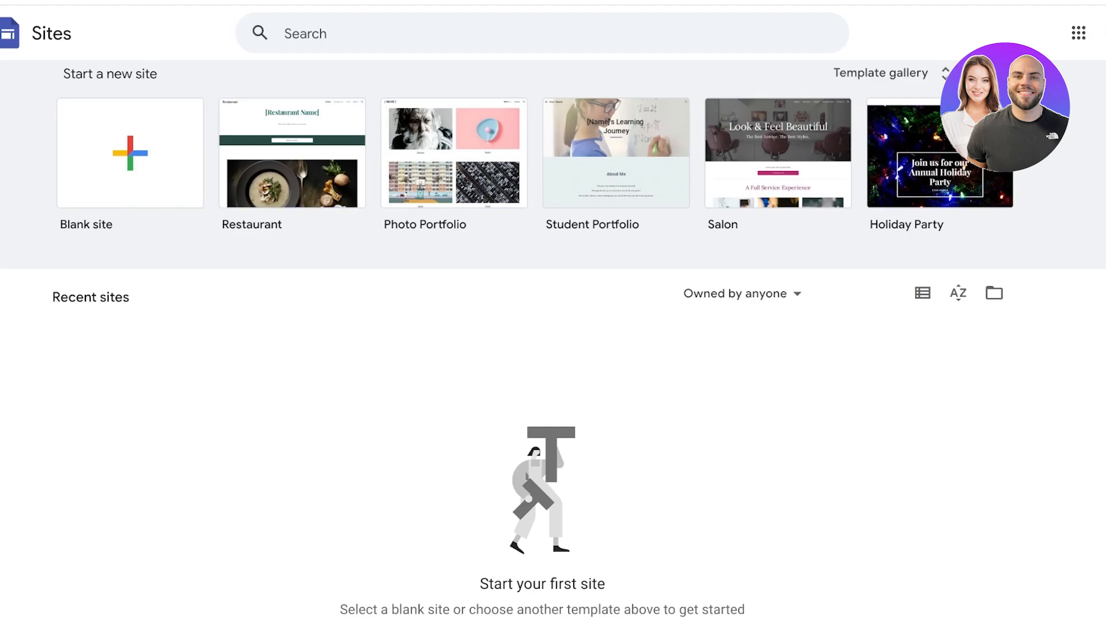
Step: Browse the Google Sites template gallery categories, then go back out of the gallery
click(881, 72)
scroll(553, 346, down, 3)
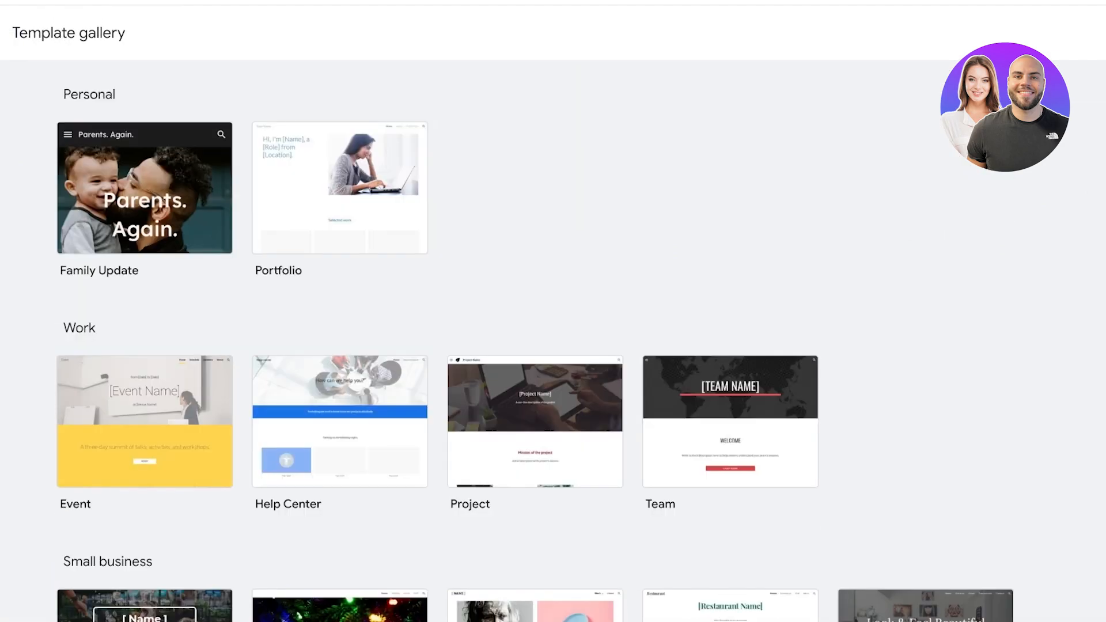
scroll(536, 352, down, 1)
scroll(536, 346, down, 3)
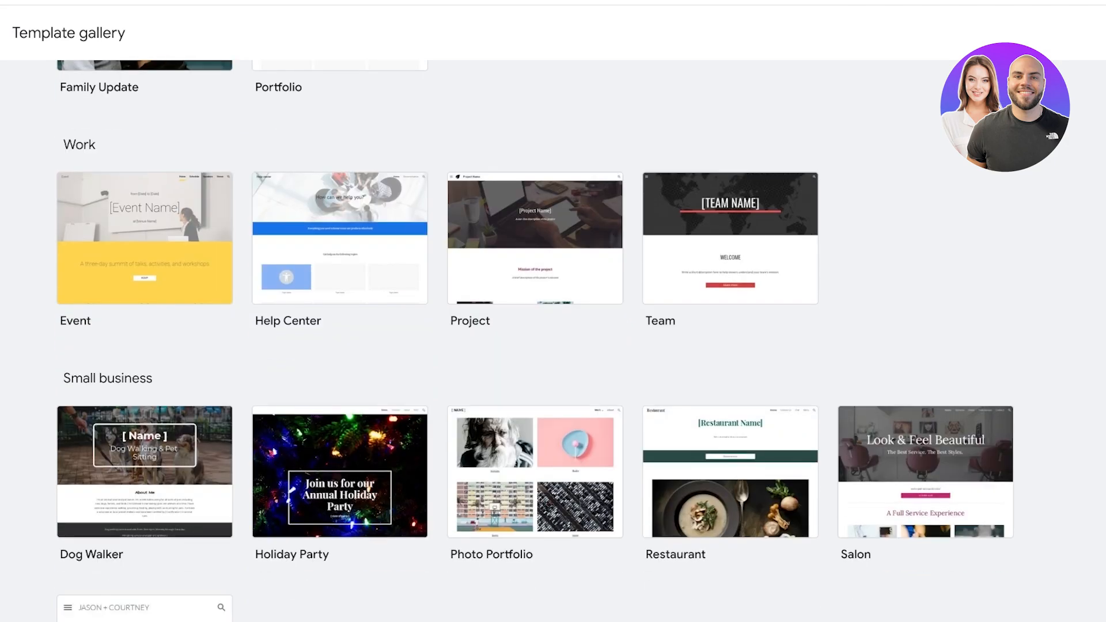
scroll(536, 345, down, 7)
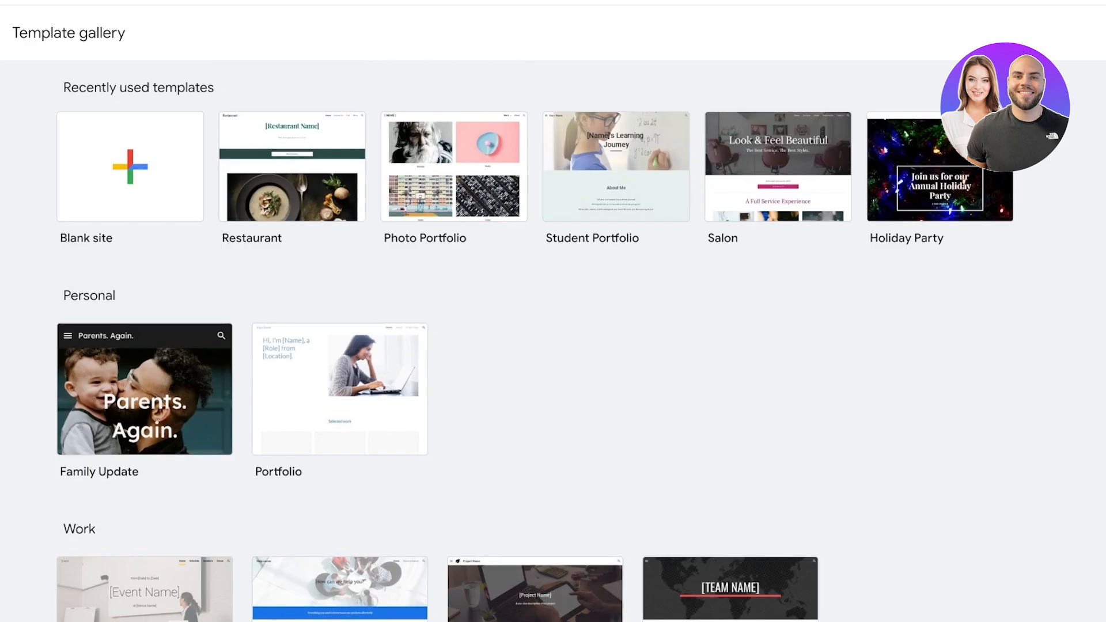
key(alt+Left)
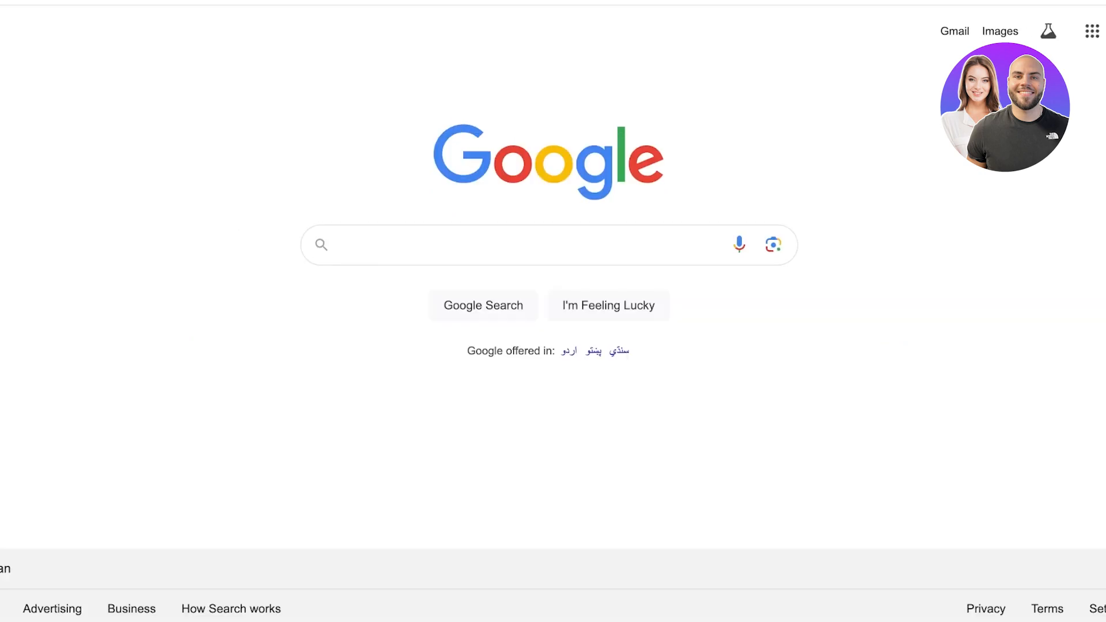
Step: Look through the Google apps grid, then close it
click(1093, 31)
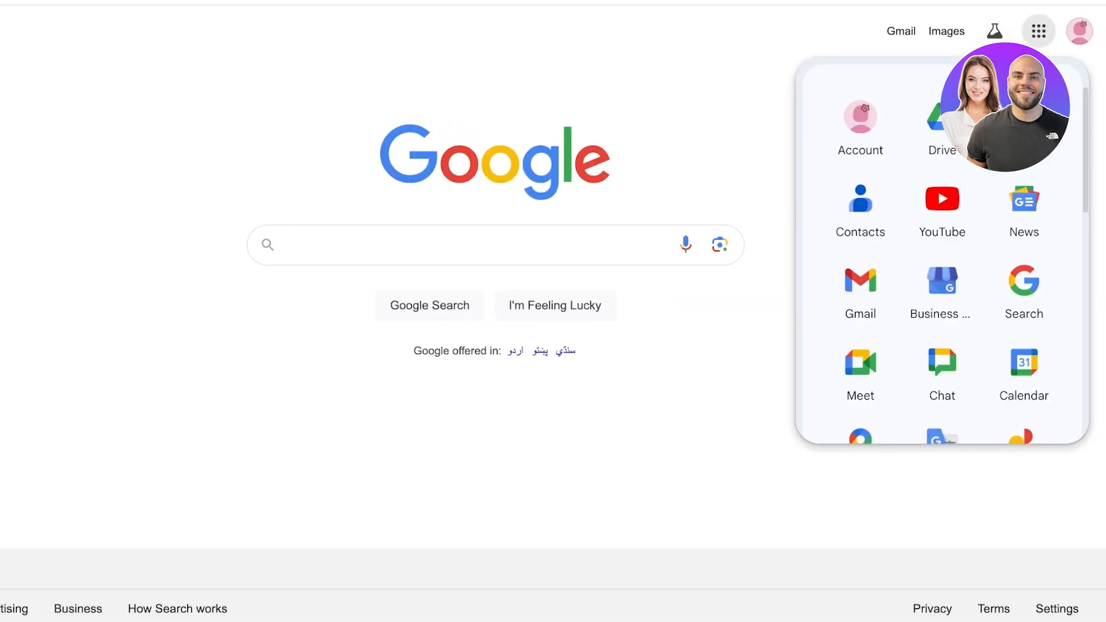
scroll(1025, 242, down, 10)
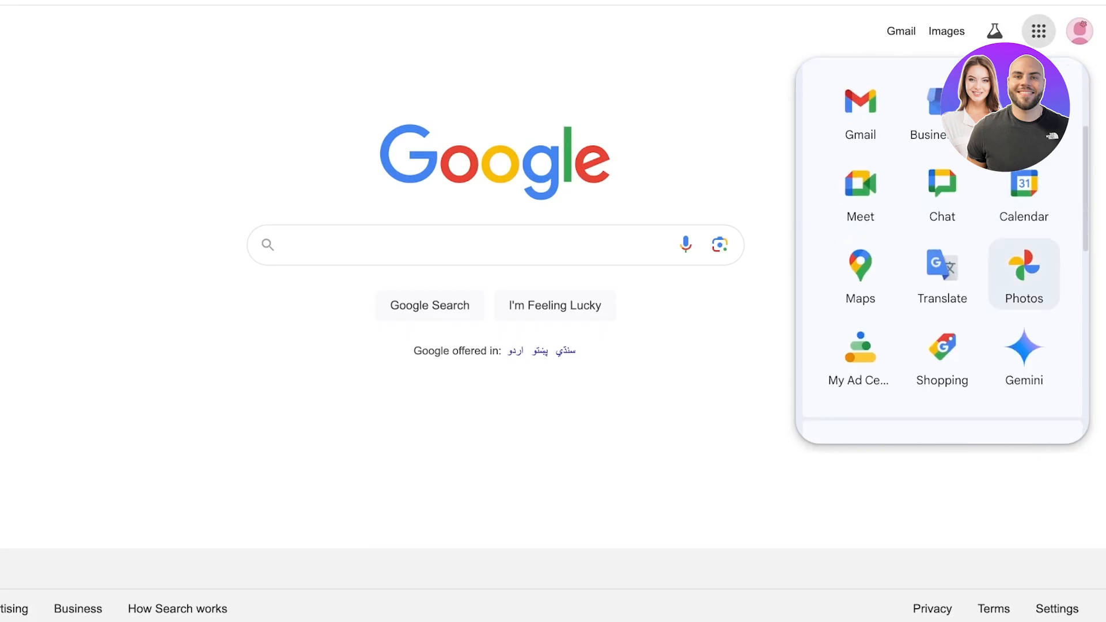
scroll(945, 251, down, 4)
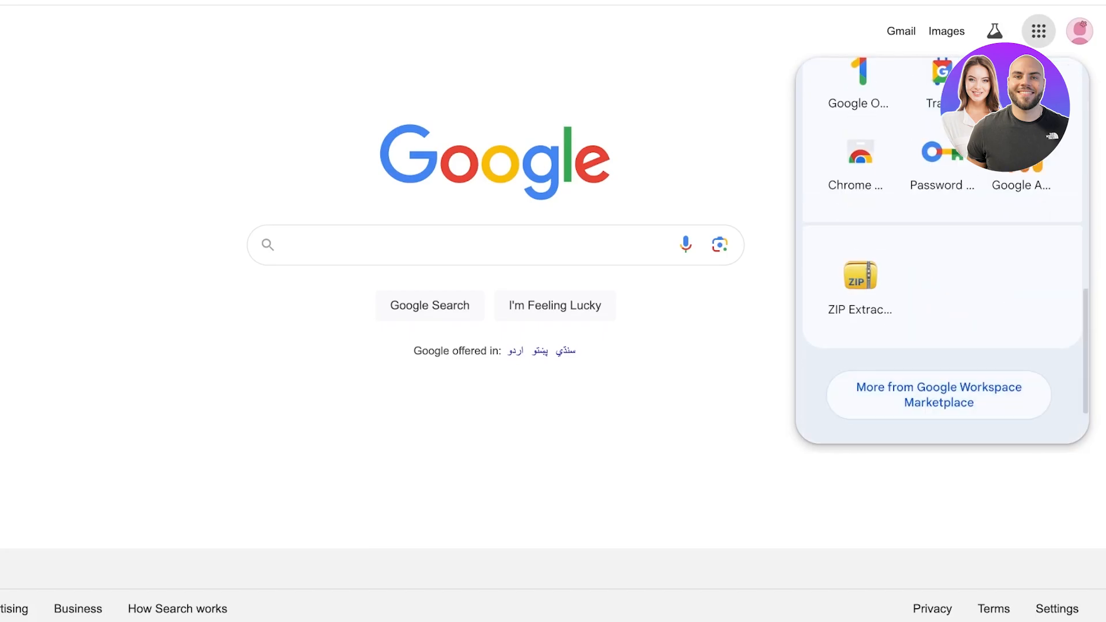
scroll(943, 250, up, 4)
click(634, 386)
Step: Search Google for 'sites' and open the Google Sites sign-in result
click(461, 245)
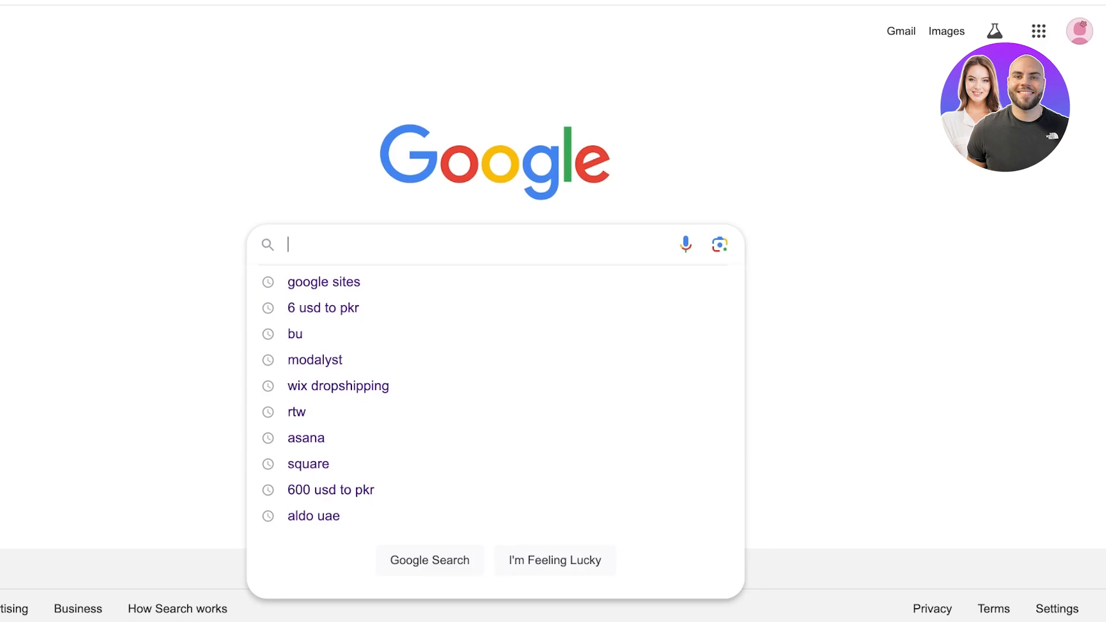
text(sites)
key(Return)
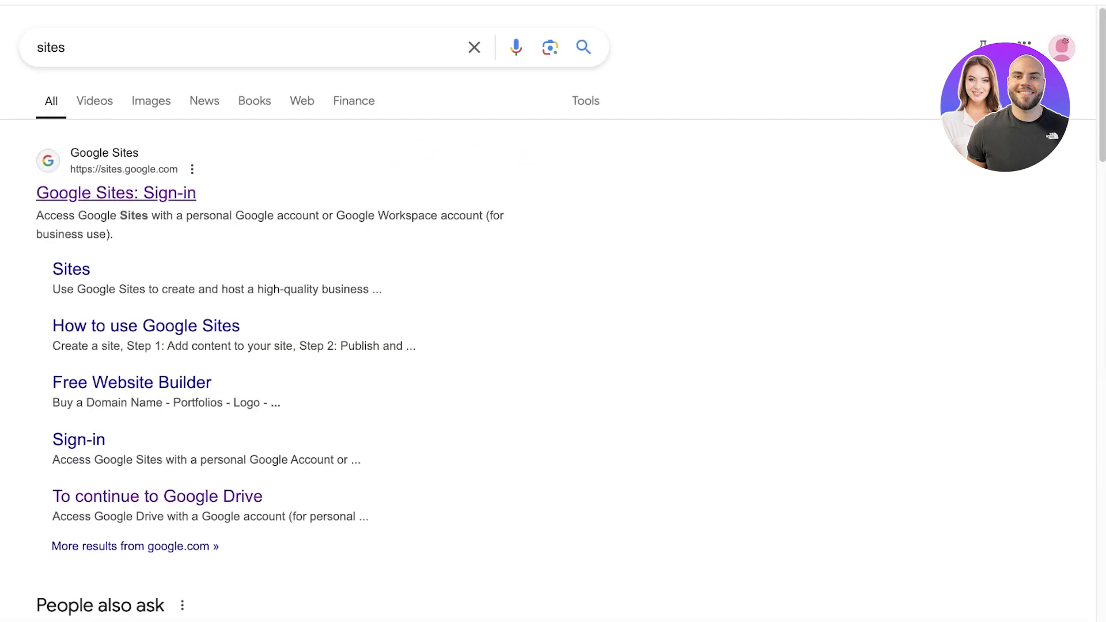
click(116, 193)
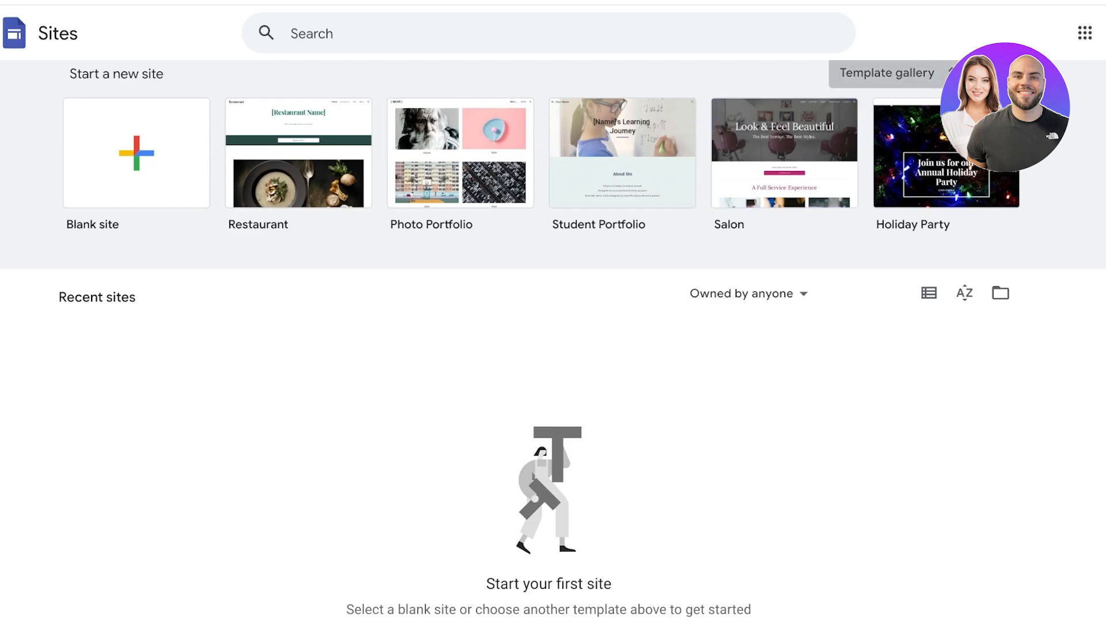
Step: Scroll through the template gallery and create a new Blank site
click(887, 73)
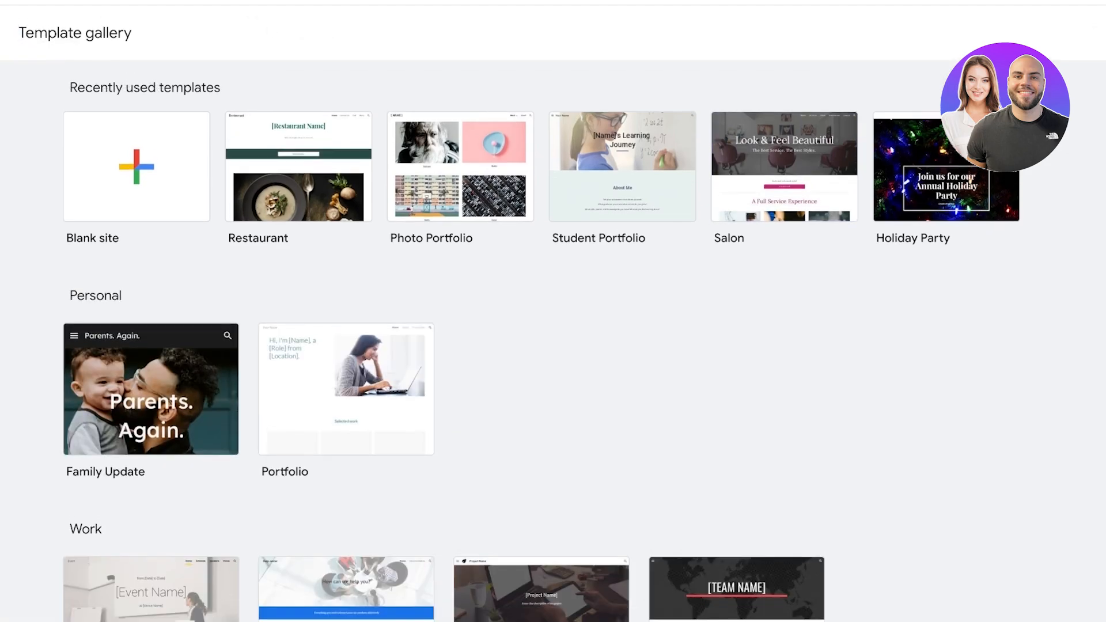
scroll(553, 346, down, 5)
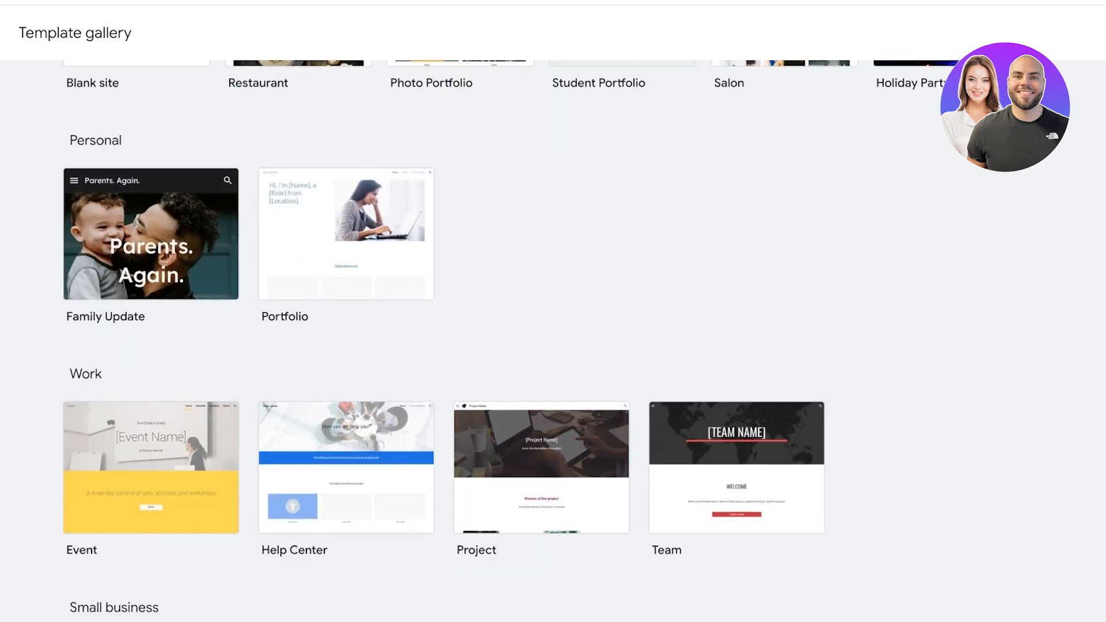
scroll(553, 345, down, 7)
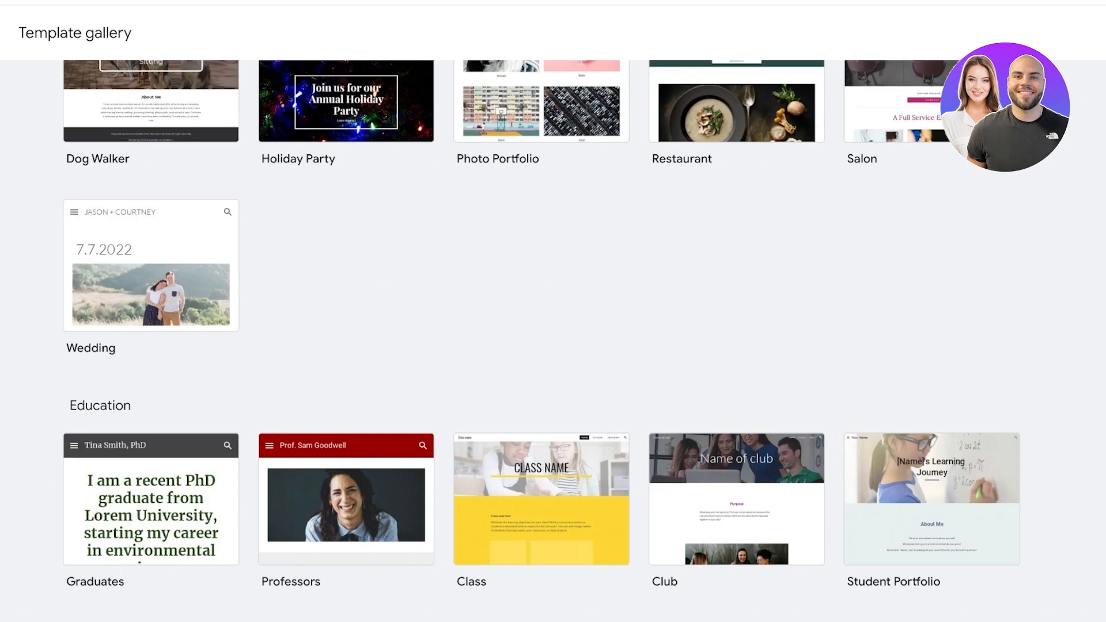
scroll(553, 345, up, 13)
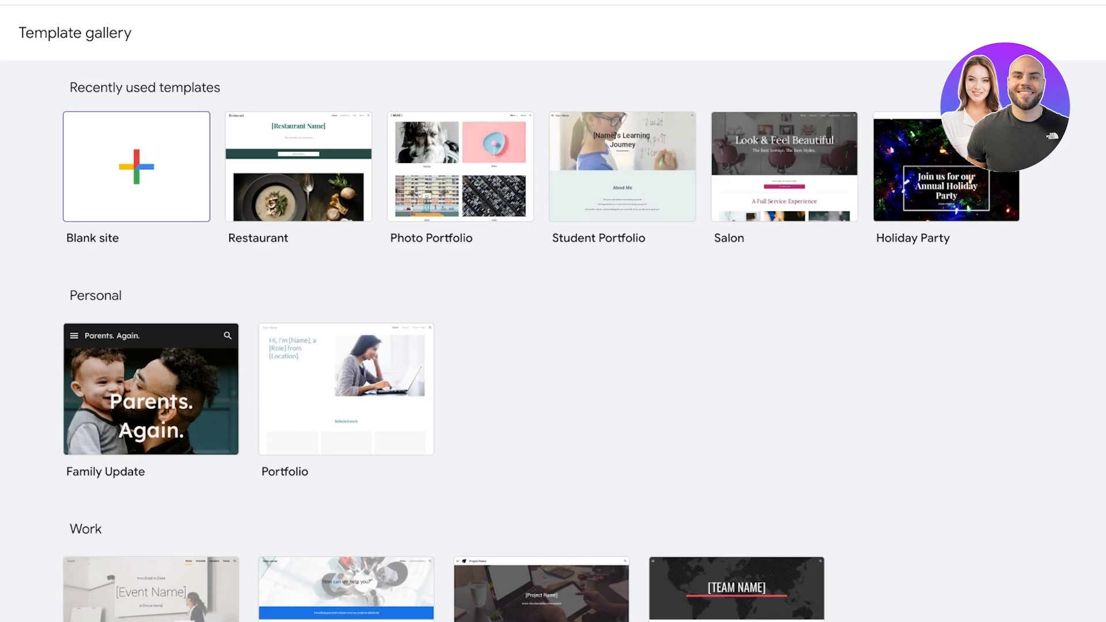
click(137, 167)
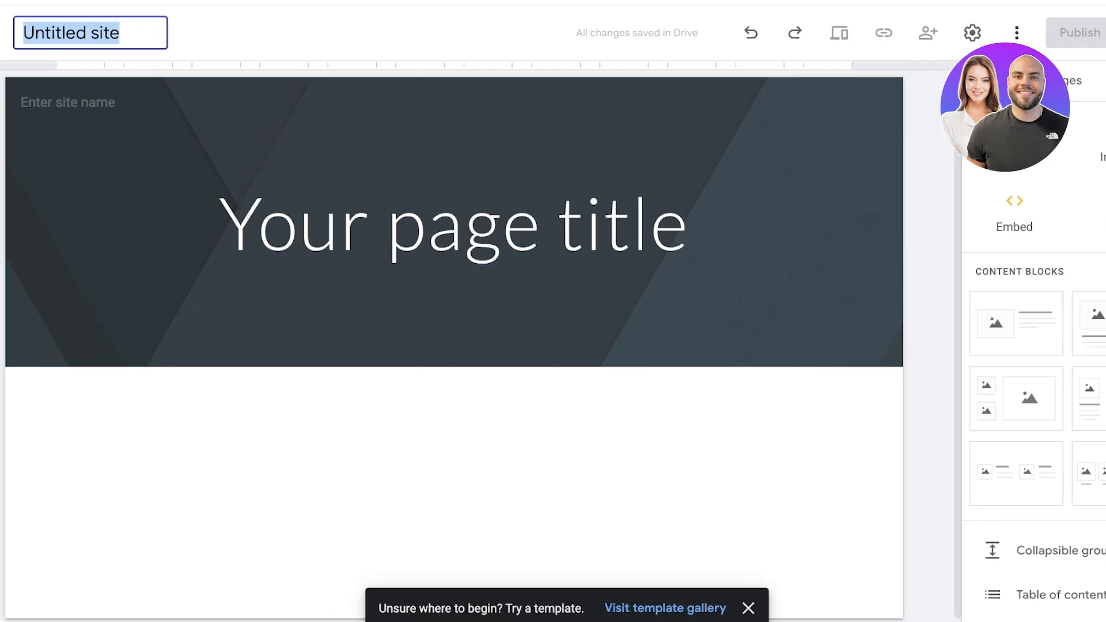
Step: Name the site 'spencer' and enter 'Spencer' as the header site name
text(spencer)
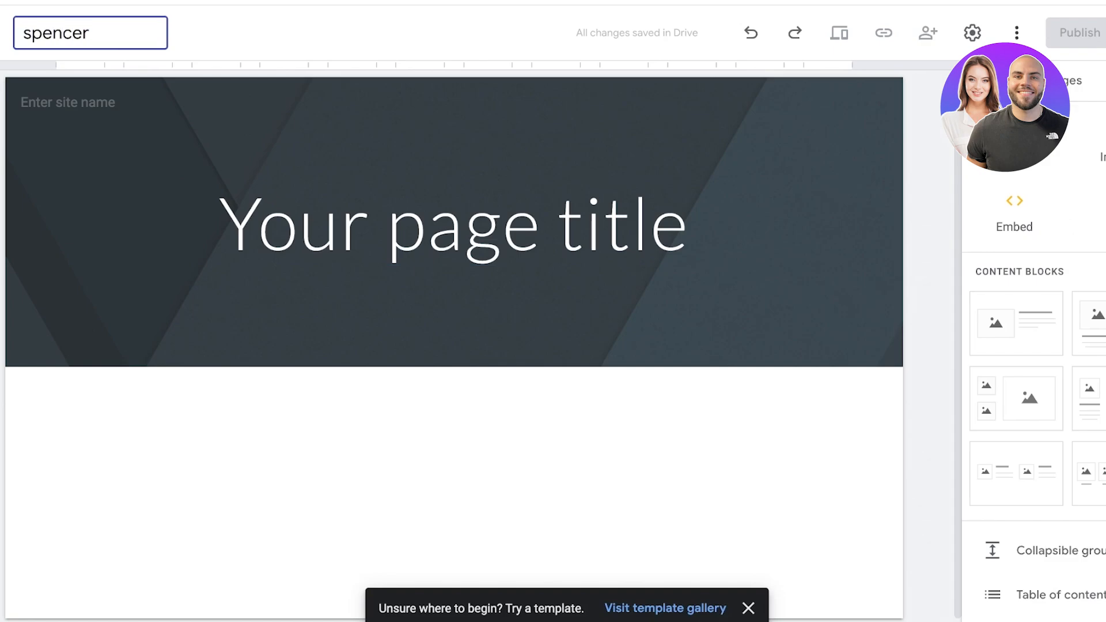
key(Return)
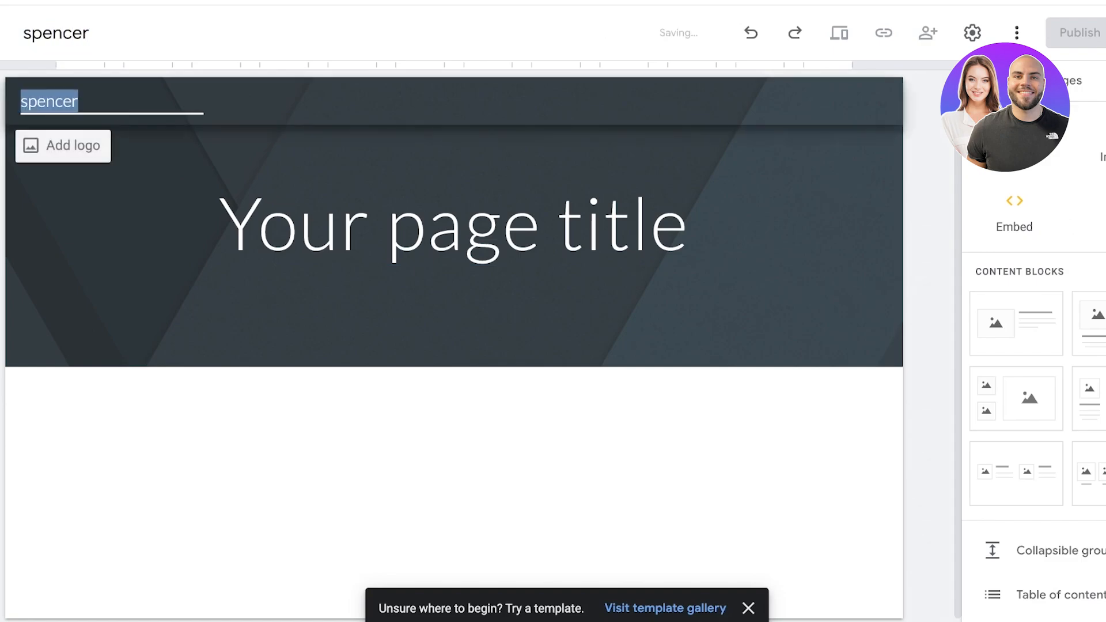
text(Spencer)
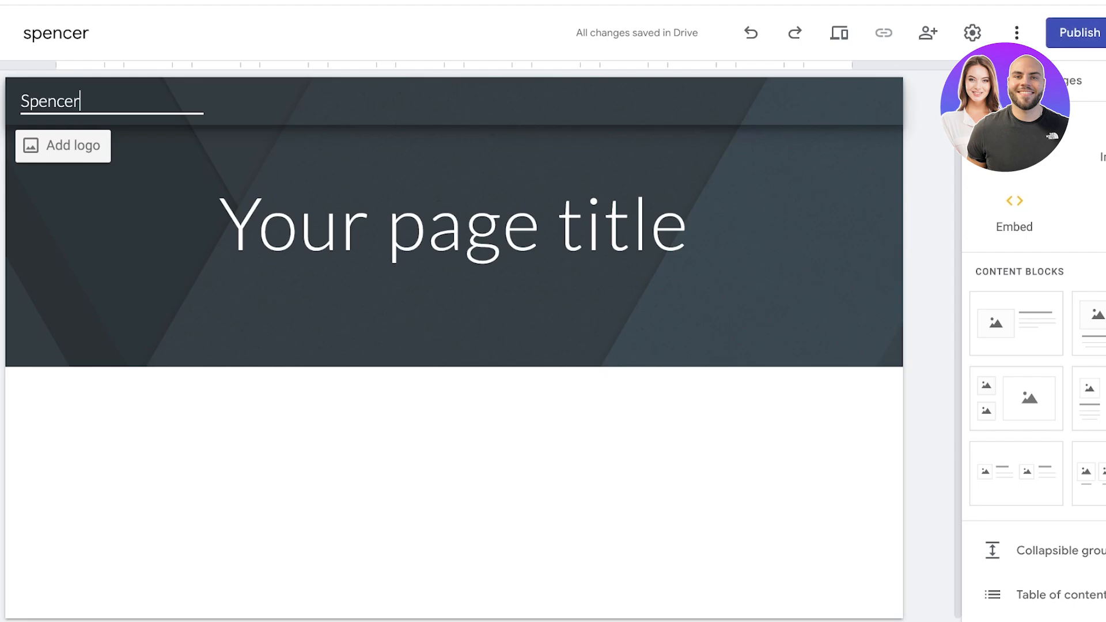
key(Return)
Step: Upload the black SPENCER image as the site logo
click(63, 146)
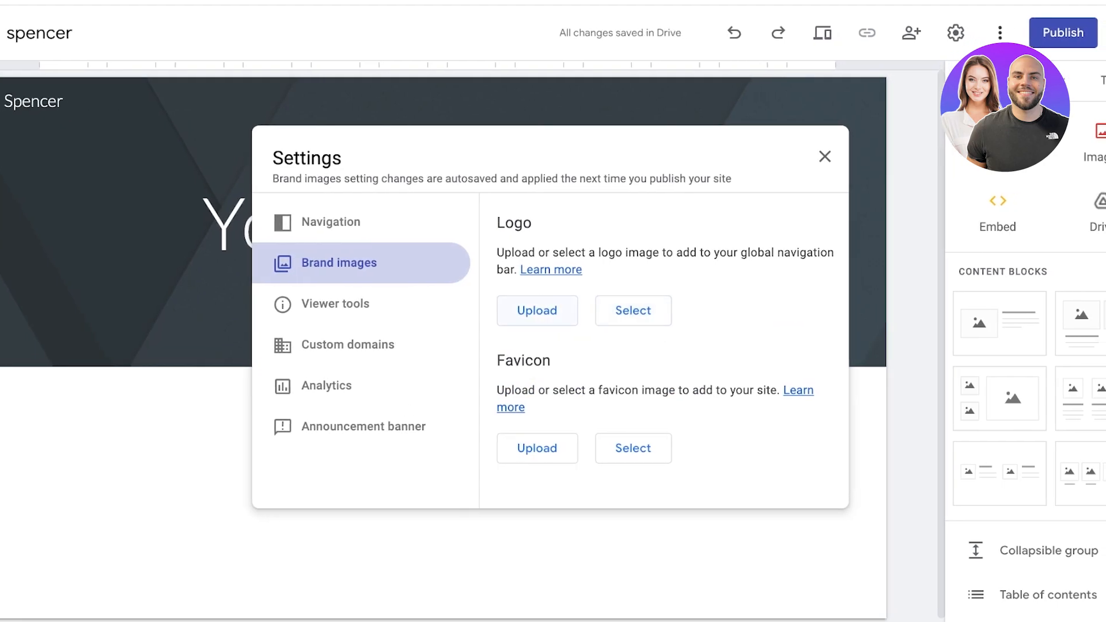
click(538, 312)
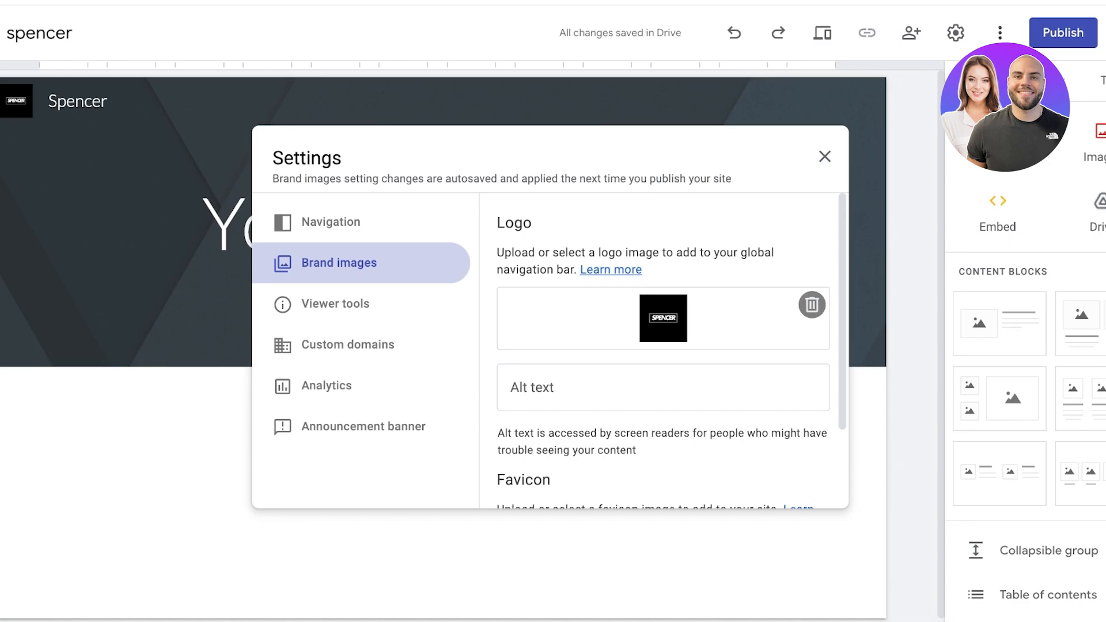
scroll(662, 352, down, 2)
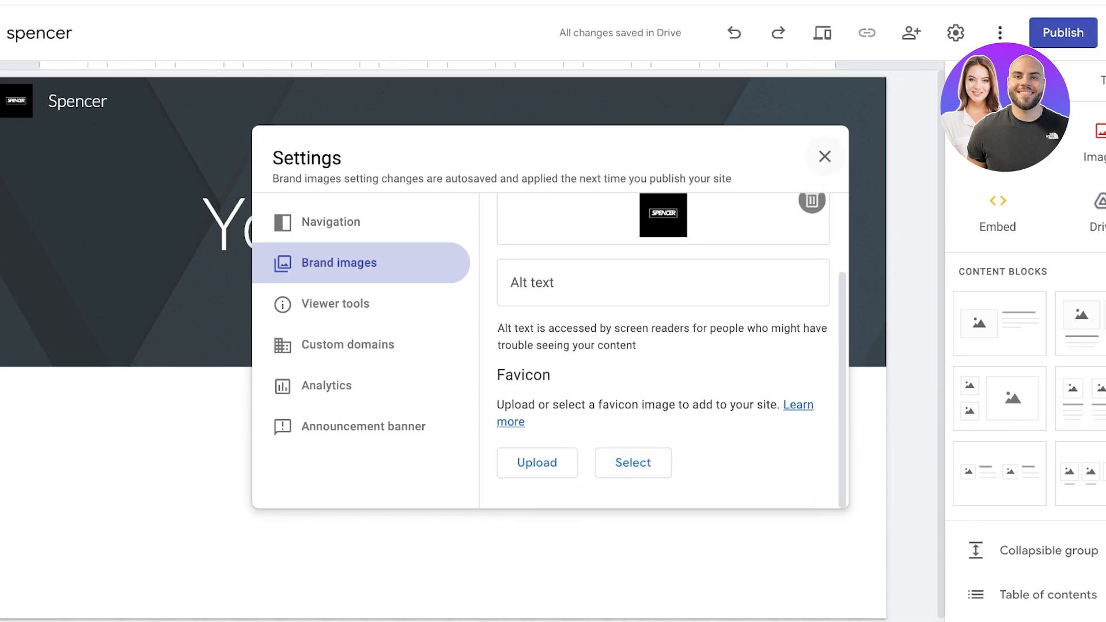
click(825, 156)
Step: Delete the 'Spencer' site name from the header, leaving only the logo
click(62, 101)
double_click(62, 101)
key(BackSpace)
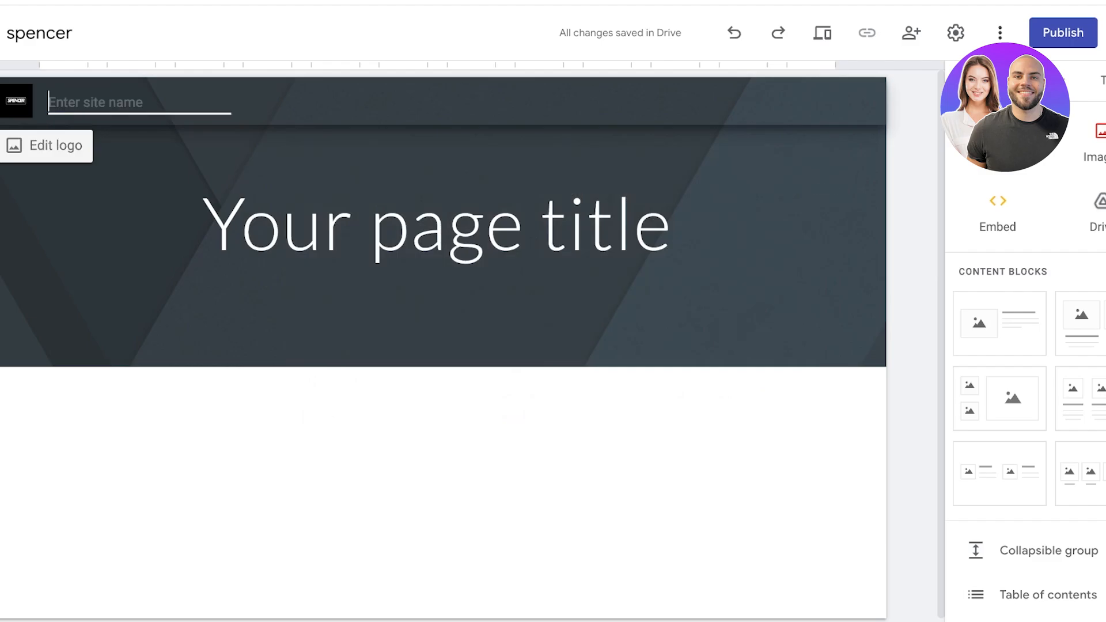
click(46, 145)
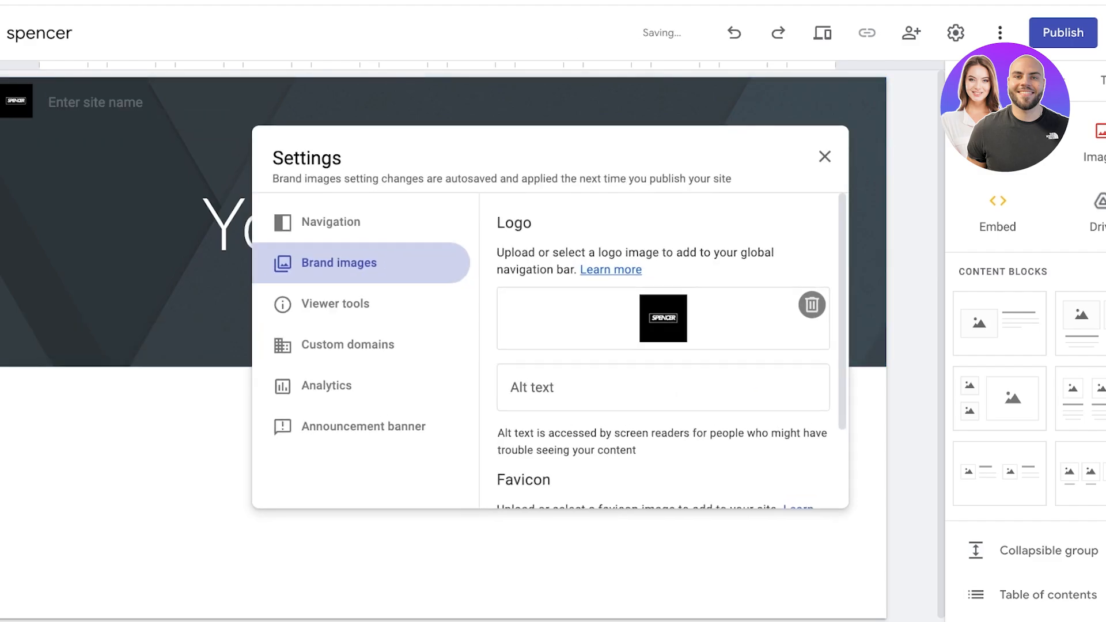
click(825, 156)
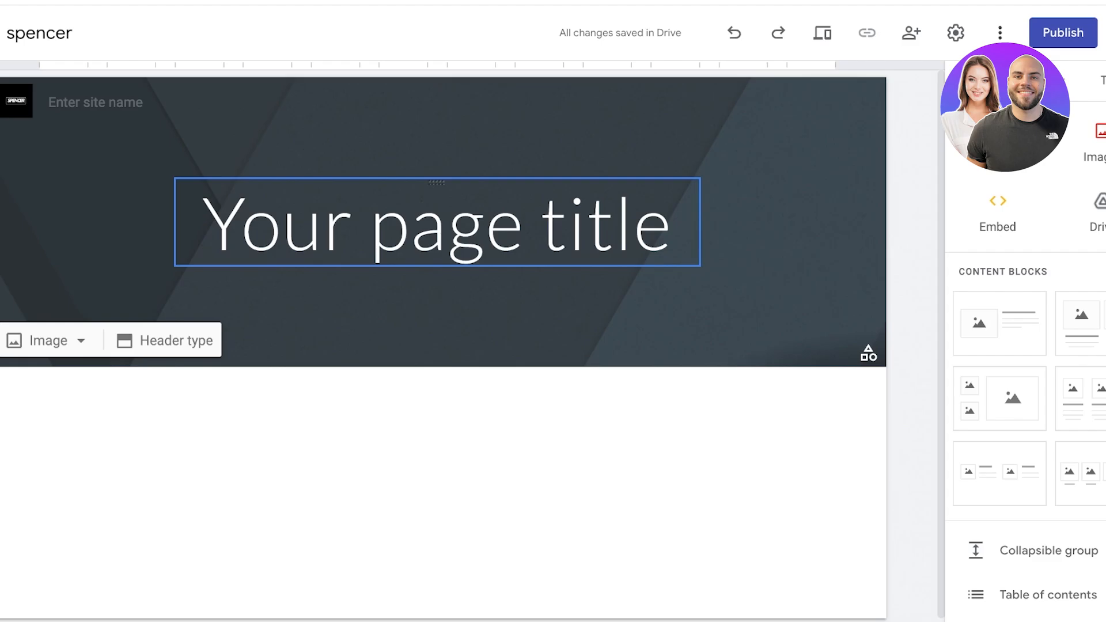
Step: Compare header layouts and set Large banner, then upload a new header background image
click(166, 341)
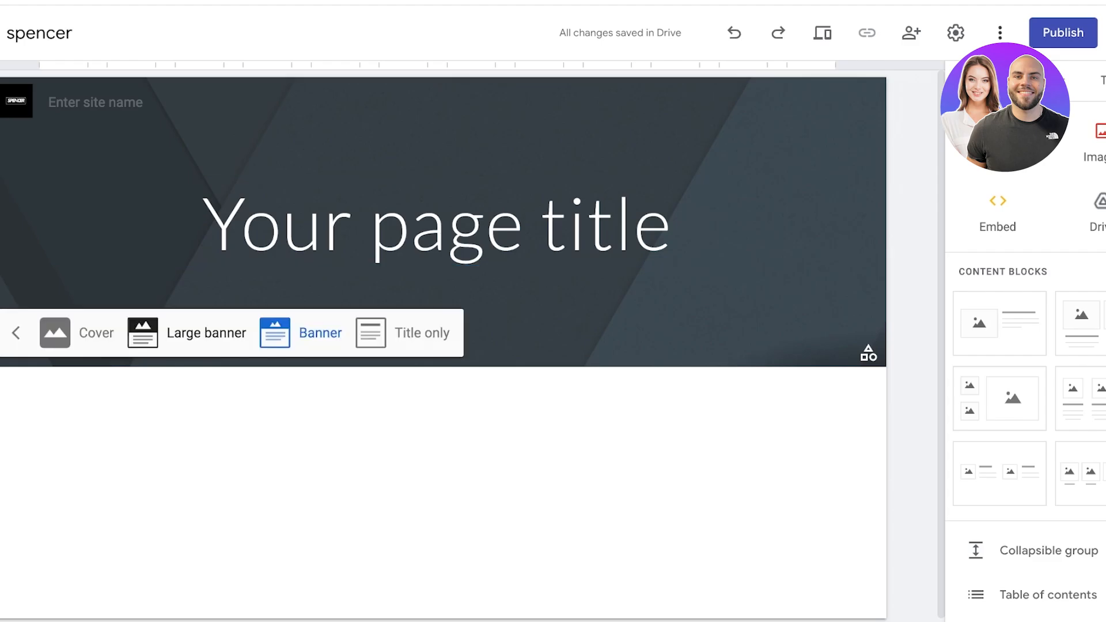
click(186, 334)
click(77, 486)
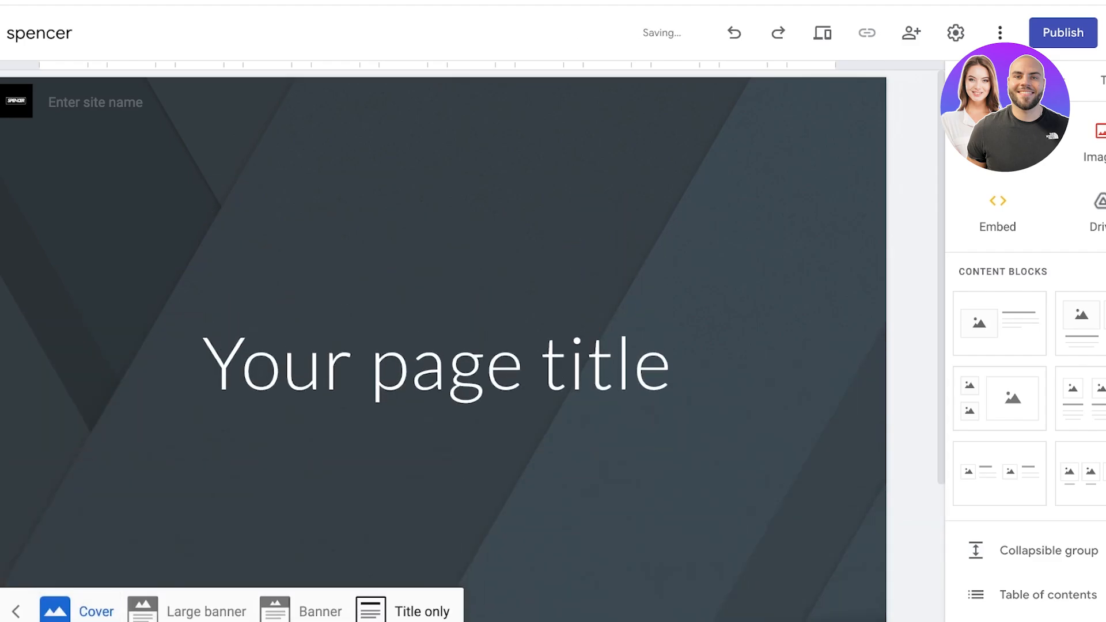
click(404, 609)
click(301, 191)
click(190, 328)
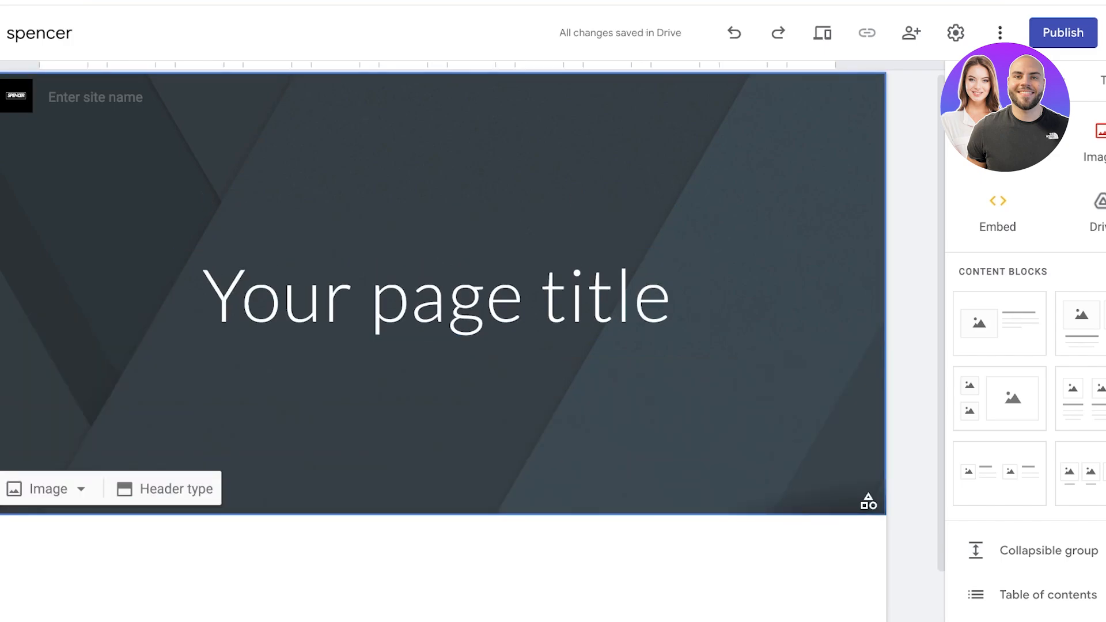
click(48, 488)
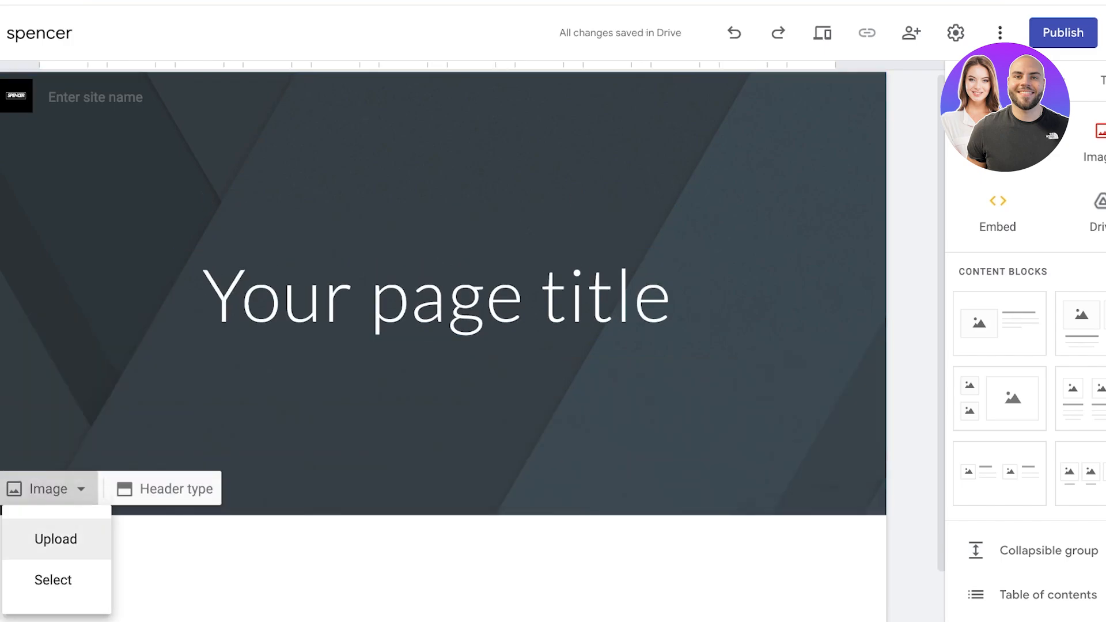
click(54, 536)
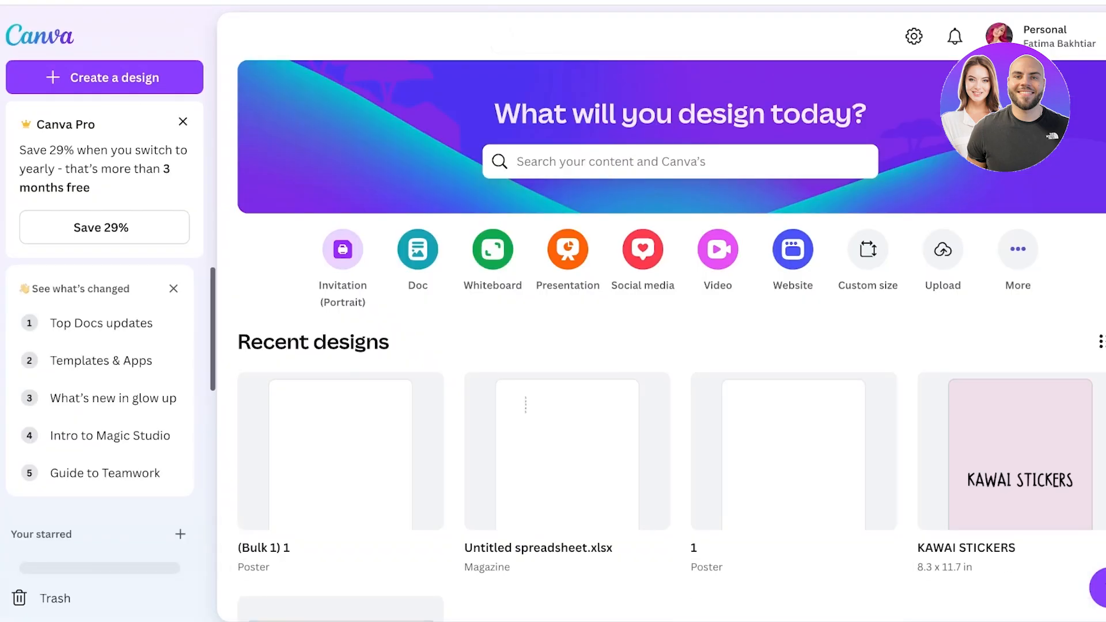
Step: Search Canva design types for 'banner' and create a Banner (Landscape) design
click(104, 78)
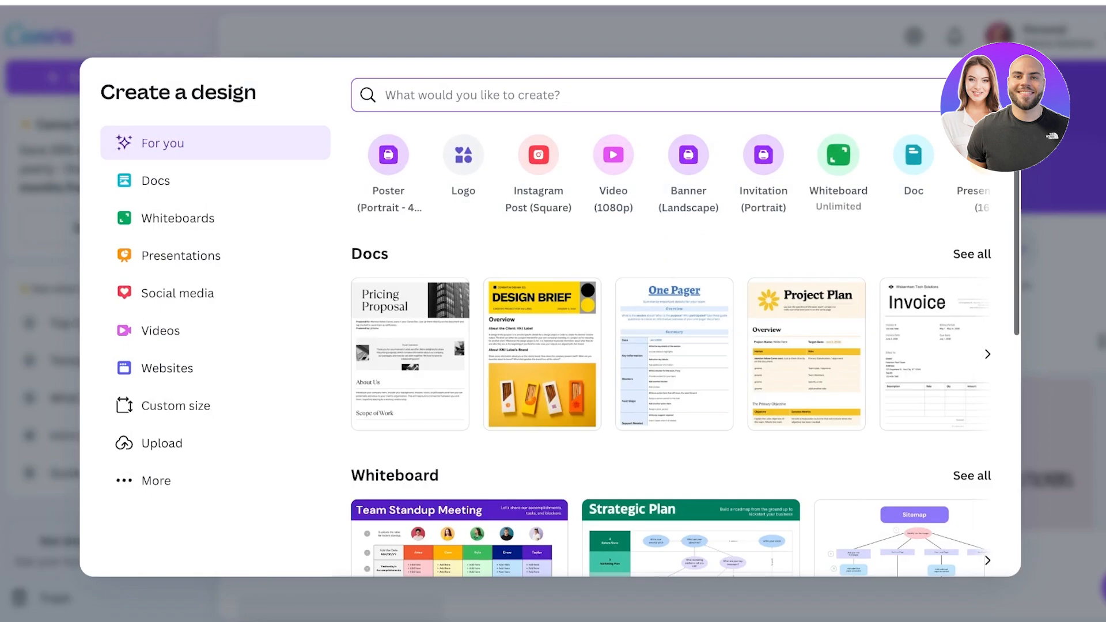
click(988, 155)
click(988, 155)
click(988, 155)
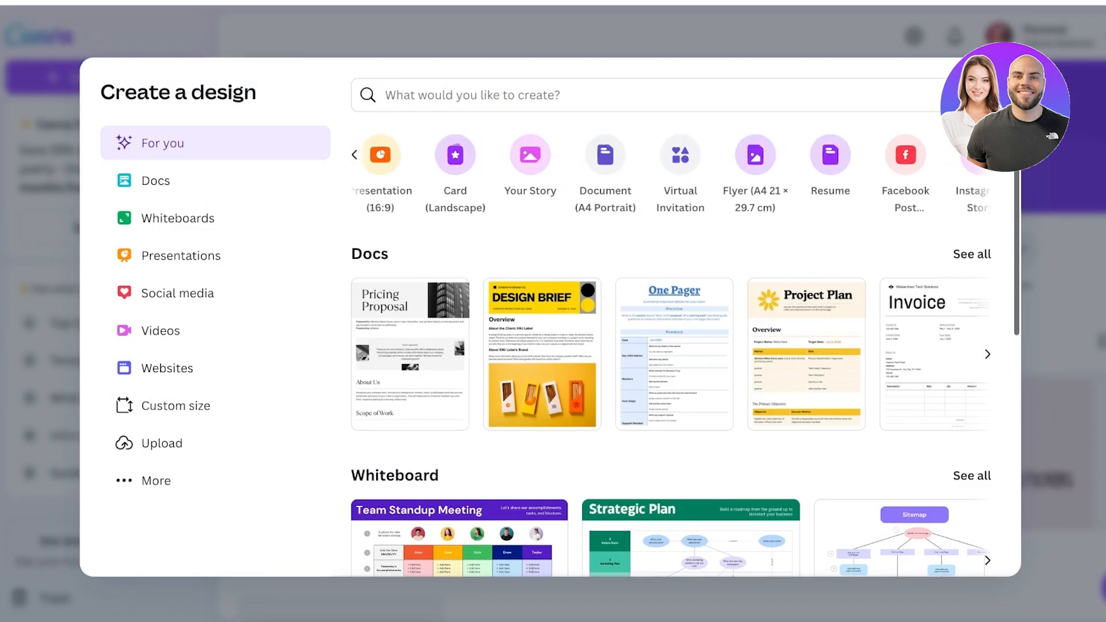
text(banner)
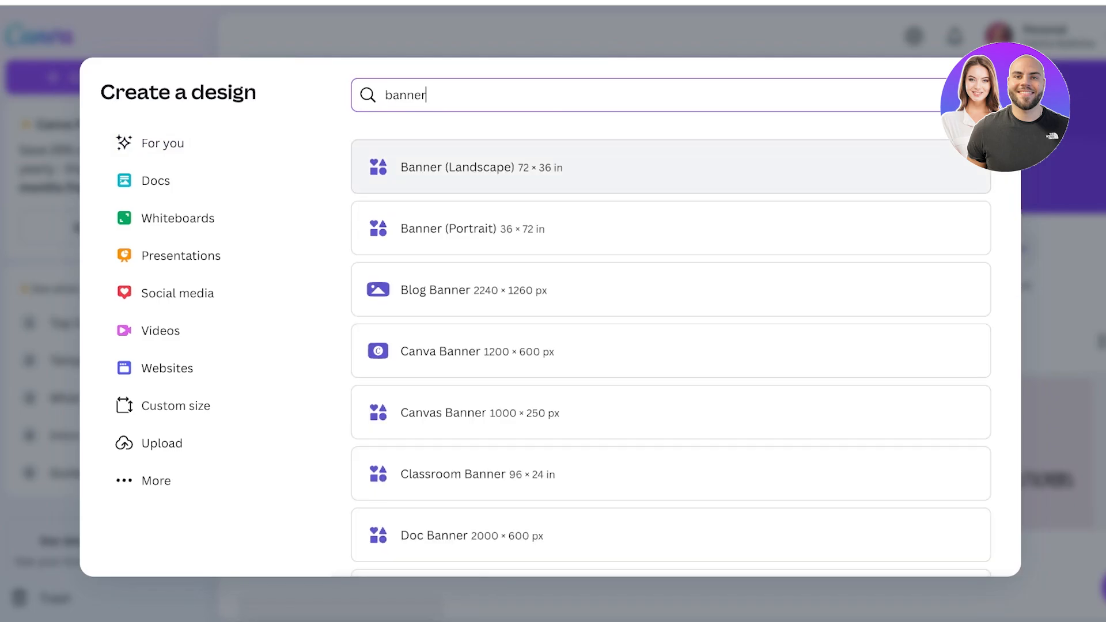
click(482, 167)
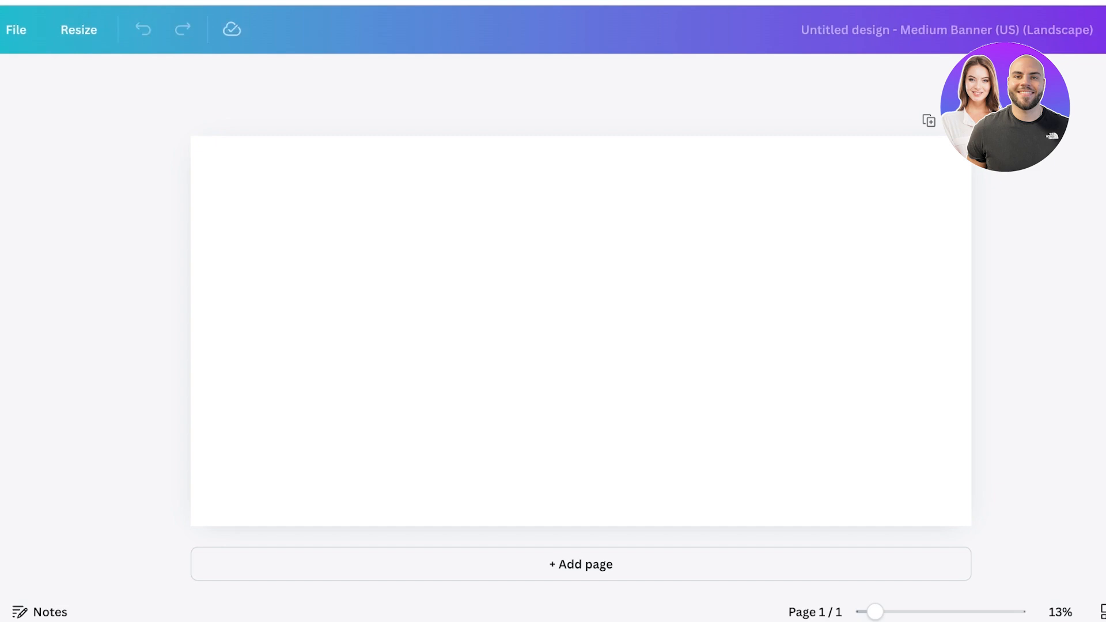
Step: Apply the Hello Summer collage template and delete its heading, brush stroke and sun graphics
scroll(146, 369, down, 6)
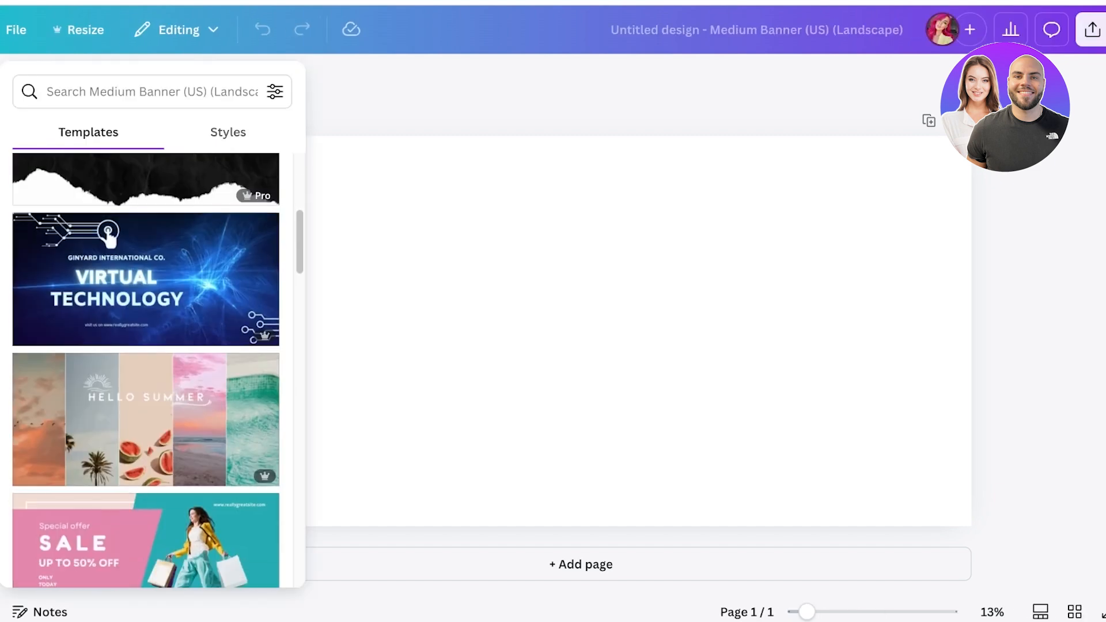
scroll(146, 392, down, 1)
click(146, 398)
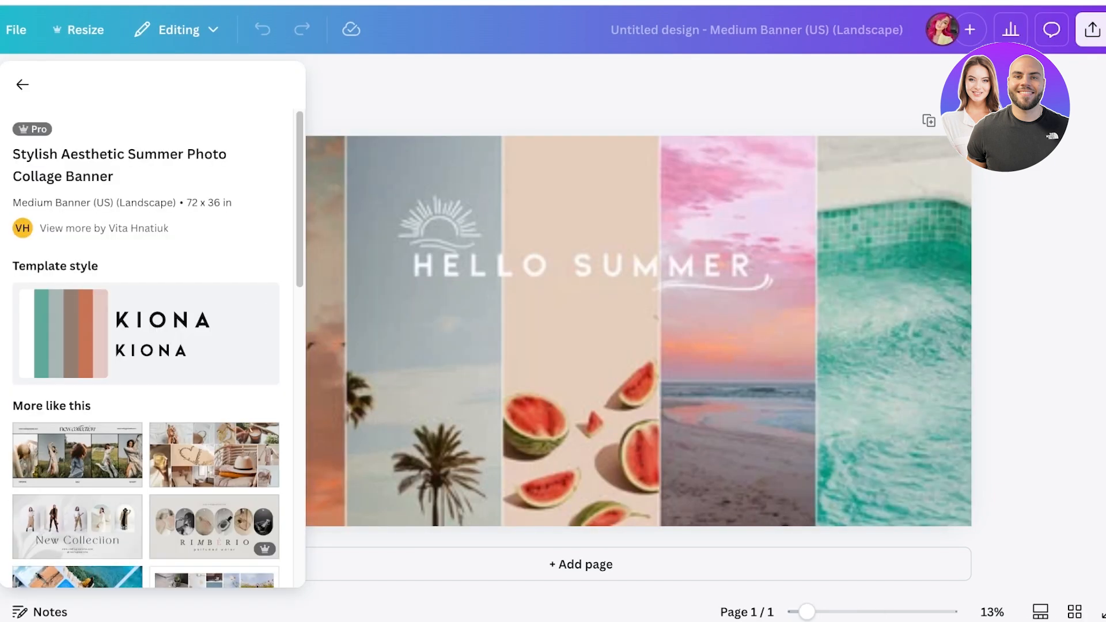
click(581, 266)
key(Delete)
click(713, 285)
click(714, 284)
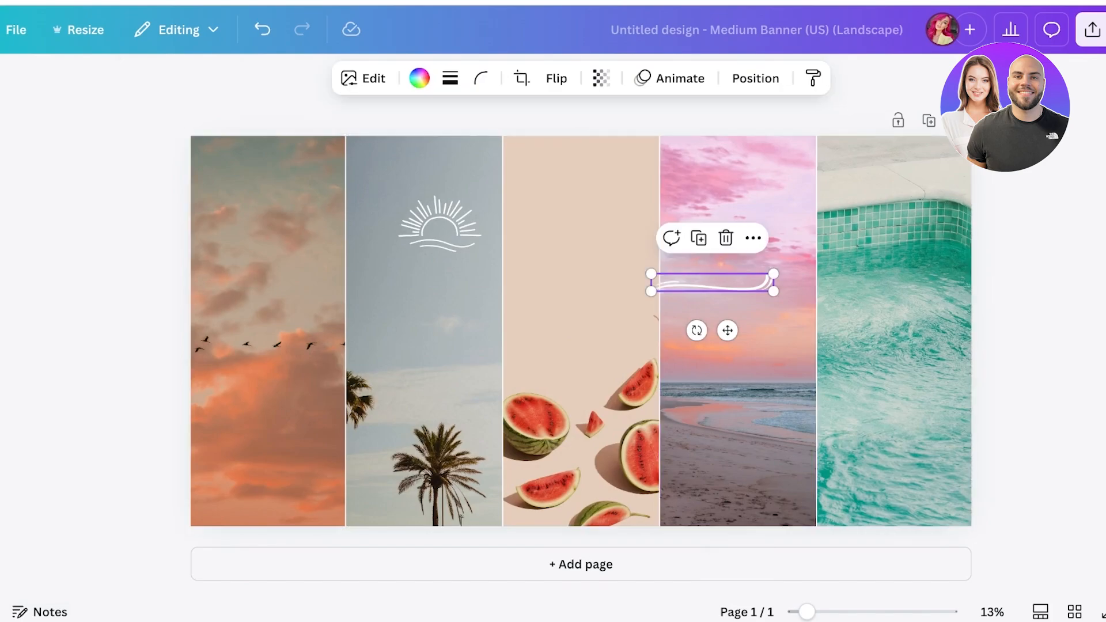
key(Delete)
click(440, 226)
key(Delete)
Step: Remove the summer photos from the five collage frames
click(268, 331)
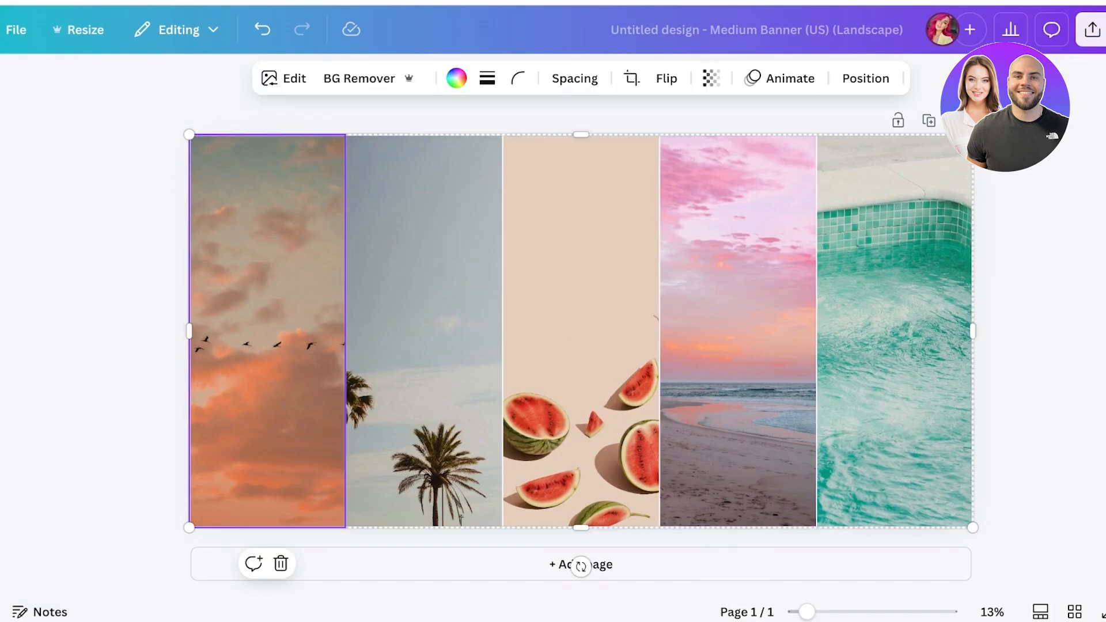
key(Delete)
click(424, 332)
key(Delete)
click(581, 331)
key(Delete)
click(737, 332)
key(Delete)
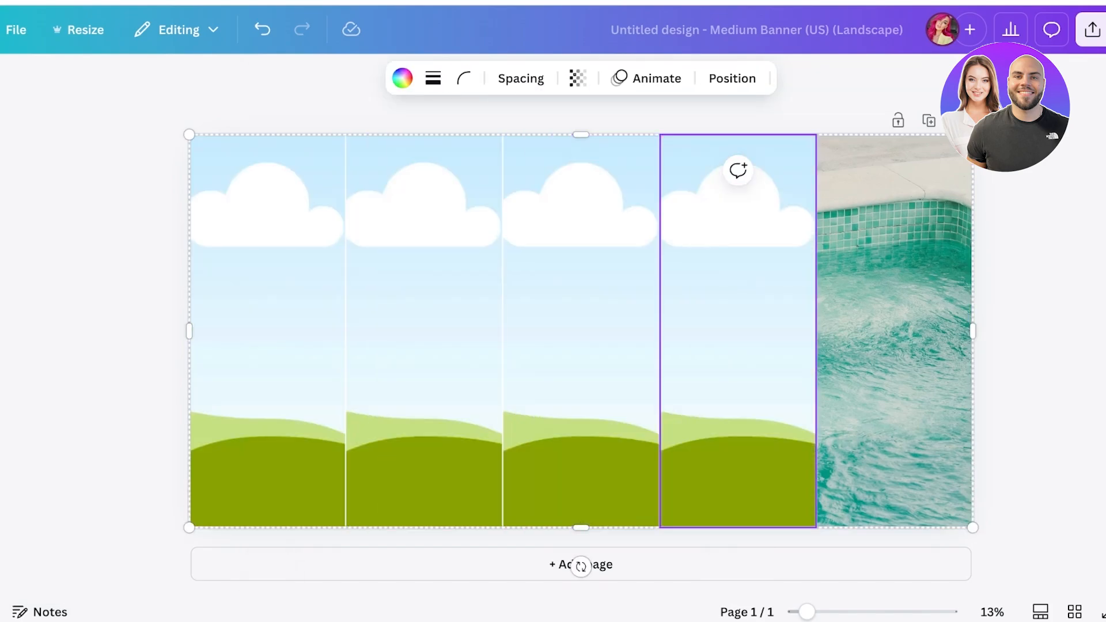
click(894, 332)
key(Delete)
Step: Search the Elements library for 'fashion' and filter to photos
click(2, 144)
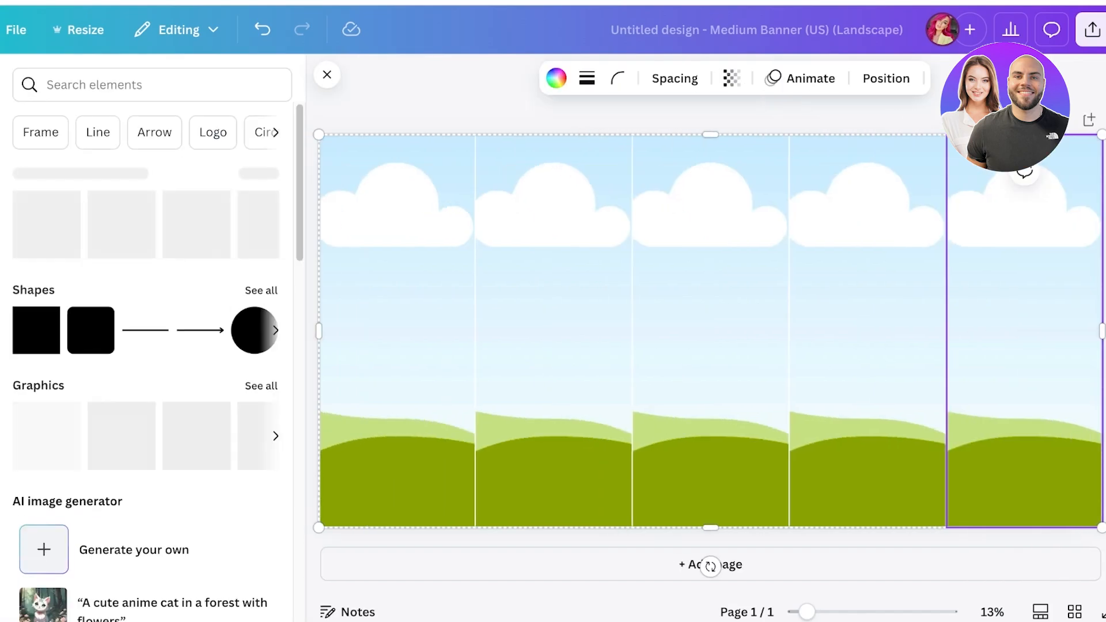
click(155, 132)
click(327, 75)
click(48, 91)
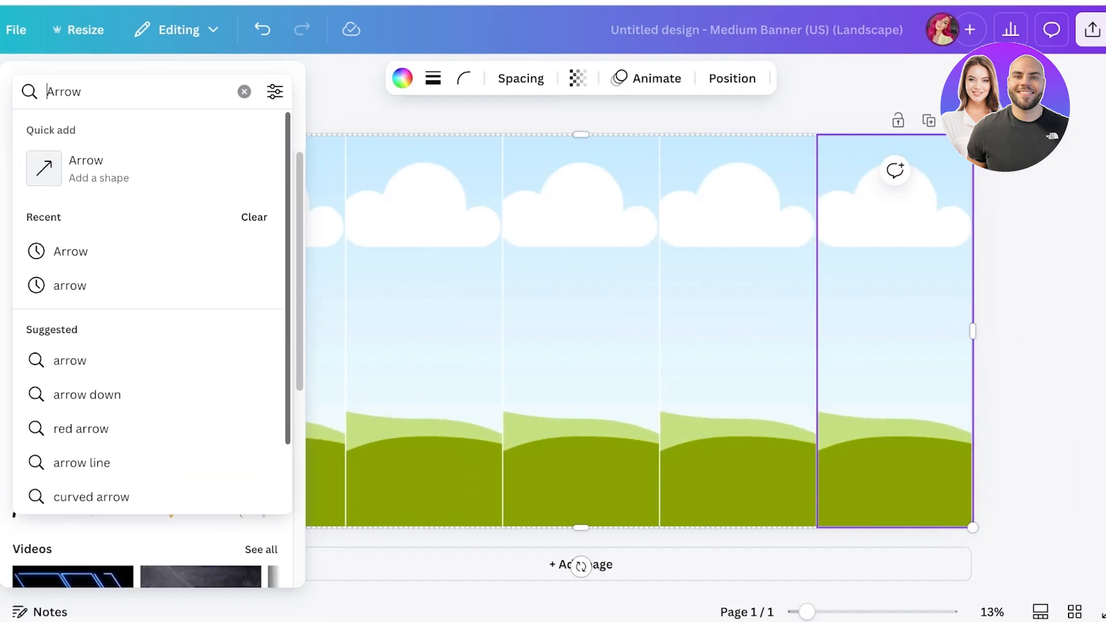
click(244, 92)
text(fashion)
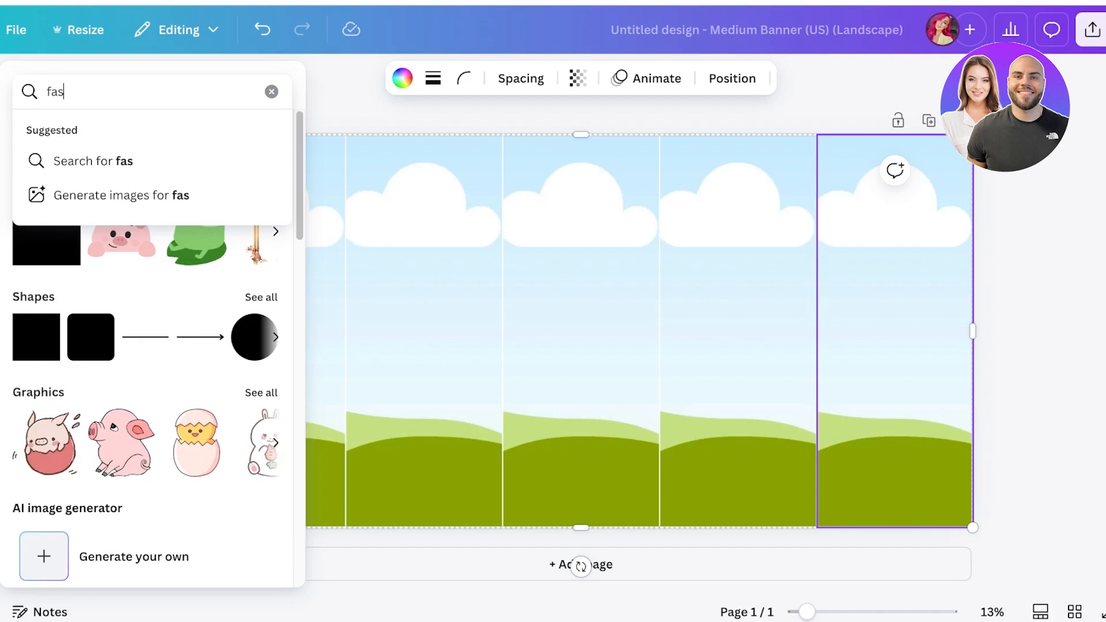
key(Return)
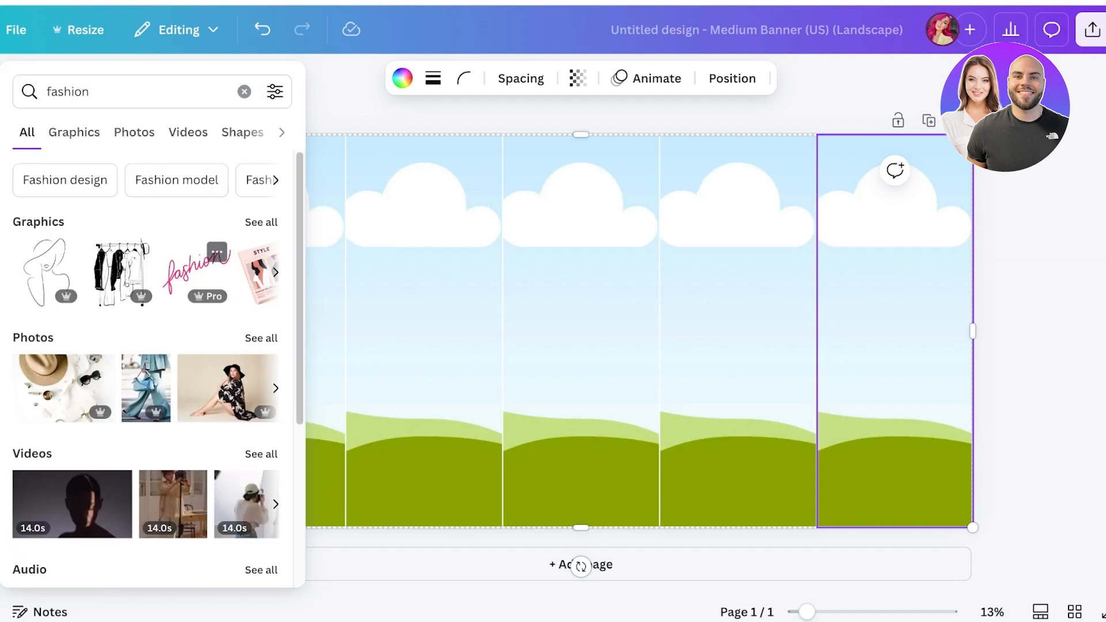
click(134, 133)
Step: Drag fashion photos, including the white-dress shot, into the empty frames
drag(242, 391, 90, 387)
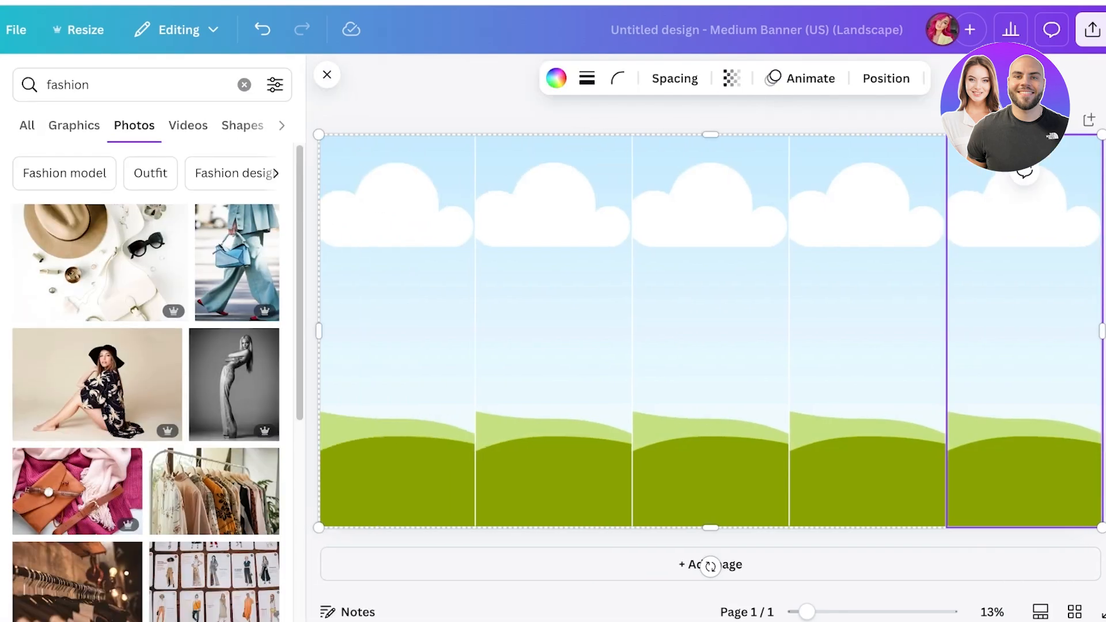
drag(234, 384, 115, 426)
scroll(115, 427, down, 6)
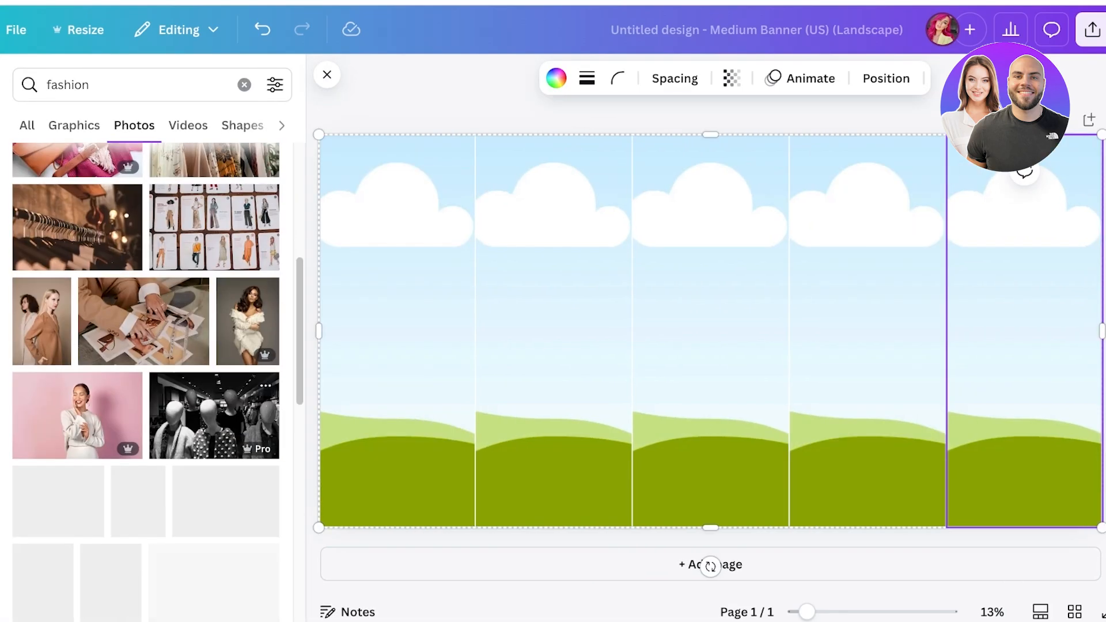
drag(42, 321, 1025, 334)
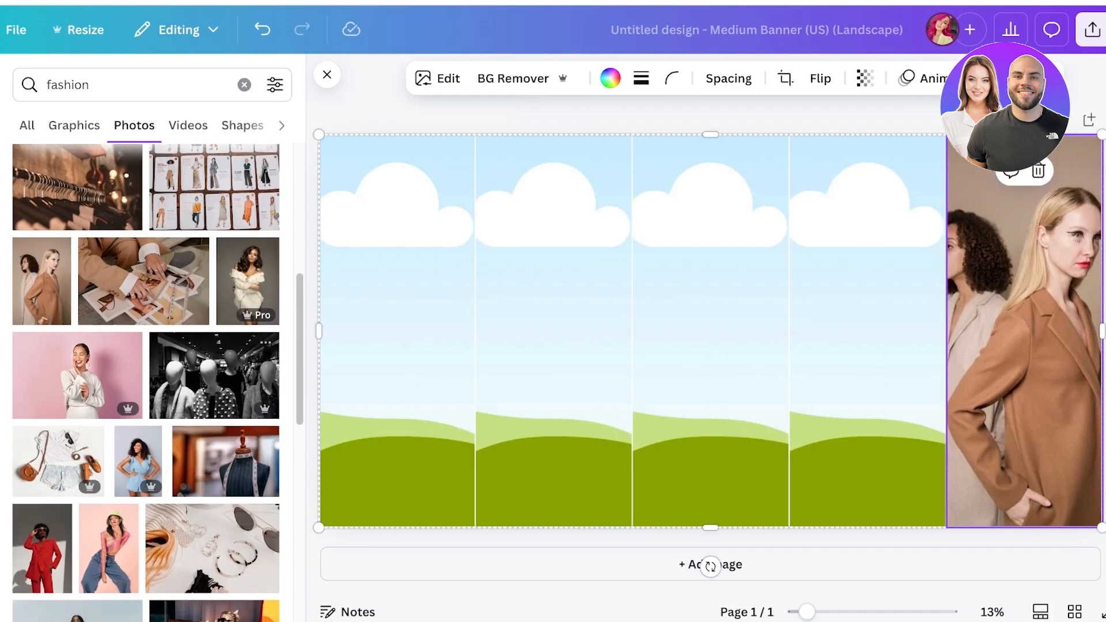
drag(248, 284, 710, 332)
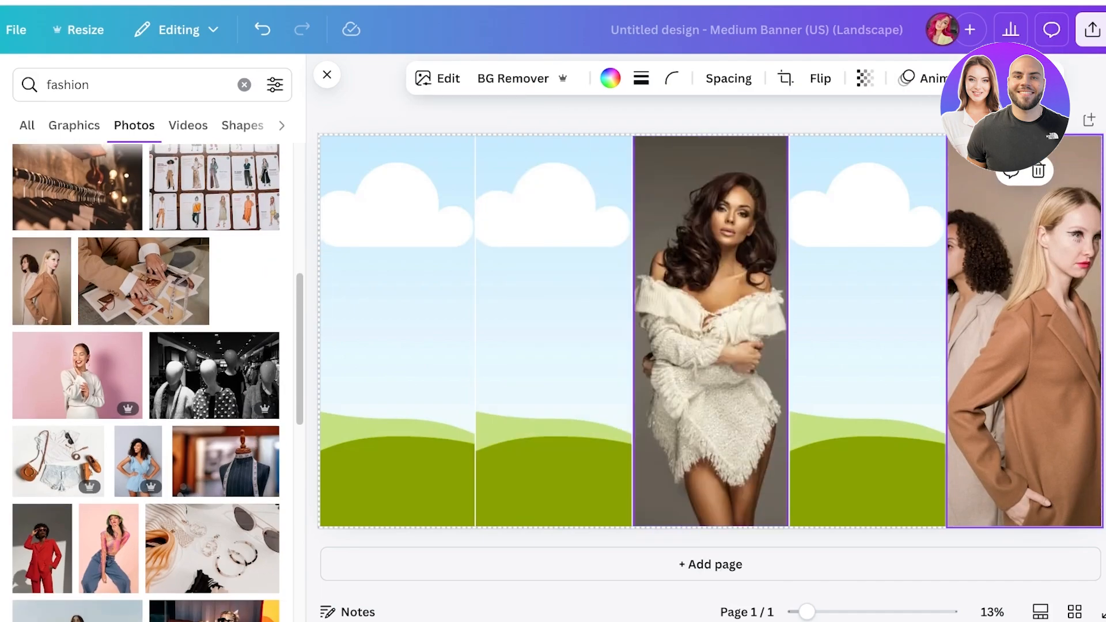
scroll(147, 380, down, 6)
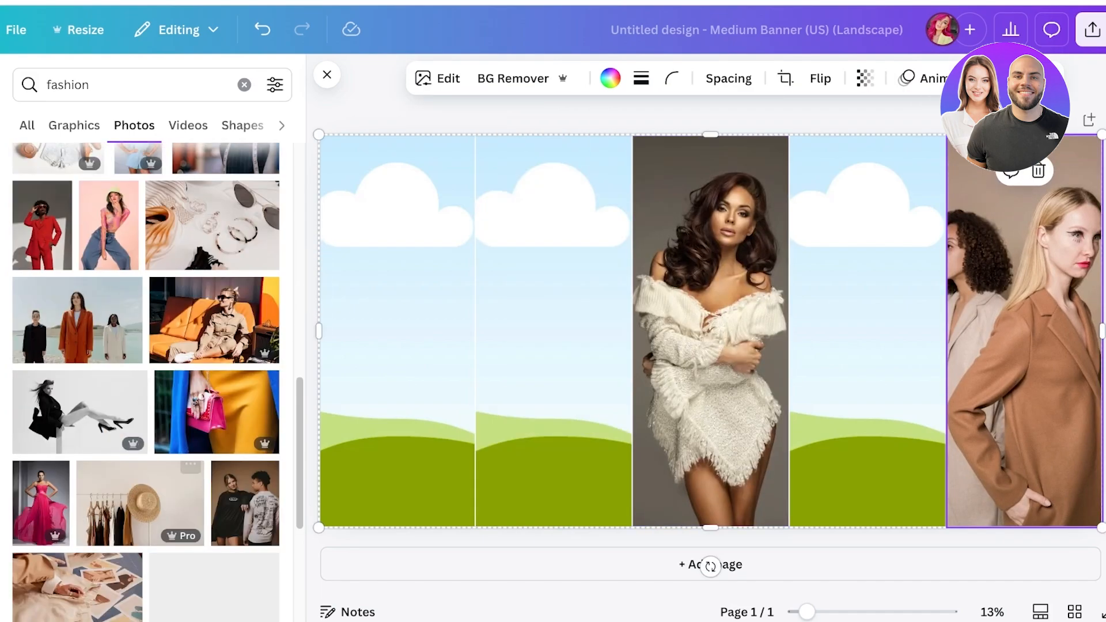
scroll(231, 415, down, 3)
drag(245, 328, 398, 332)
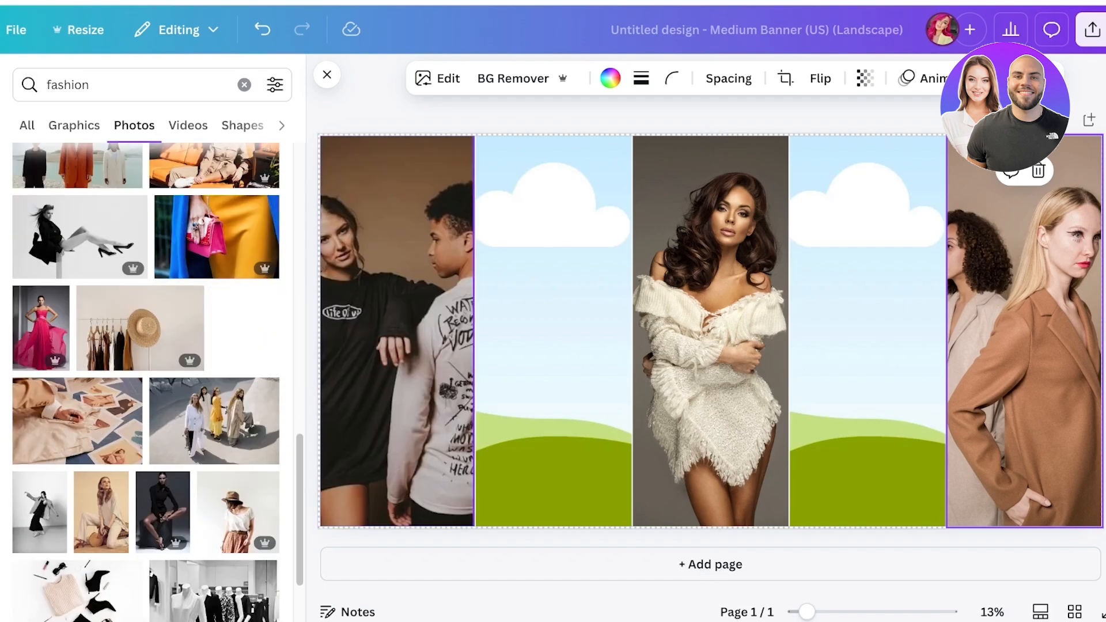
Step: Search 'makeup' photos and fill the remaining frames, including the red-lips photo in frame two
click(244, 85)
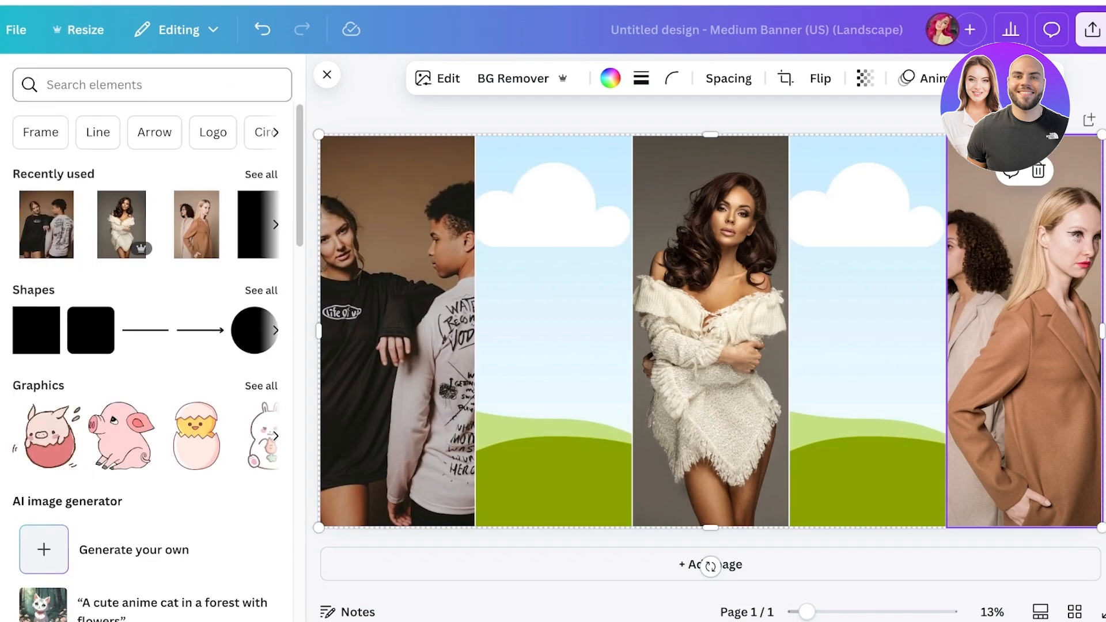
click(167, 84)
text(makeup)
key(Return)
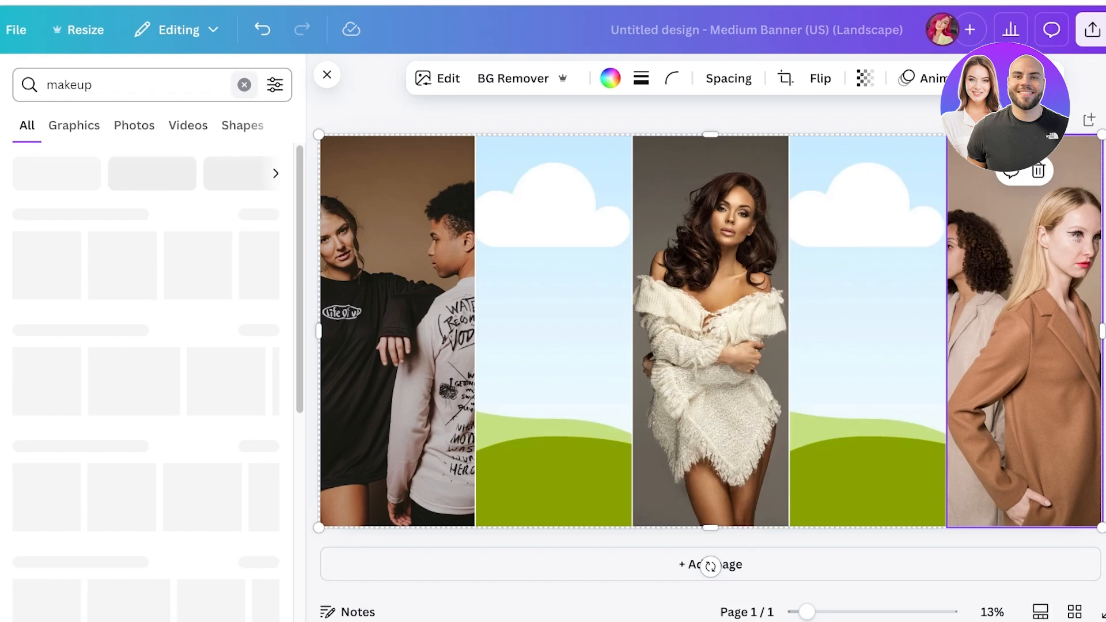
click(261, 332)
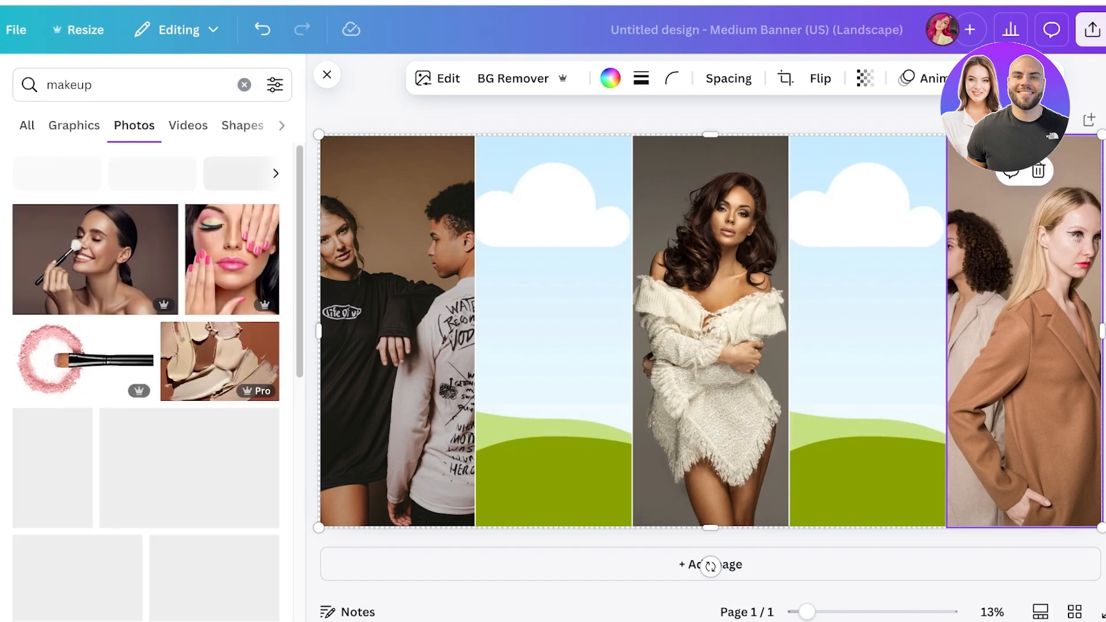
scroll(261, 332, down, 20)
scroll(261, 332, down, 5)
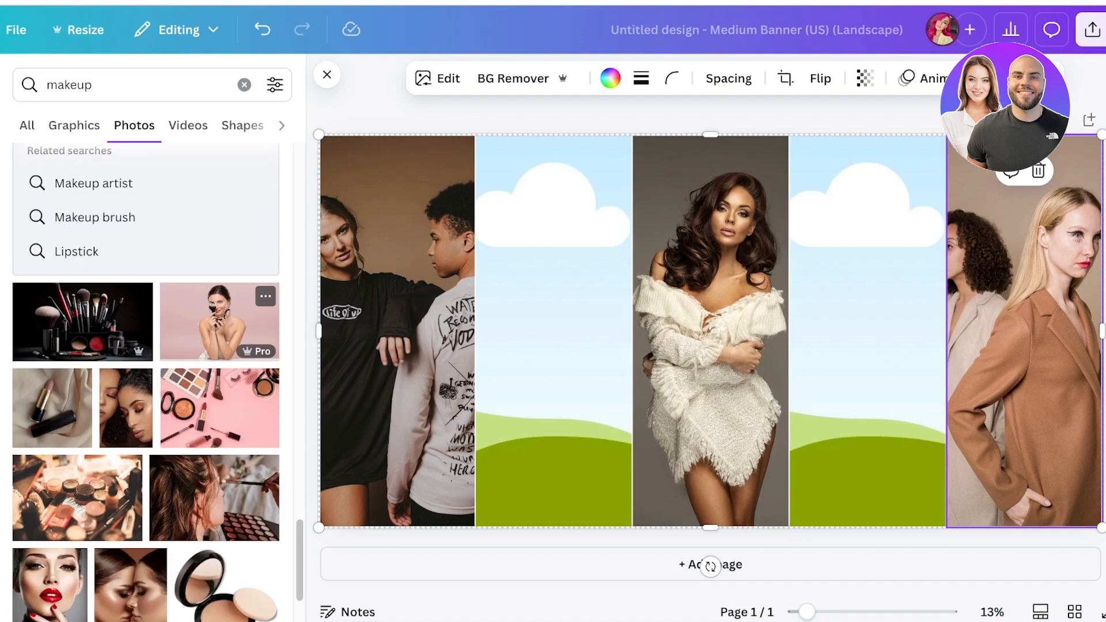
drag(219, 321, 554, 331)
scroll(145, 381, down, 3)
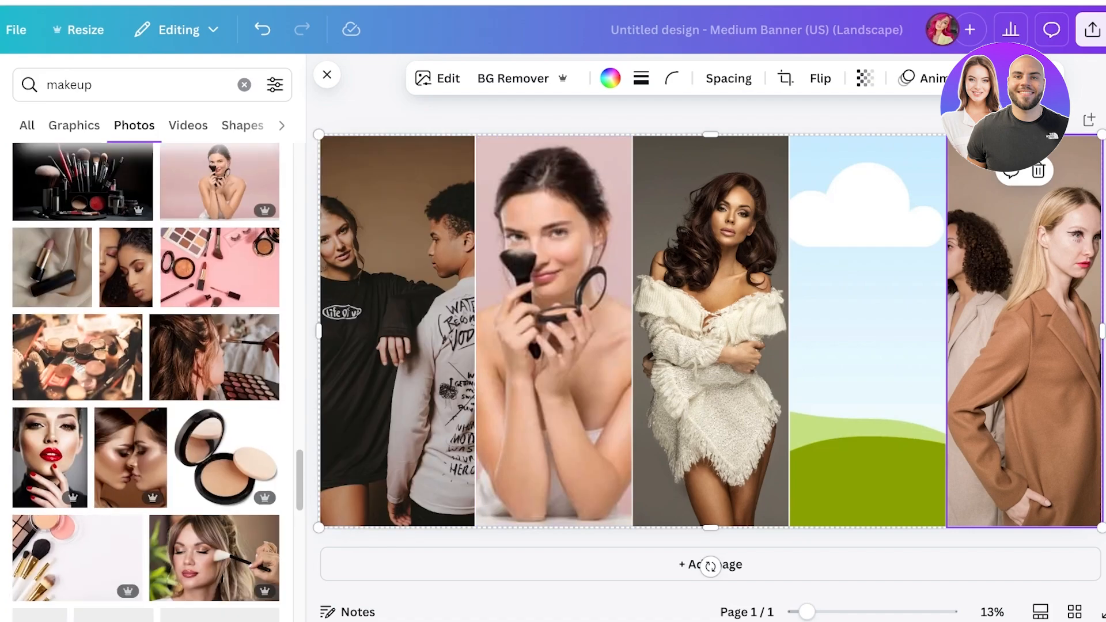
drag(131, 458, 868, 332)
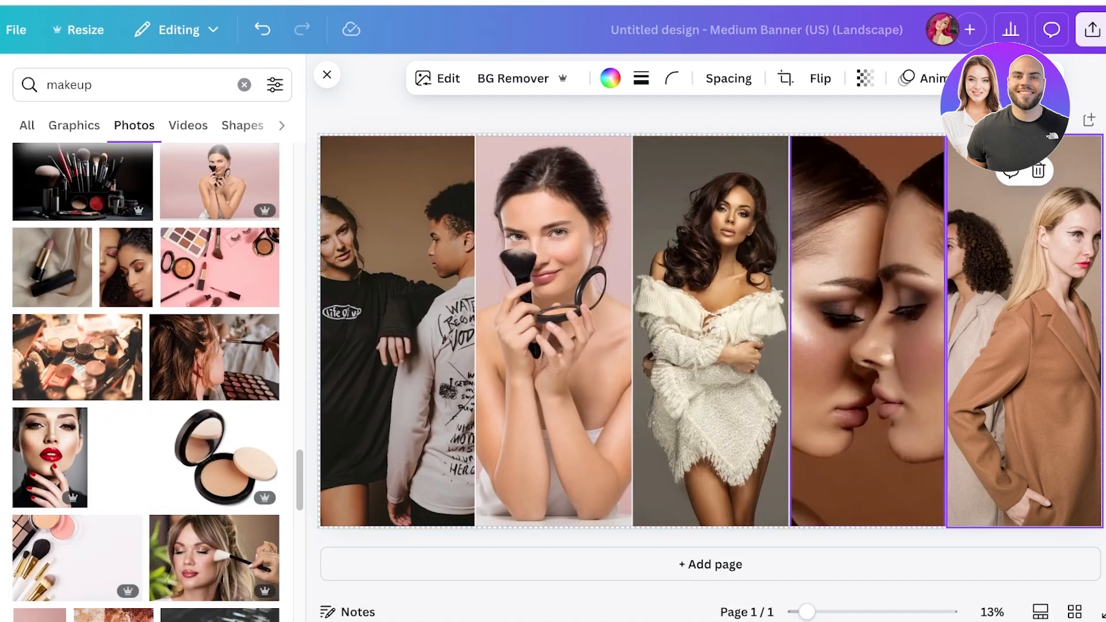
scroll(52, 415, down, 2)
drag(49, 413, 554, 331)
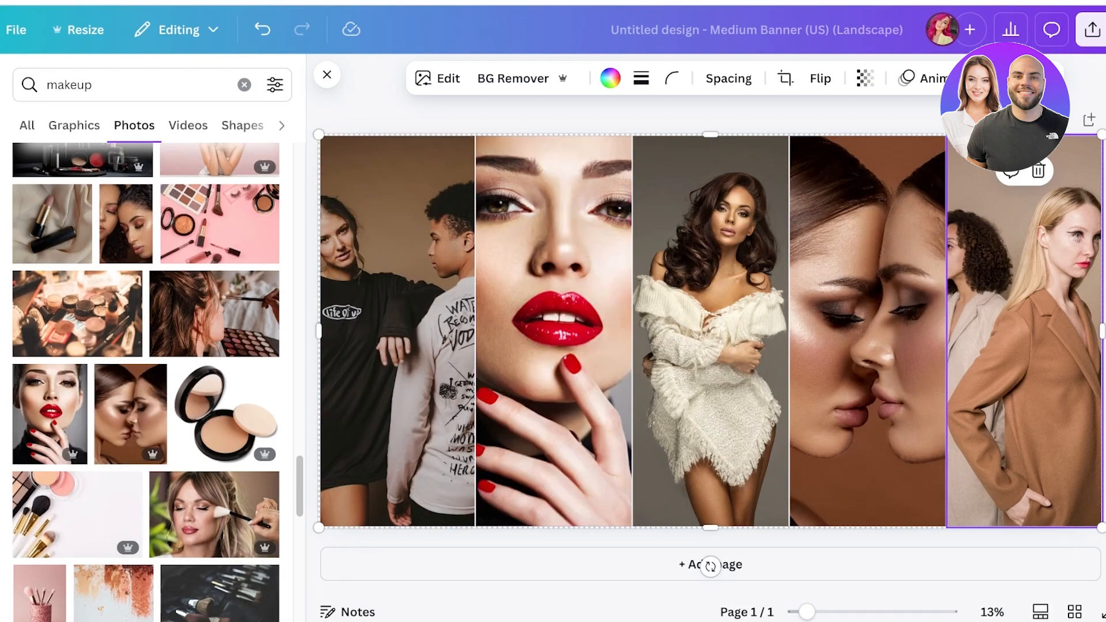
Step: Download the banner from Share > Download as a PNG
click(1092, 30)
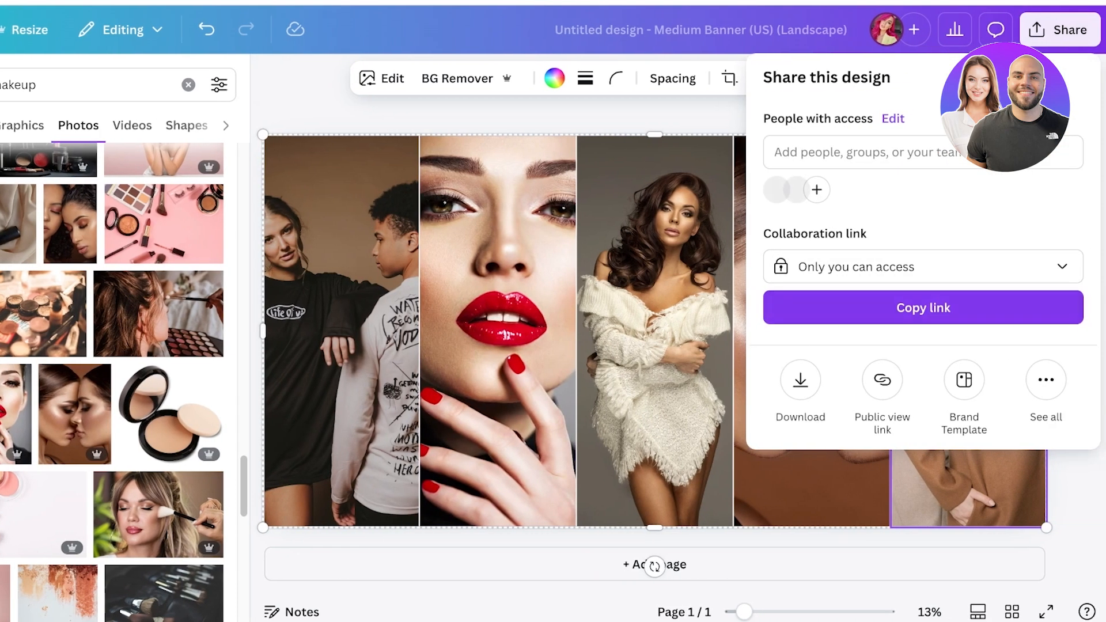
click(801, 380)
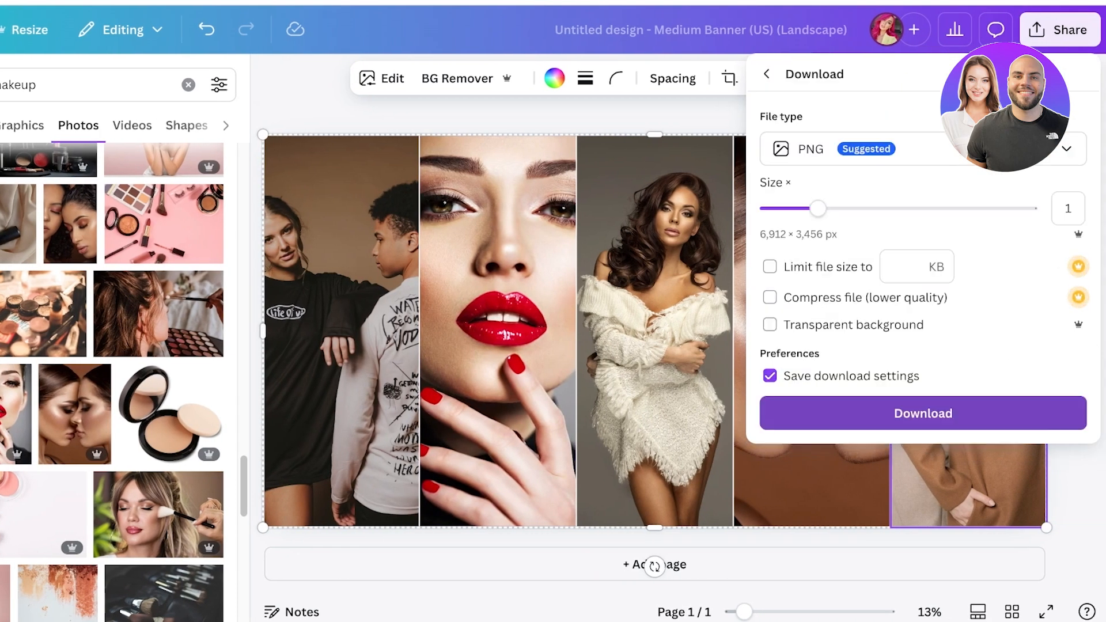
click(924, 414)
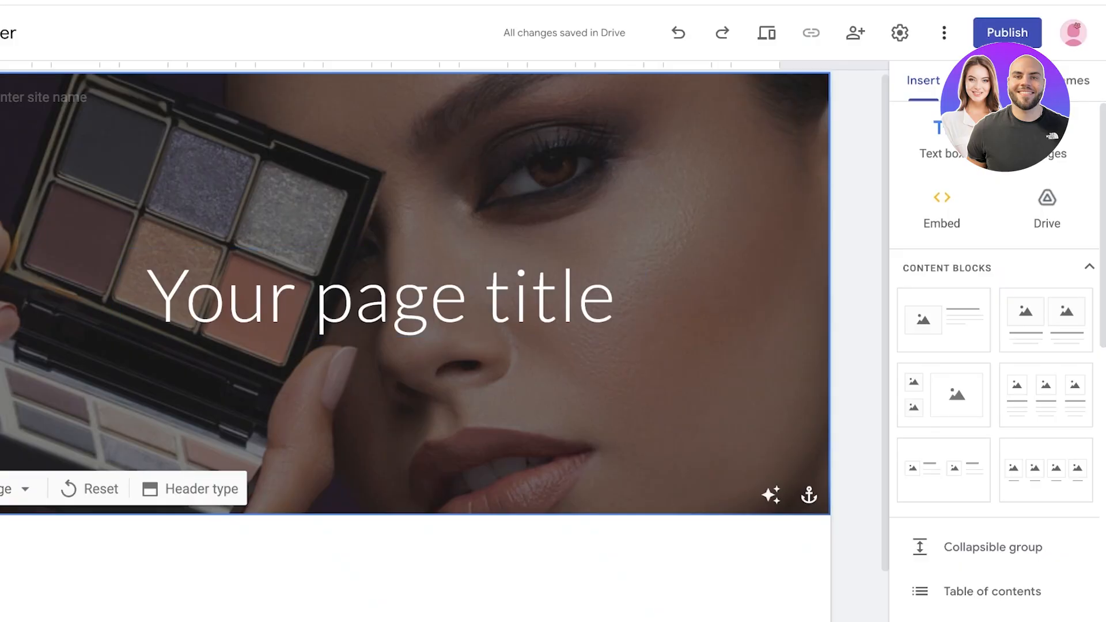
Step: Replace the placeholder header title with SPENCER and start the tagline on the line below
triple_click(550, 296)
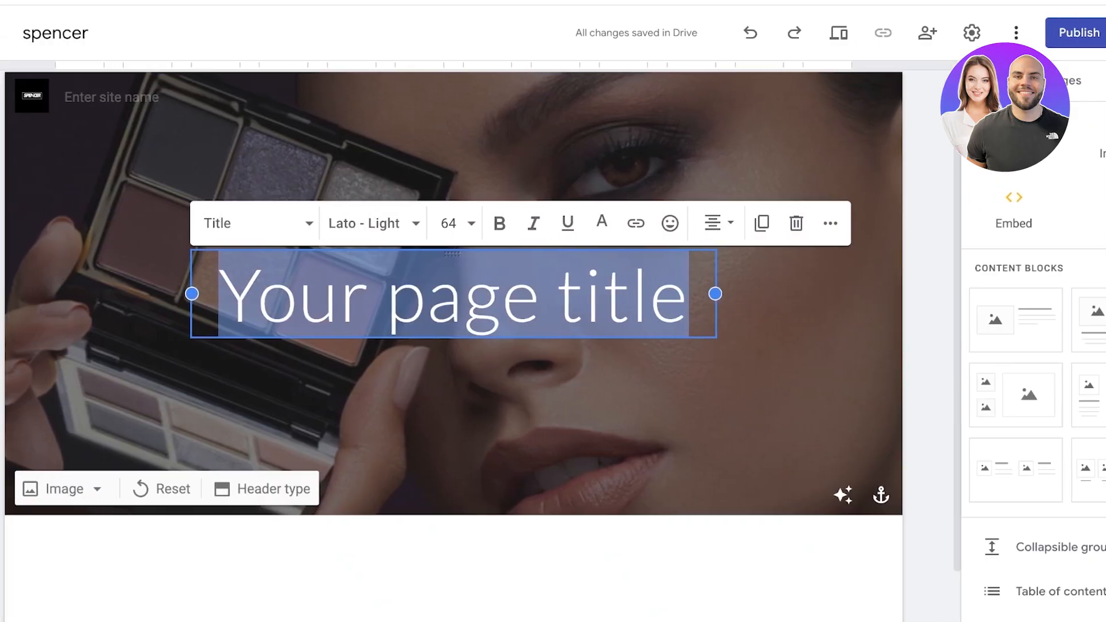
key(BackSpace)
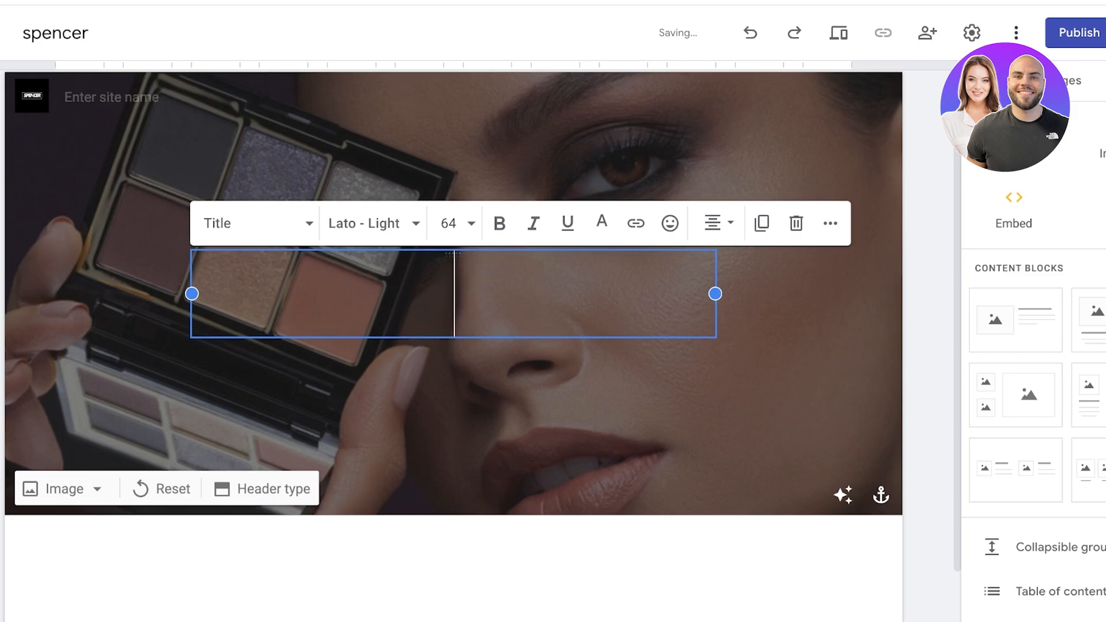
text(Sp)
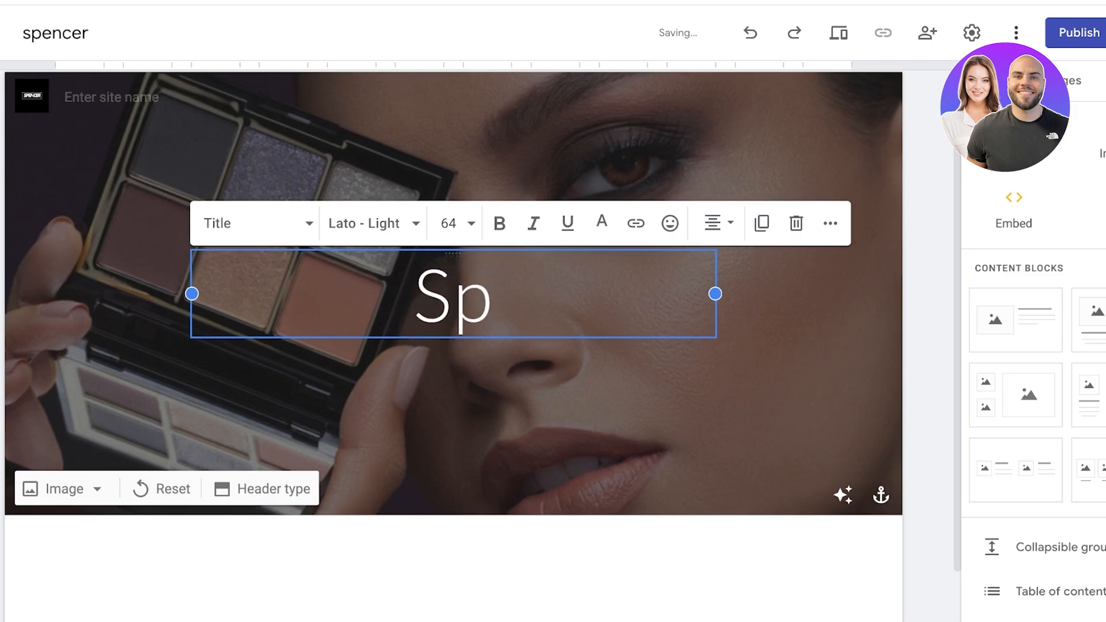
key(BackSpace)
text(PENCER)
key(Return)
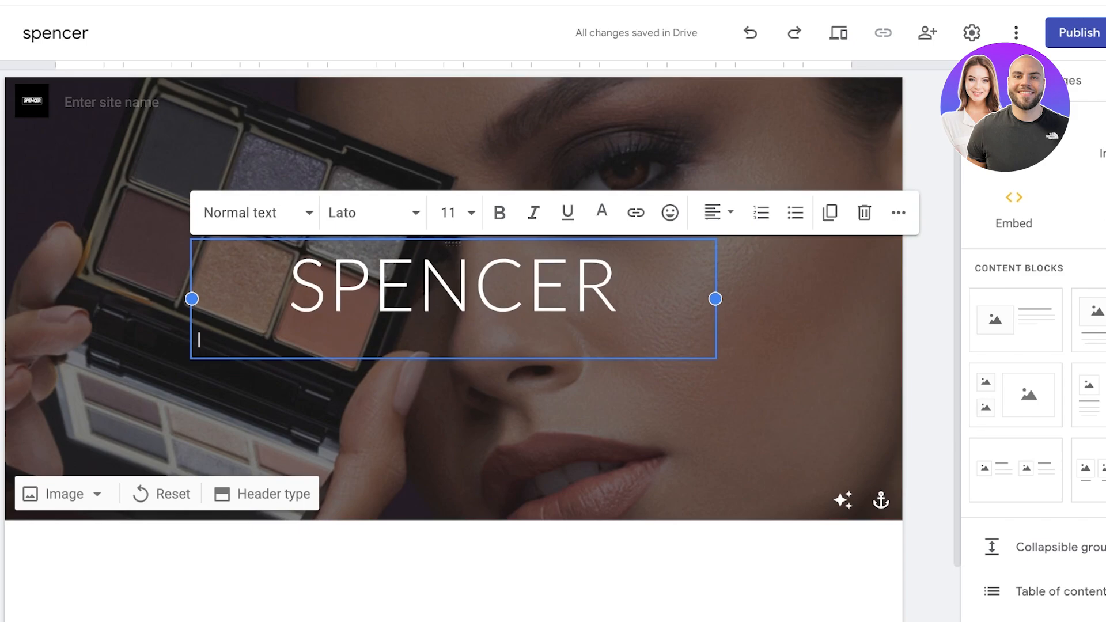
text(An)
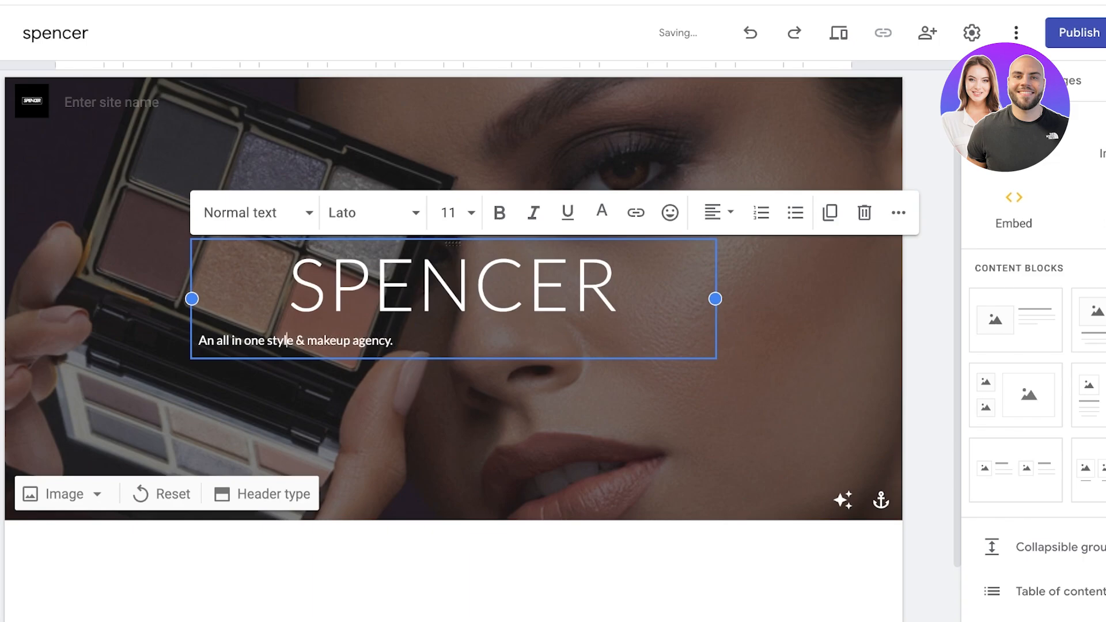
Step: Centre the tagline under the title
triple_click(281, 341)
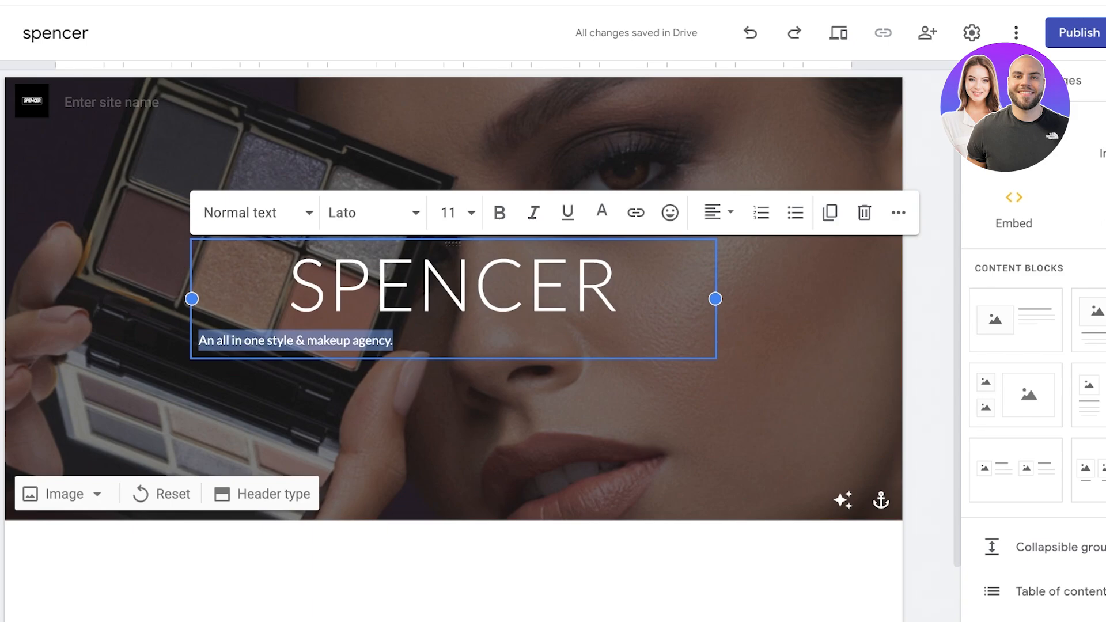
click(718, 212)
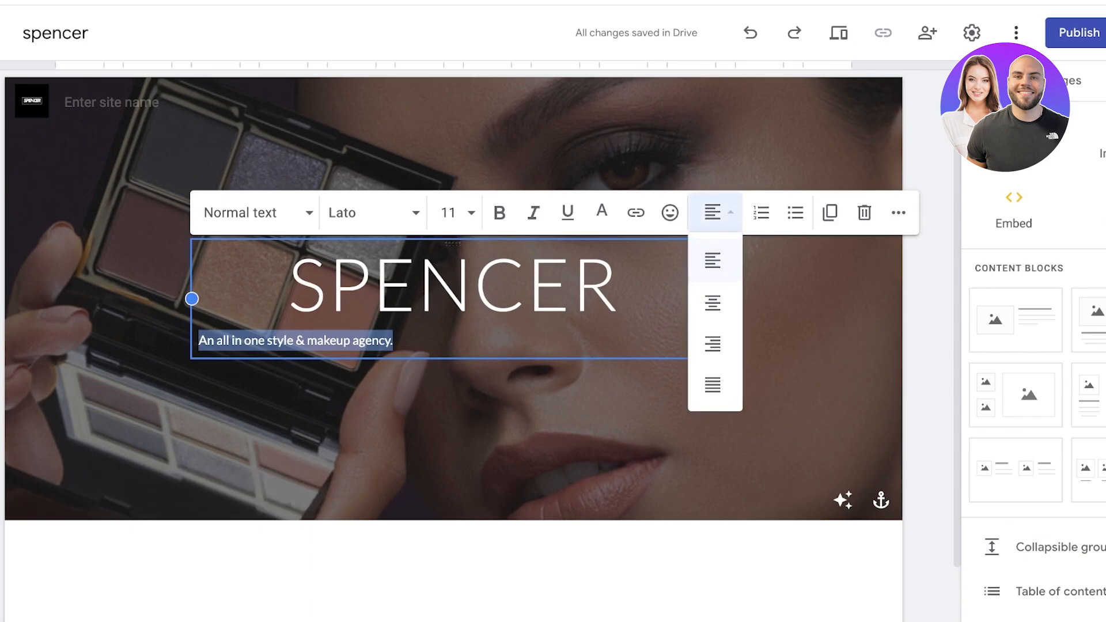
click(713, 303)
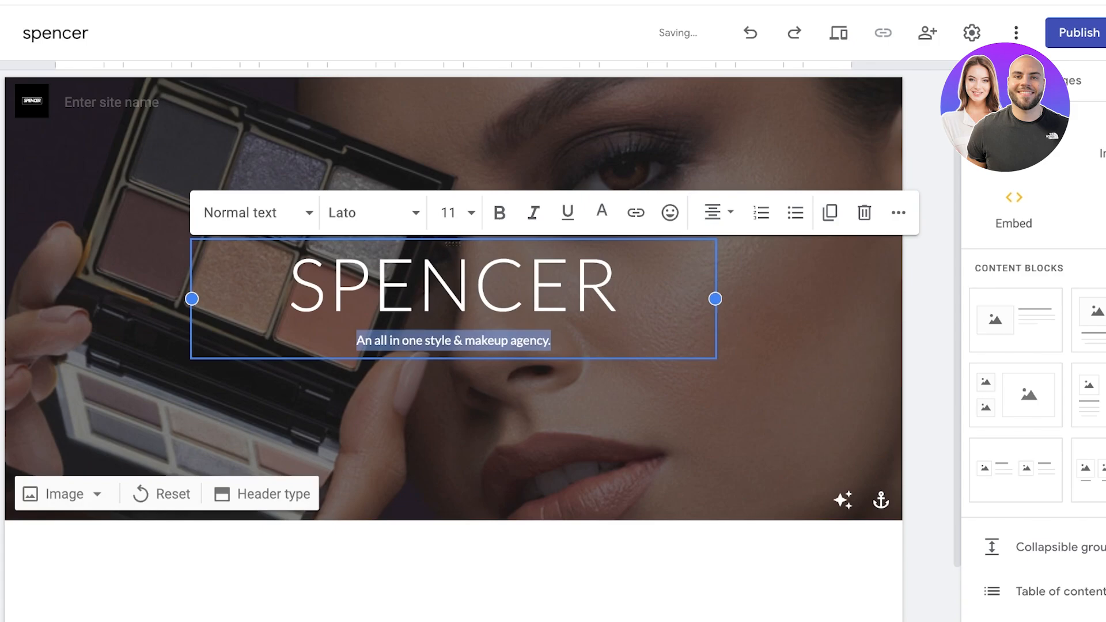
Step: Set the SPENCER title font to Spectral Medium
double_click(454, 285)
click(374, 212)
scroll(397, 360, down, 8)
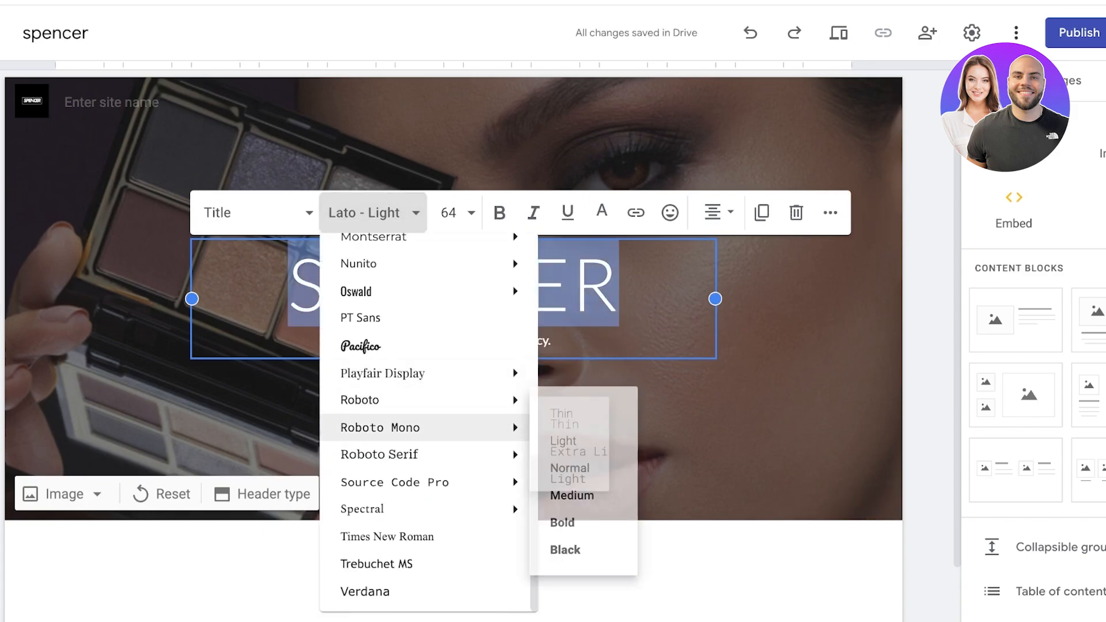
mouse_move(404, 482)
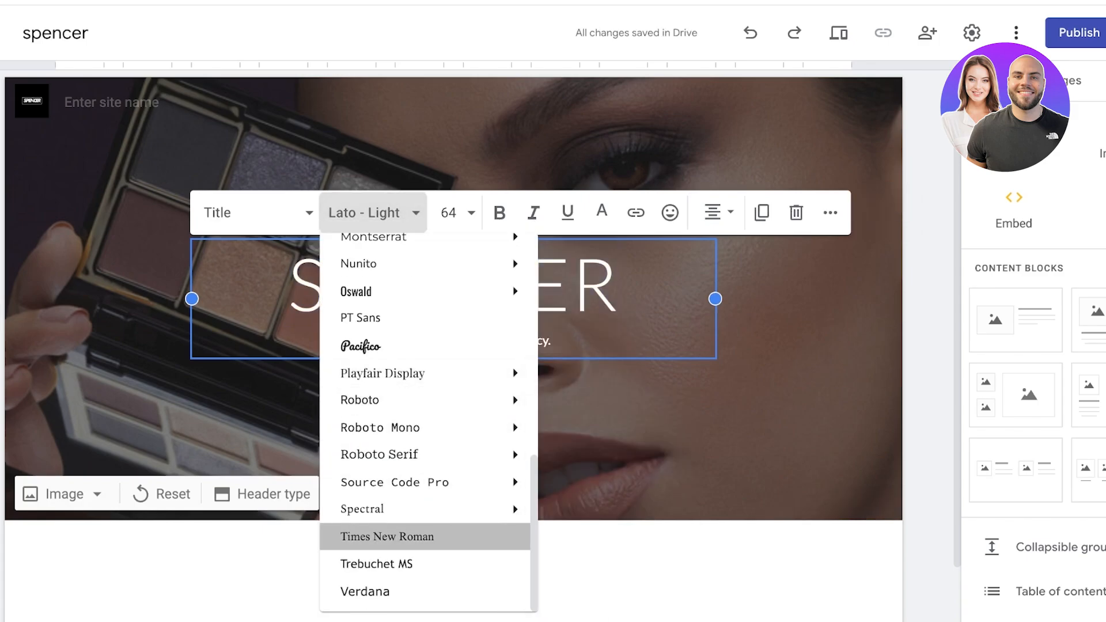
click(388, 537)
double_click(472, 285)
click(375, 212)
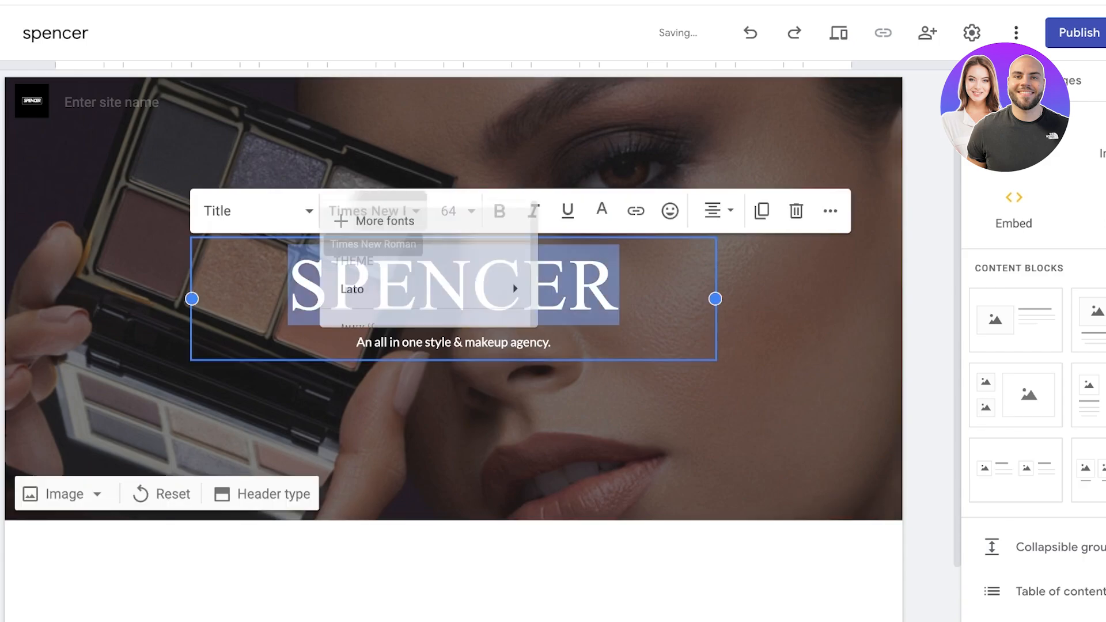
scroll(397, 541, down, 8)
mouse_move(362, 509)
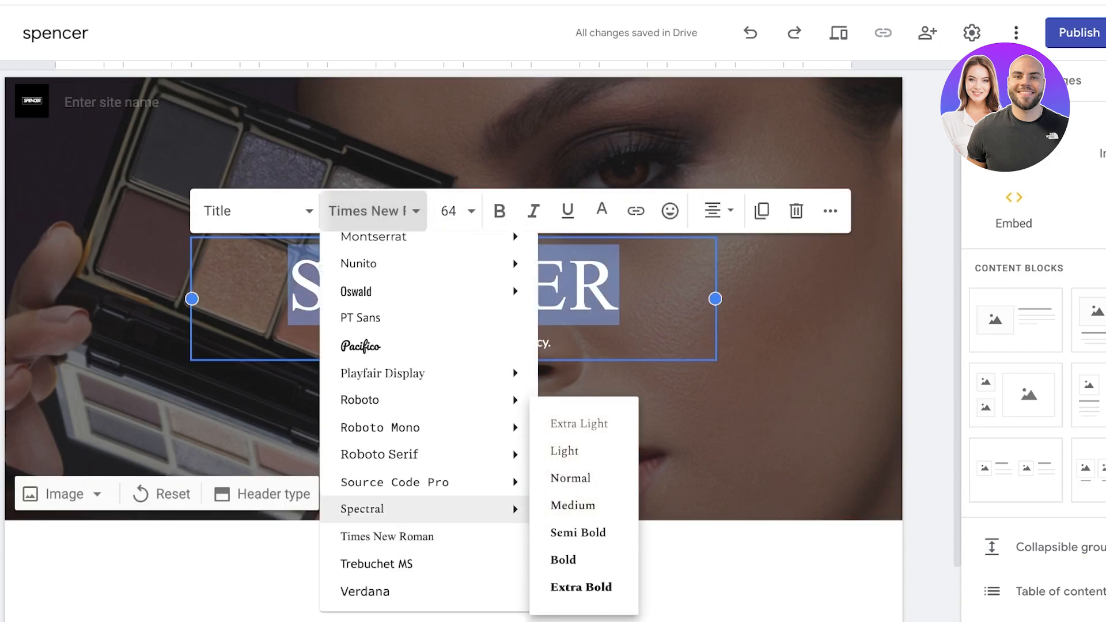
click(574, 506)
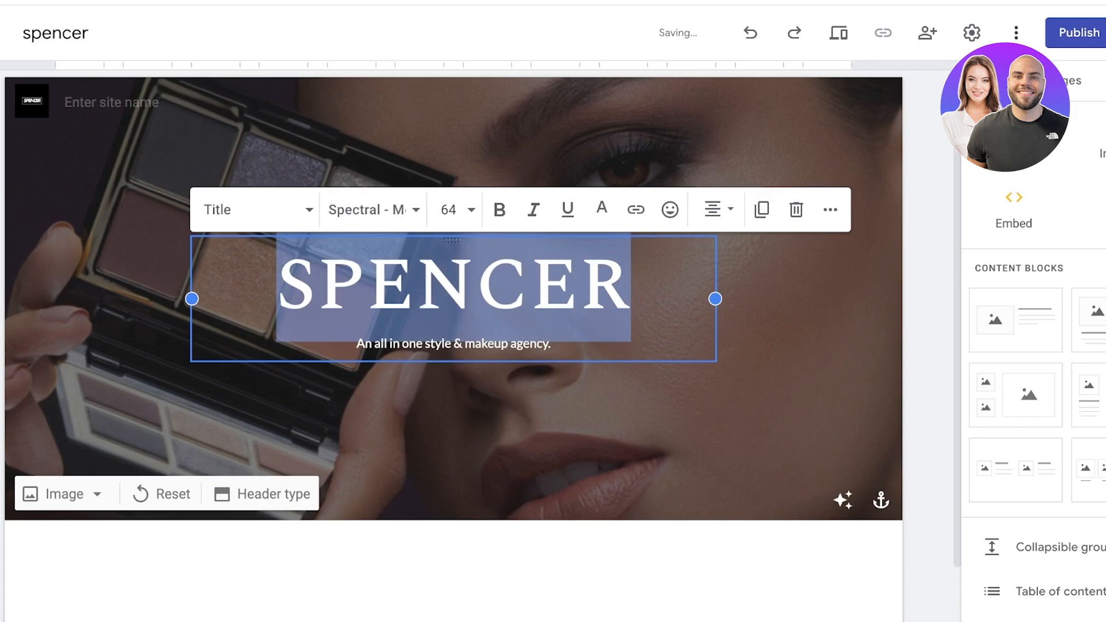
Step: Set the tagline font to Spectral Bold
triple_click(454, 344)
click(375, 210)
scroll(397, 481, down, 8)
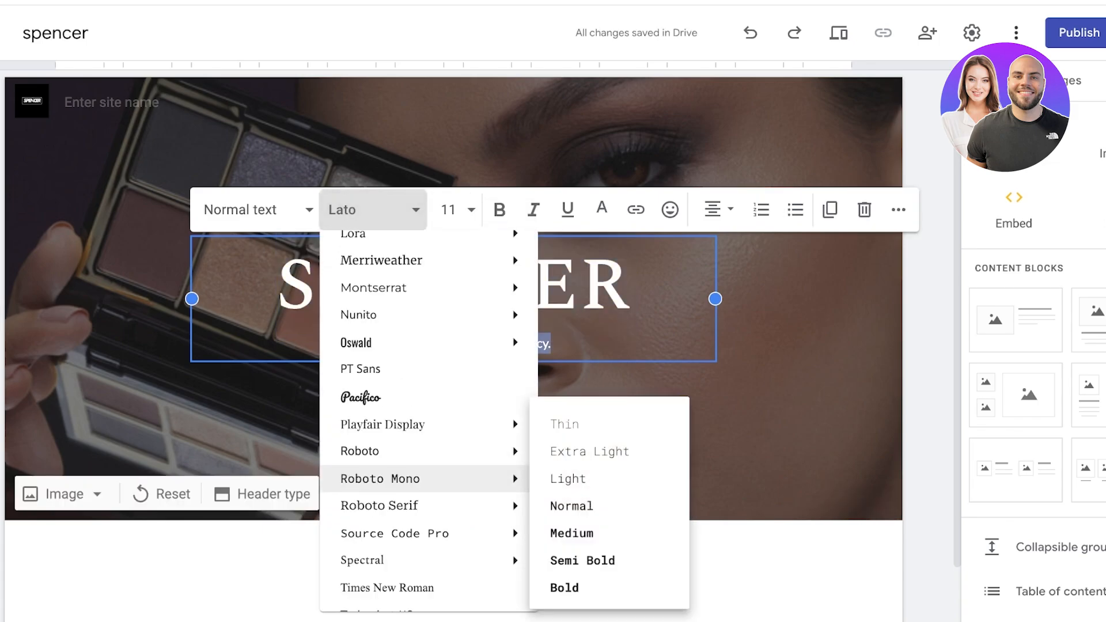
mouse_move(398, 509)
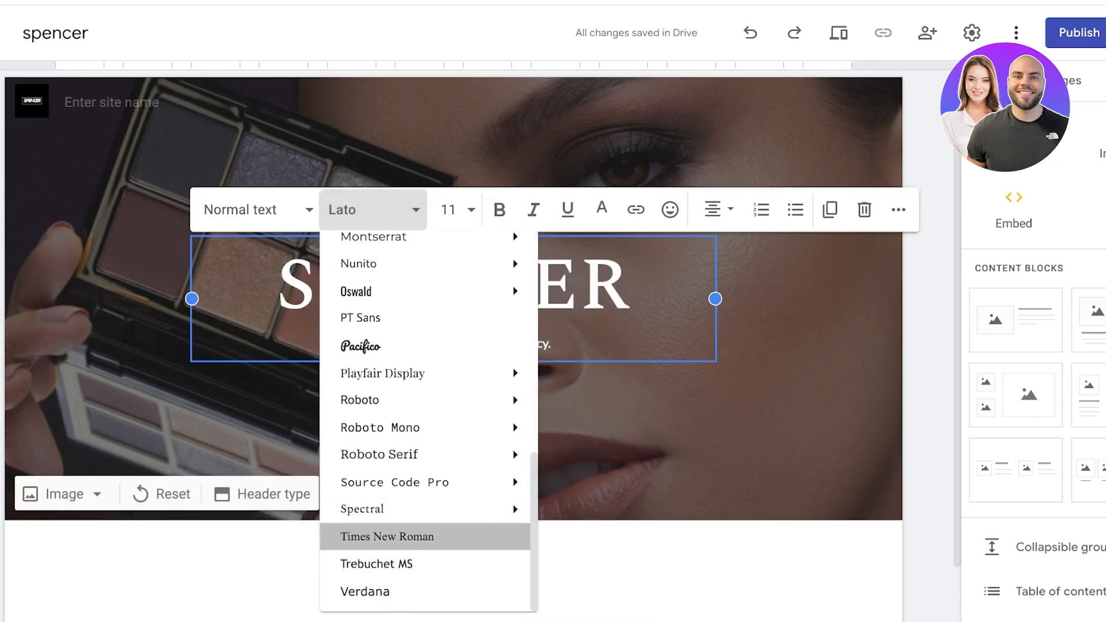
click(387, 537)
click(375, 211)
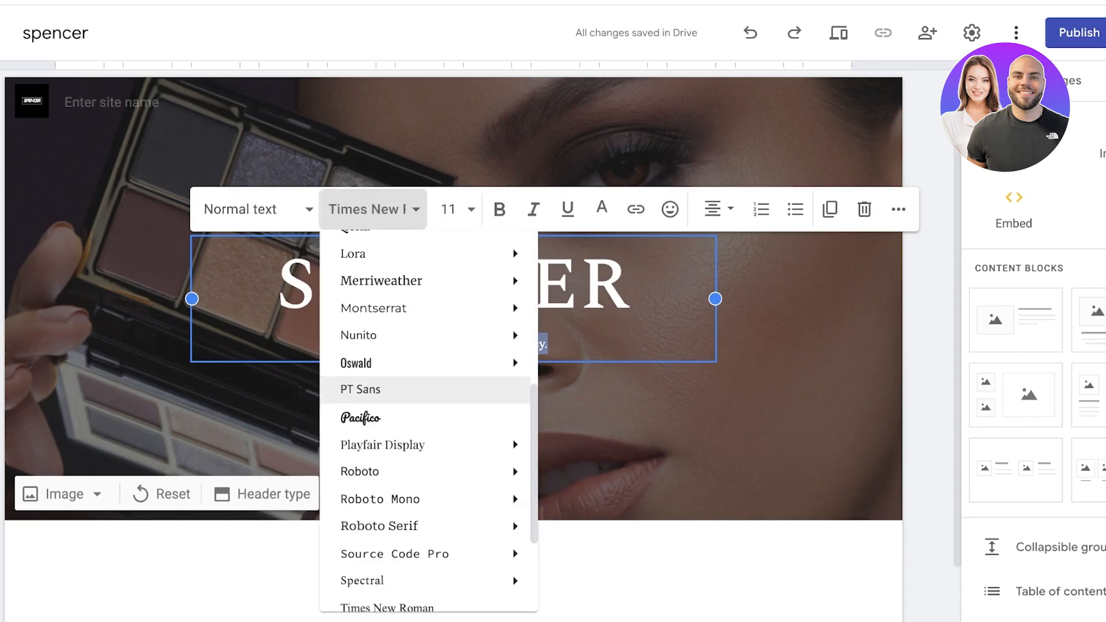
scroll(397, 481, down, 2)
mouse_move(398, 509)
click(564, 559)
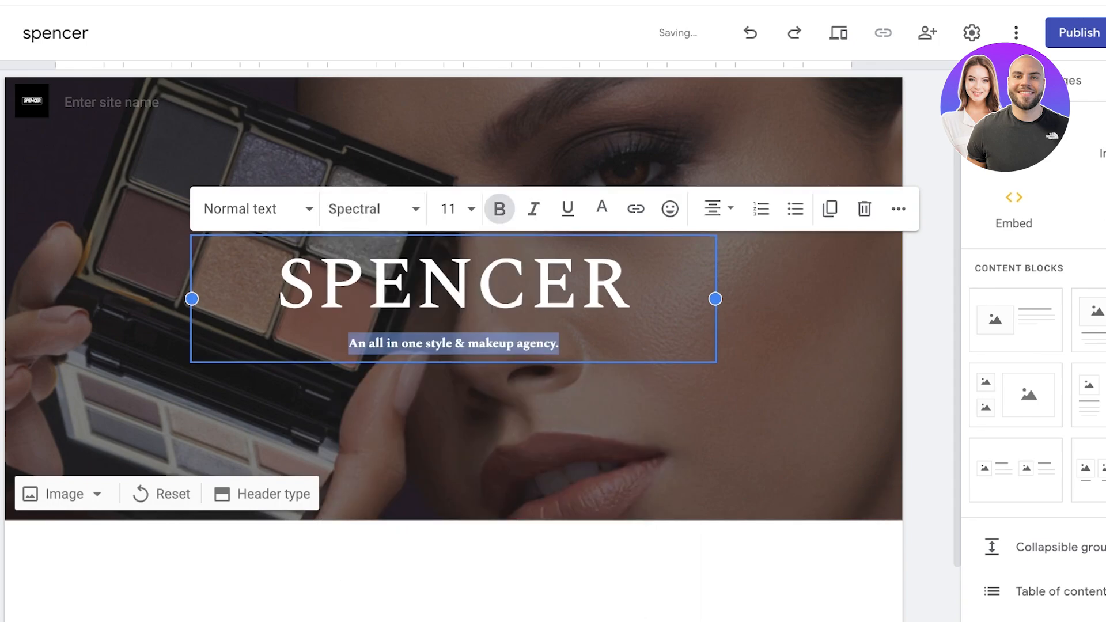
key(Escape)
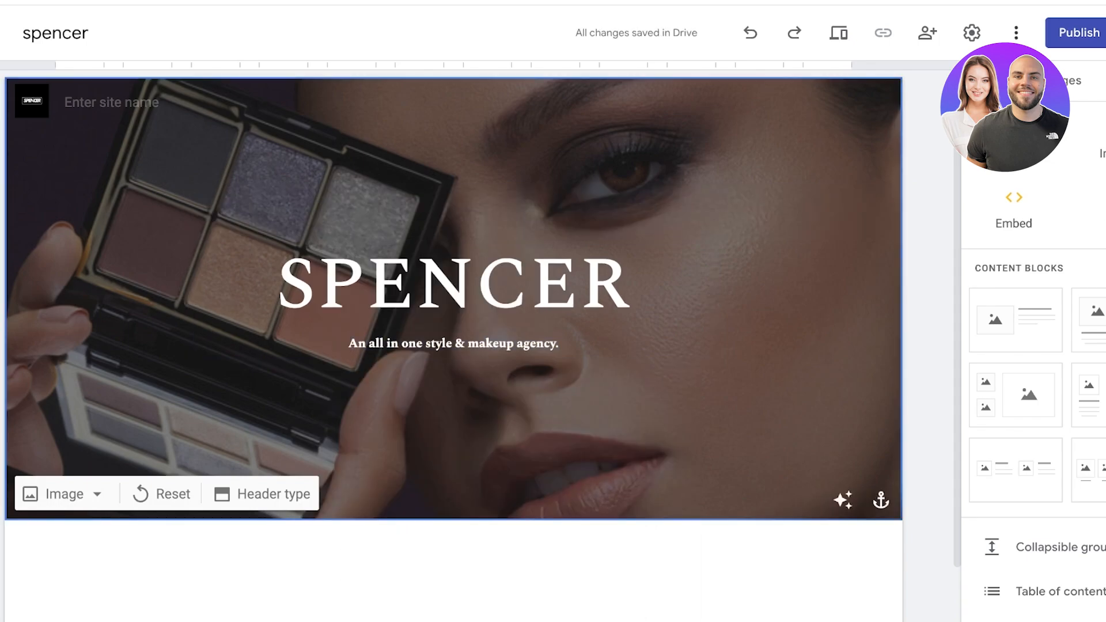
Step: Bring up the header's image options, then select the SPENCER header text and review the content blocks
click(64, 493)
key(Escape)
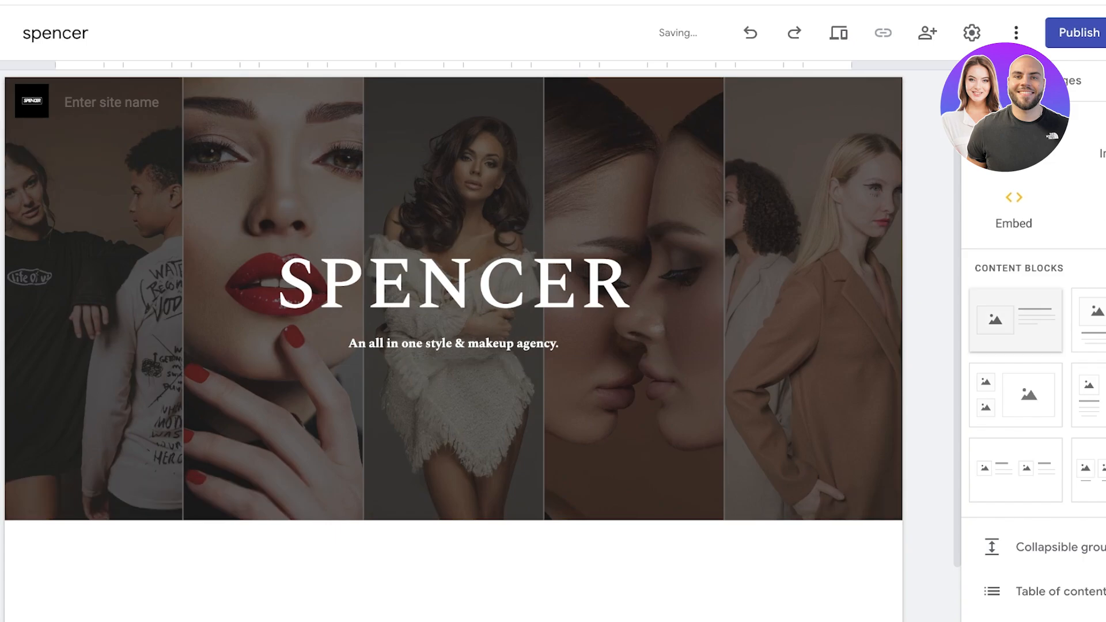
click(576, 306)
click(1019, 269)
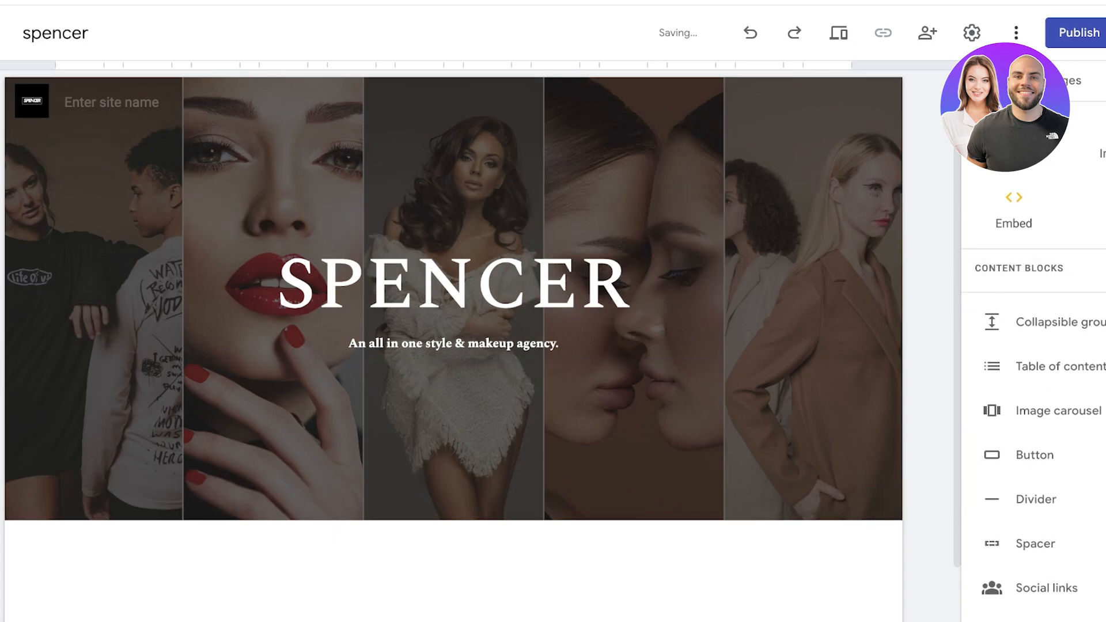
click(1019, 268)
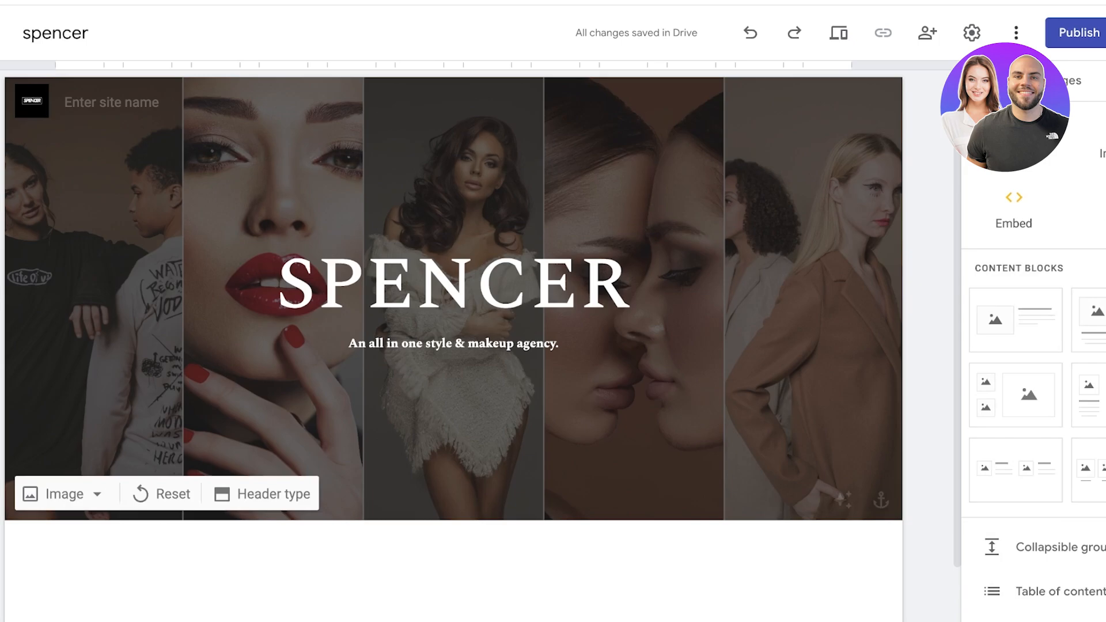
scroll(576, 323, down, 2)
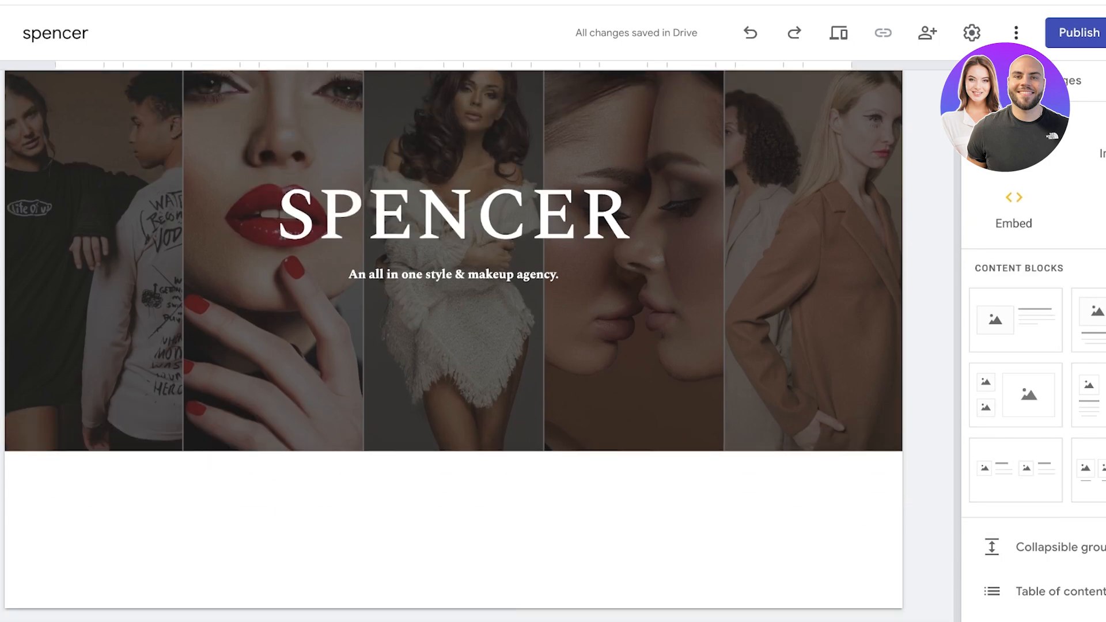
scroll(454, 341, up, 2)
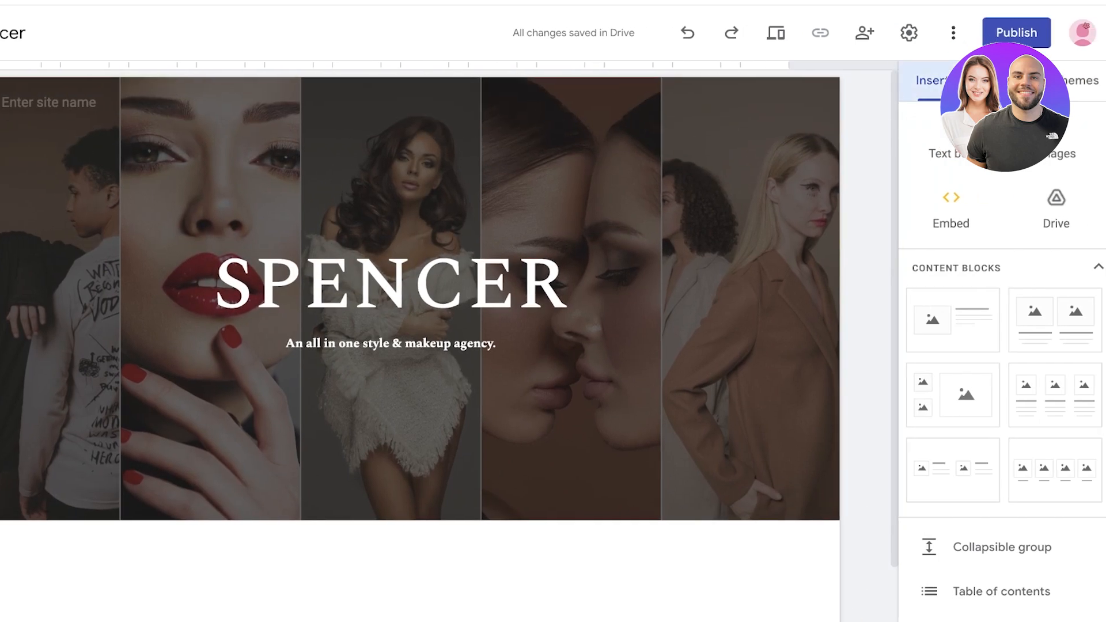
scroll(979, 346, down, 7)
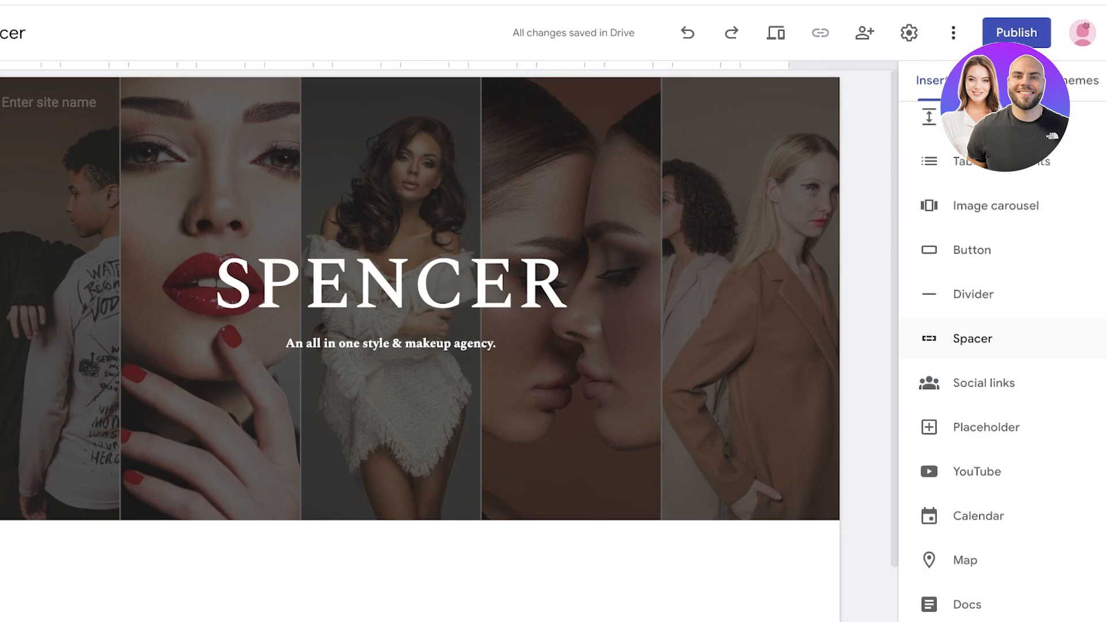
scroll(980, 339, up, 7)
click(980, 269)
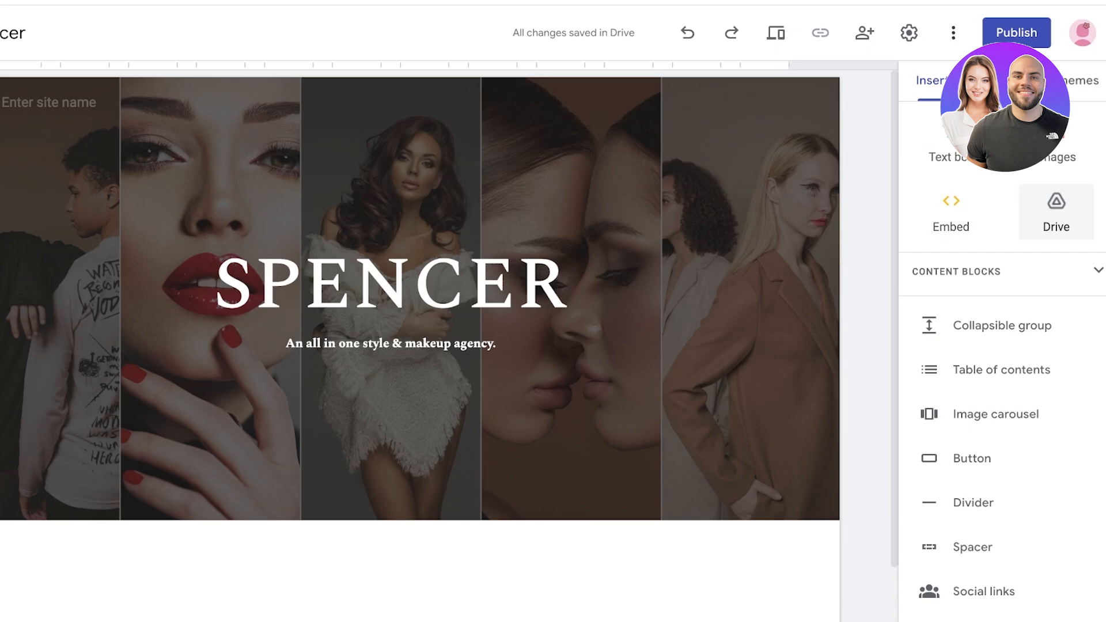
scroll(1003, 328, down, 4)
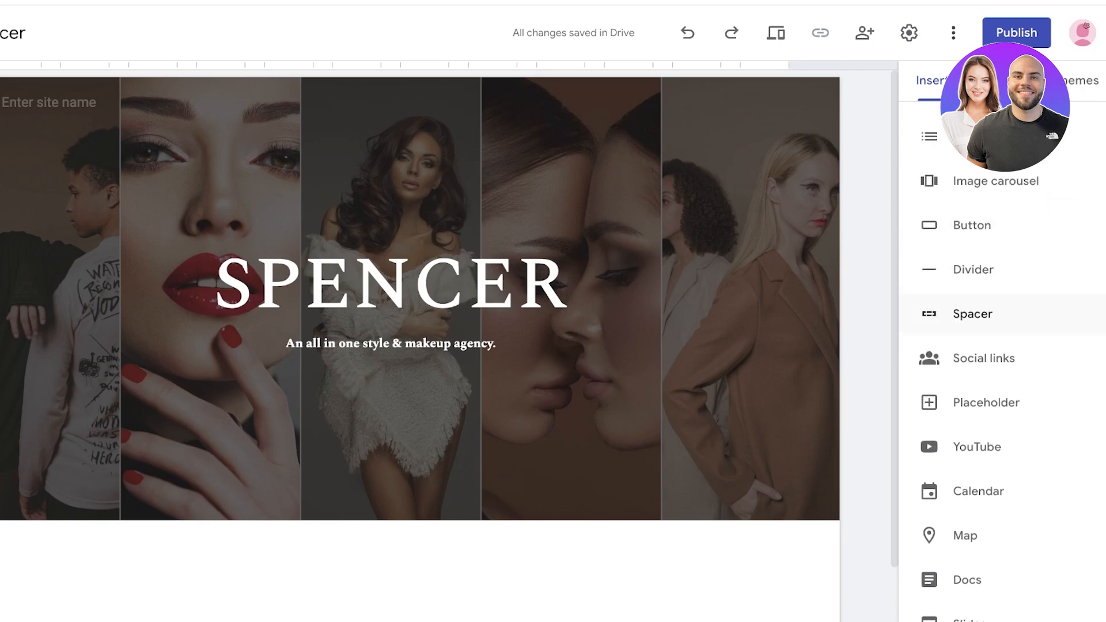
scroll(1003, 328, down, 3)
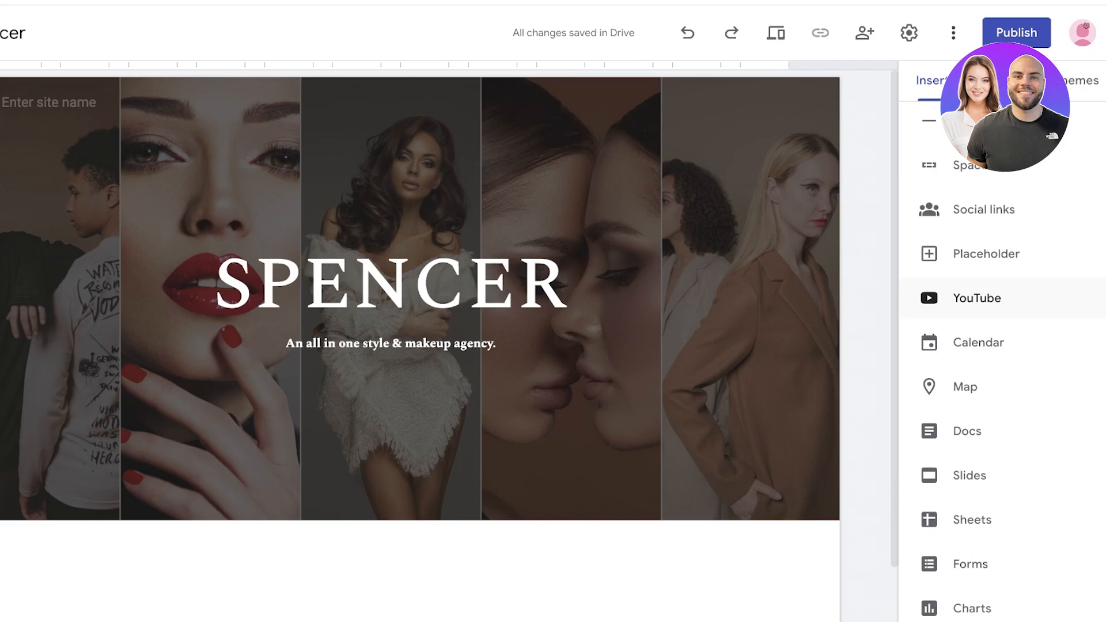
scroll(1002, 357, up, 7)
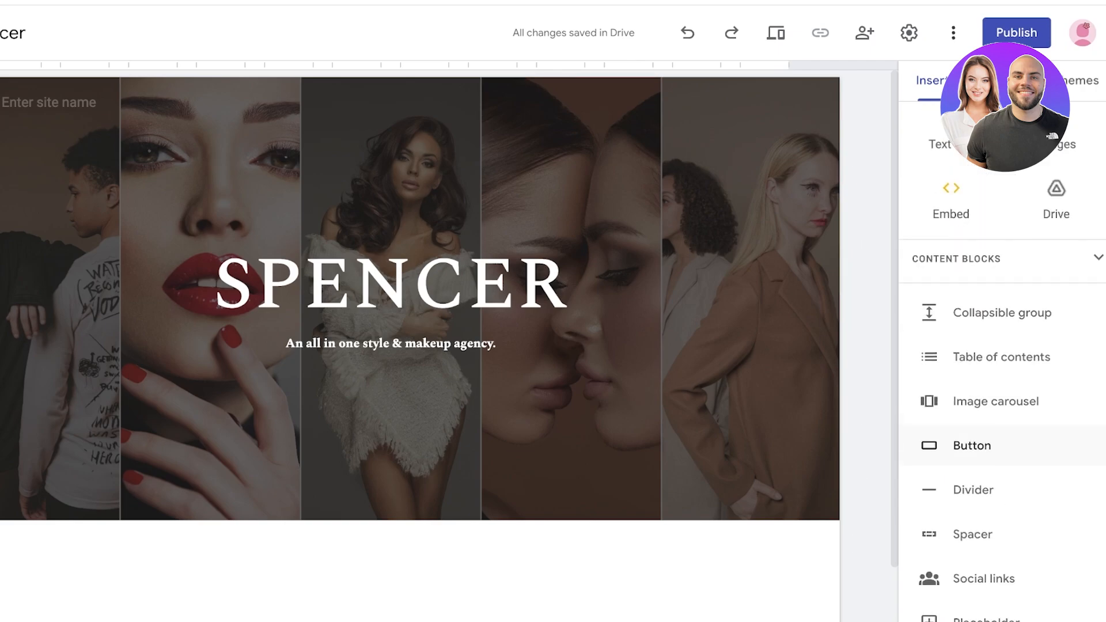
click(1003, 259)
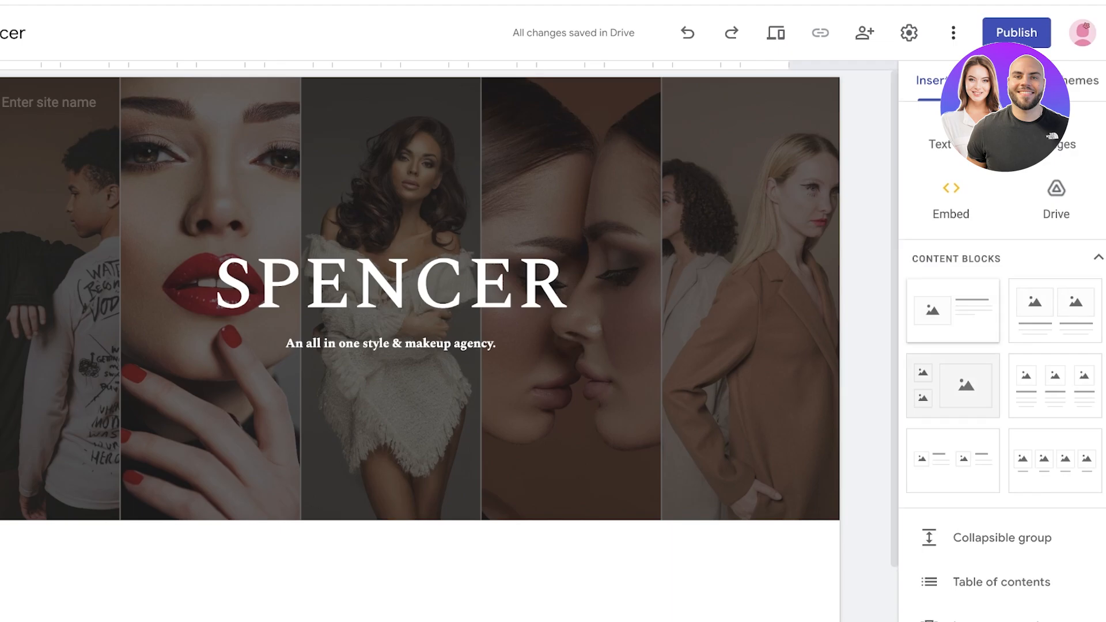
scroll(1003, 258, up, 1)
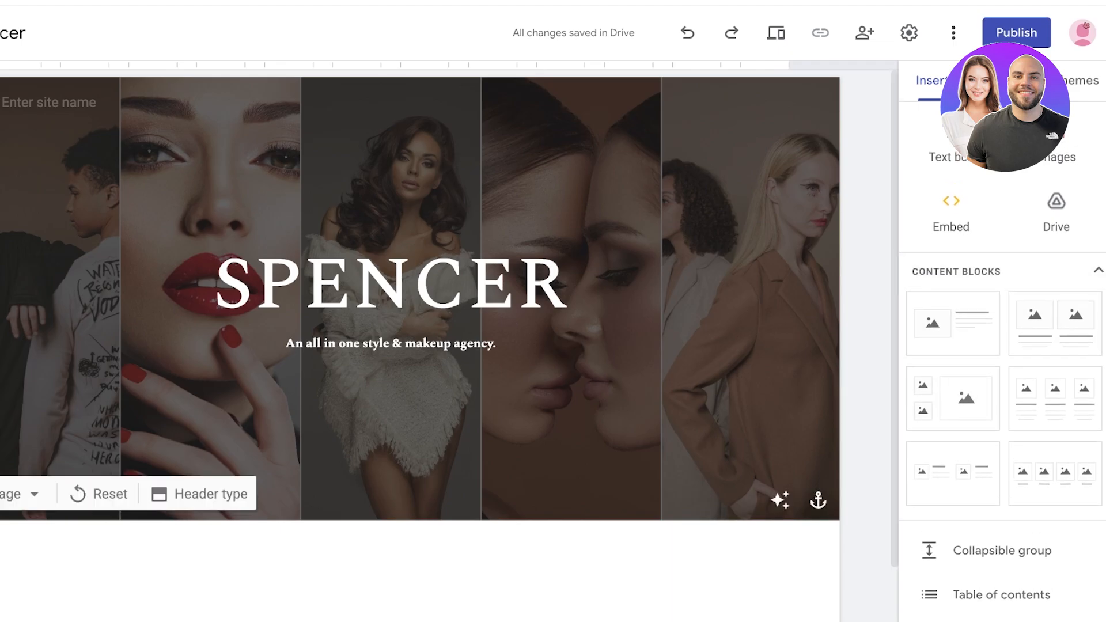
click(1004, 81)
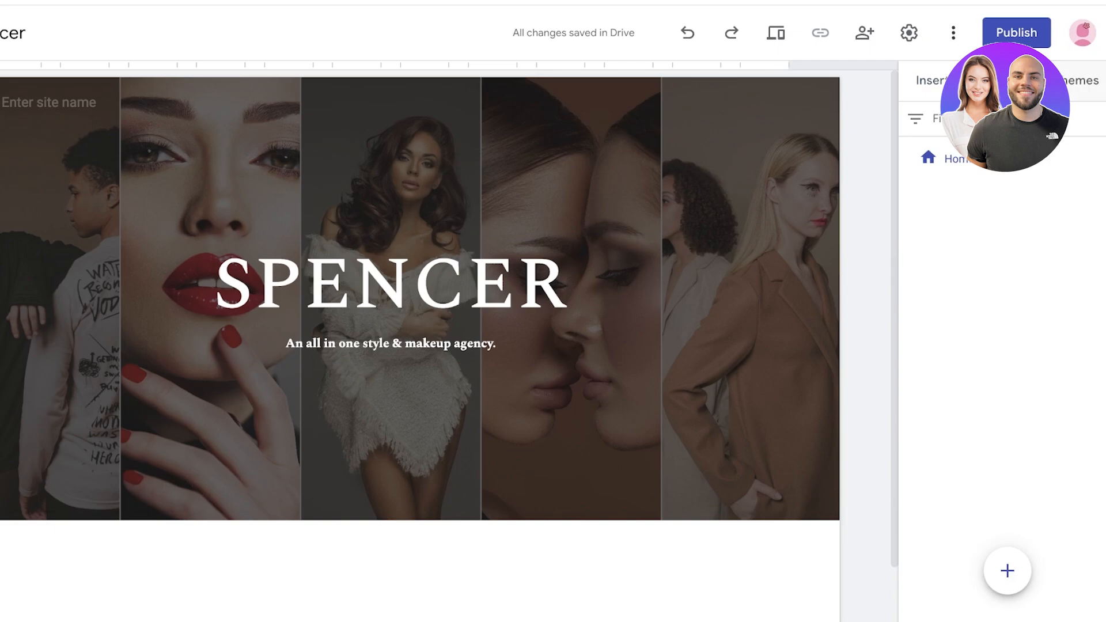
click(1079, 80)
click(931, 81)
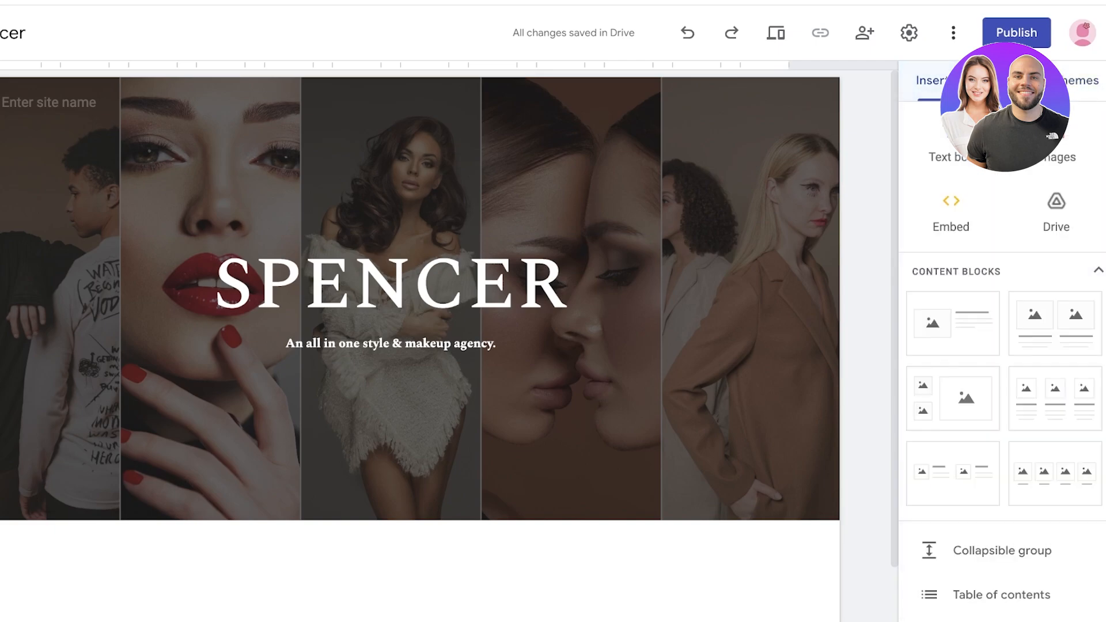
scroll(421, 346, down, 1)
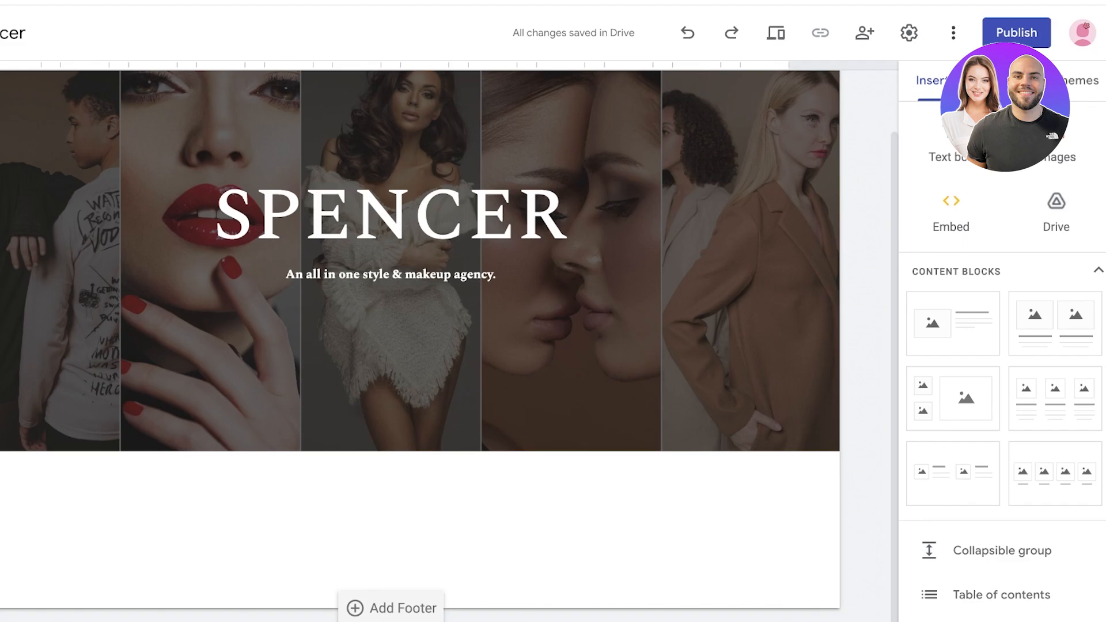
scroll(420, 341, up, 2)
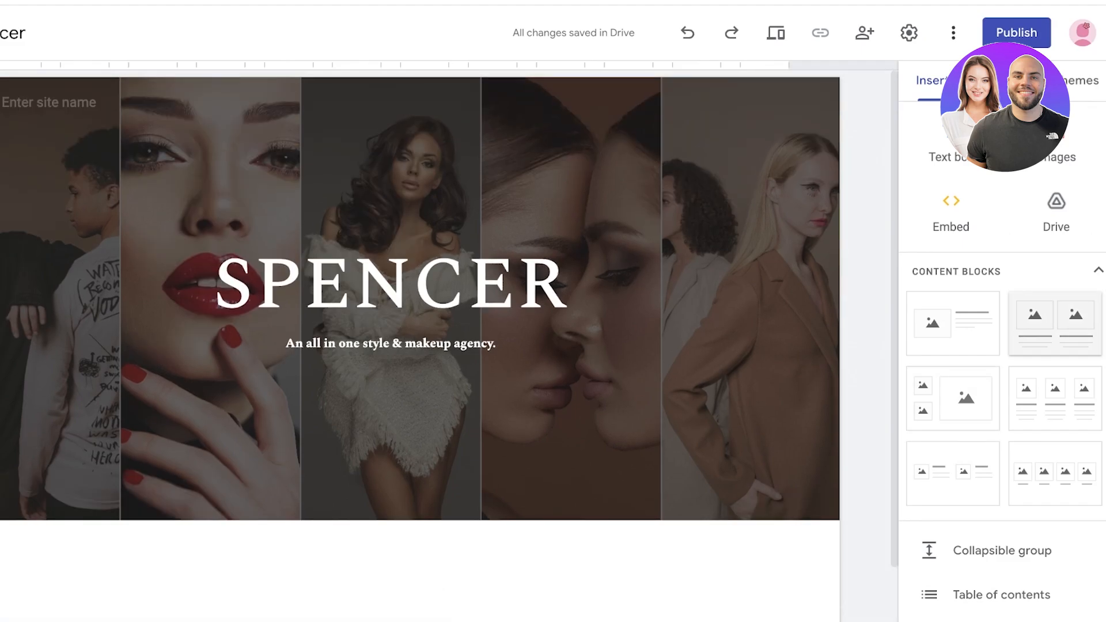
Step: Place a two-image content block under the header and start uploading images into its tiles
drag(1056, 324, 690, 498)
click(187, 267)
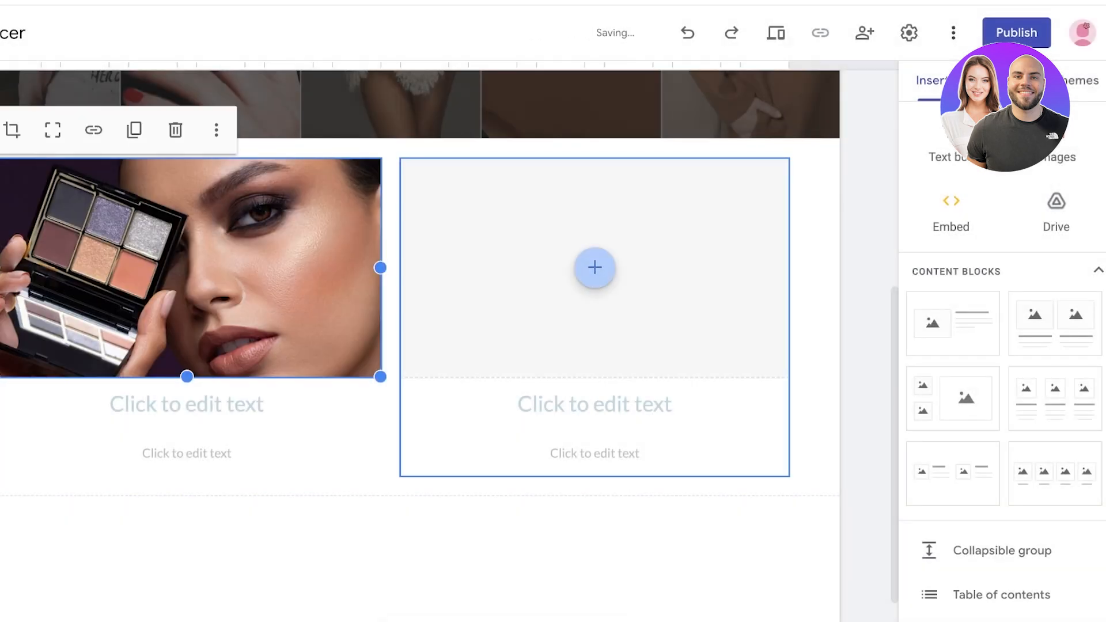
click(595, 267)
click(647, 323)
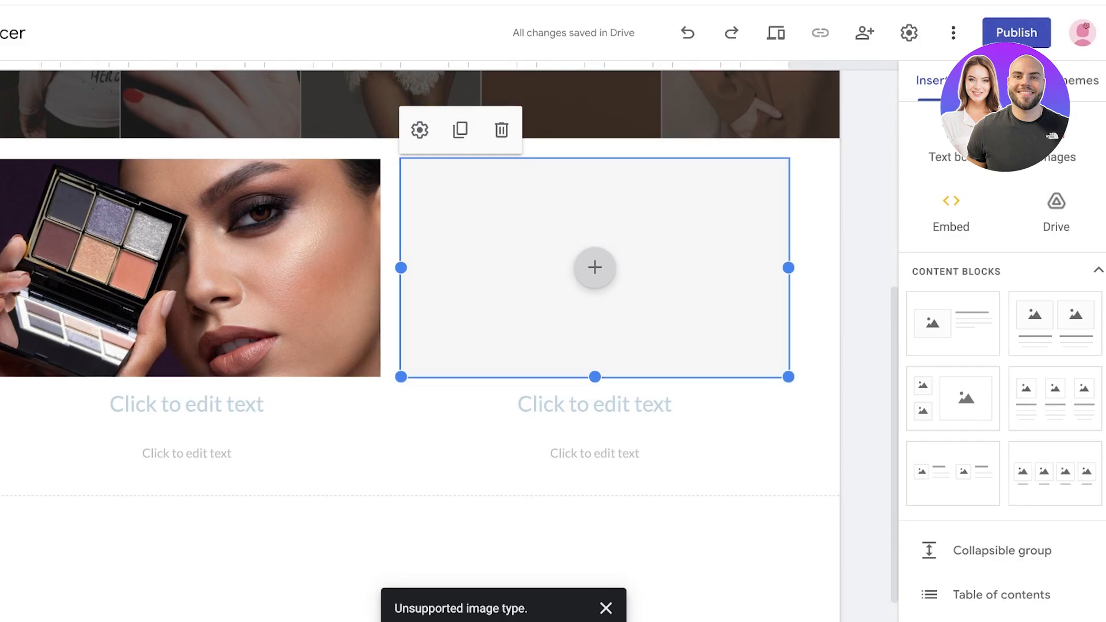
click(595, 267)
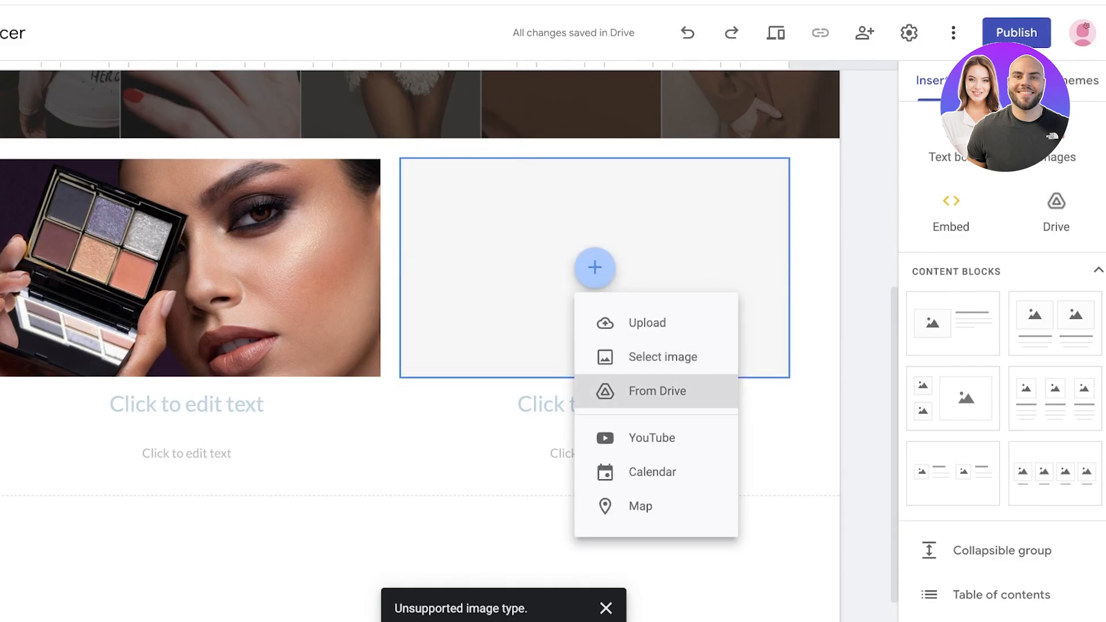
click(647, 323)
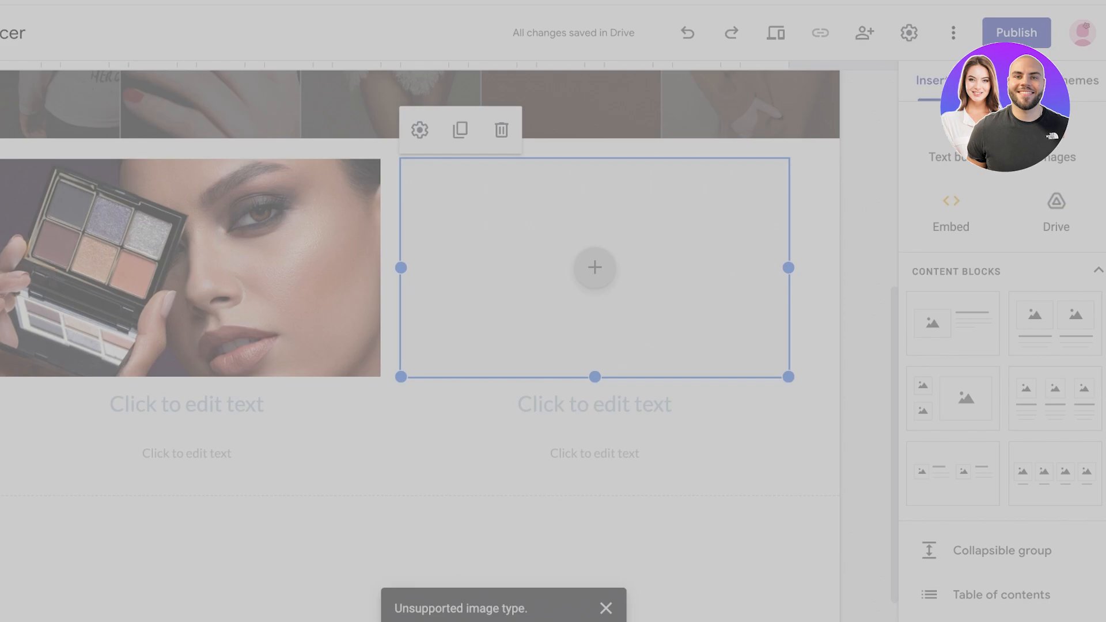
click(594, 268)
Step: Fill the right tile with the striped-jumpsuit photo from a 'clothing fashion' image search
click(642, 357)
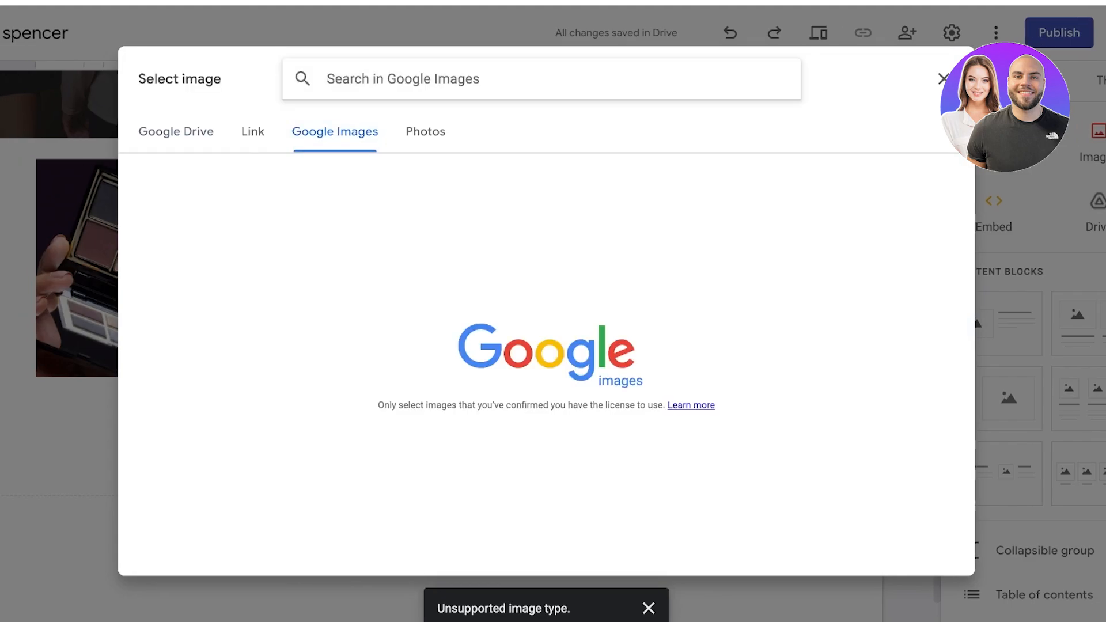
text(fah)
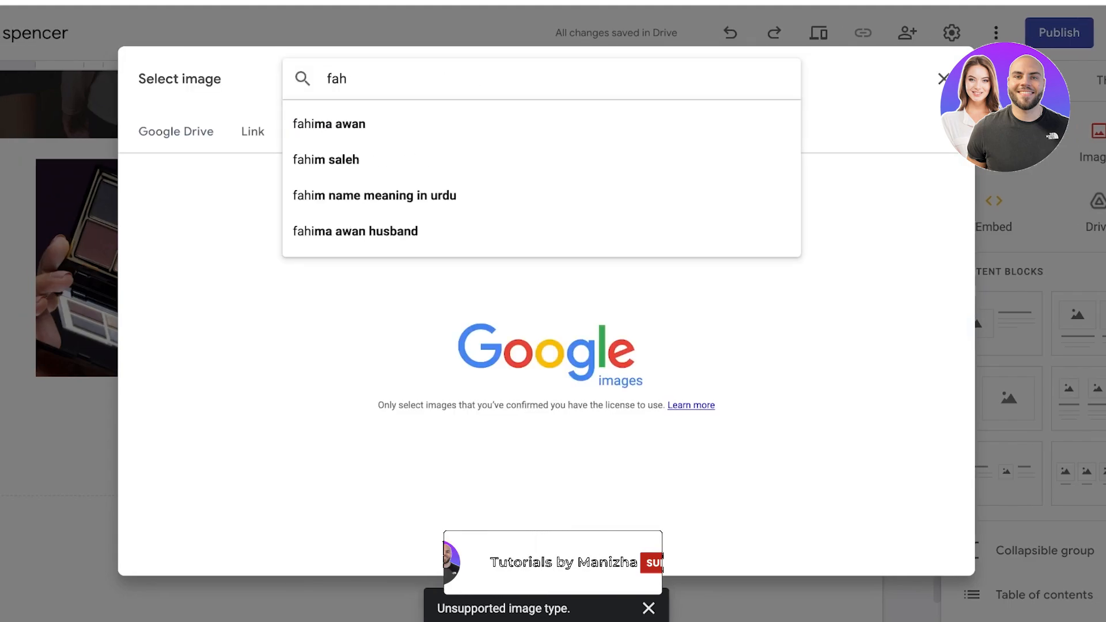
key(BackSpace)
key(BackSpace)
key(BackSpace)
text(clothing fashion)
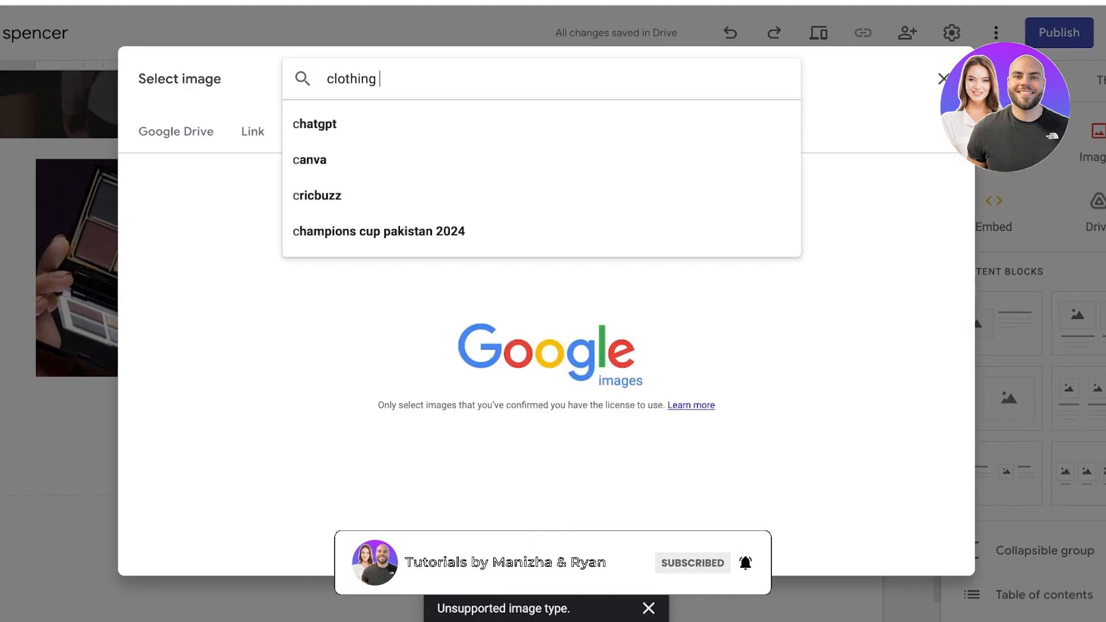
key(Return)
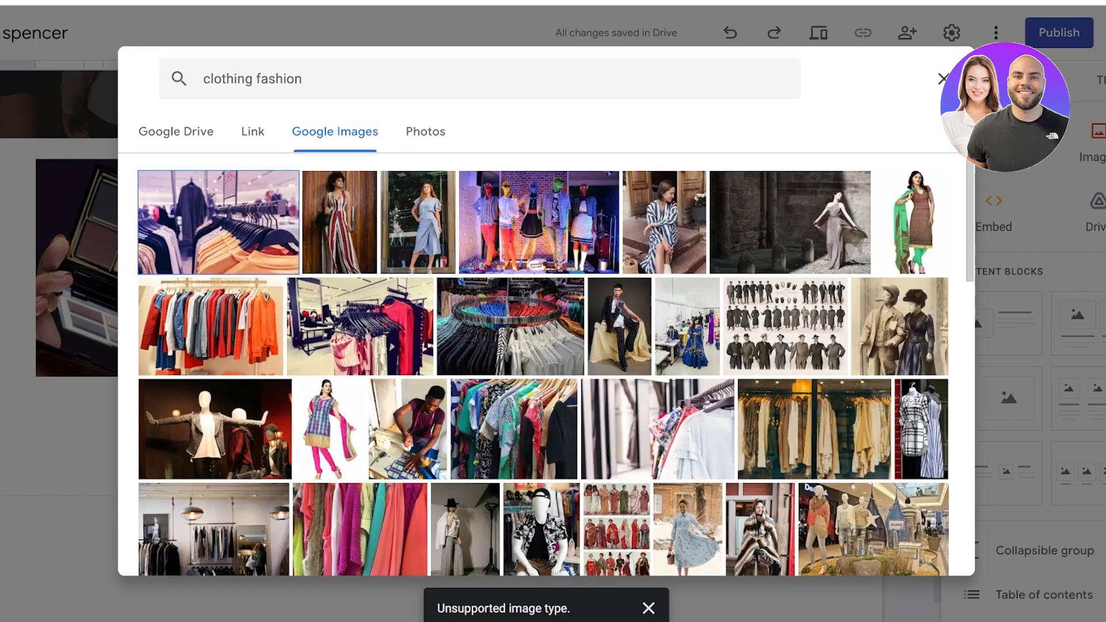
click(340, 223)
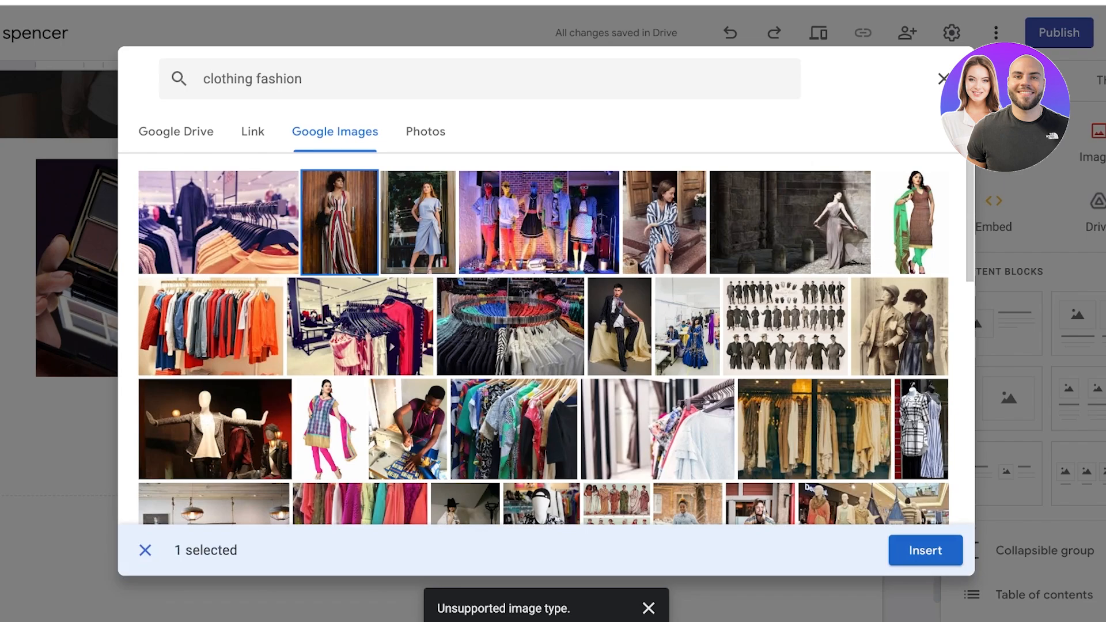
click(926, 552)
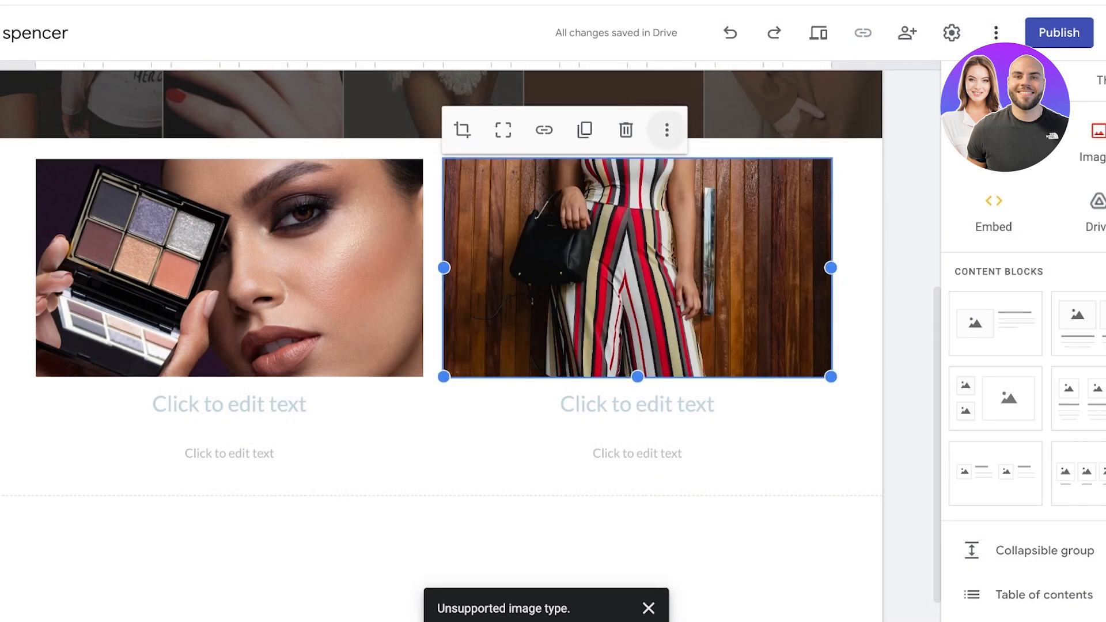
Step: Make the jumpsuit photo, the left column block and the makeup photo taller
click(667, 129)
click(612, 305)
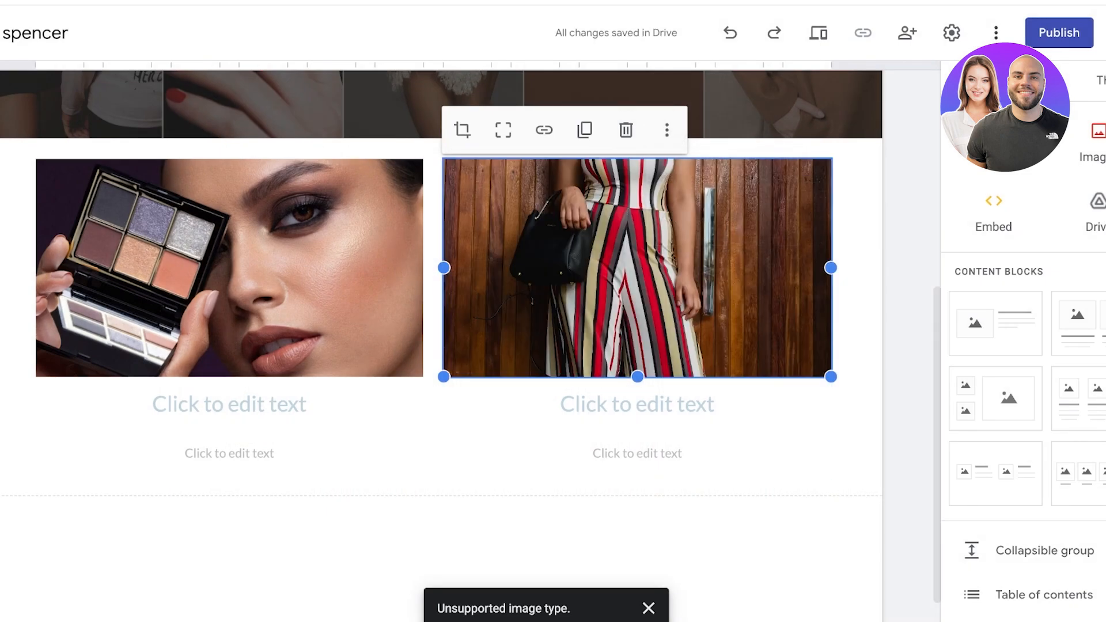
drag(637, 377, 638, 332)
click(232, 155)
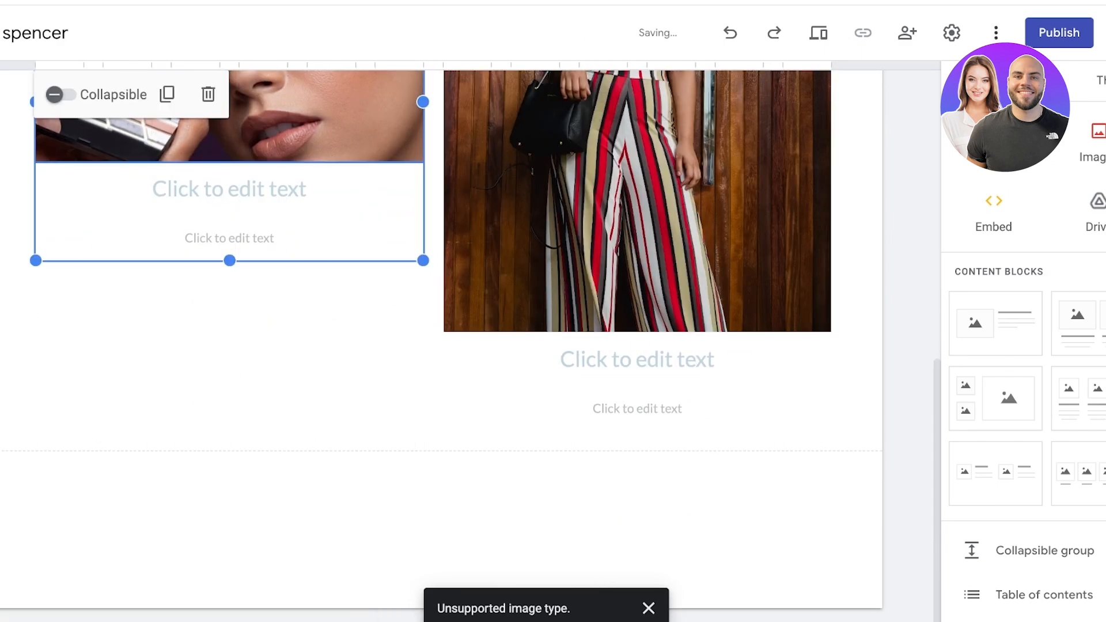
drag(230, 261, 230, 535)
click(311, 129)
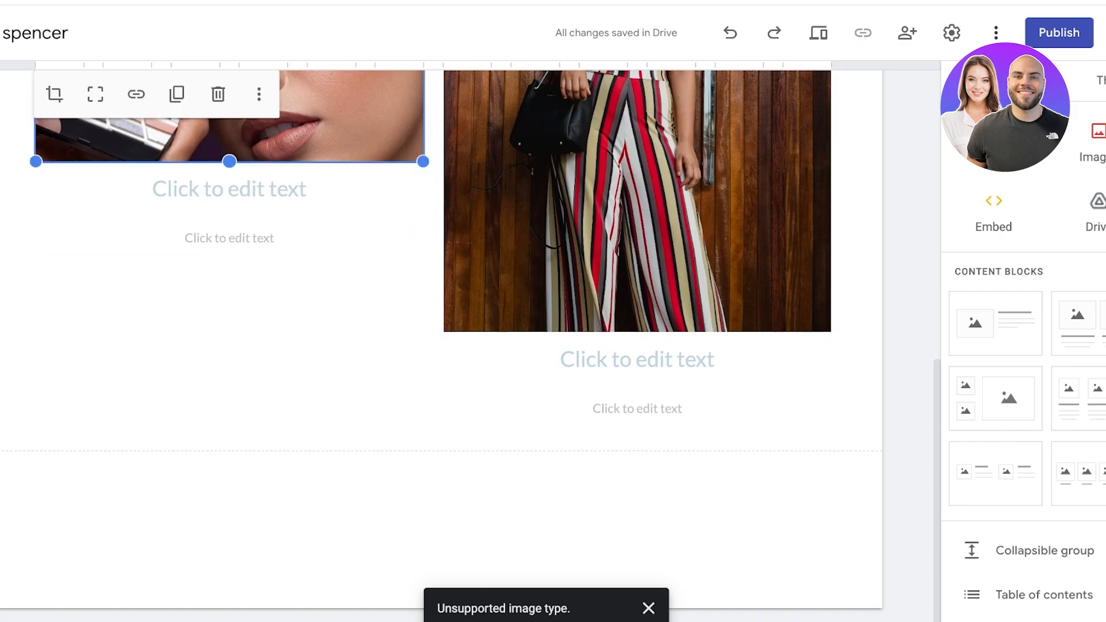
drag(229, 162, 229, 331)
Step: Lengthen the jumpsuit photo further and fine-tune the makeup photo's height to match
click(638, 219)
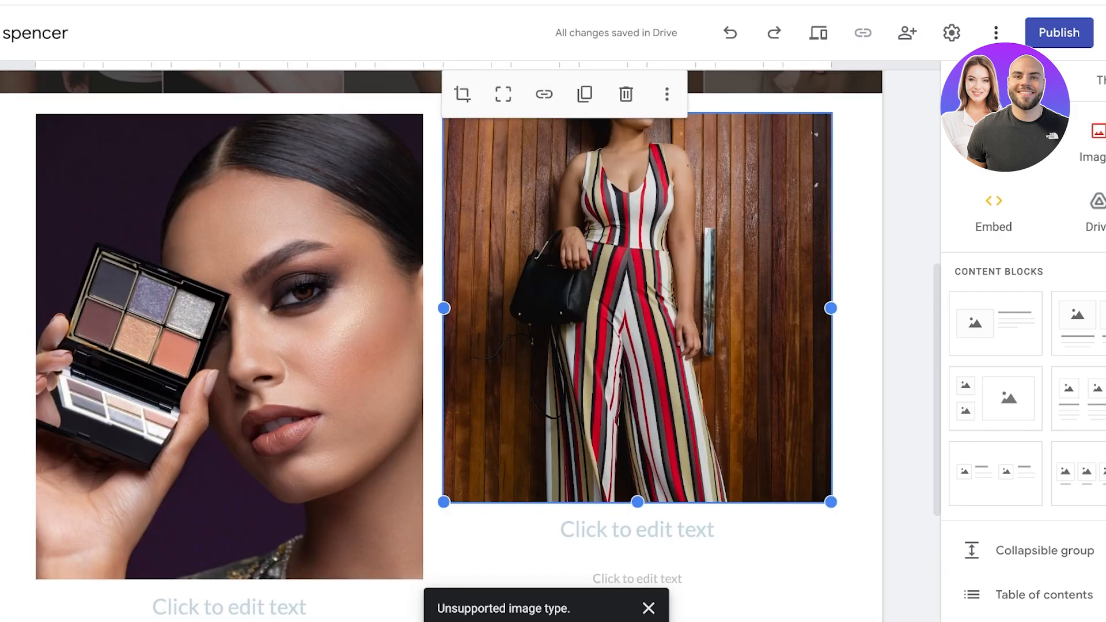
drag(638, 502, 638, 621)
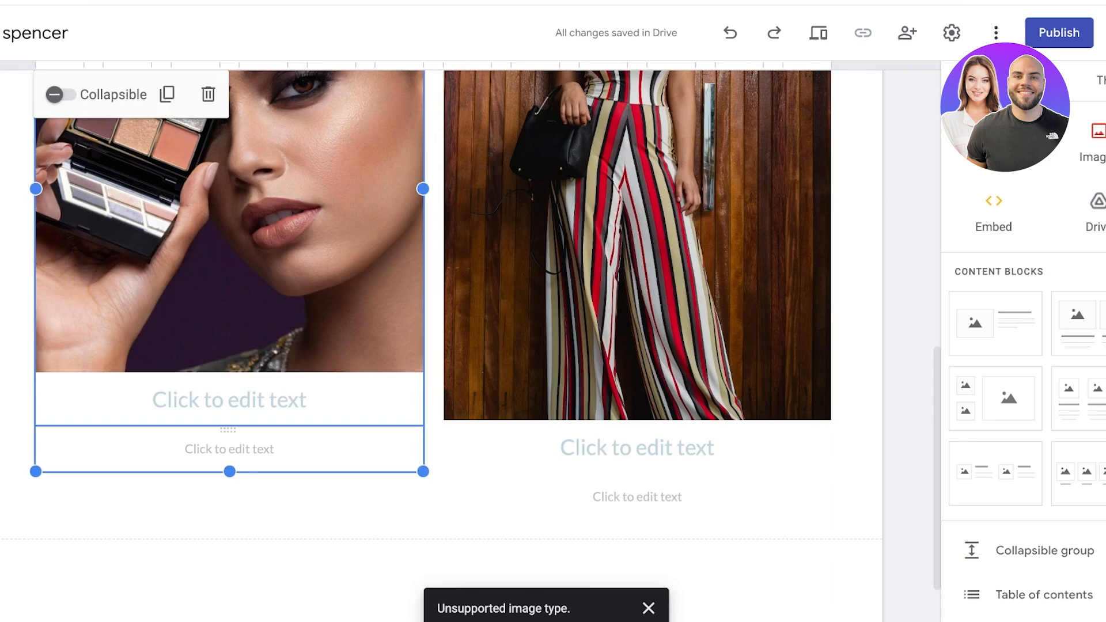
drag(230, 471, 230, 517)
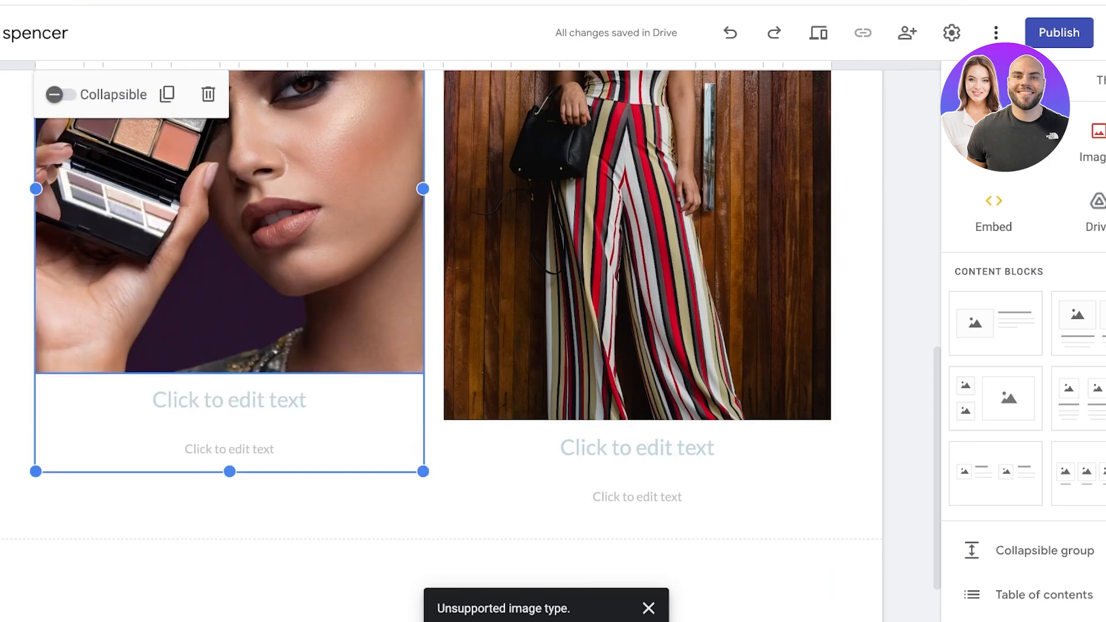
click(229, 349)
drag(230, 373, 229, 420)
click(858, 277)
scroll(858, 277, up, 4)
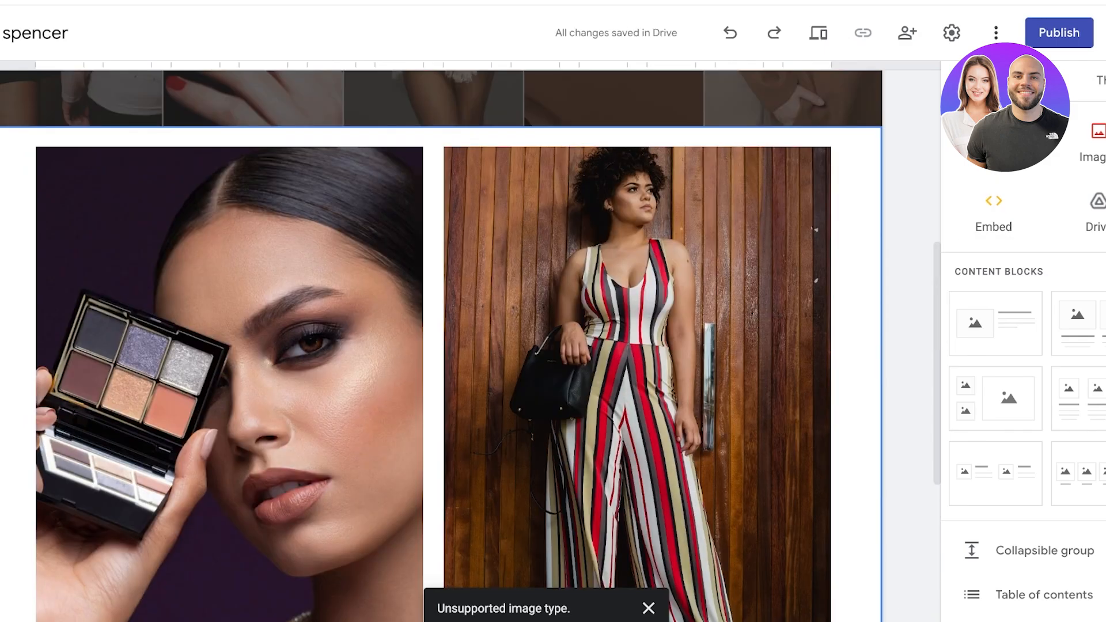
scroll(637, 346, down, 1)
scroll(638, 346, up, 1)
scroll(638, 345, down, 2)
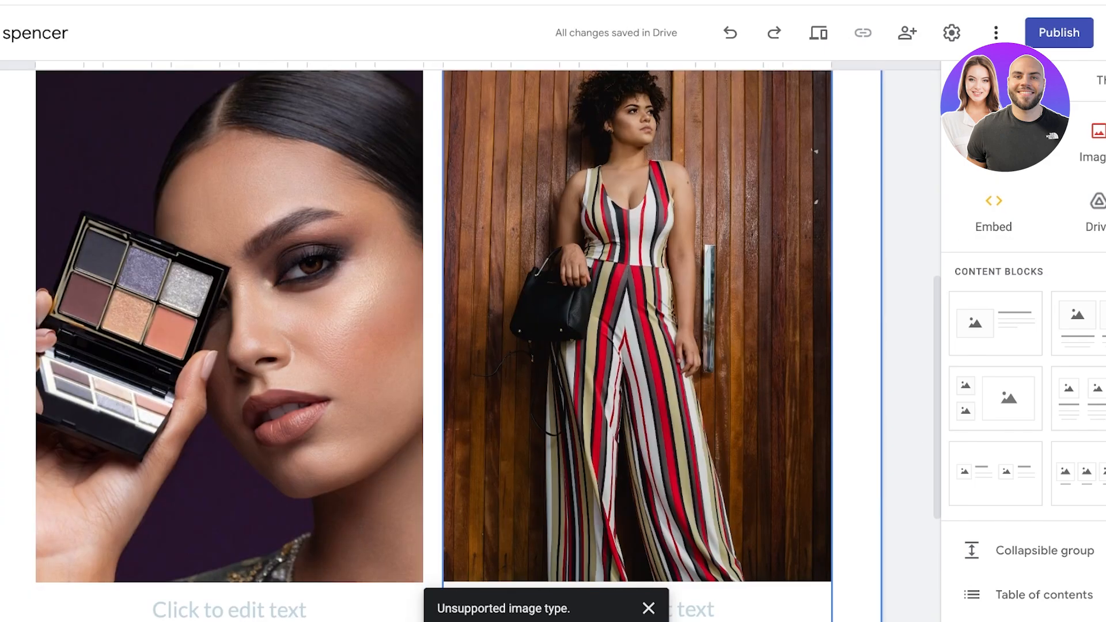
scroll(637, 346, down, 4)
Step: Caption the left photo 'Makeup Samples' and the right photo 'Style Sample'
click(229, 385)
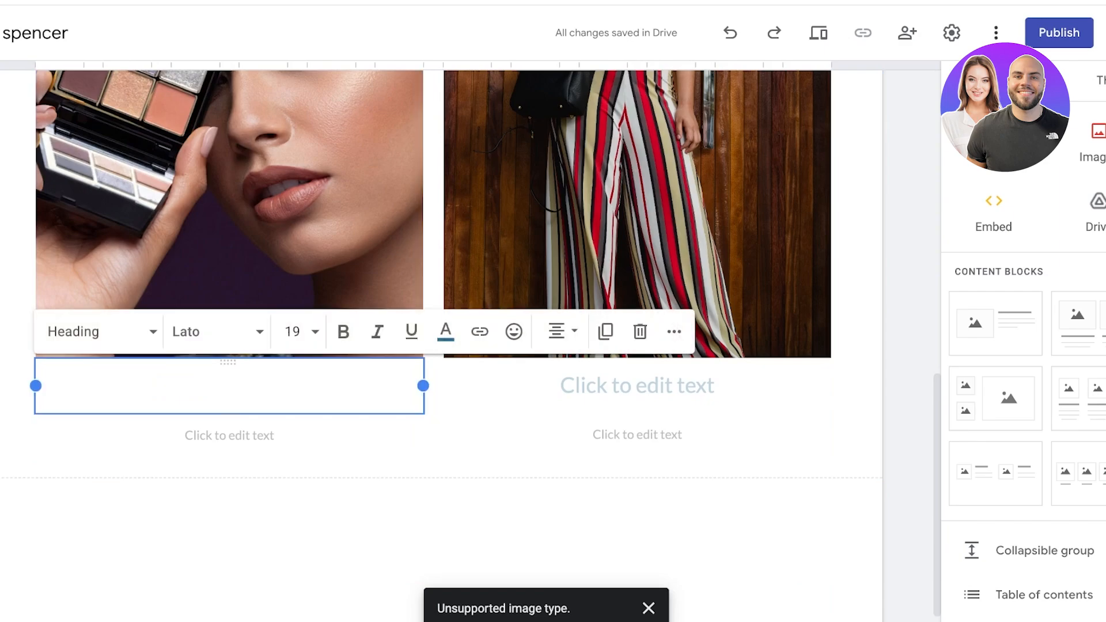
text(Makeup)
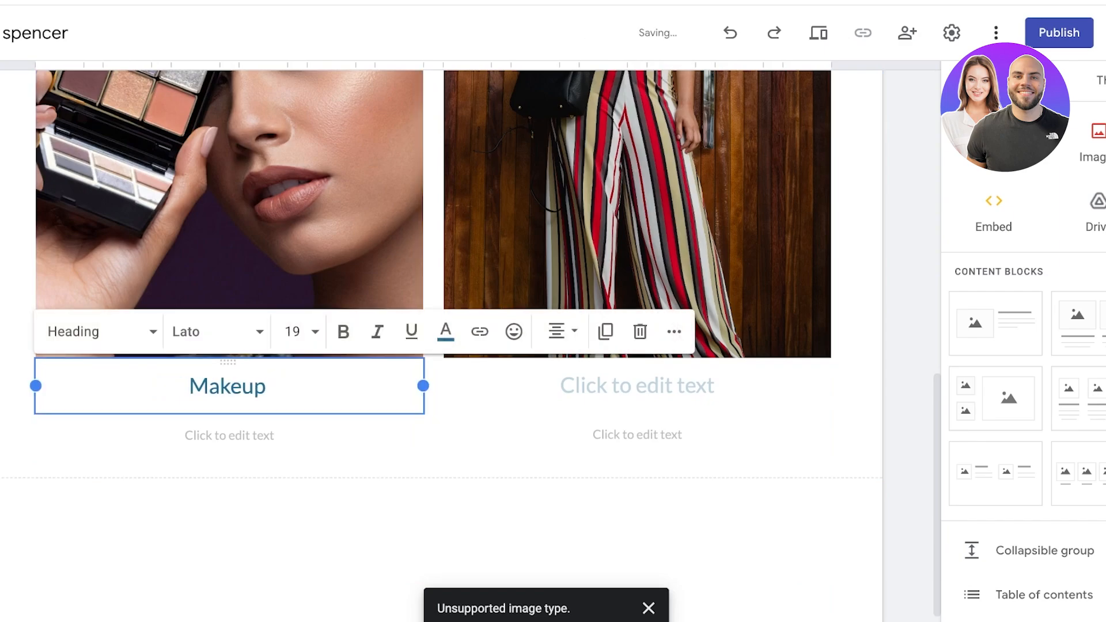
text( Samples)
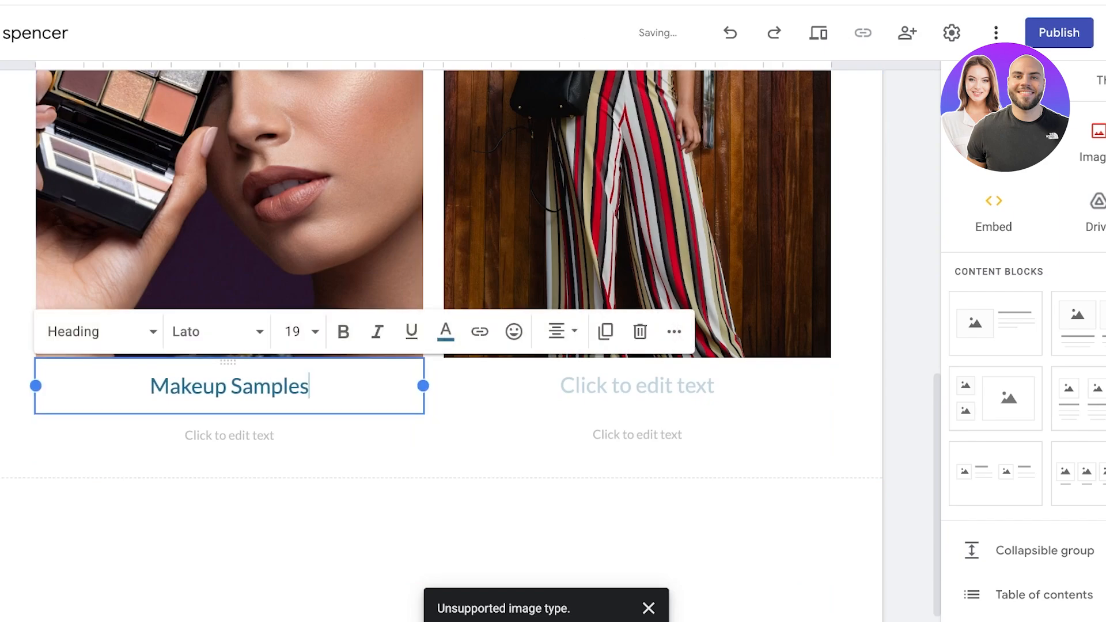
click(637, 386)
text(St)
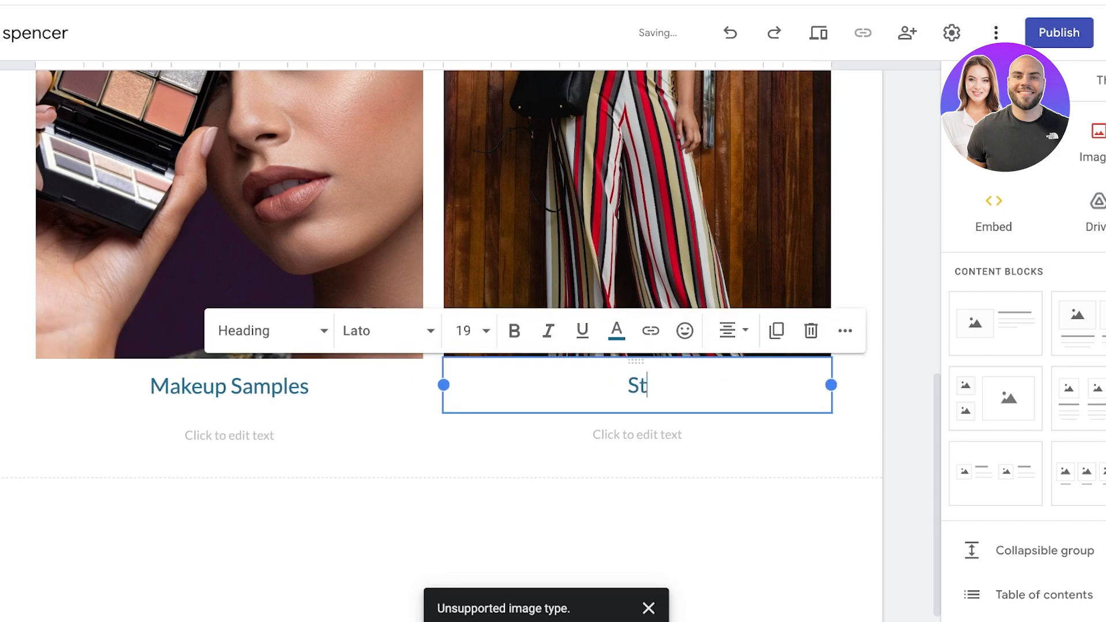
text(yle Sample)
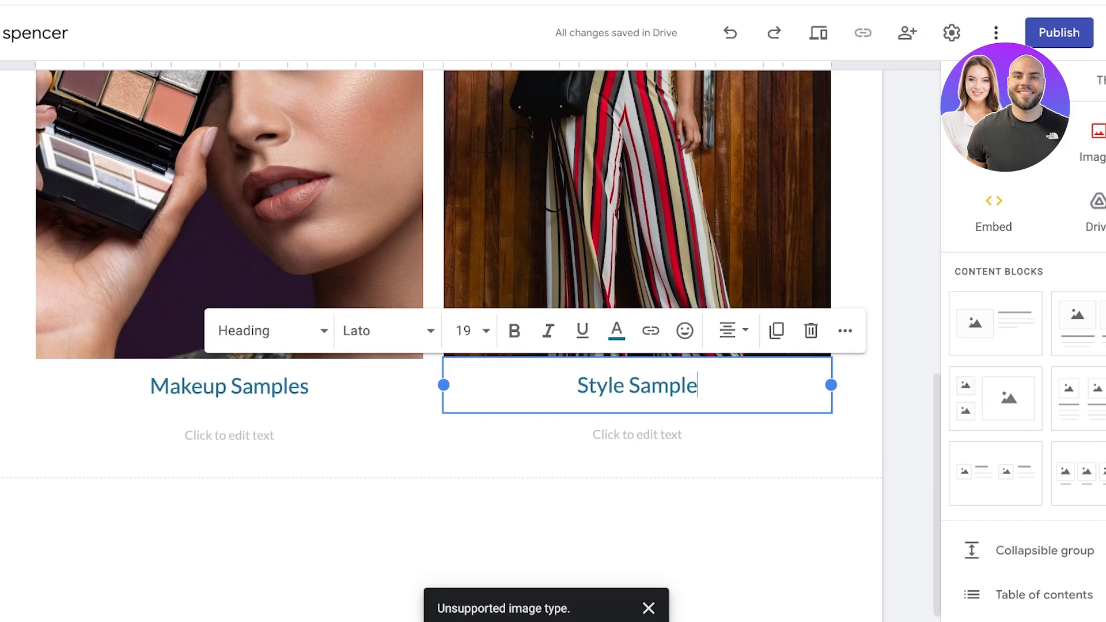
click(346, 441)
scroll(576, 346, up, 3)
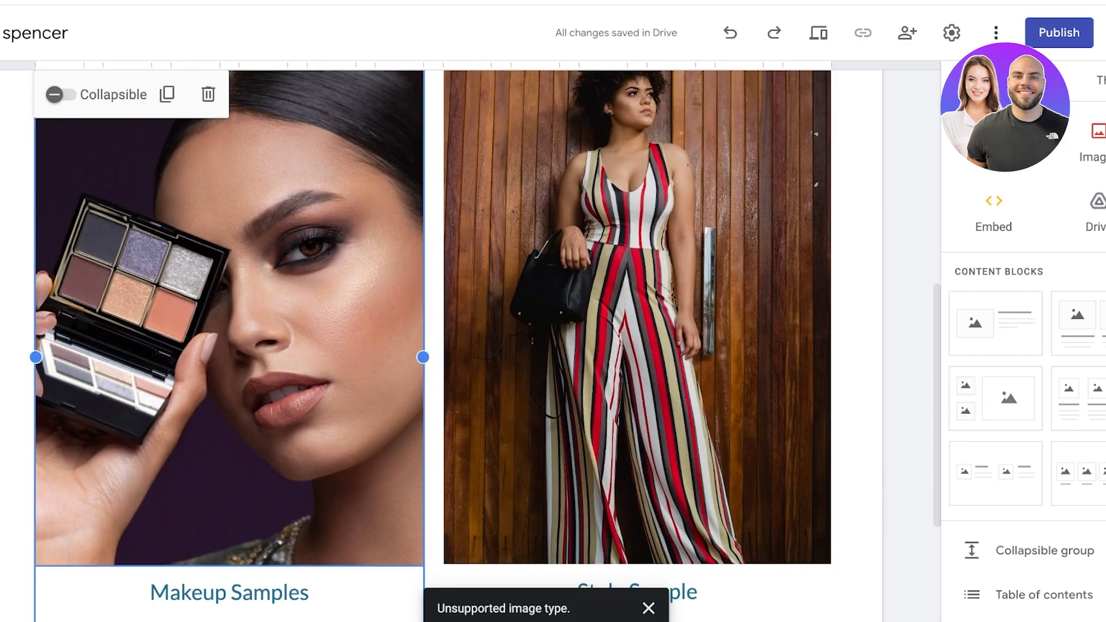
scroll(432, 346, down, 2)
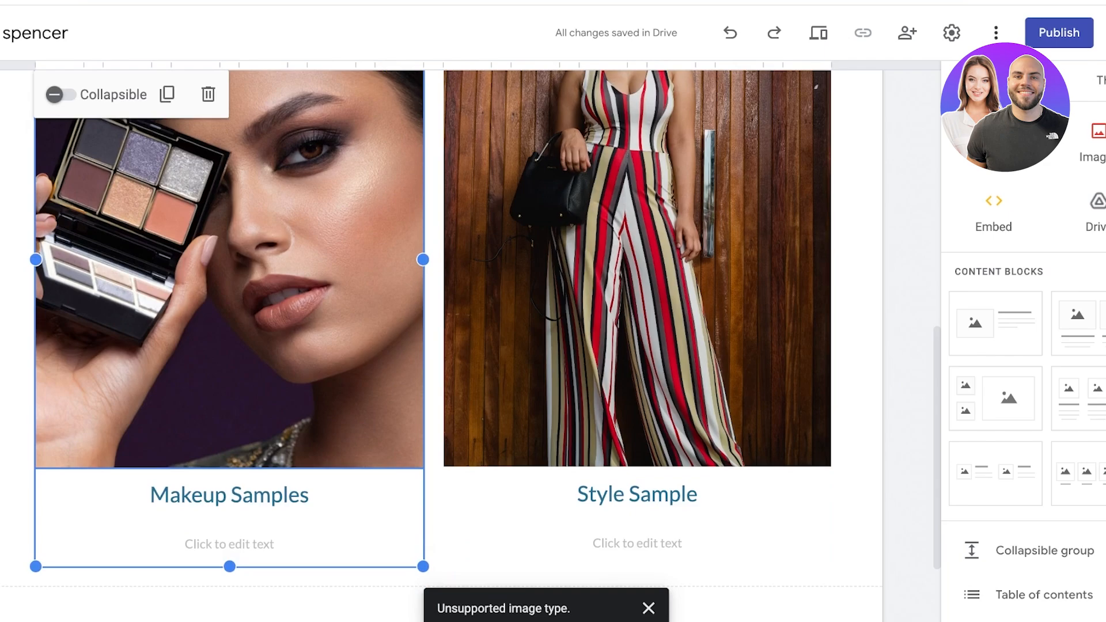
Step: Delete the empty description boxes under both captions
click(229, 545)
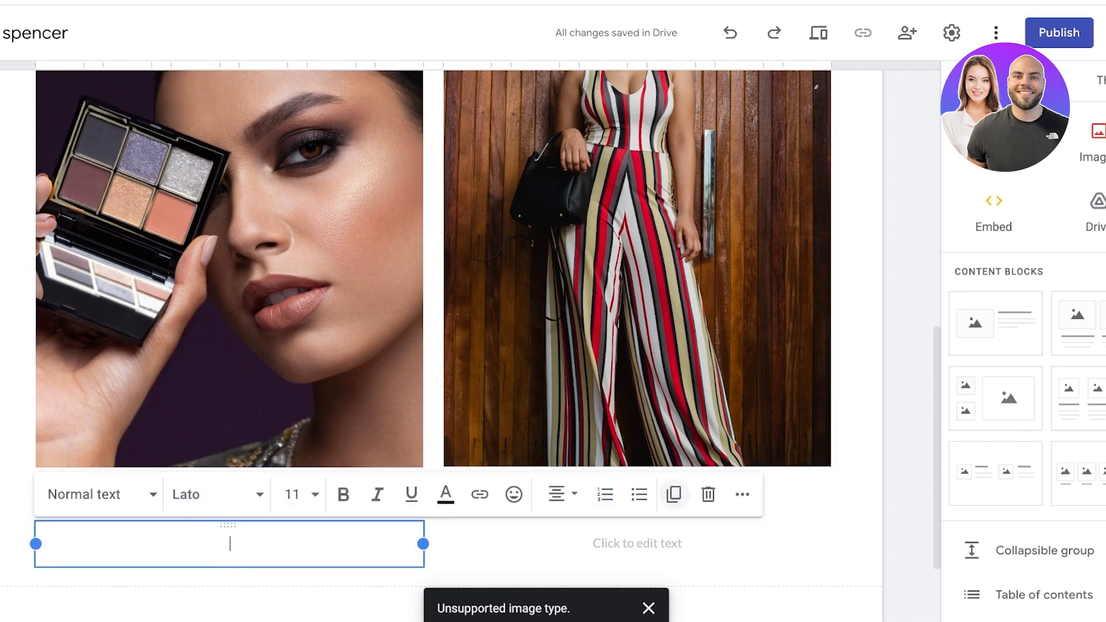
click(708, 495)
click(638, 580)
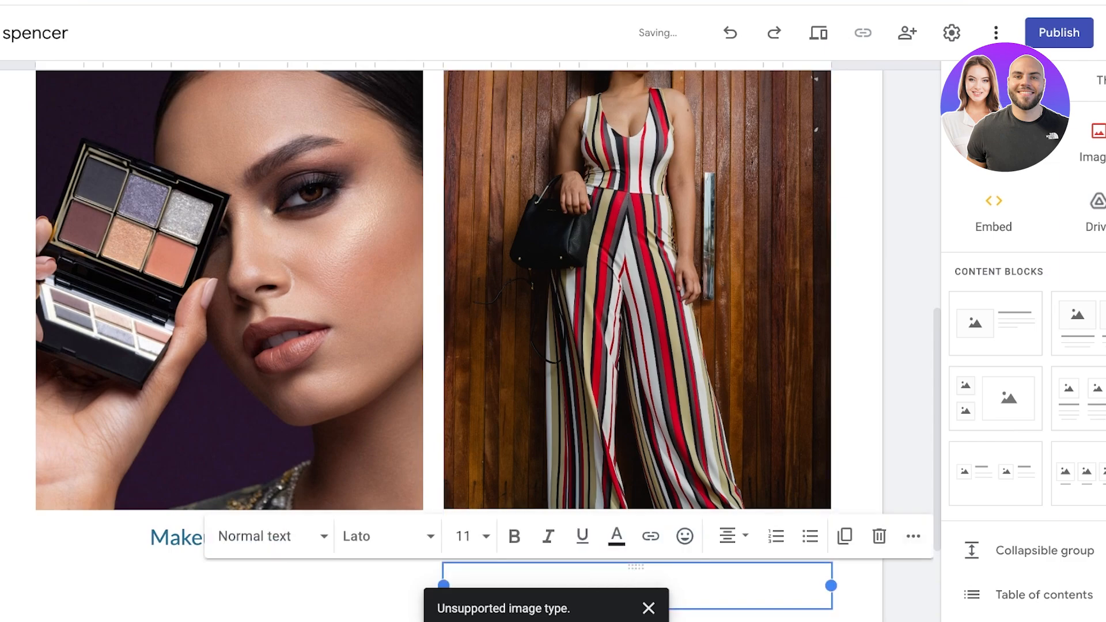
click(879, 537)
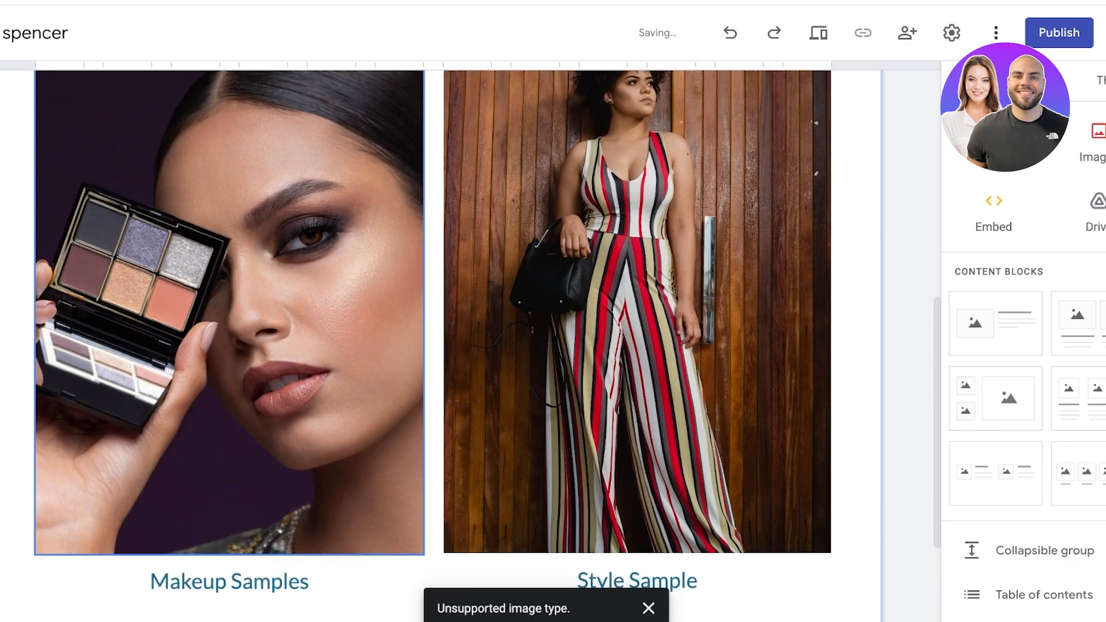
click(277, 438)
Step: Create two new pages named Makeup and Style
scroll(1026, 173, right, 1)
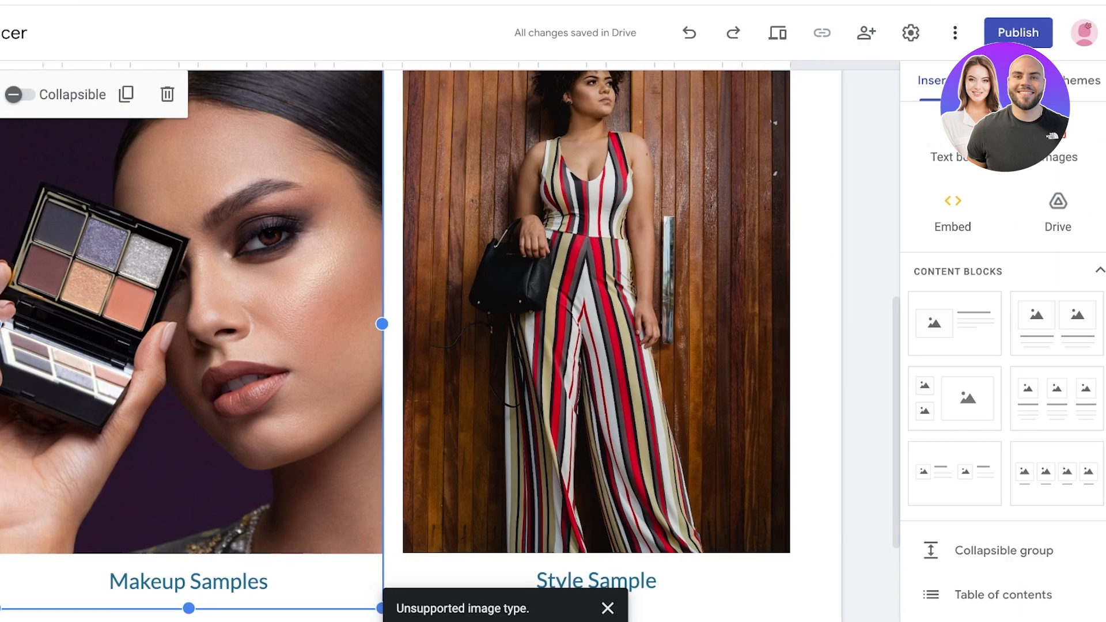
click(1048, 80)
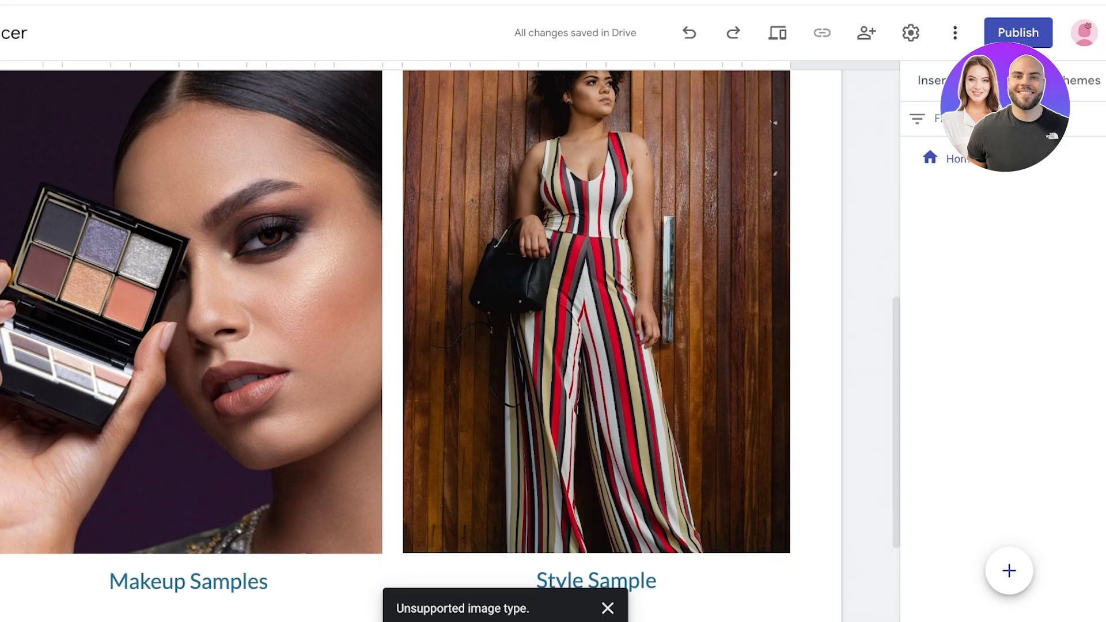
mouse_move(1009, 572)
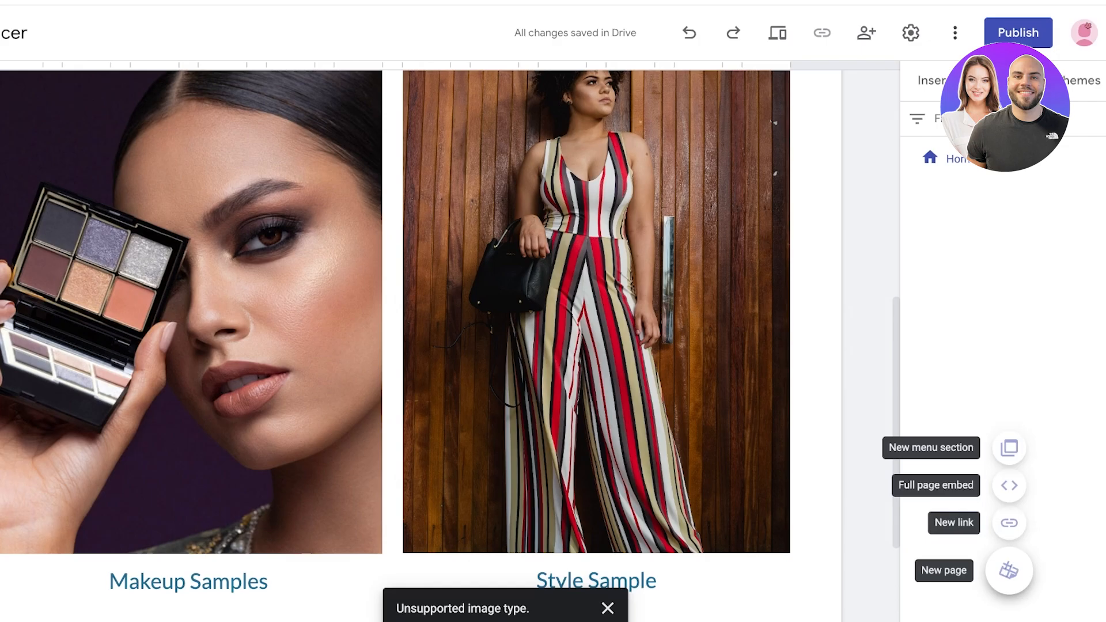
click(1010, 572)
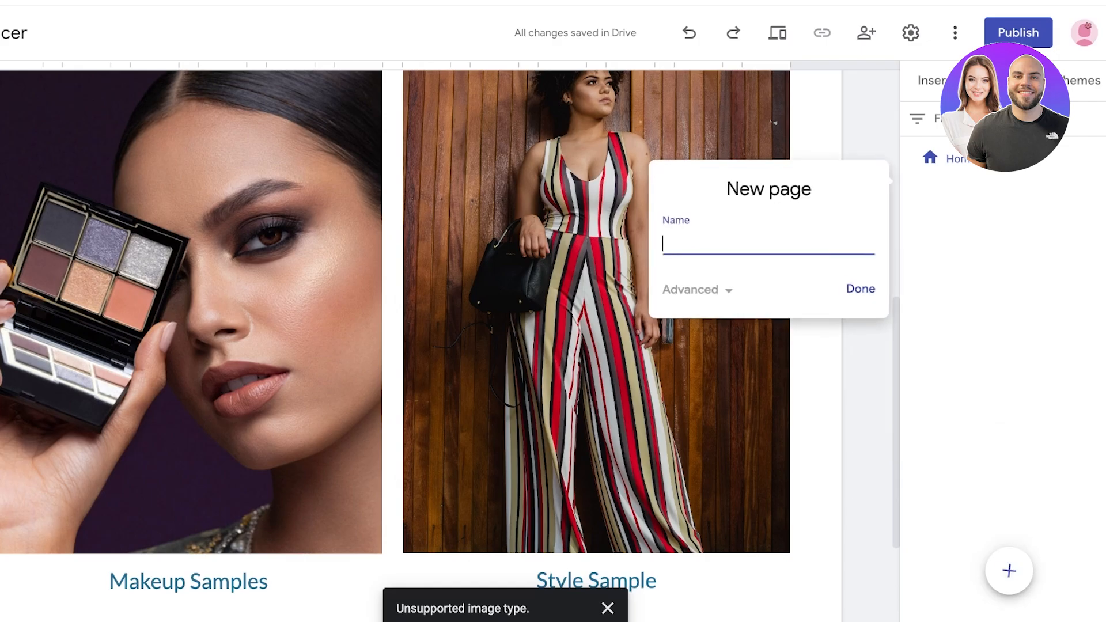
text(Makeup)
key(Return)
click(1010, 572)
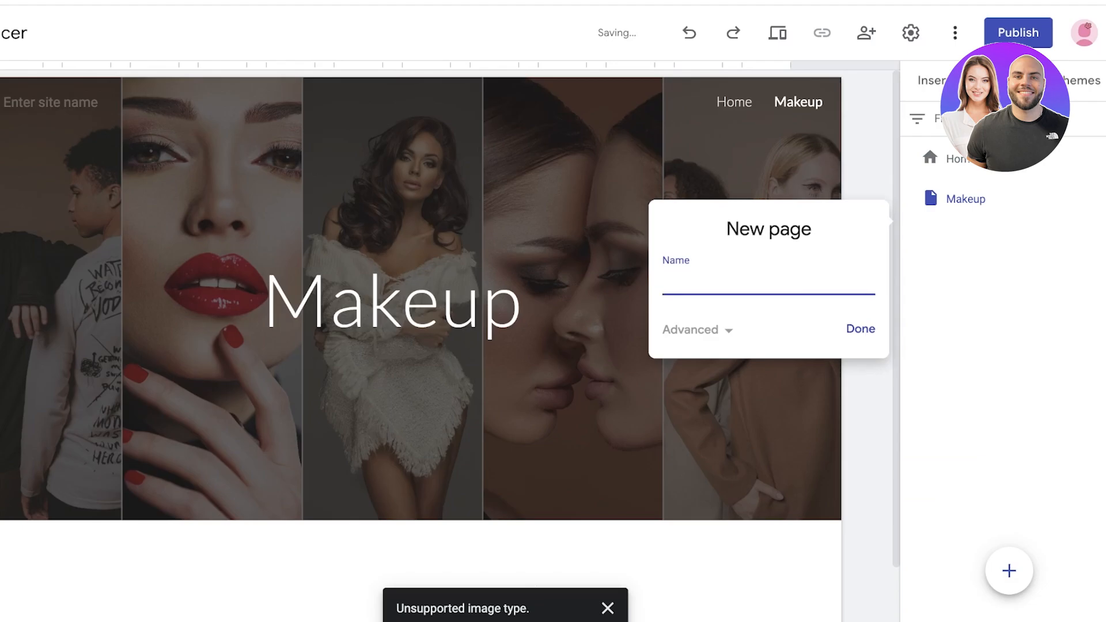
text(Style)
key(Return)
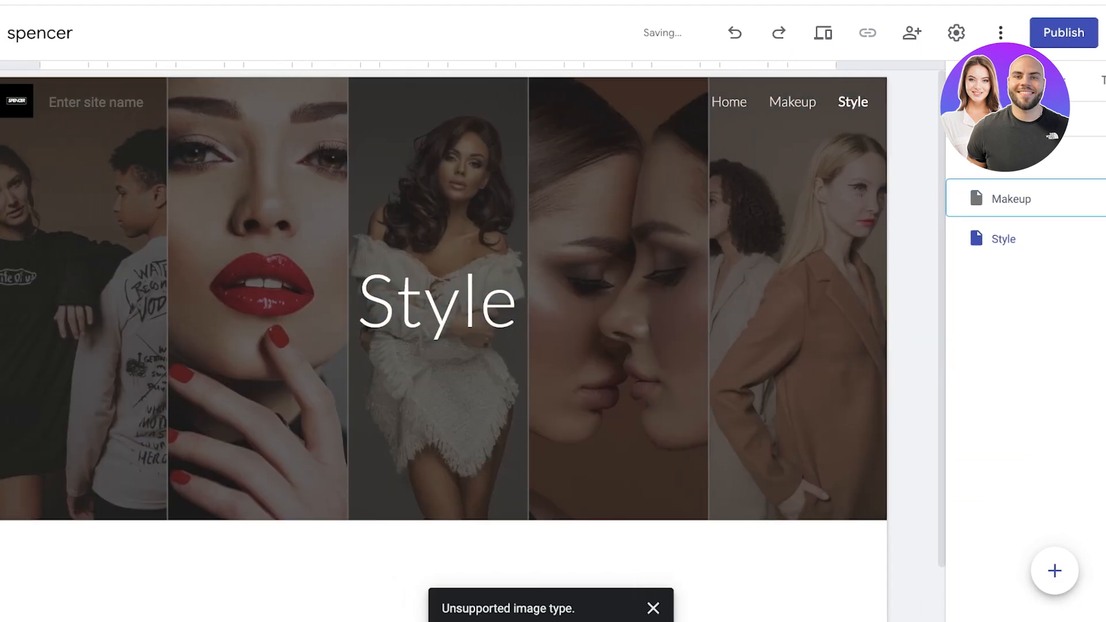
Step: Set the header type of both the Makeup and Style pages to Title only
click(1012, 199)
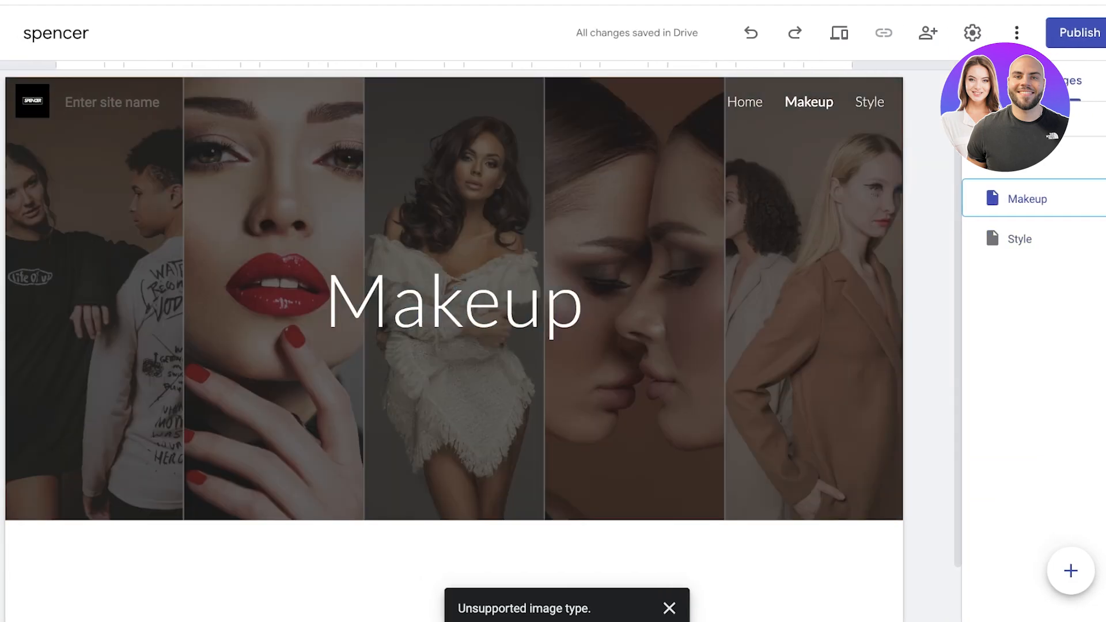
click(529, 301)
click(248, 494)
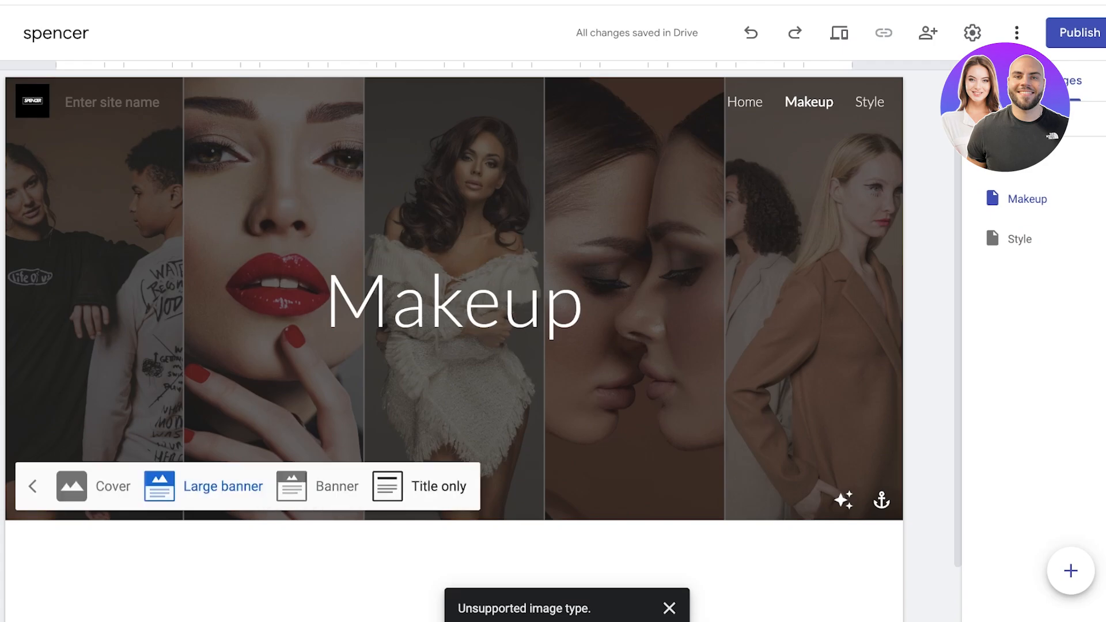
click(388, 487)
click(1020, 239)
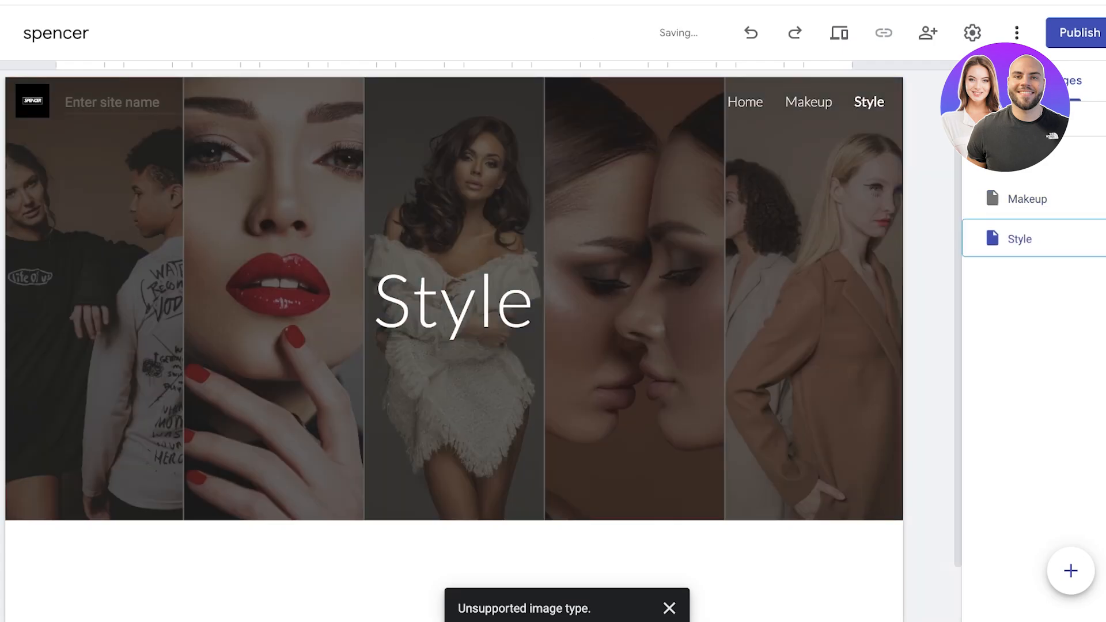
click(253, 494)
click(387, 487)
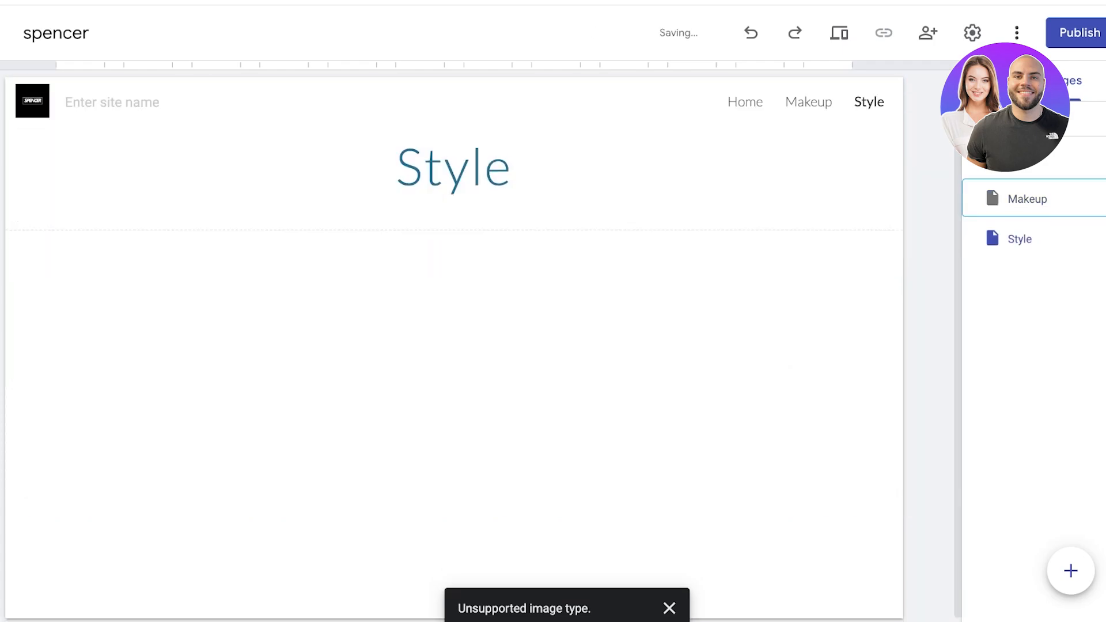
click(1028, 198)
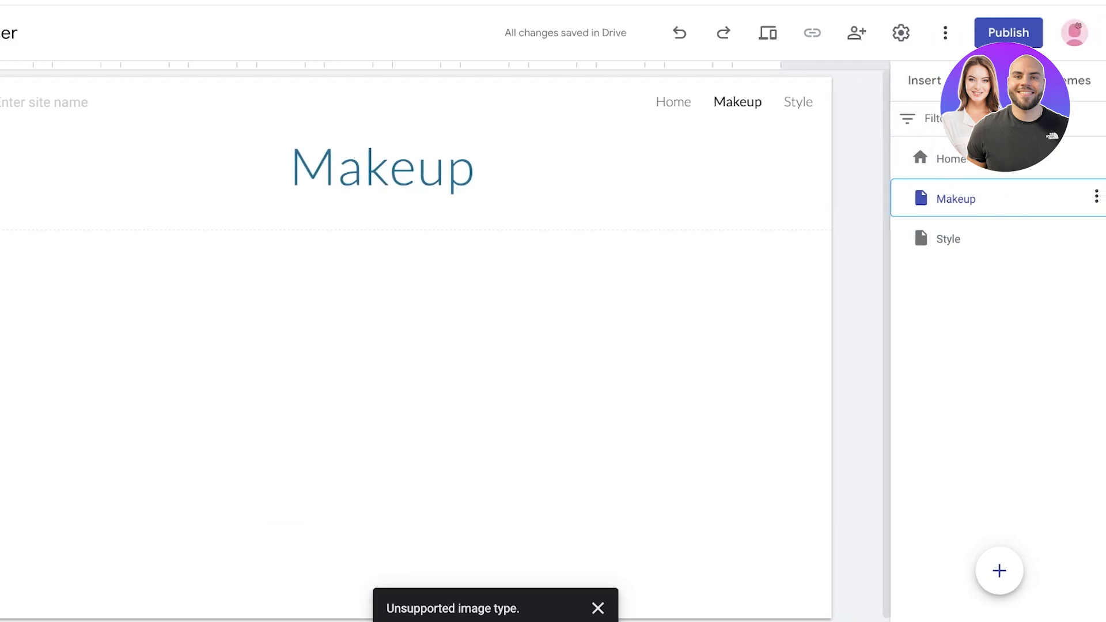
Step: Place an image-and-text block below the Makeup title and start uploading its photo
click(924, 80)
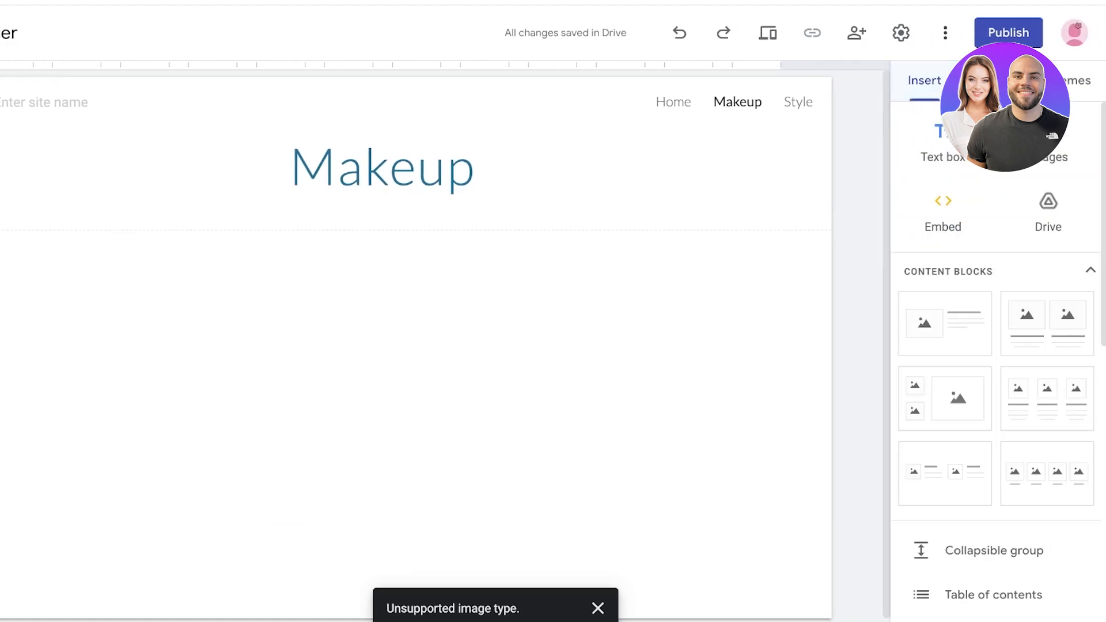
scroll(956, 412, down, 5)
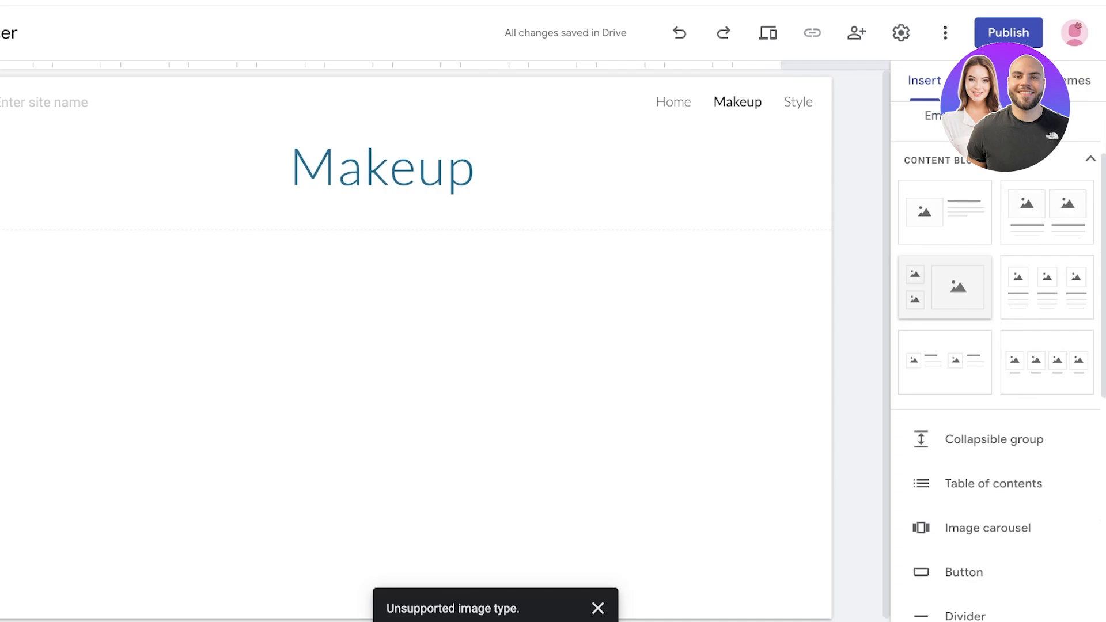
scroll(980, 427, up, 3)
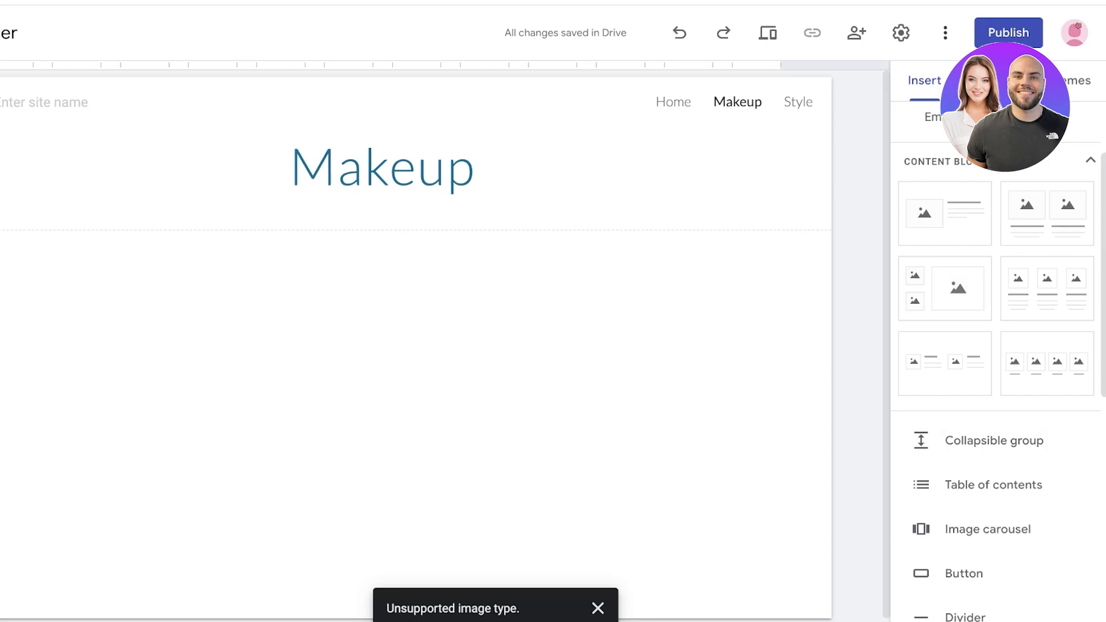
scroll(445, 346, down, 1)
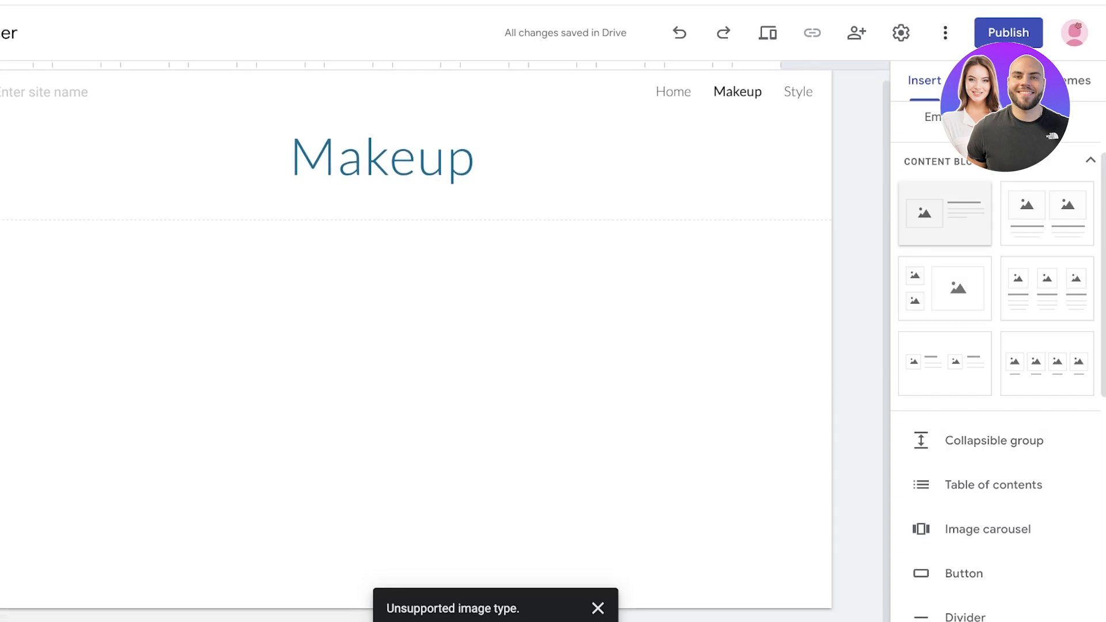
drag(945, 213, 634, 323)
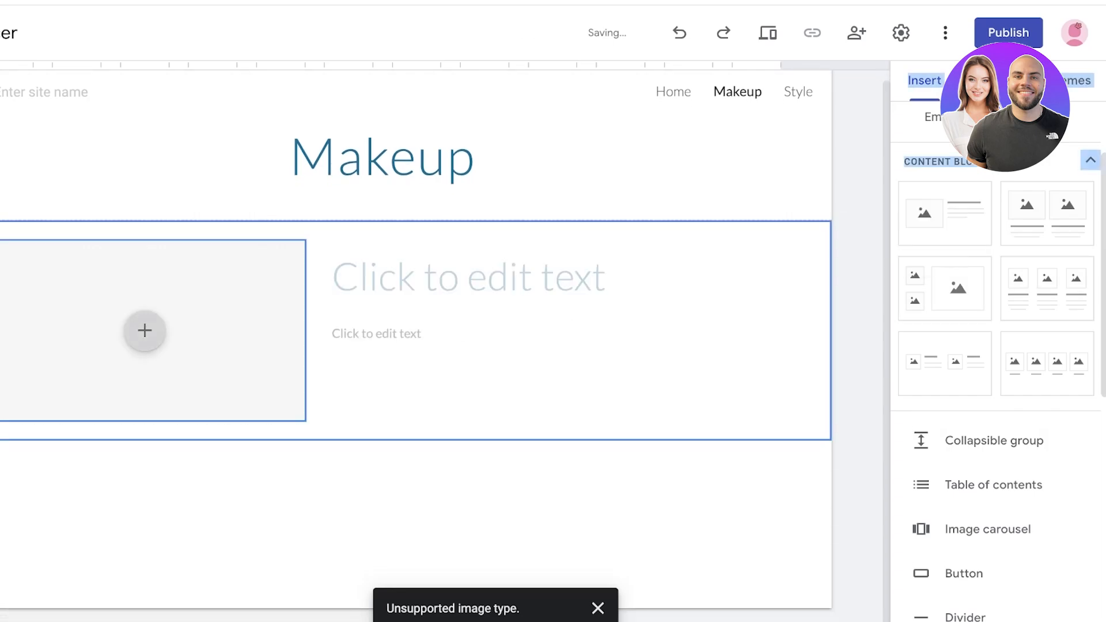
click(145, 331)
click(191, 374)
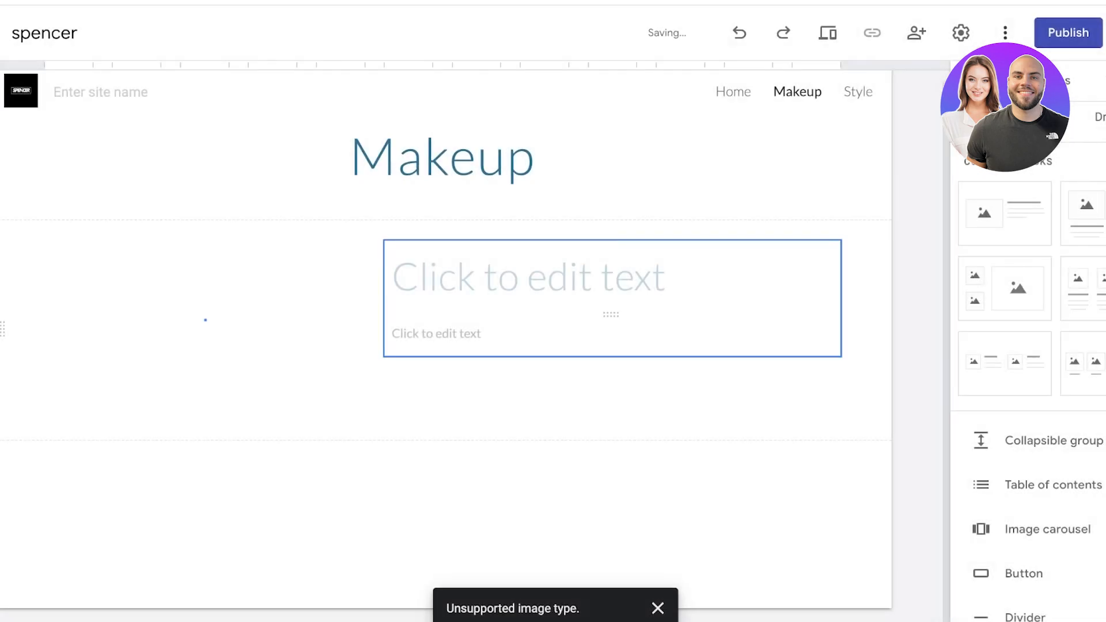
Step: Title the block 'Amber Makeup' and make its photo taller
click(529, 278)
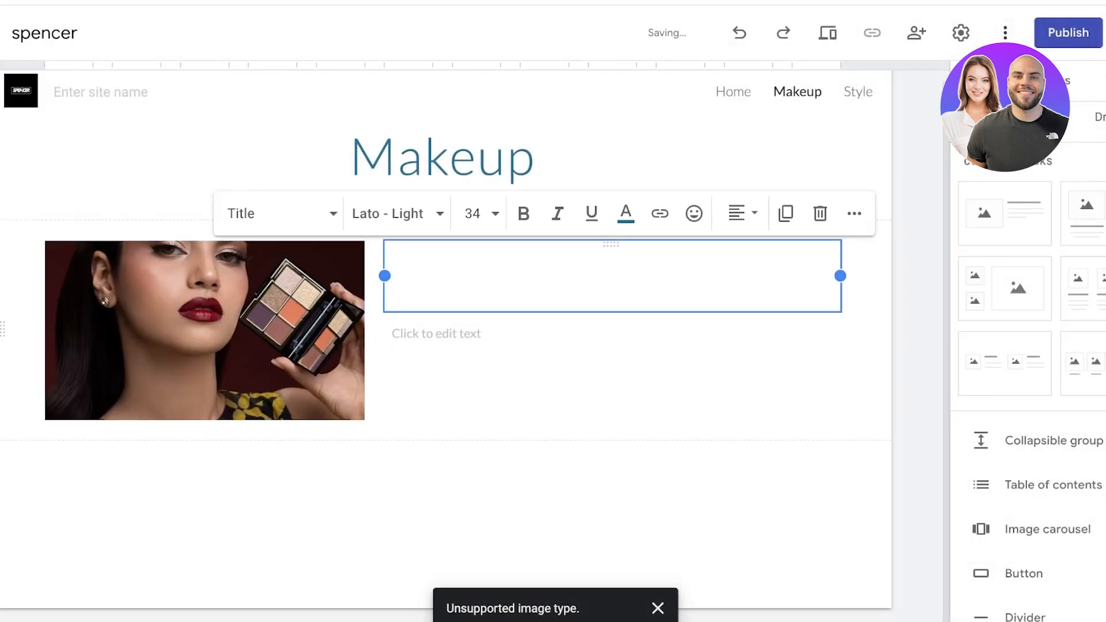
text(Amber M)
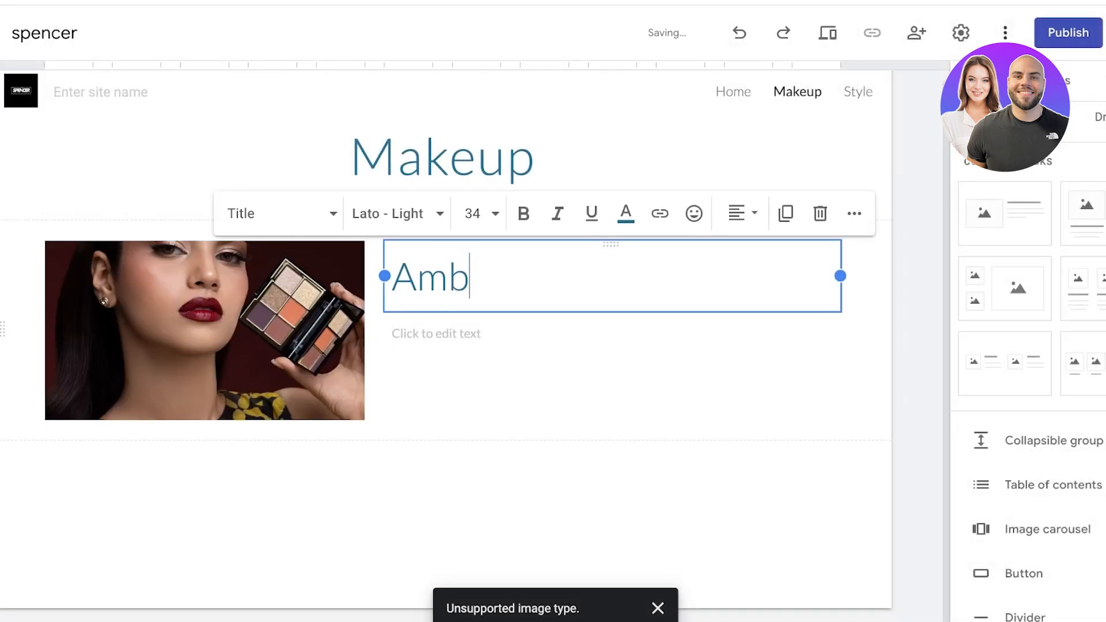
text(akeup)
click(205, 330)
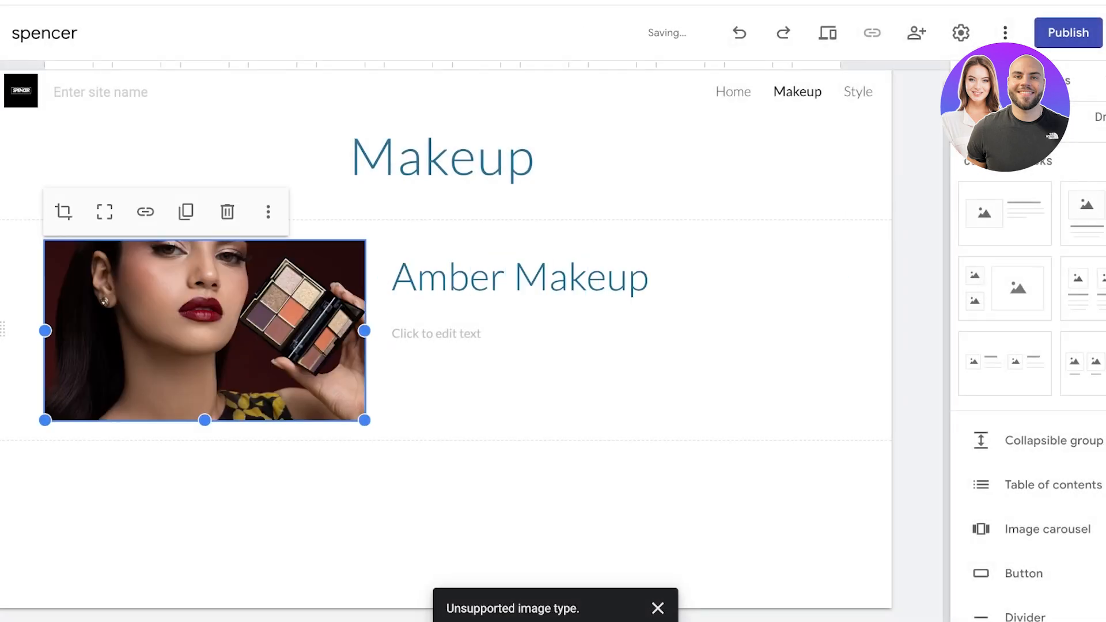
drag(205, 421, 204, 621)
Step: Write the sunset-inspired description ending 'last all day.' followed by three dash lines
click(436, 334)
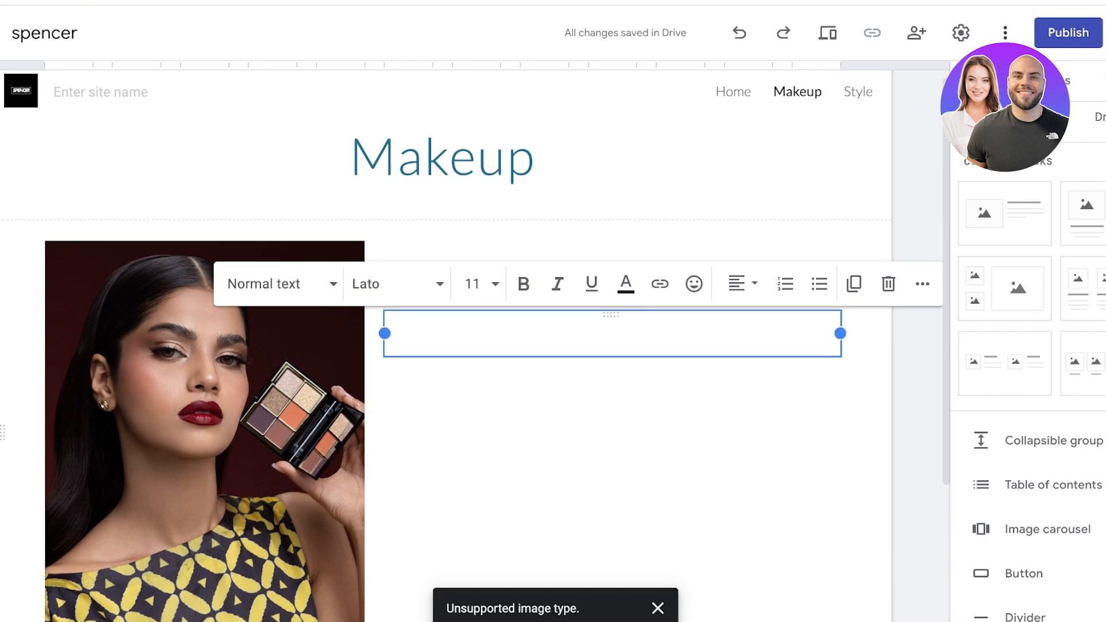
text(Th)
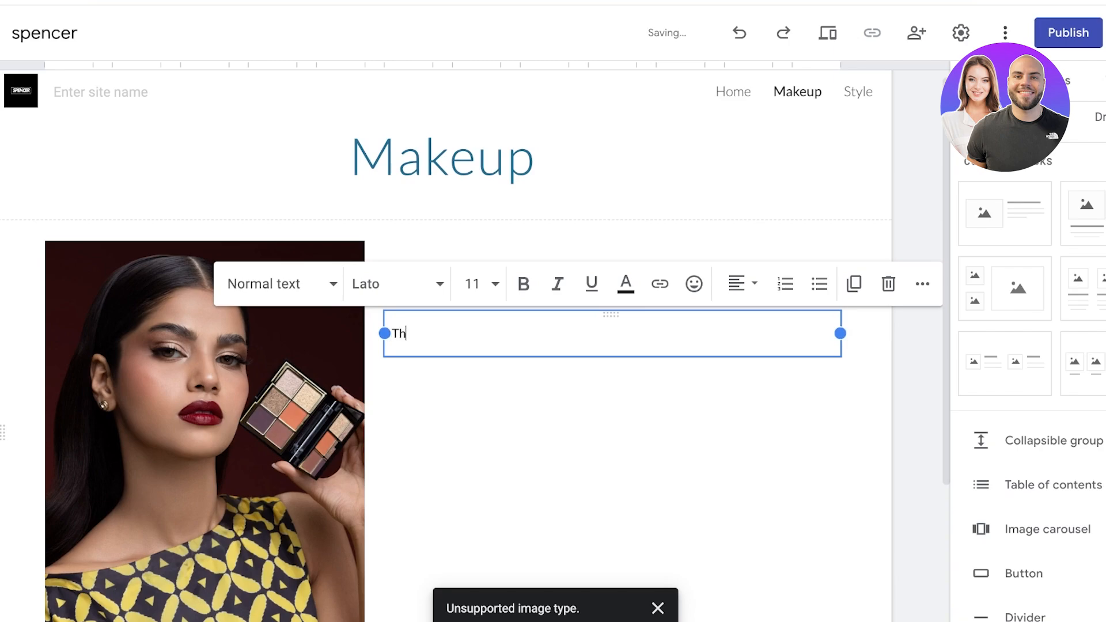
text(is look came about as a o)
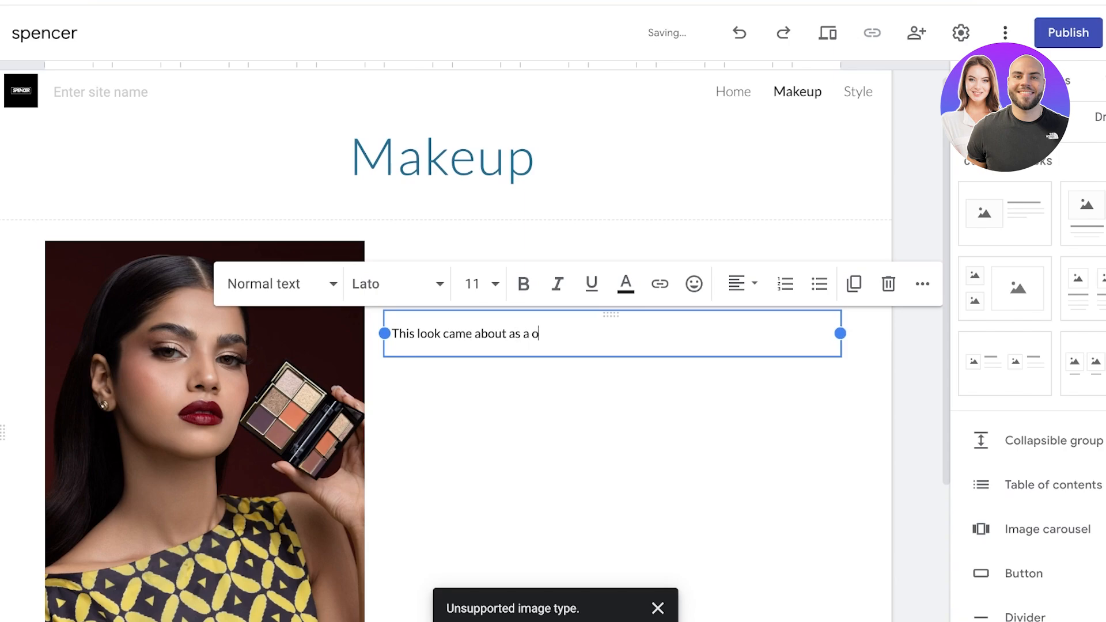
text(de to the slimmering summ)
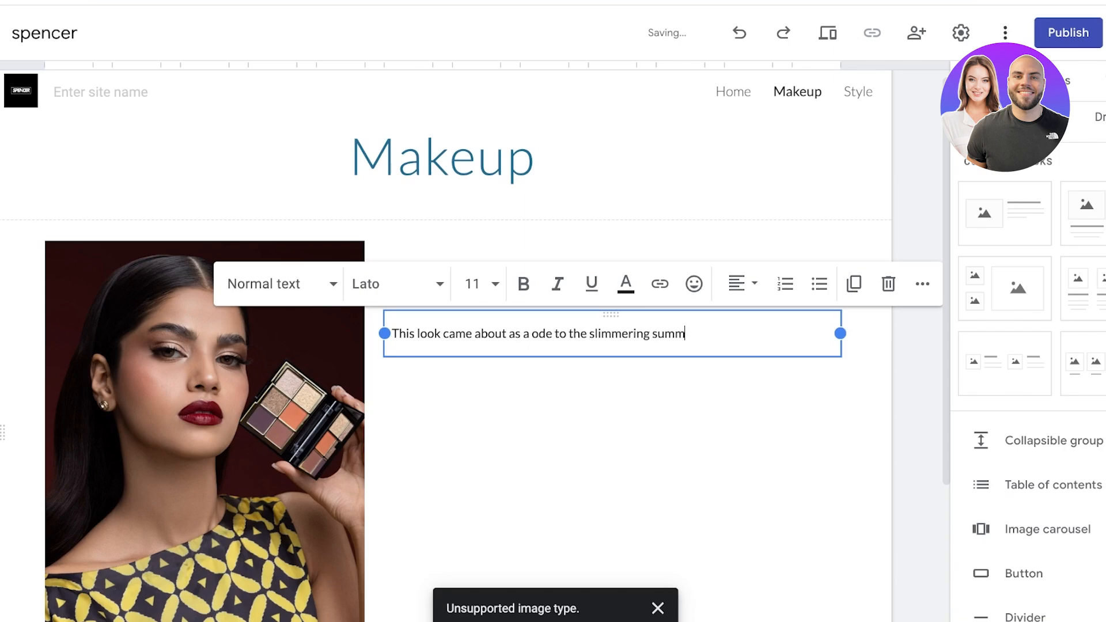
text(er sunsets. This lomakeup look h)
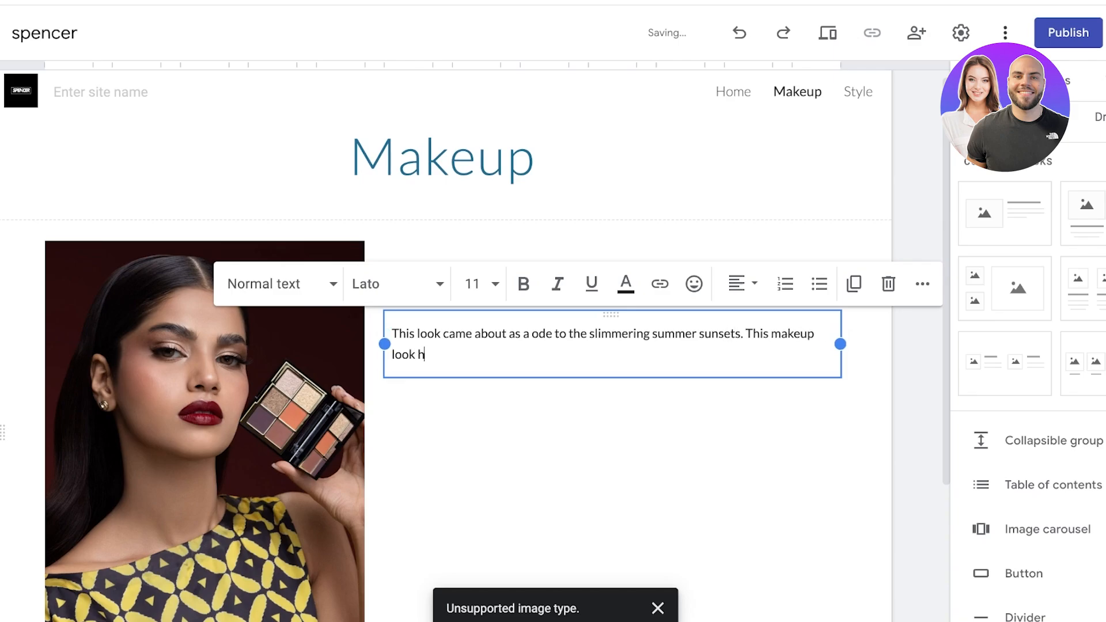
text(as all the warmth of )
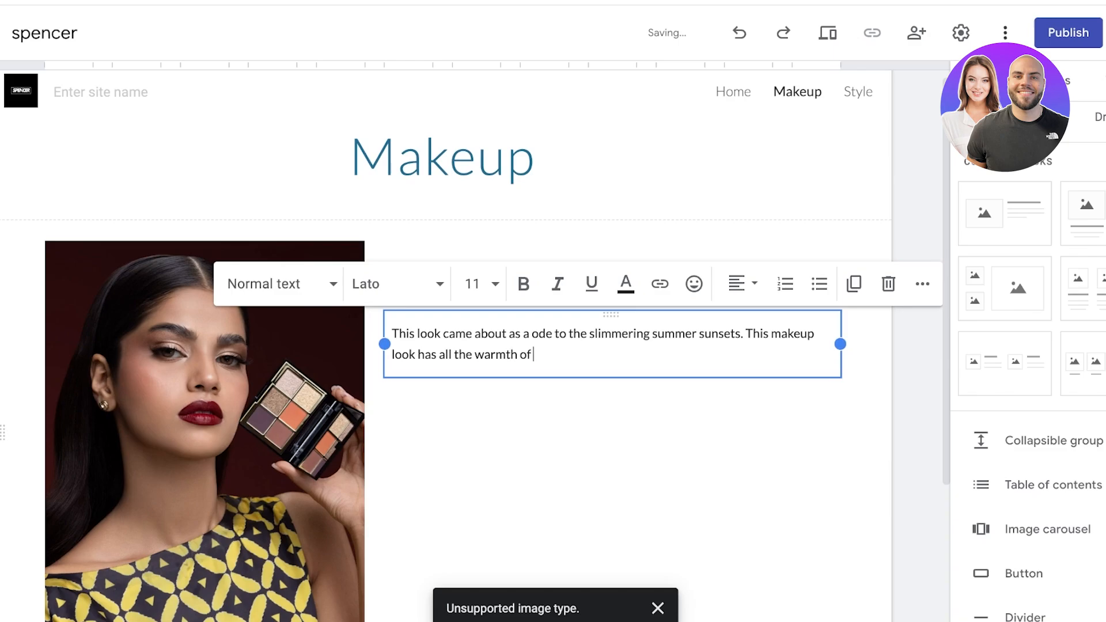
text(the sun with a bold red lip)
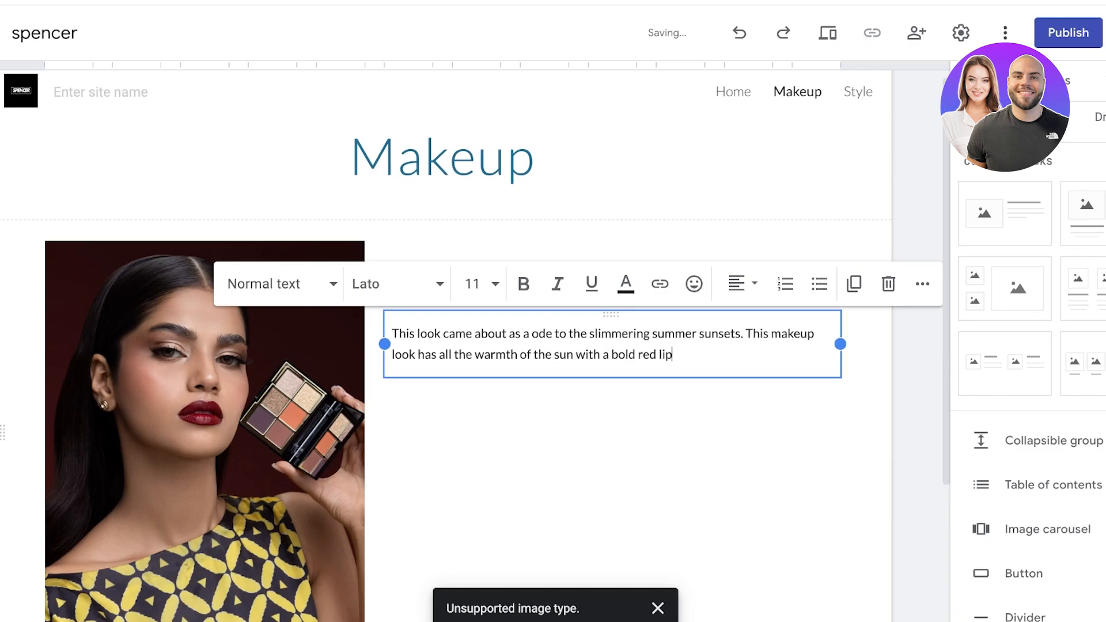
text(stick that sill la)
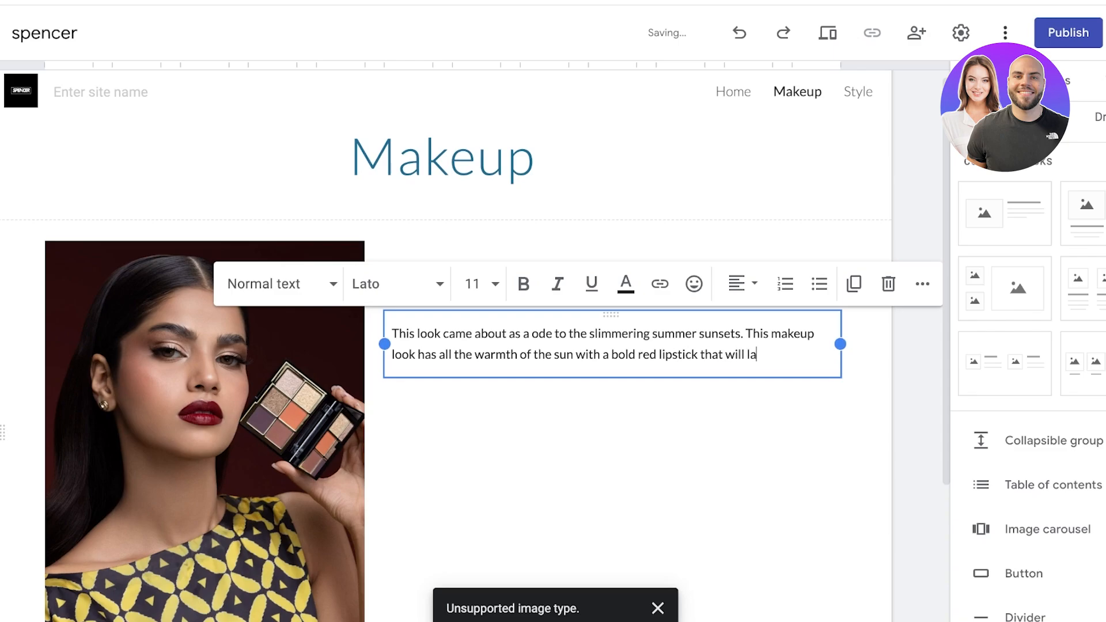
text(st all day.)
key(Return)
key(Return)
text(-)
key(Return)
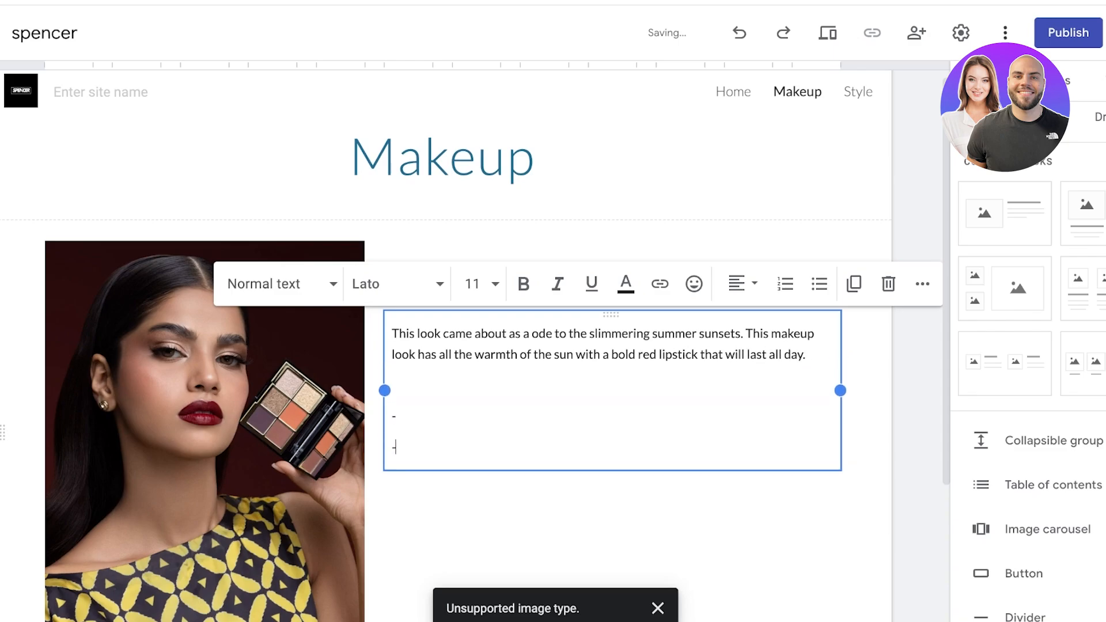
text(-)
key(Return)
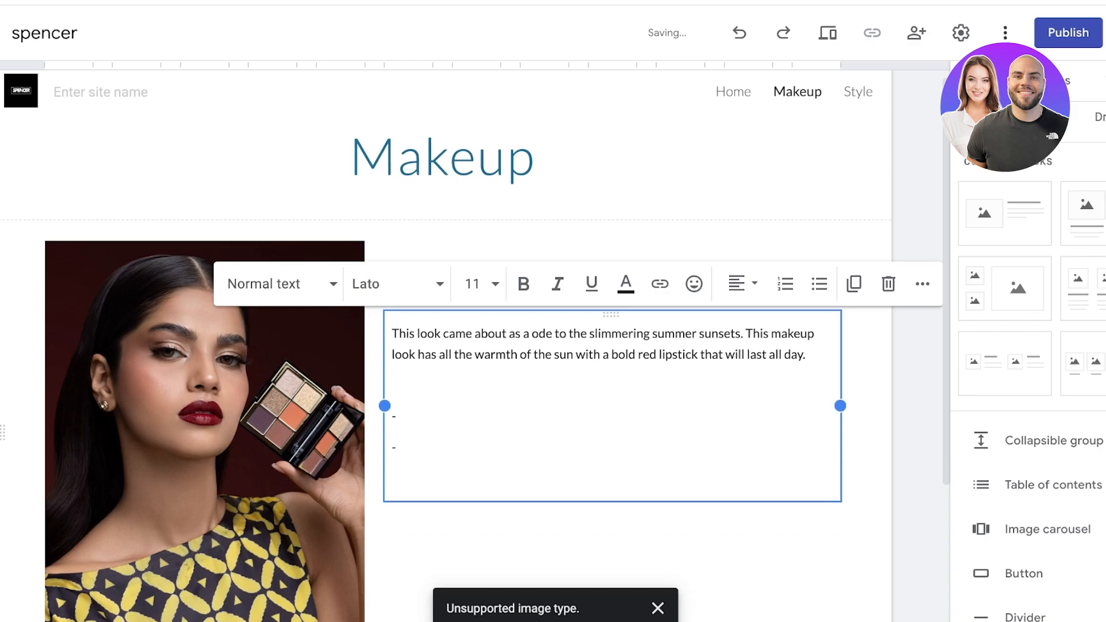
text(-)
key(Return)
scroll(461, 346, down, 3)
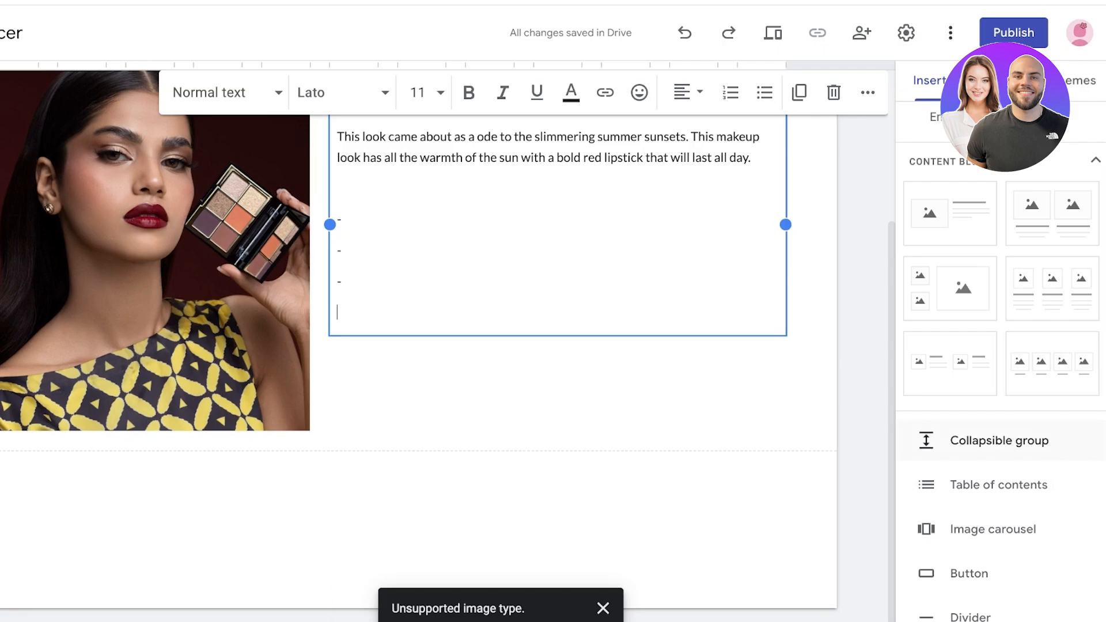
Step: Insert a divider below the Amber Makeup section
scroll(957, 433, up, 2)
scroll(957, 398, down, 6)
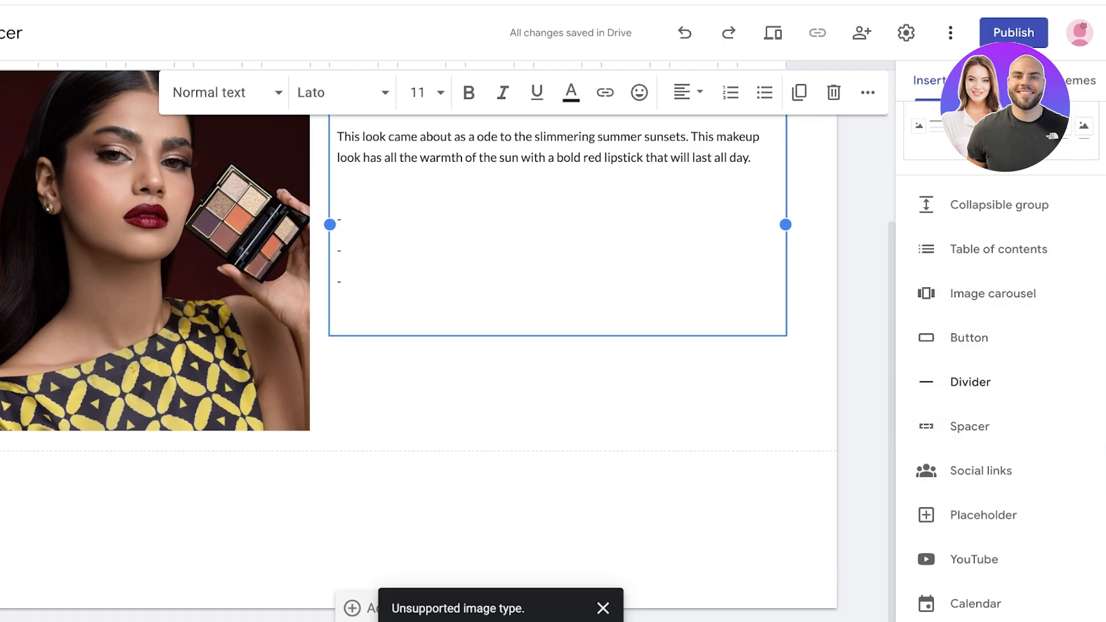
click(970, 382)
scroll(979, 438, down, 2)
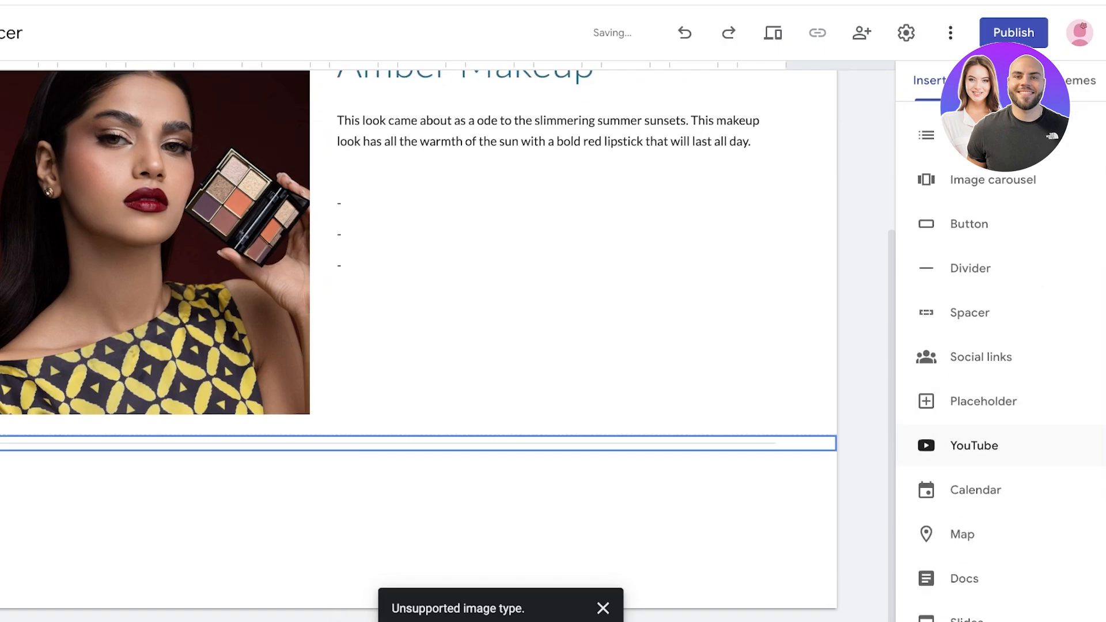
Step: Start an image carousel, cancel it, and show the site's page list
click(991, 179)
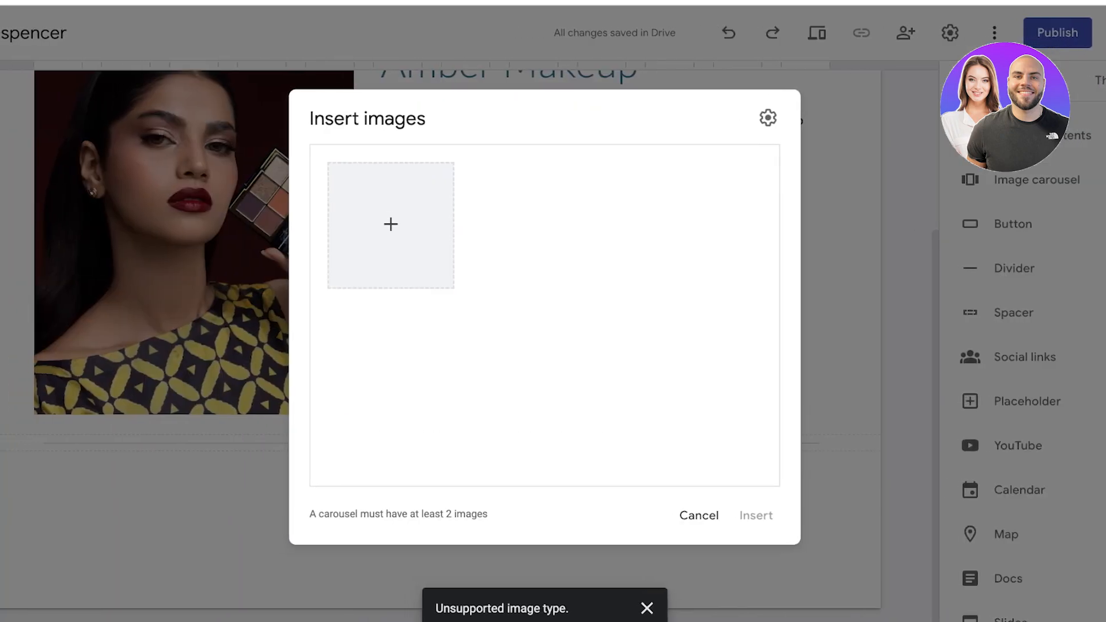
click(394, 225)
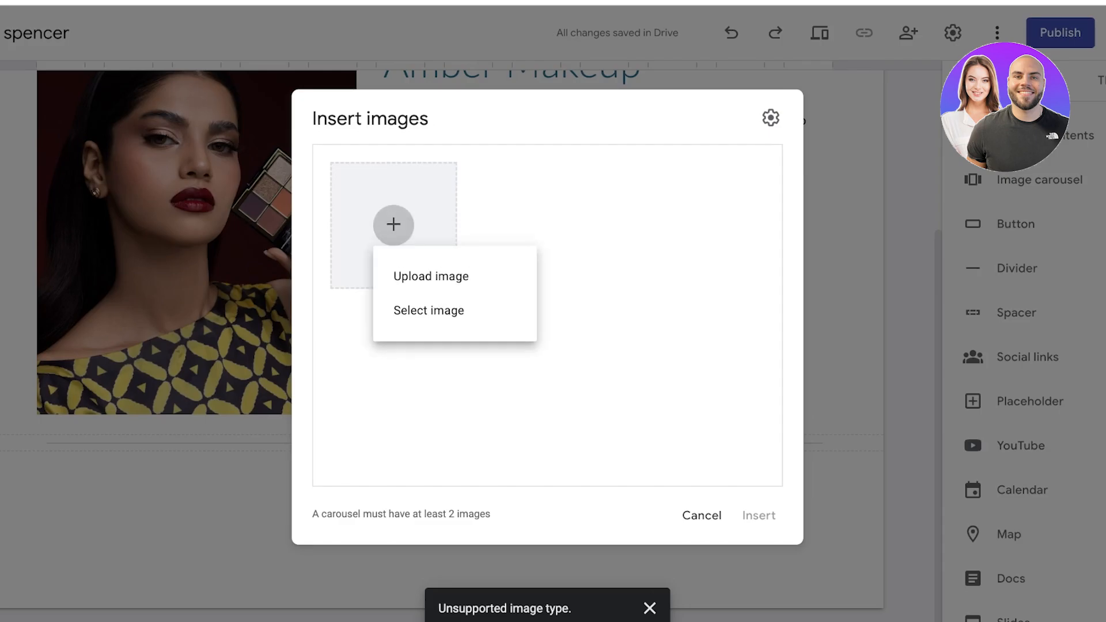
click(613, 352)
click(702, 516)
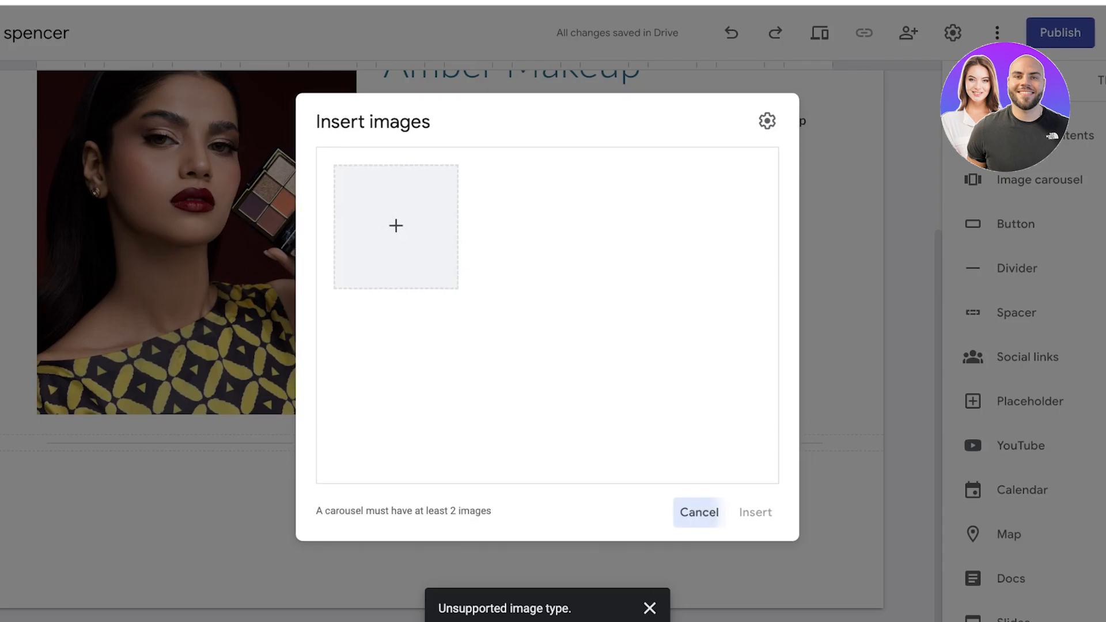
scroll(1017, 231, down, 3)
scroll(605, 323, up, 4)
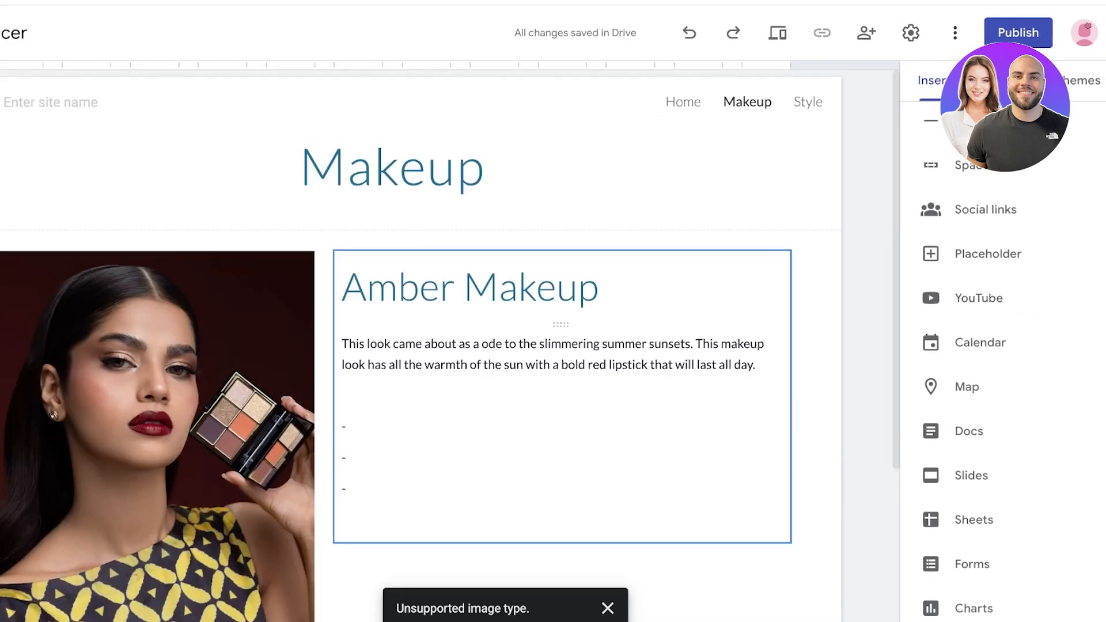
click(1004, 81)
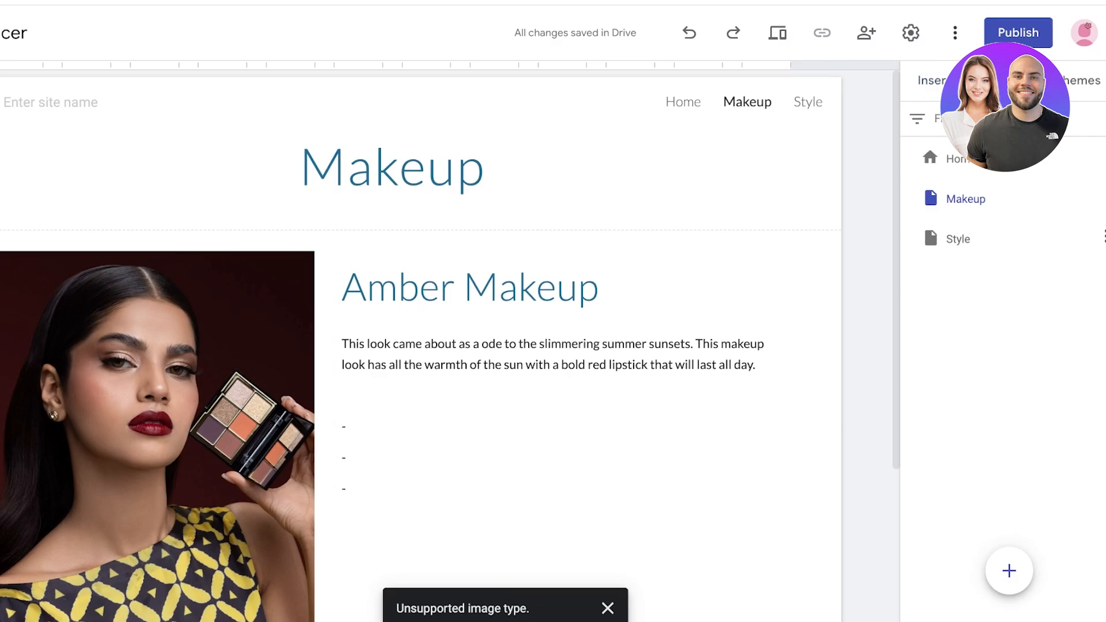
Step: Visit the Style page, then return to Home and select the Makeup Samples image
click(959, 239)
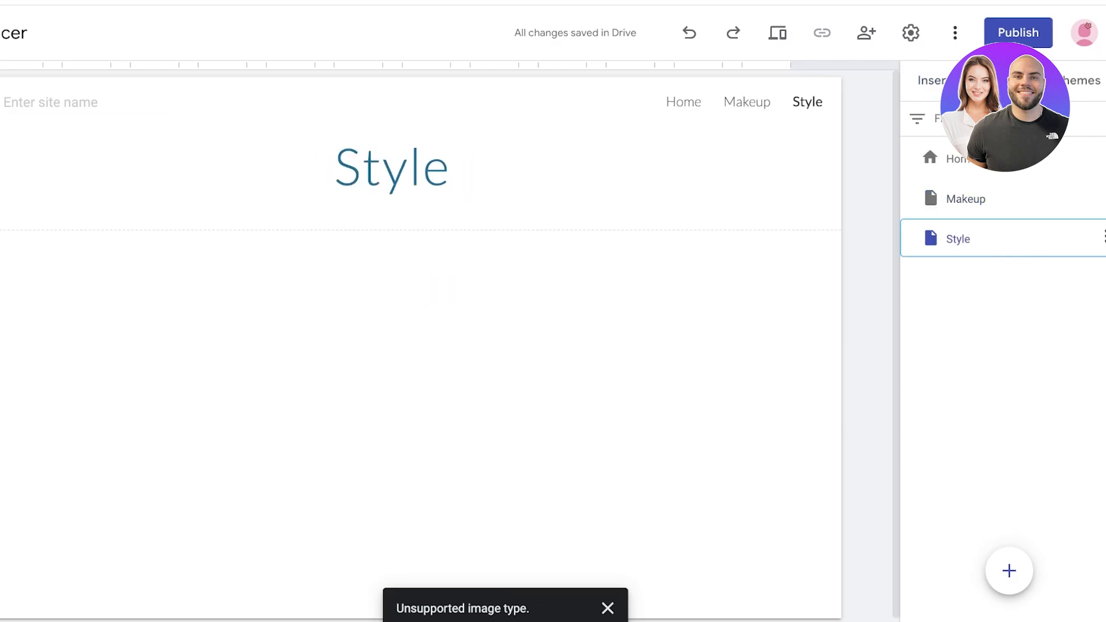
click(933, 81)
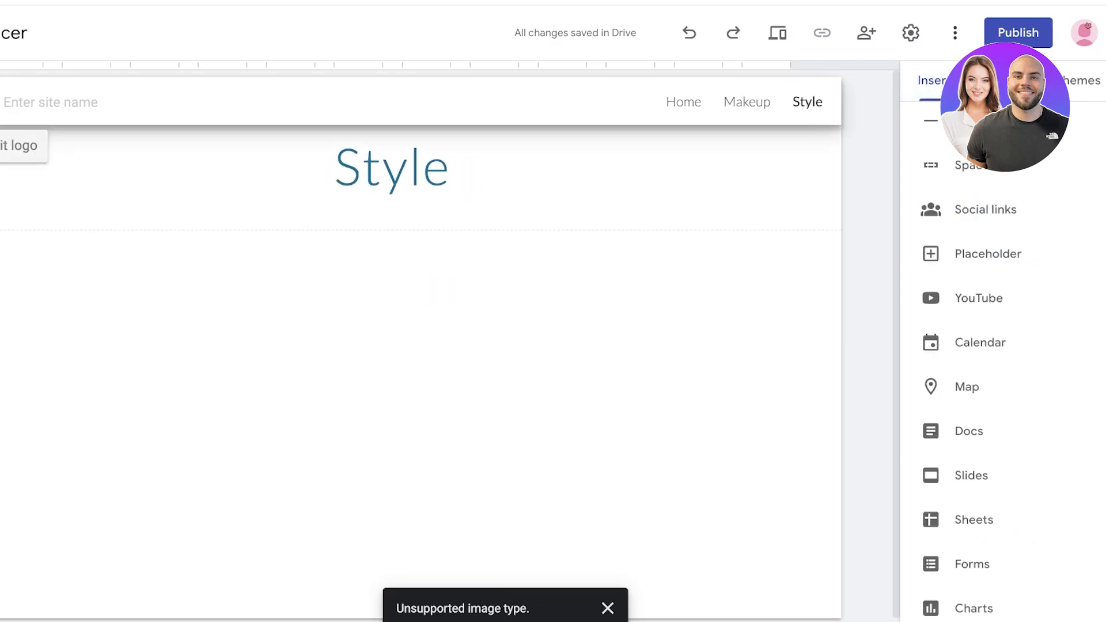
click(684, 102)
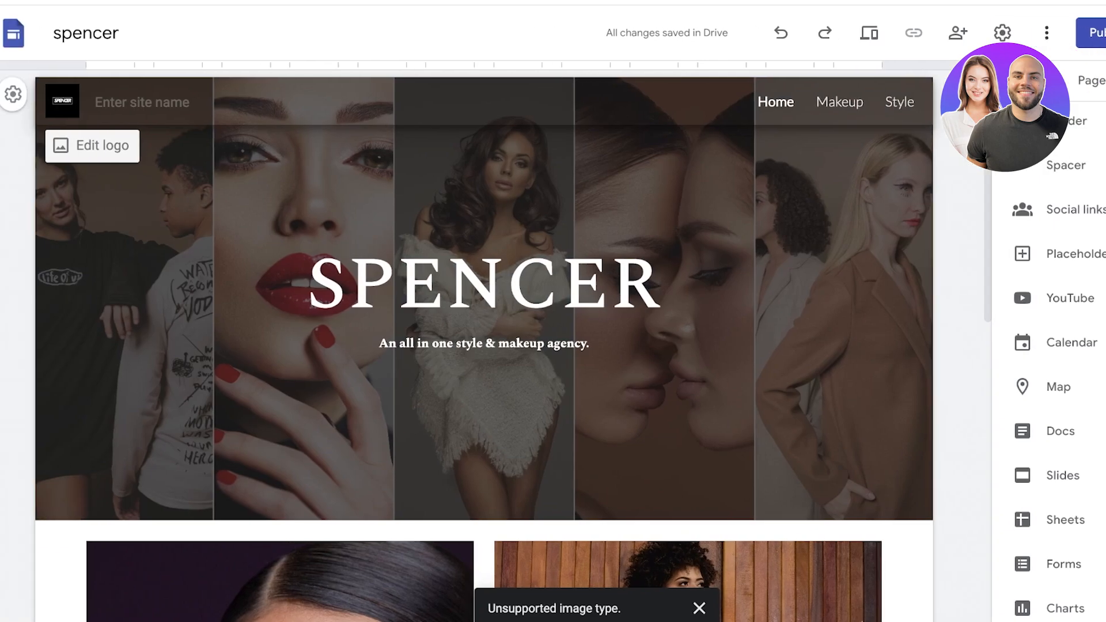
scroll(663, 288, down, 10)
click(280, 422)
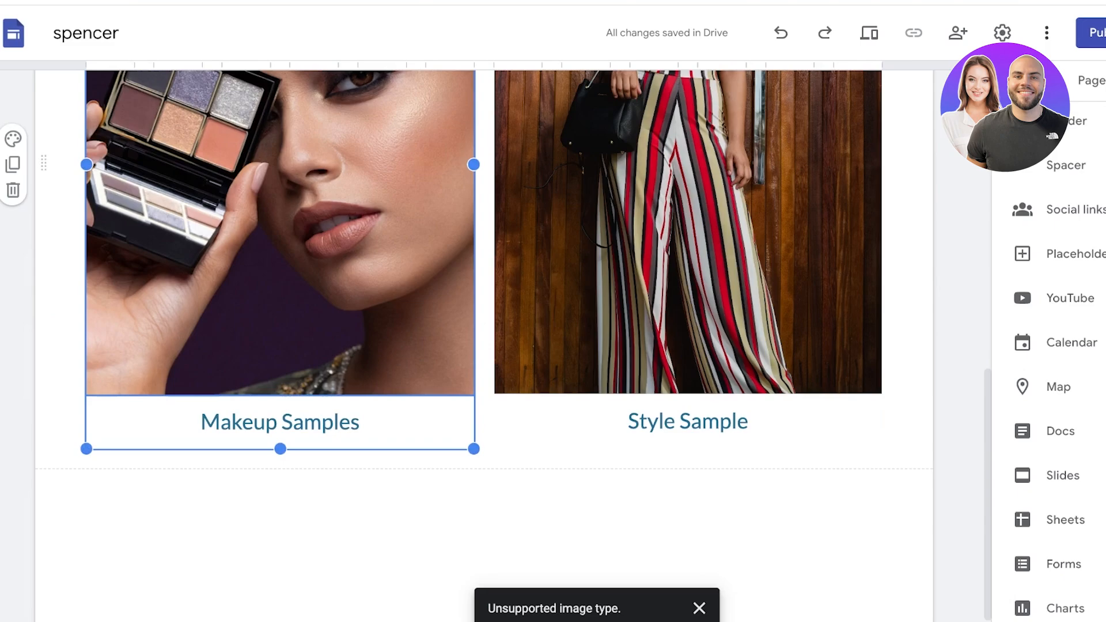
scroll(280, 423, up, 2)
scroll(280, 346, up, 2)
click(280, 345)
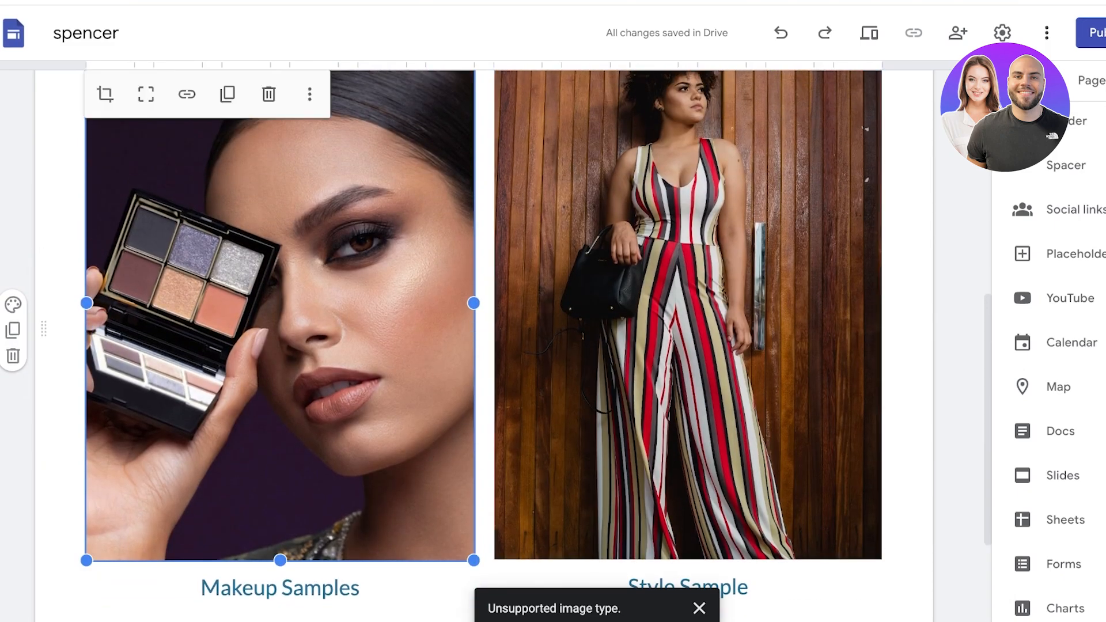
scroll(495, 334, down, 1)
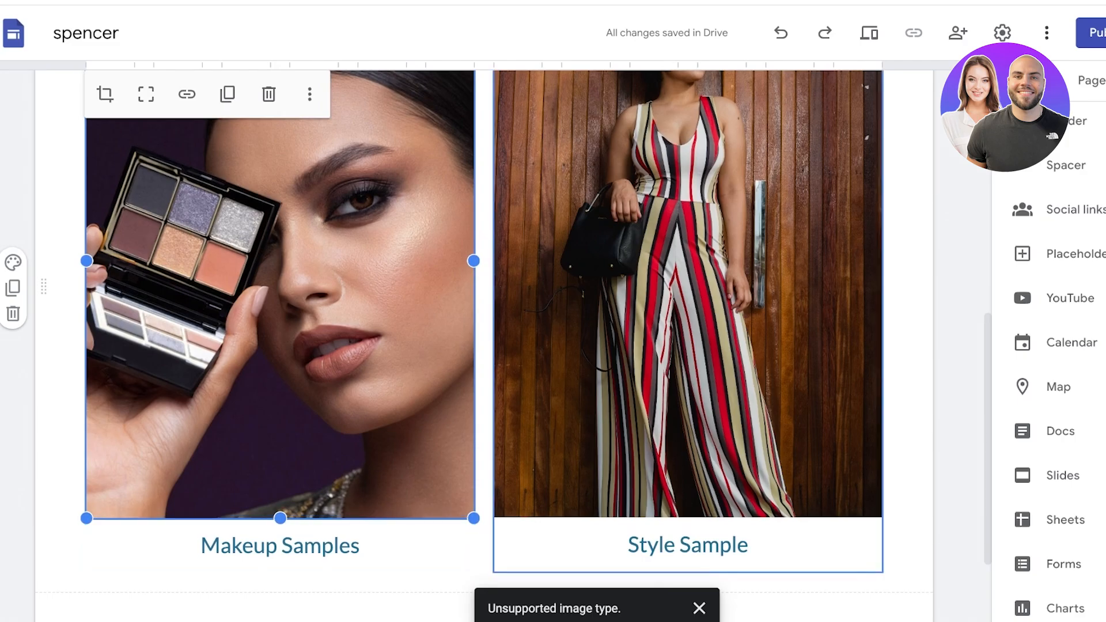
scroll(484, 346, up, 4)
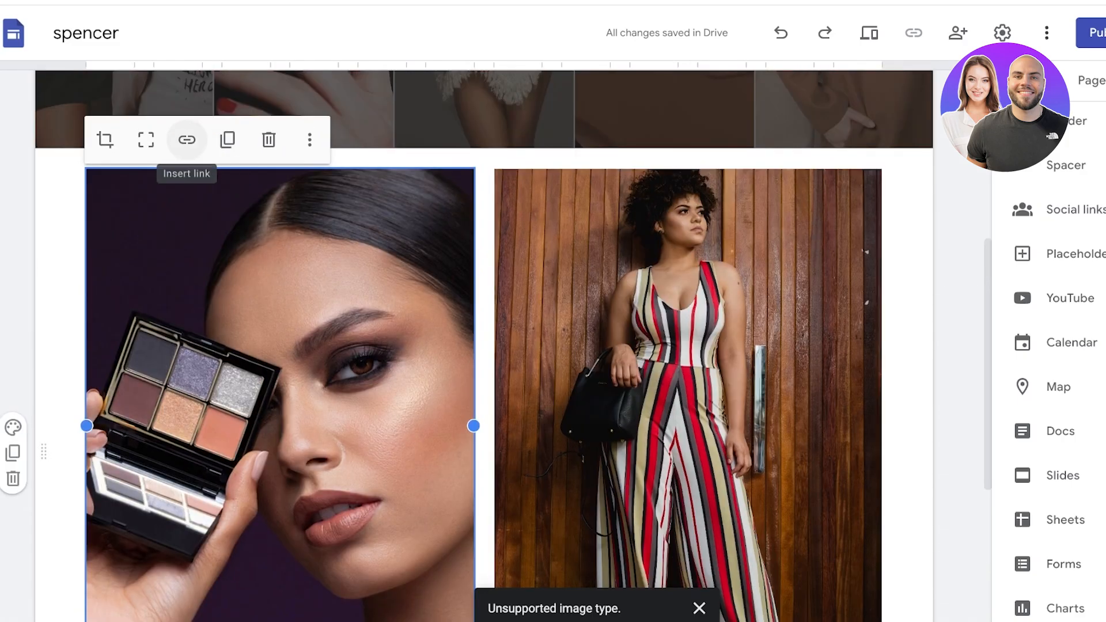
Step: Link the makeup image to the Makeup page and the jumpsuit image to the Style page
click(186, 140)
click(165, 205)
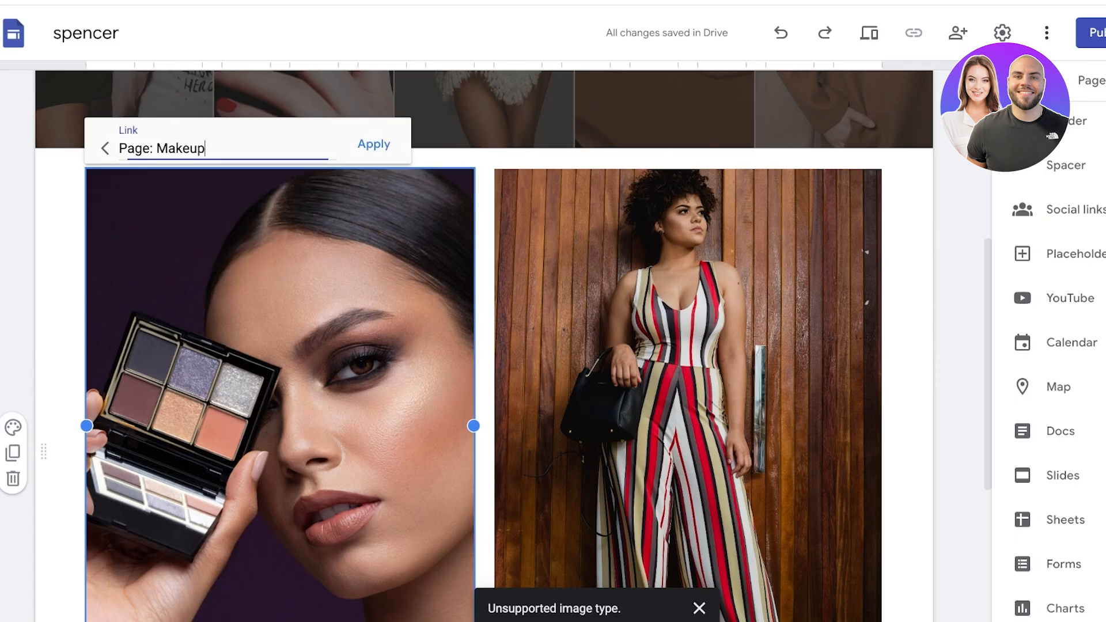
scroll(484, 346, down, 1)
click(374, 104)
click(634, 231)
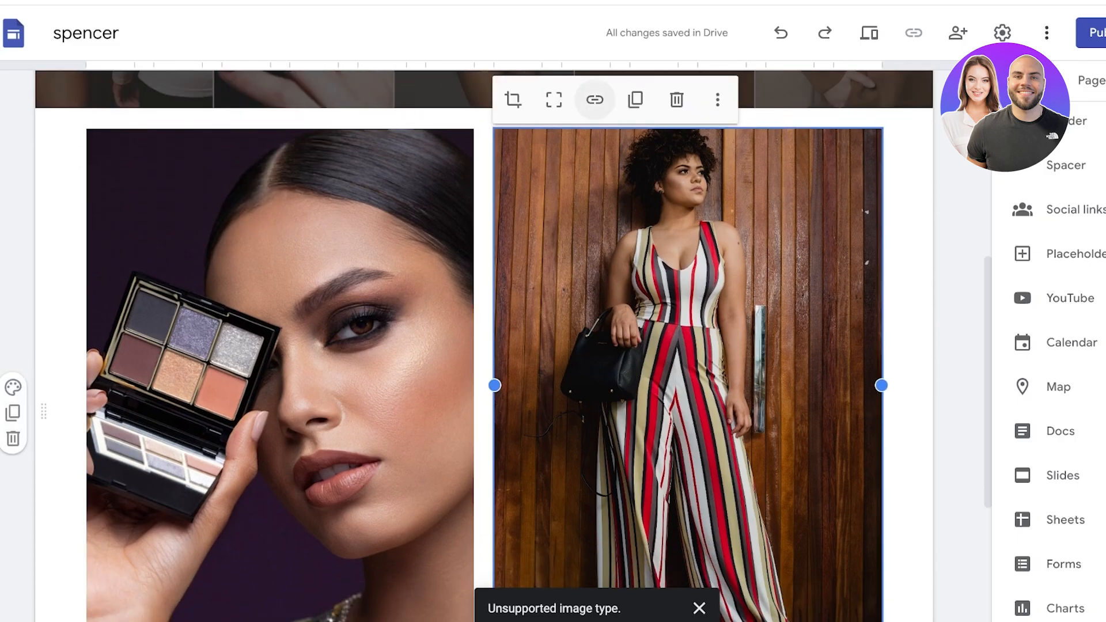
click(594, 99)
click(605, 109)
click(571, 205)
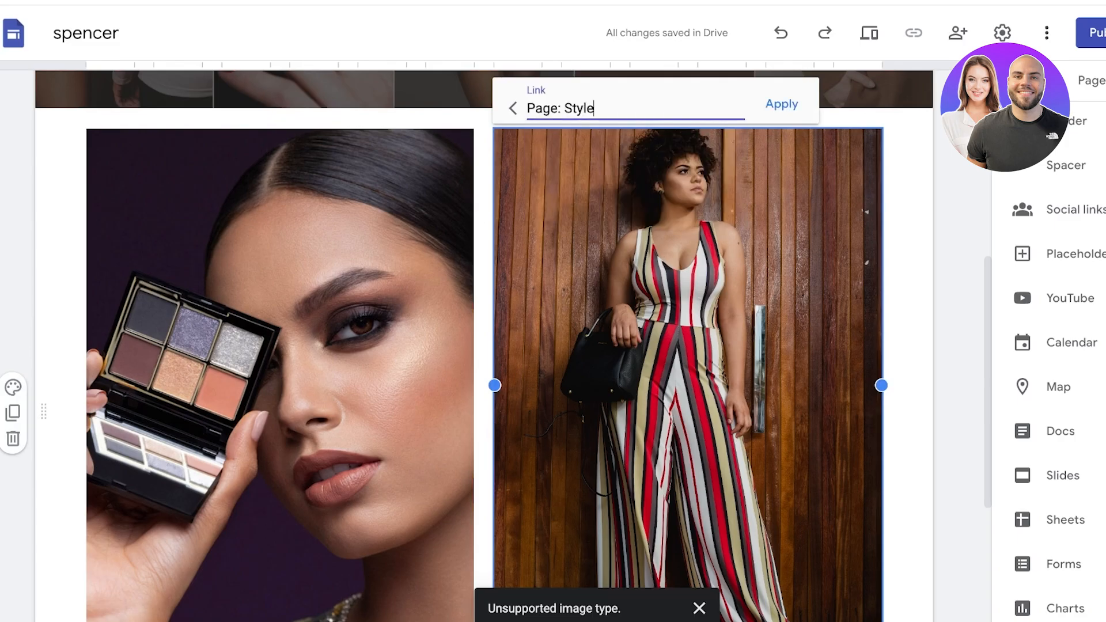
click(782, 104)
scroll(691, 230, down, 5)
Step: Link the Makeup Samples caption to Makeup and the Style Sample caption to Style
triple_click(320, 404)
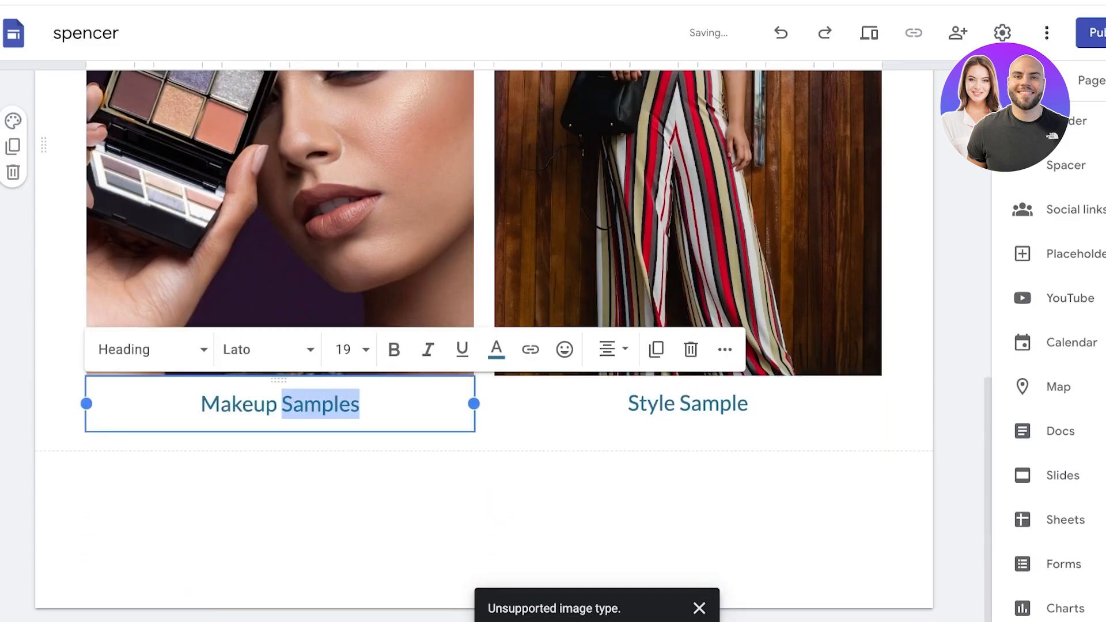
click(530, 350)
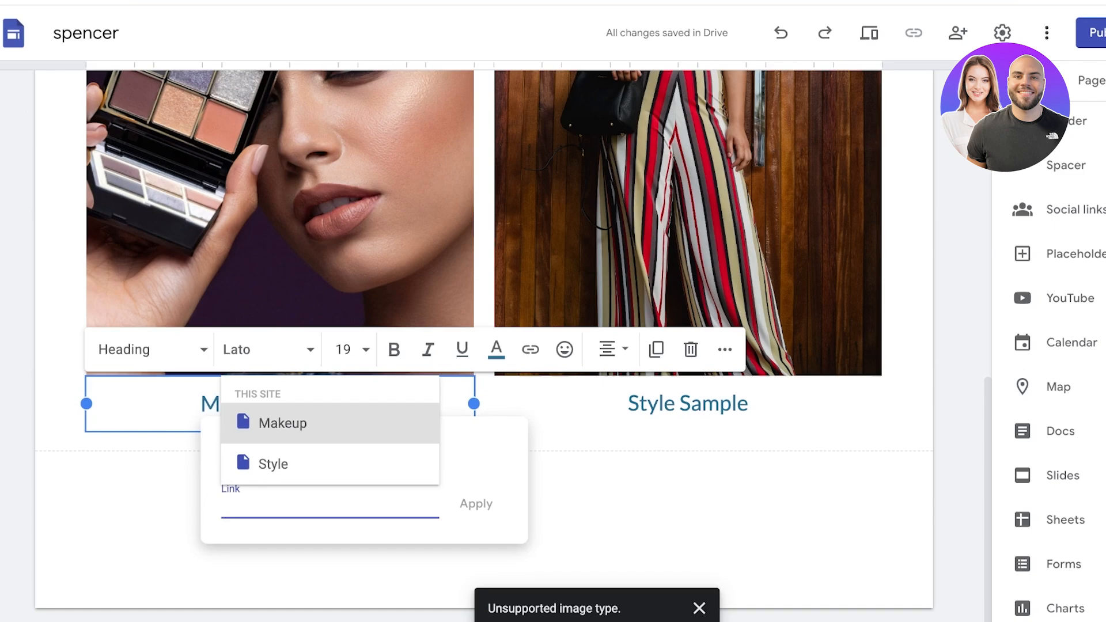
click(284, 423)
click(476, 504)
click(713, 403)
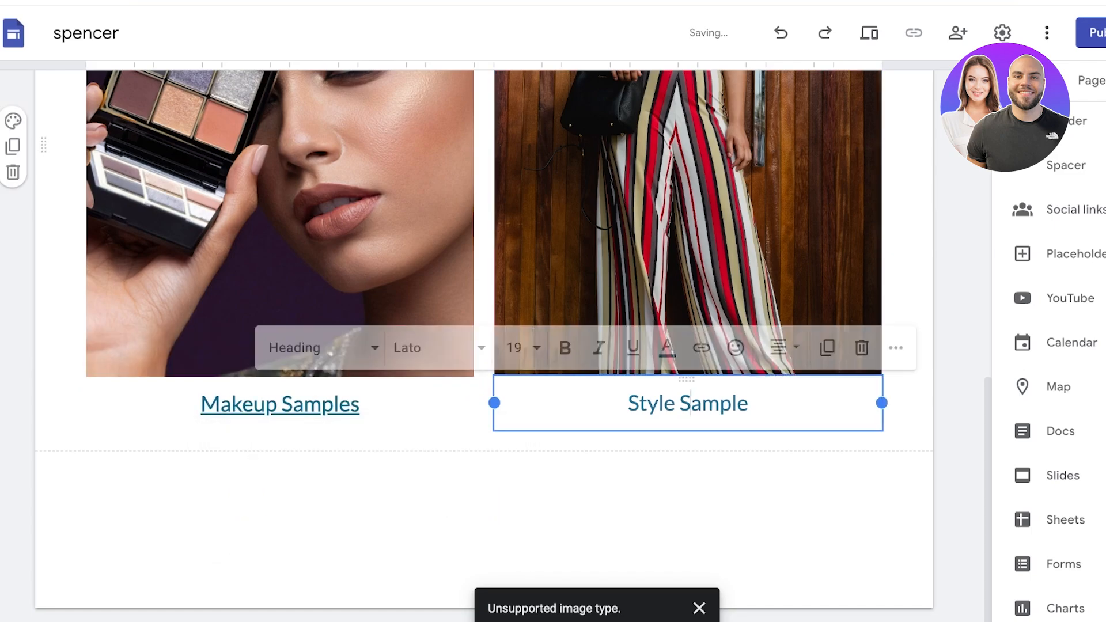
double_click(713, 404)
triple_click(713, 403)
click(701, 349)
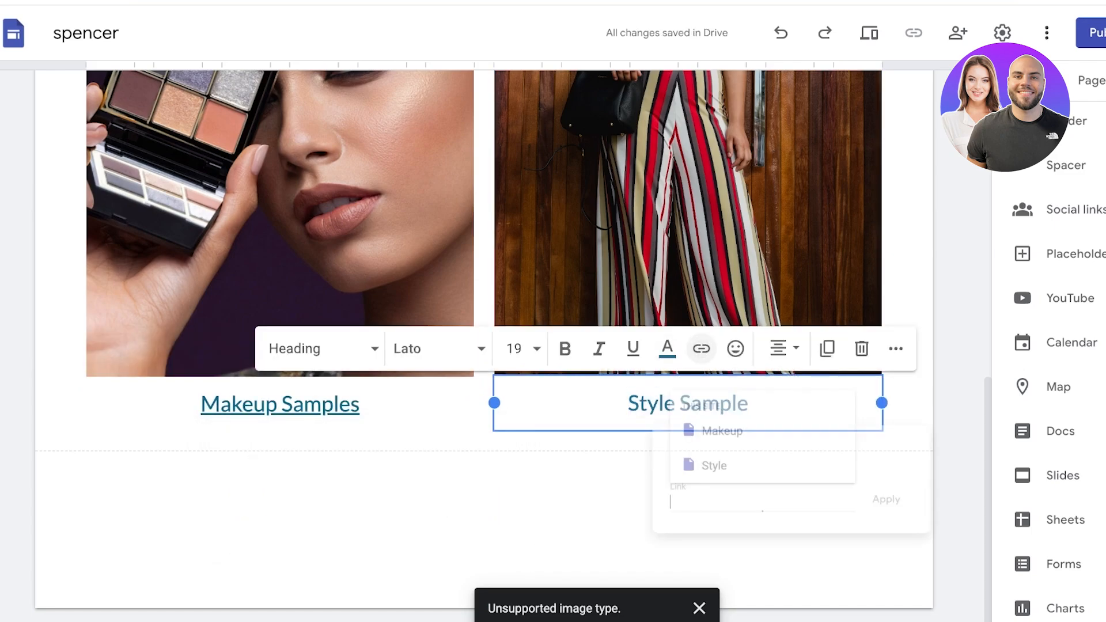
click(699, 462)
click(904, 505)
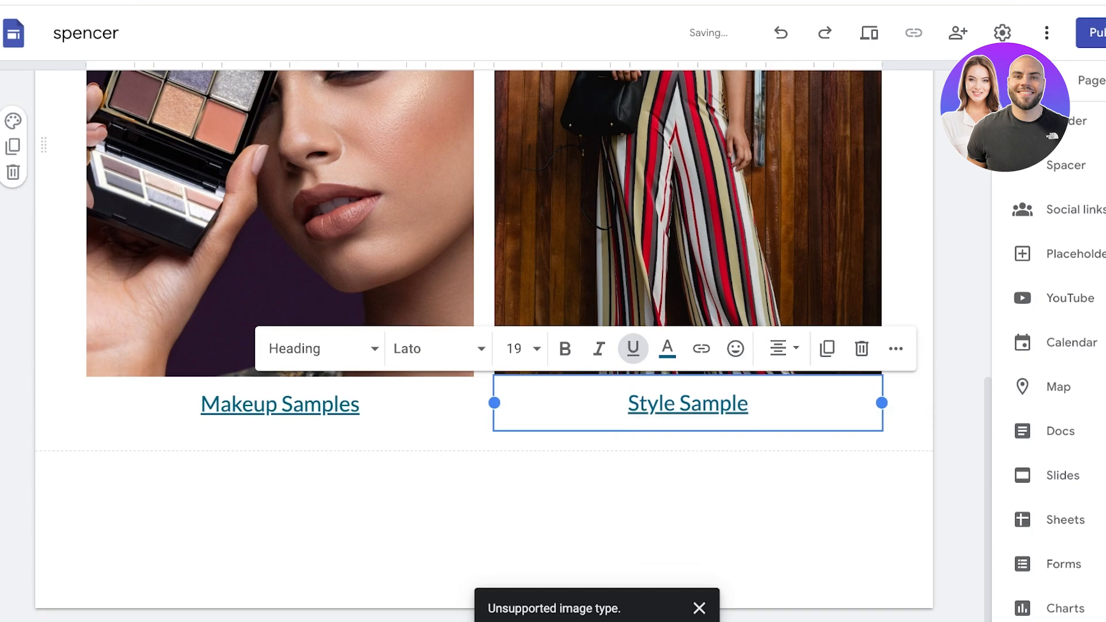
Step: Remove the underline from the Makeup Samples caption and the word Sample
click(323, 404)
triple_click(323, 404)
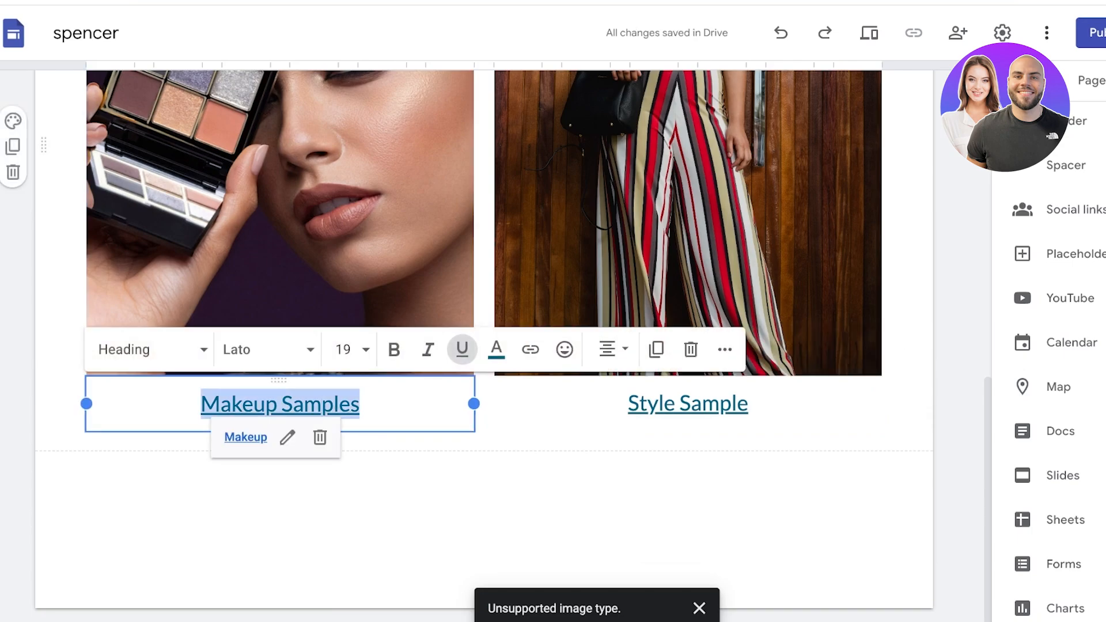
click(462, 349)
double_click(695, 404)
click(633, 348)
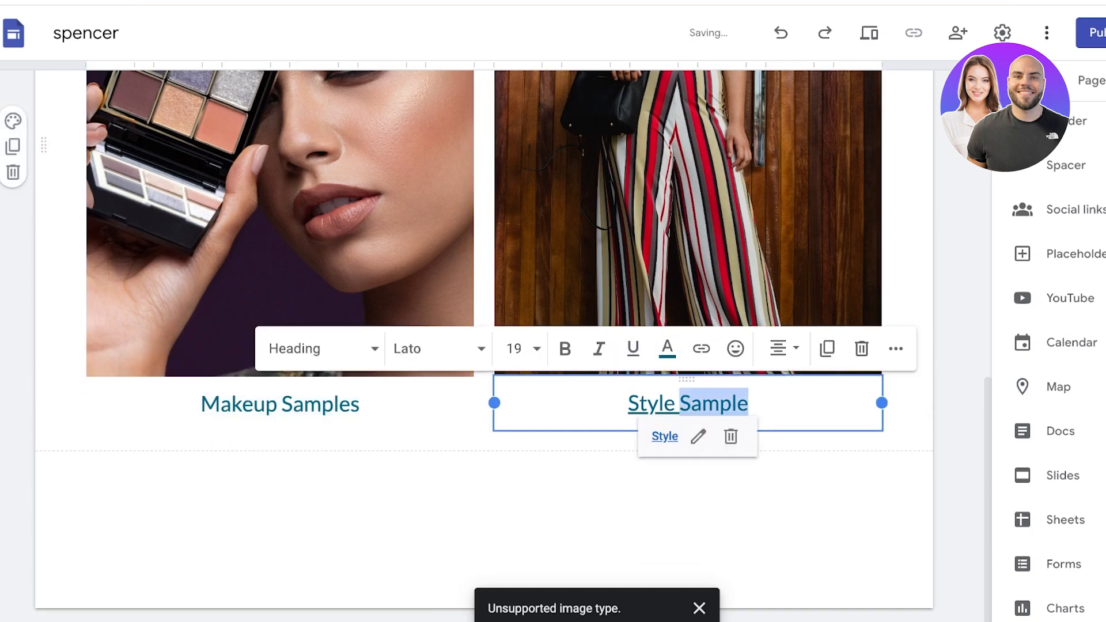
Step: Set the whole Makeup Samples caption in Spectral Bold
click(281, 404)
triple_click(280, 405)
click(268, 350)
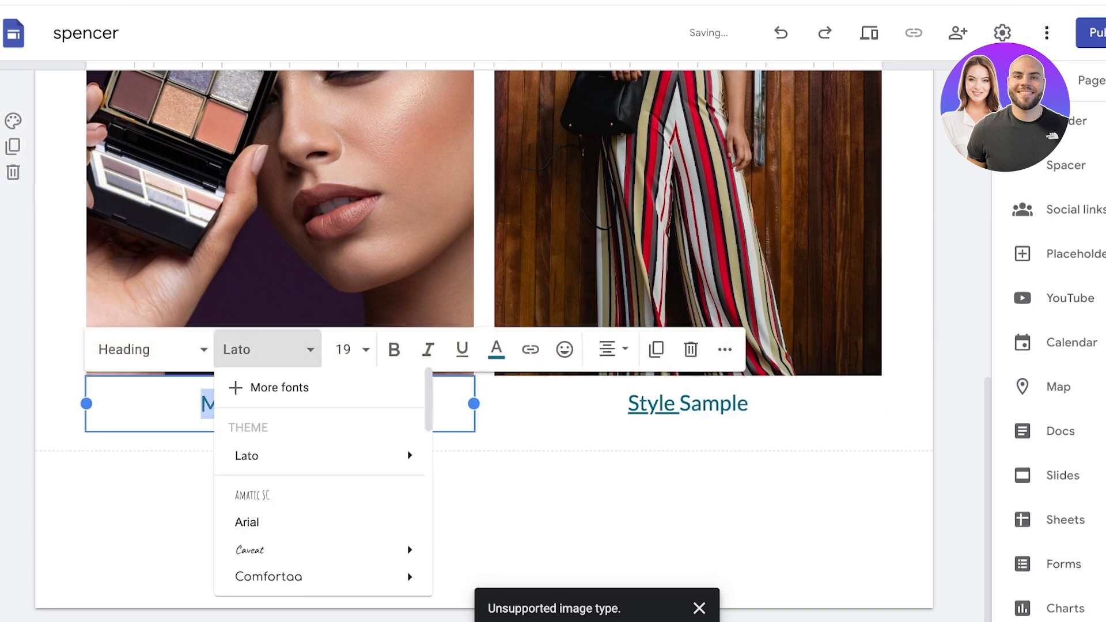
mouse_move(323, 551)
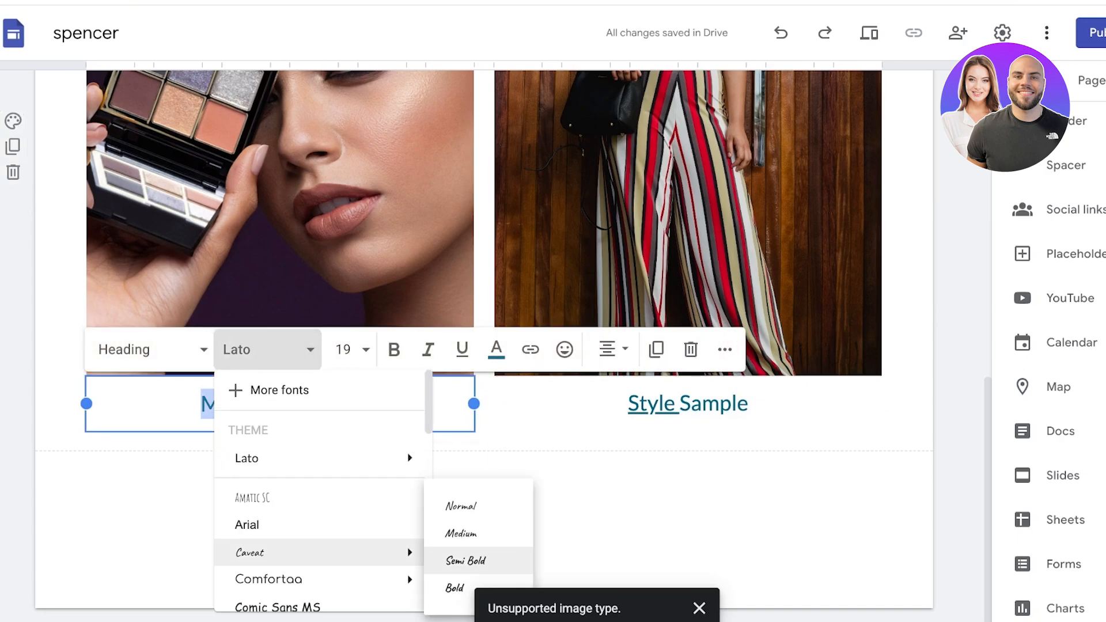
scroll(320, 519, down, 5)
mouse_move(323, 482)
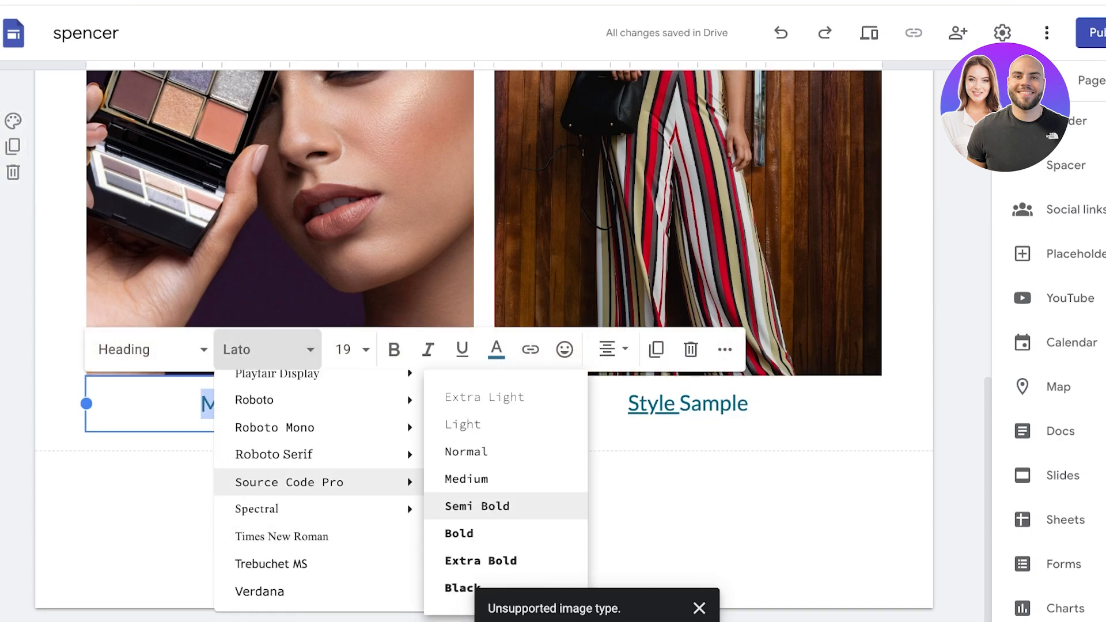
mouse_move(323, 509)
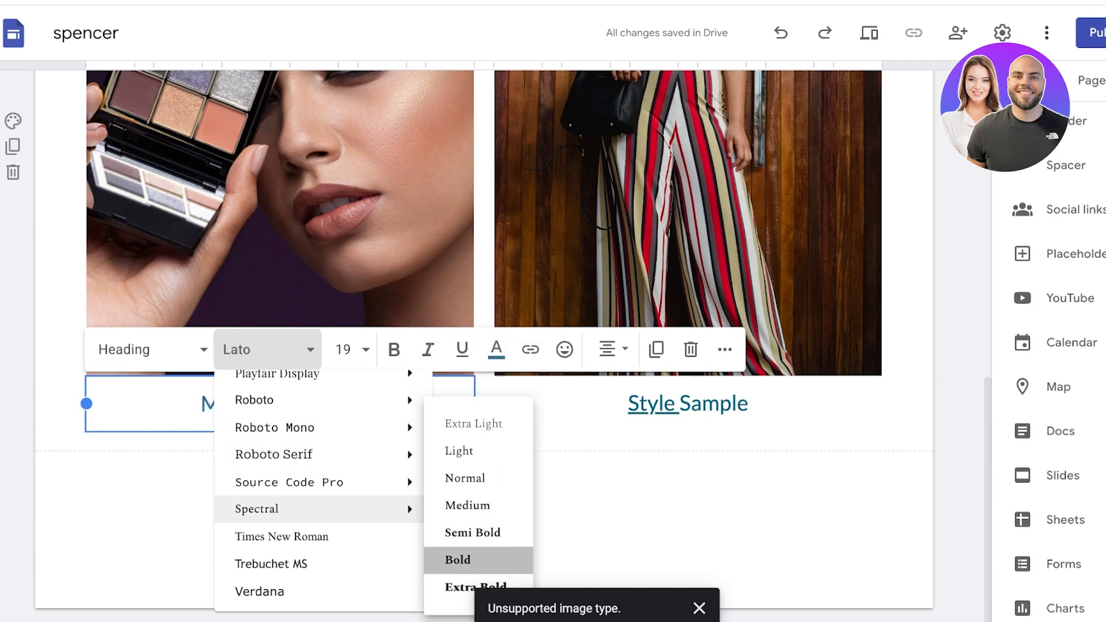
click(467, 559)
Step: Remove the underline from the word Style and set it in Spectral Bold
triple_click(654, 403)
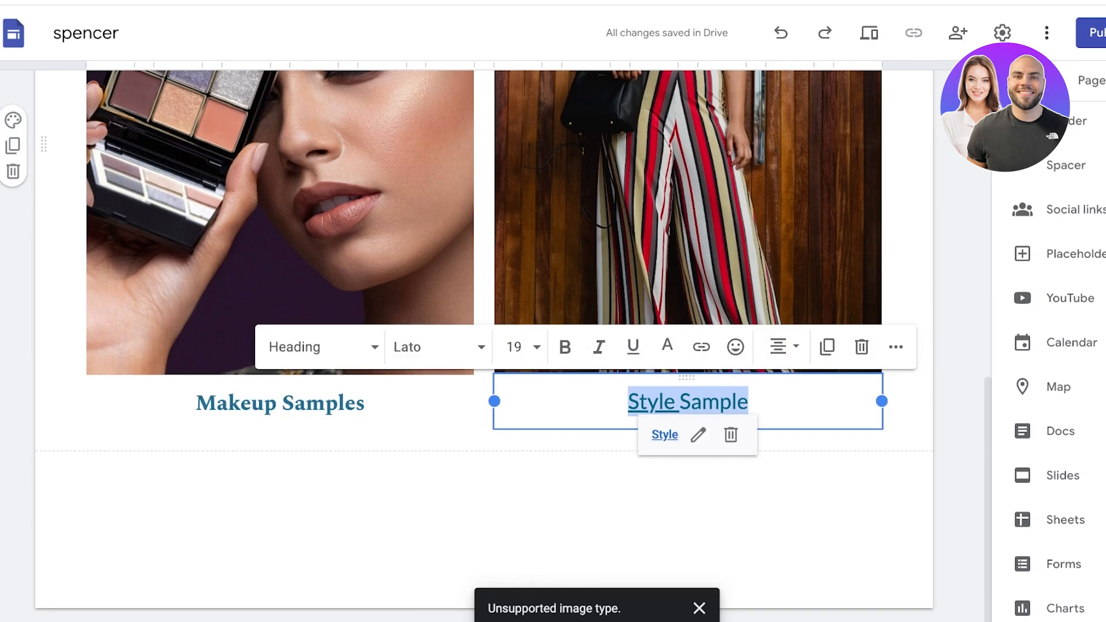
click(633, 347)
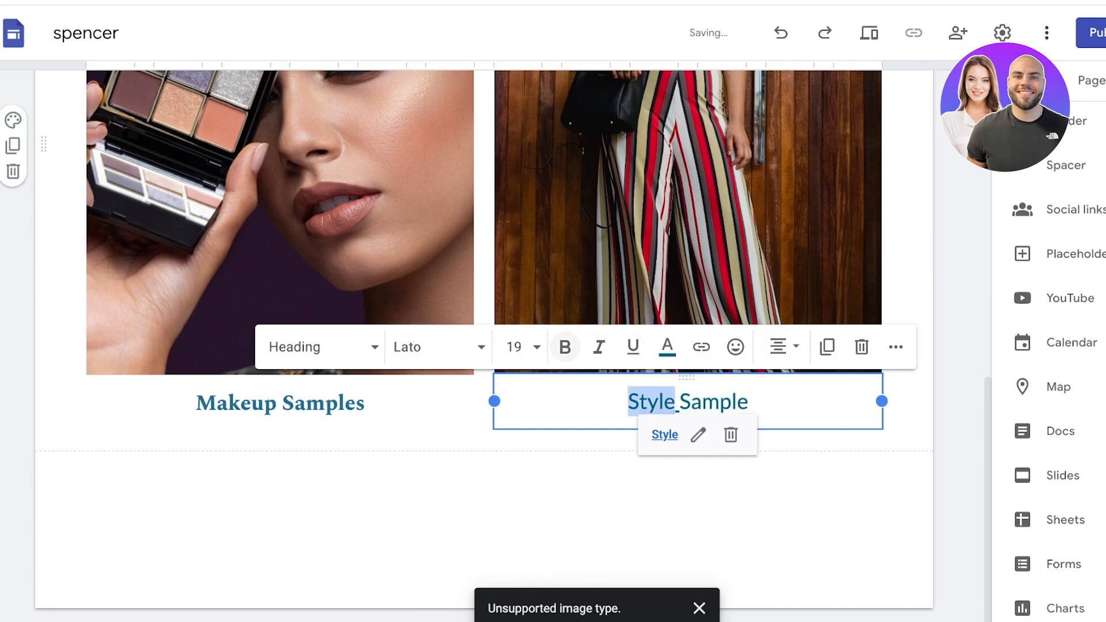
click(324, 347)
click(438, 347)
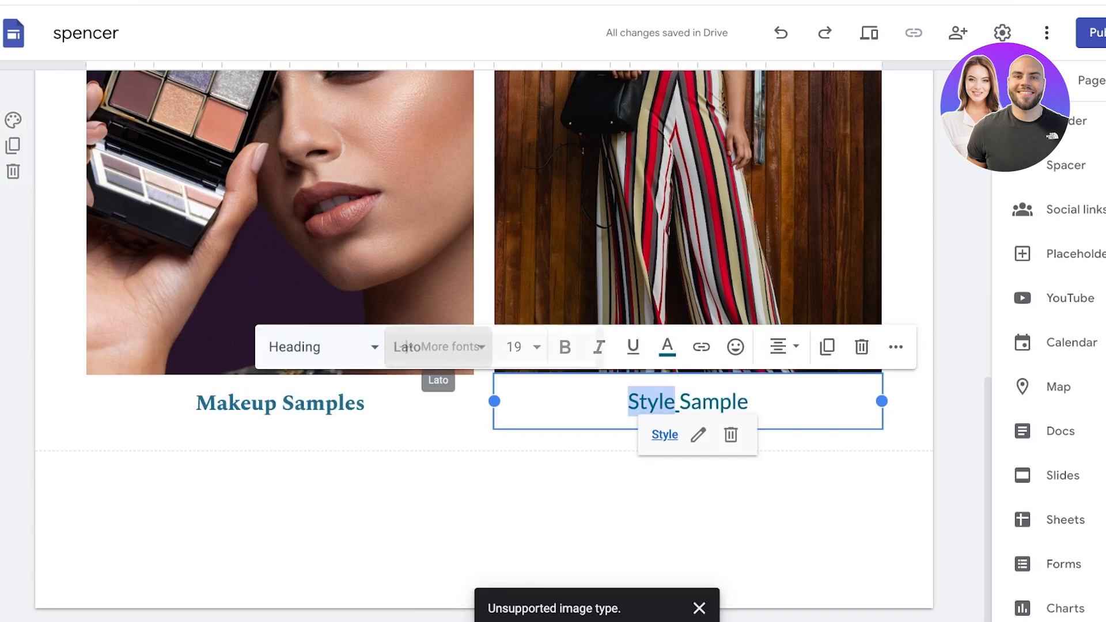
scroll(461, 501, down, 2)
scroll(490, 519, down, 5)
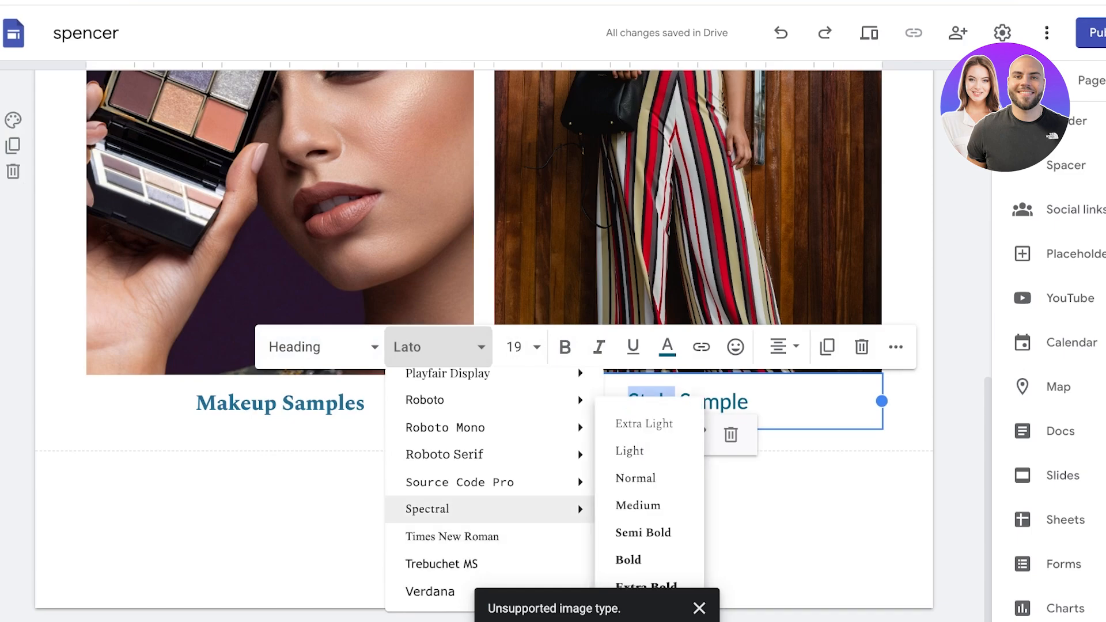
click(455, 510)
click(438, 347)
mouse_move(455, 509)
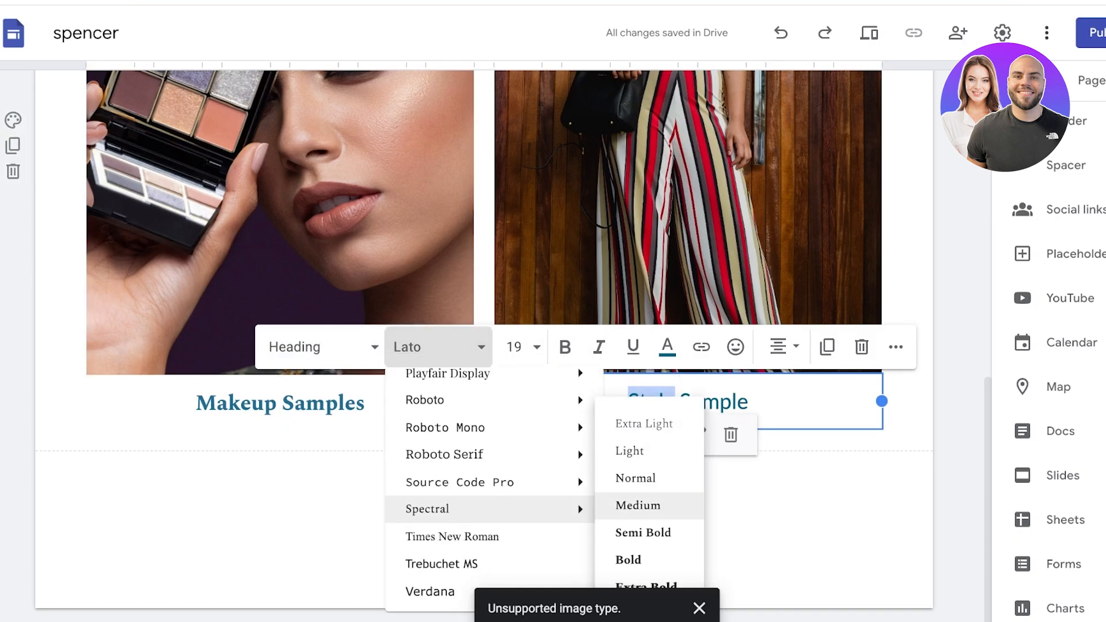
click(629, 560)
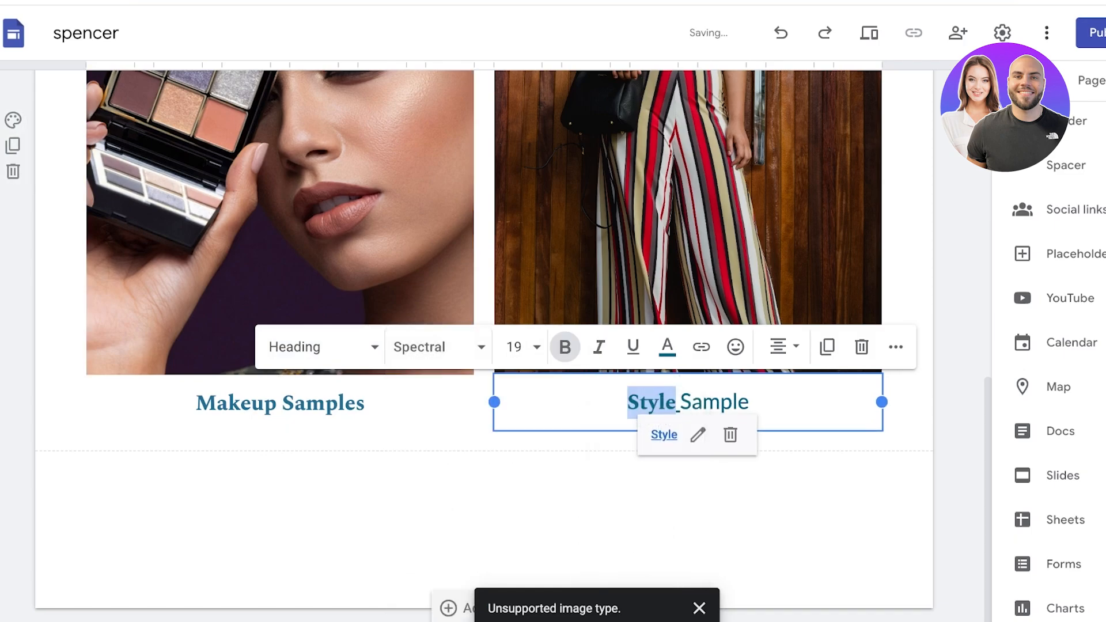
Step: Apply Spectral Bold to the entire Style Sample caption
key(ctrl+a)
click(439, 347)
scroll(455, 467, down, 10)
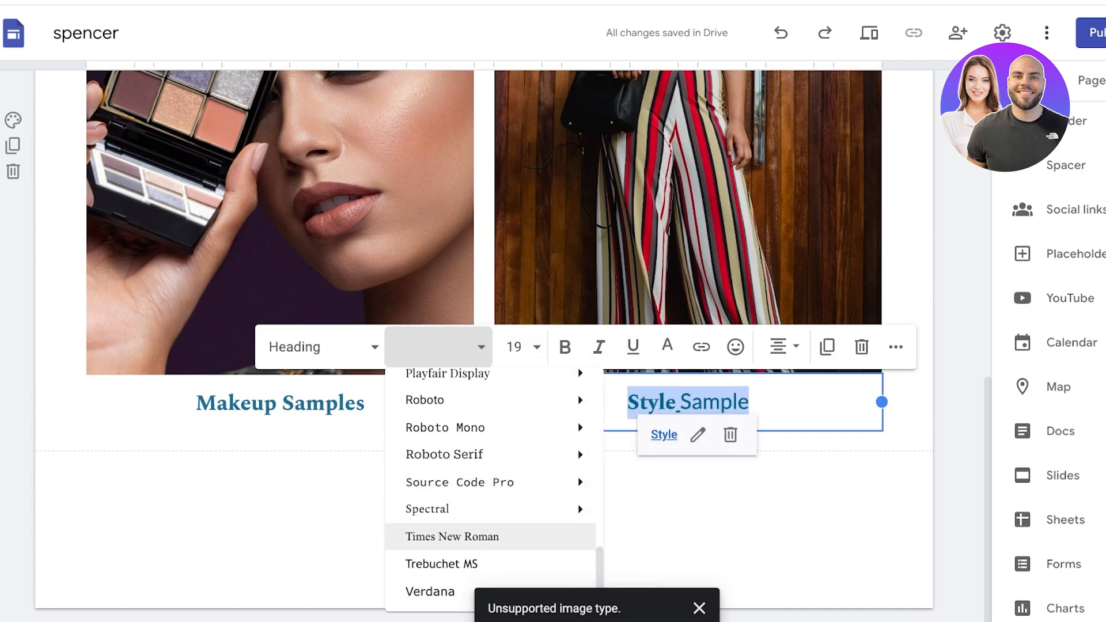
mouse_move(461, 509)
click(630, 561)
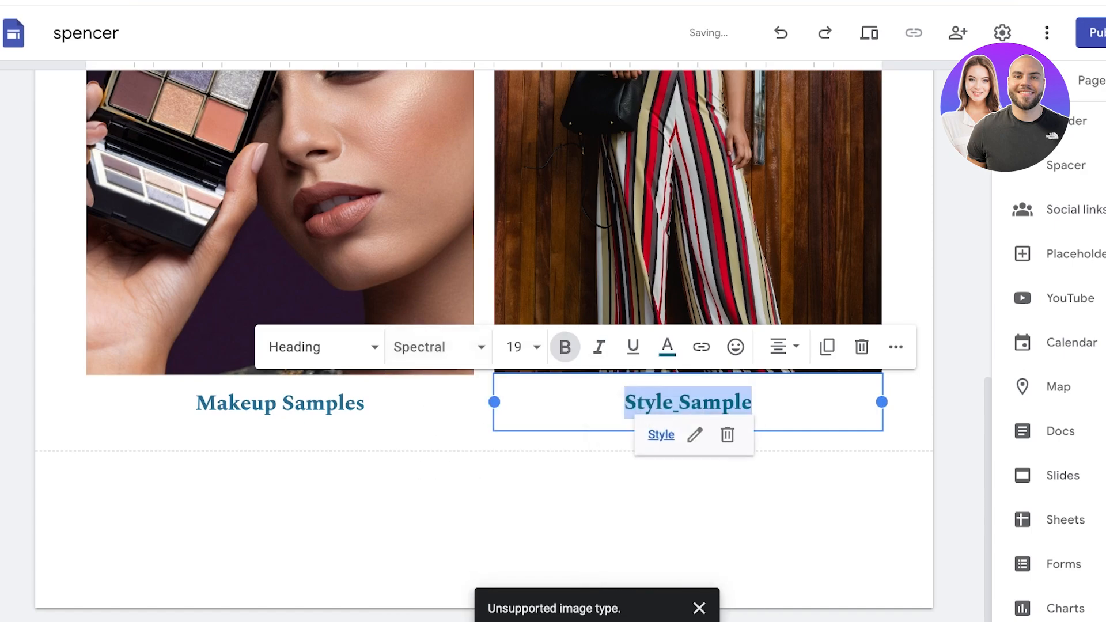
click(692, 503)
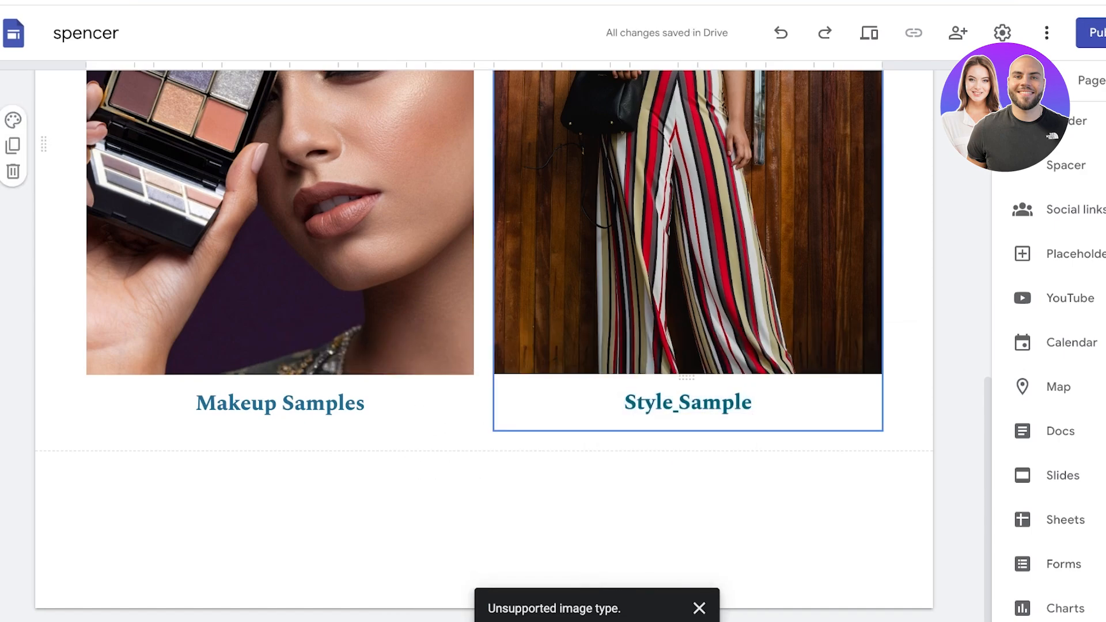
Step: Clear the leftover underline from the space in Style Sample, leaving its text colour unchanged
scroll(688, 322, up, 3)
scroll(688, 322, down, 3)
double_click(679, 403)
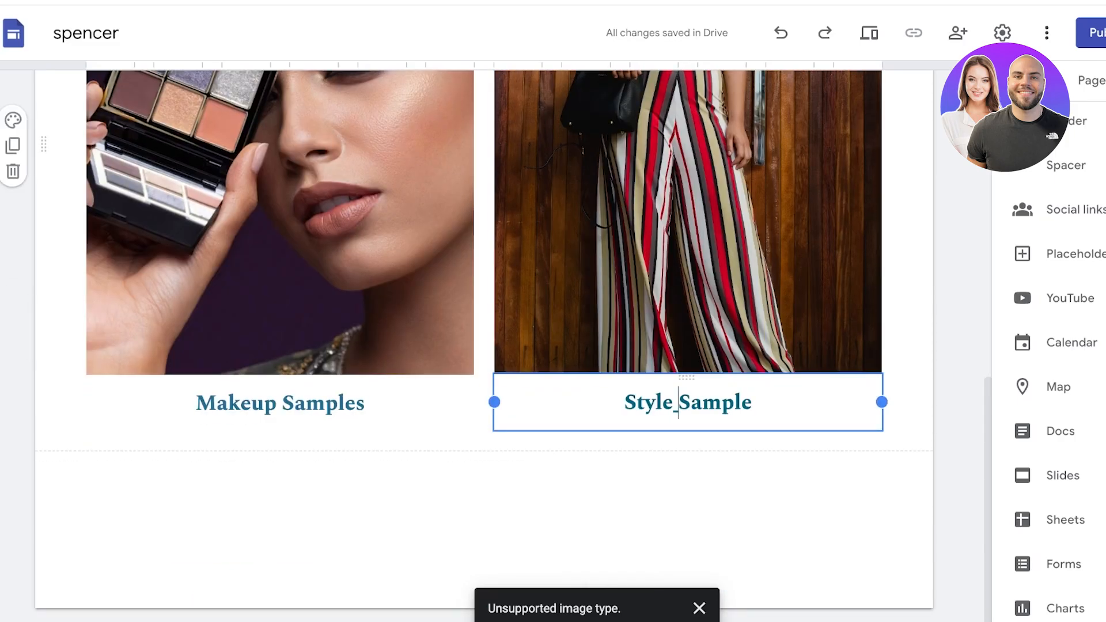
drag(679, 403, 673, 403)
click(674, 403)
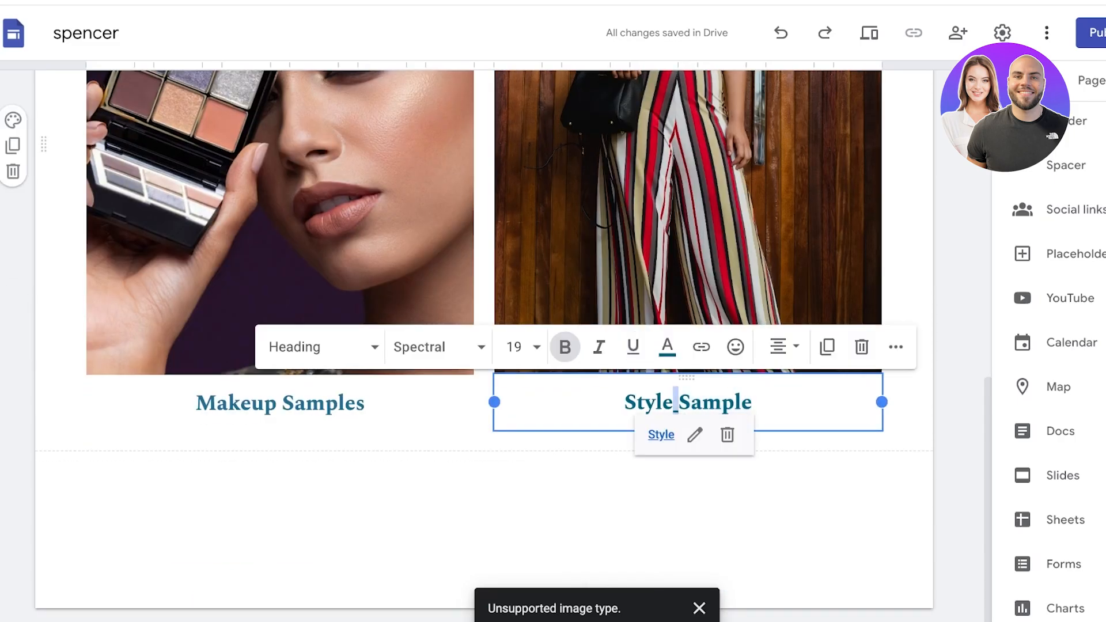
click(634, 347)
drag(753, 403, 624, 403)
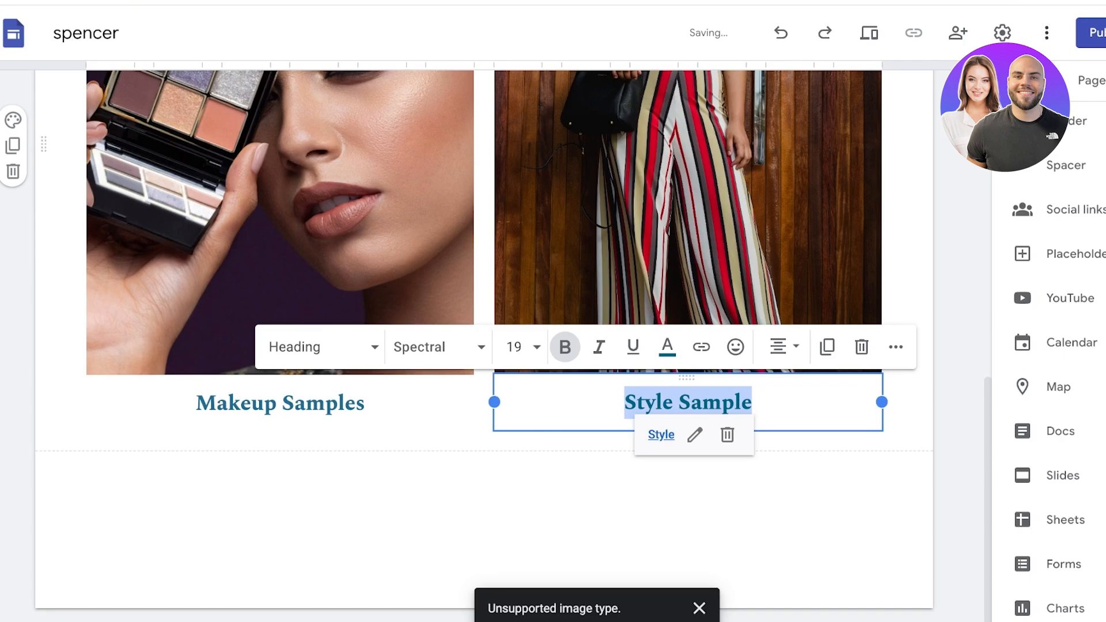
click(667, 347)
double_click(64, 387)
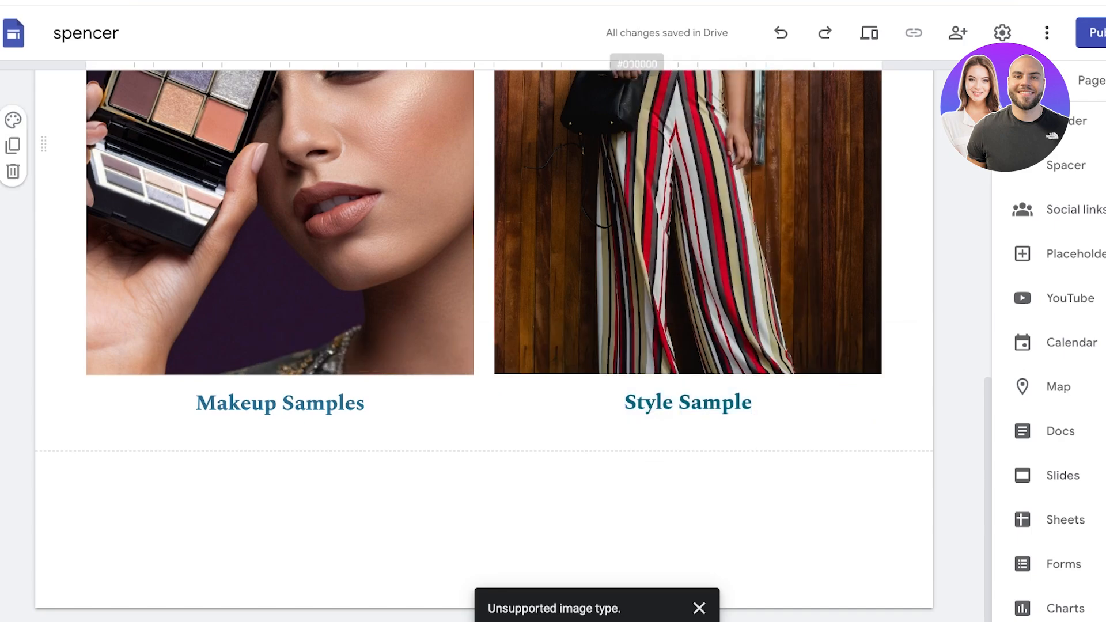
scroll(64, 387, up, 1)
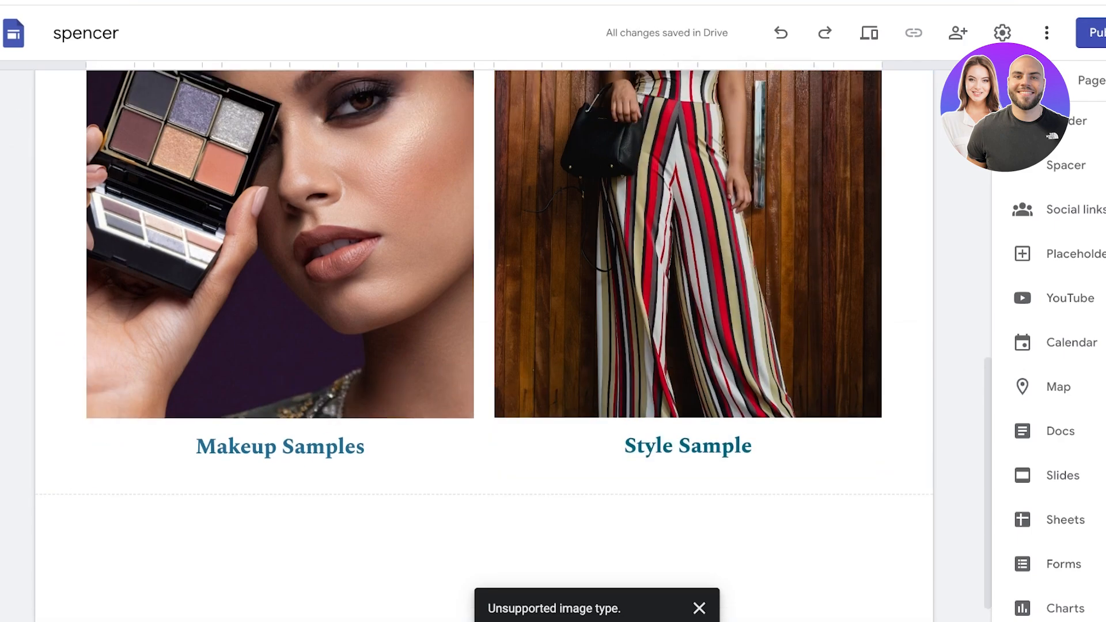
scroll(484, 346, up, 8)
scroll(484, 346, down, 3)
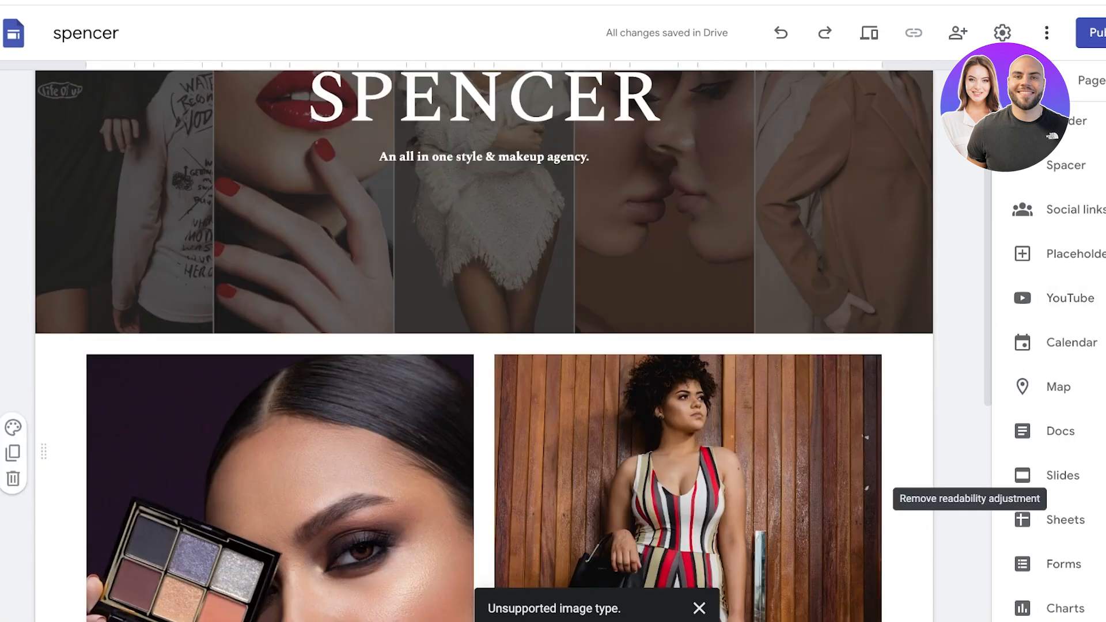
scroll(484, 346, down, 4)
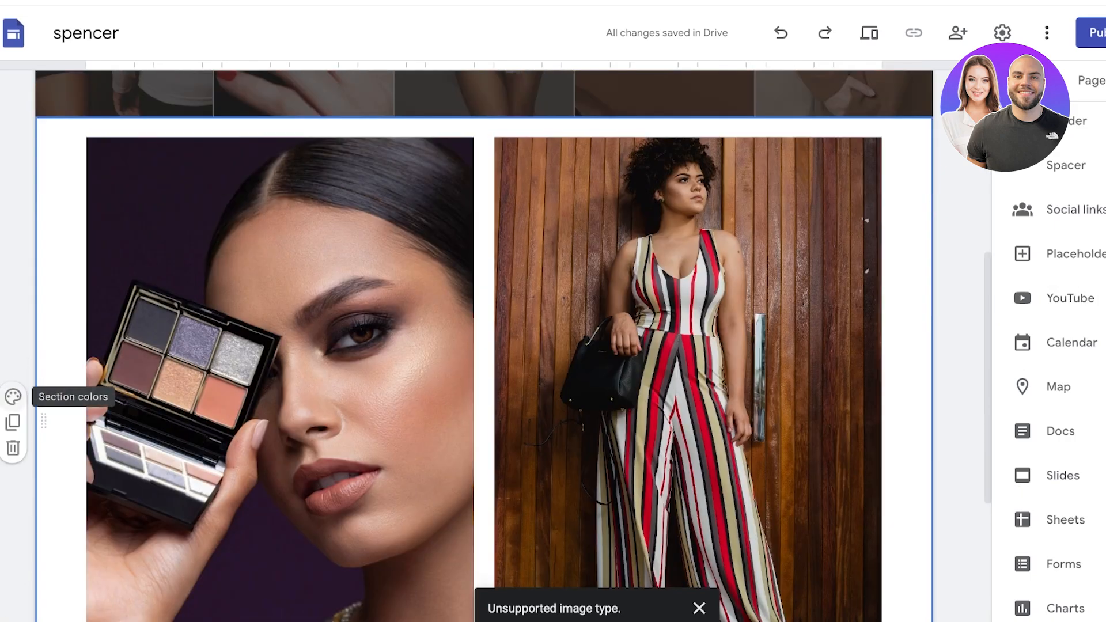
Step: Try the gallery section's Style 3 blue background, then revert it to white
click(13, 397)
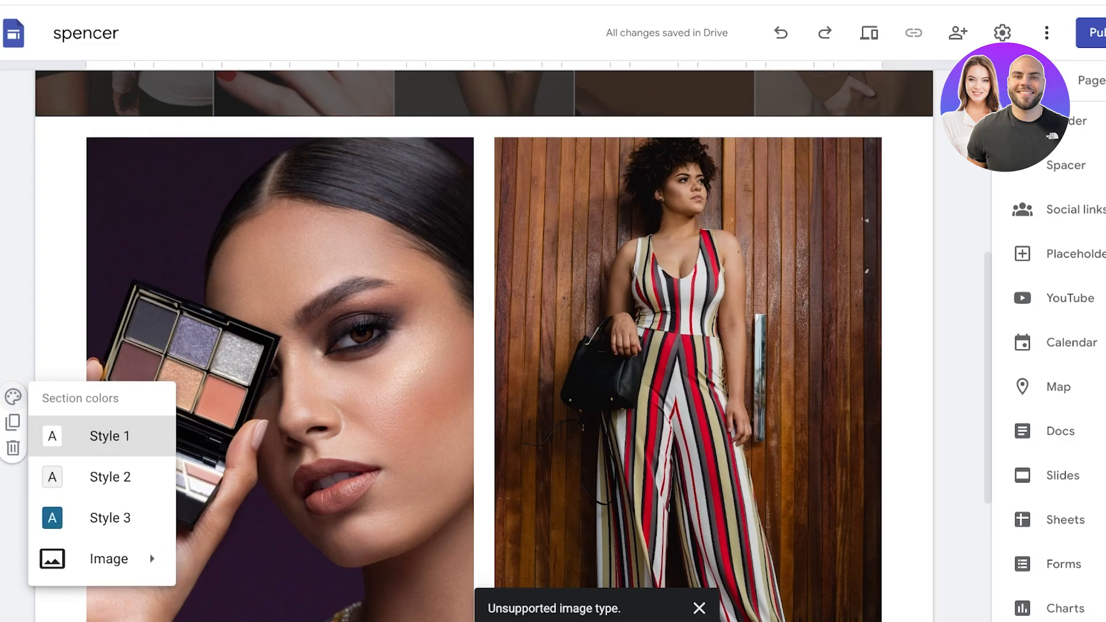
click(110, 436)
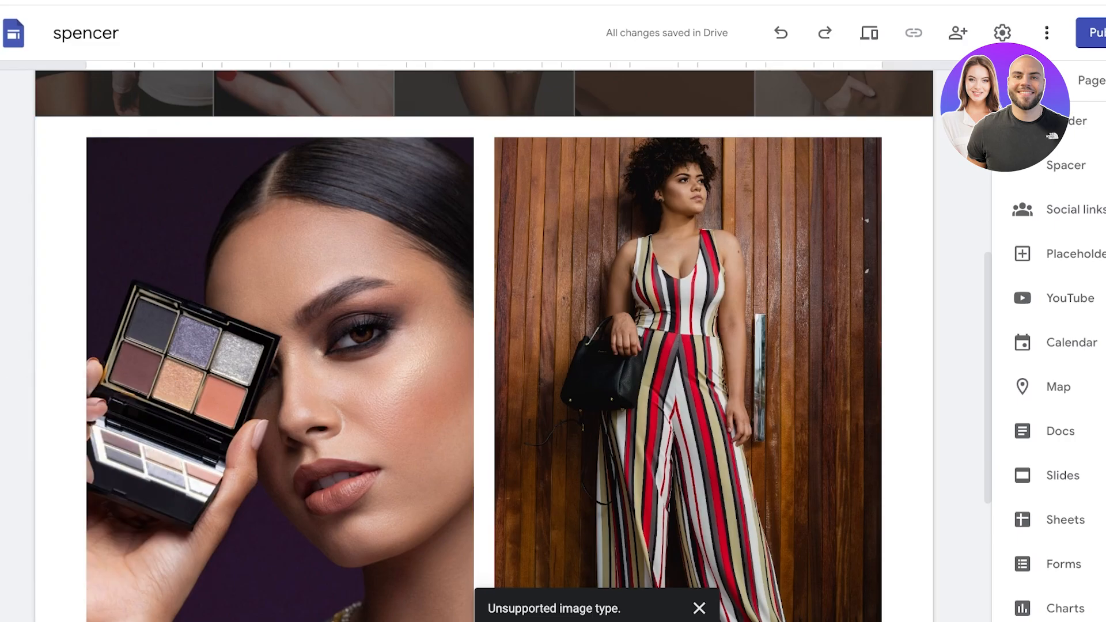
click(12, 397)
click(110, 519)
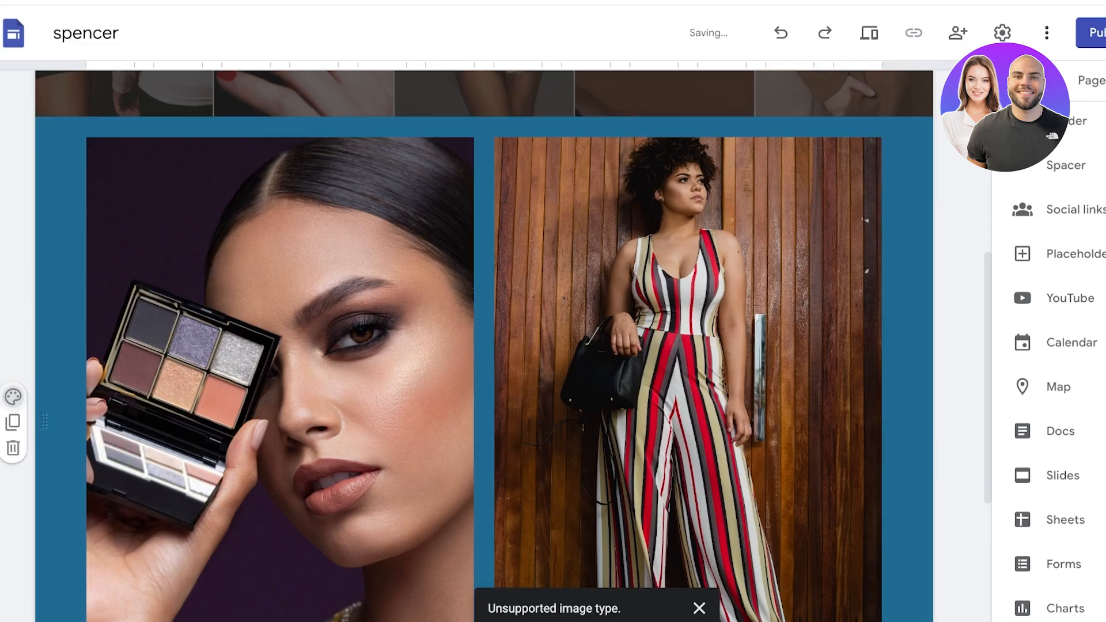
click(13, 397)
mouse_move(110, 559)
click(110, 436)
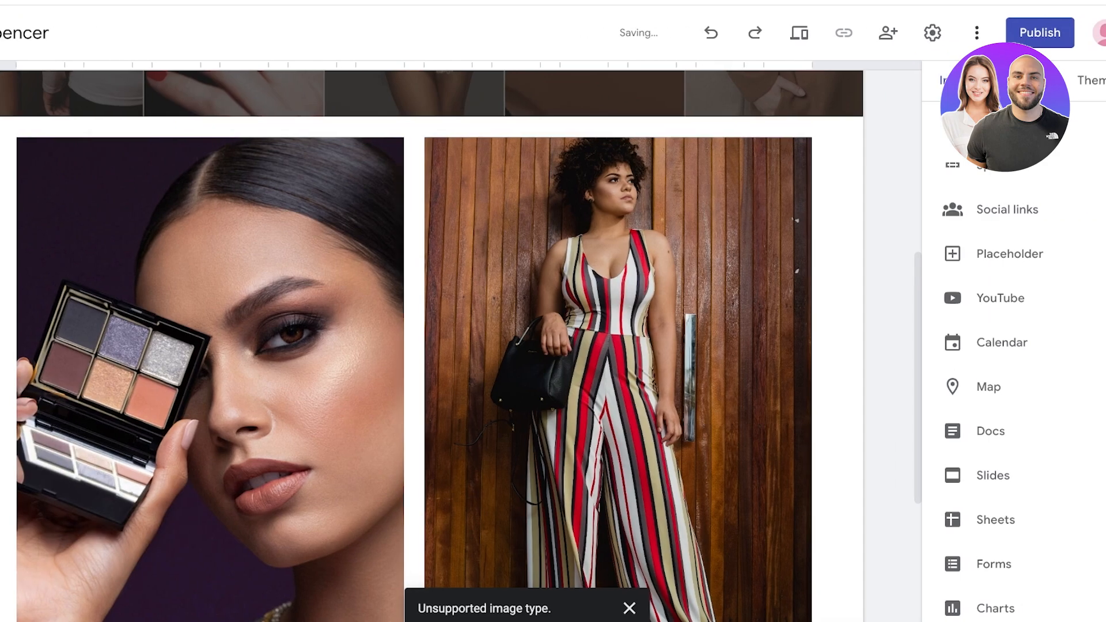
click(13, 397)
Step: Give the gallery a blue section style and set the Simple theme colour to black #000000
click(21, 518)
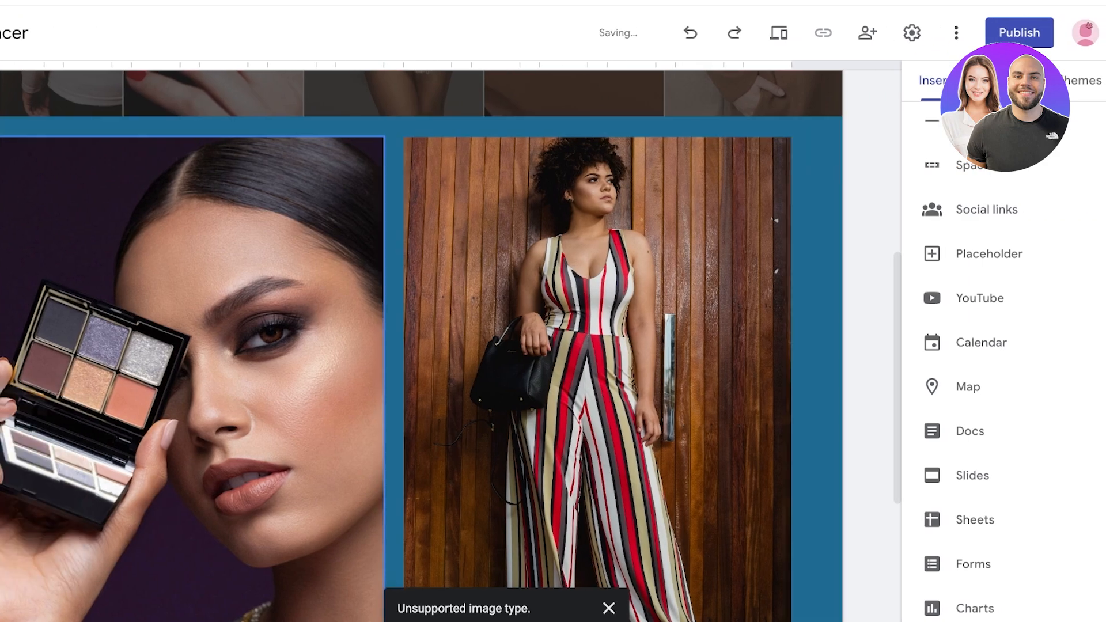
click(1083, 80)
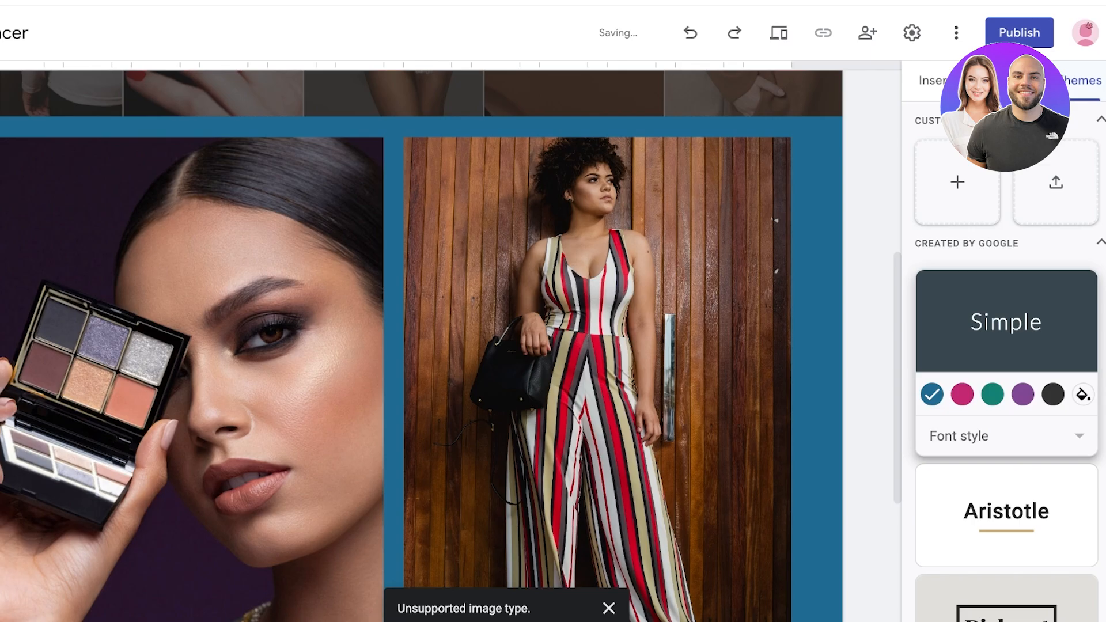
scroll(1007, 369, down, 6)
scroll(1007, 369, up, 6)
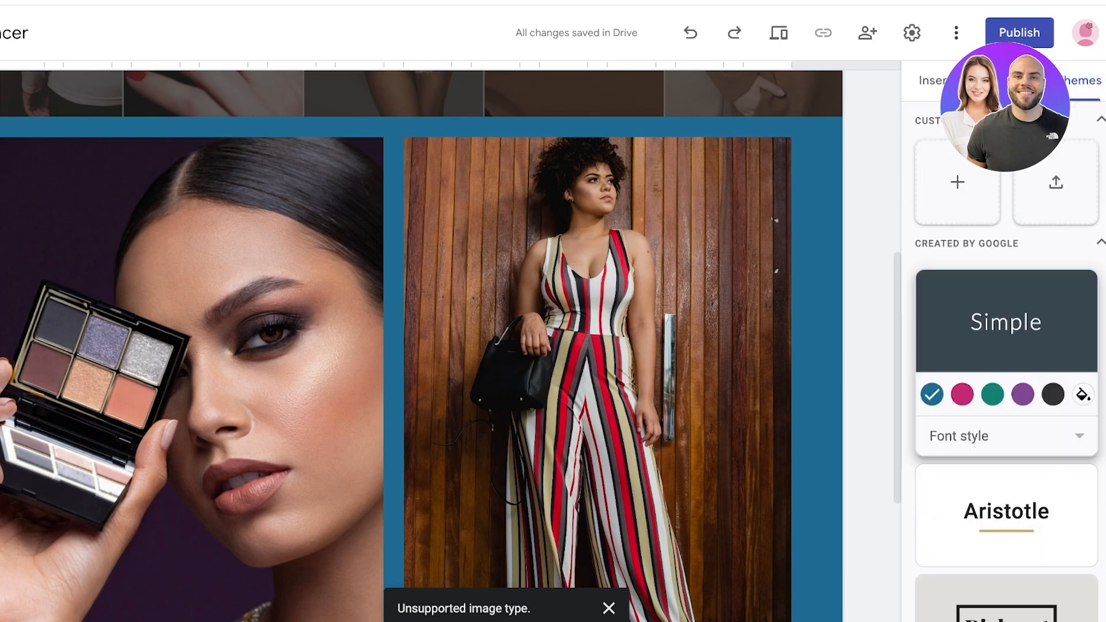
click(1053, 395)
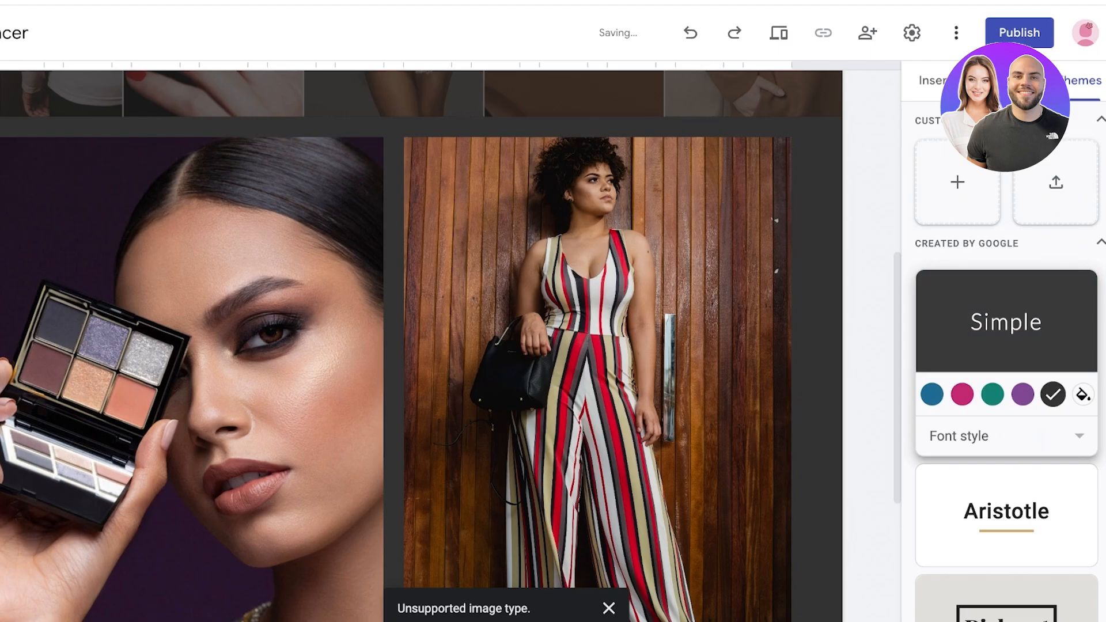
click(1083, 394)
drag(1036, 463, 1029, 475)
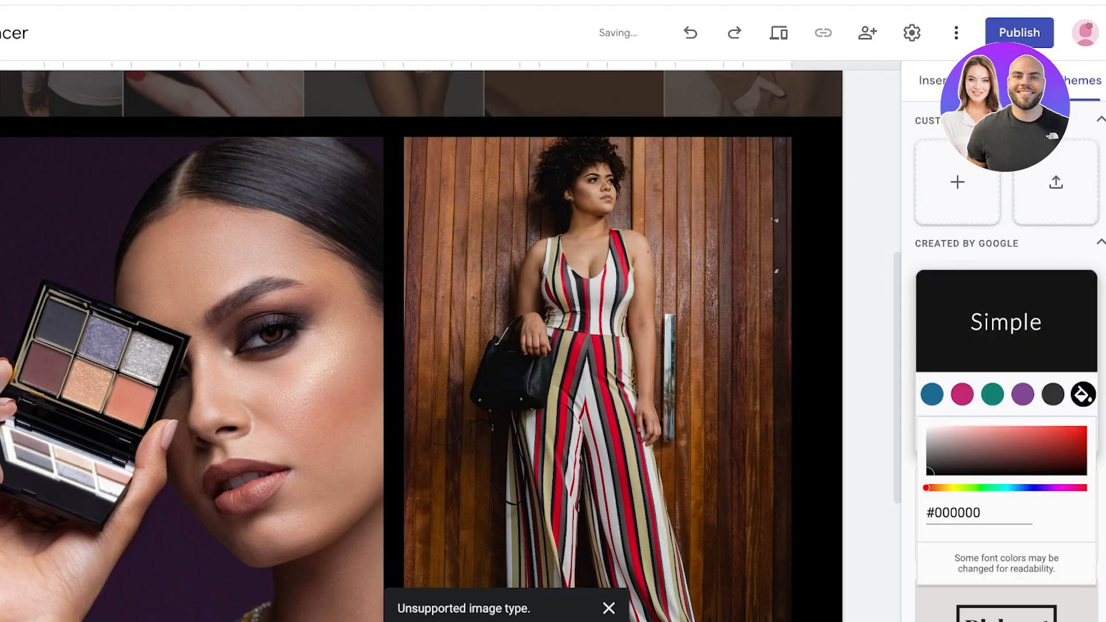
double_click(1083, 395)
Step: Collapse the built-in themes and browse the Insert panel's elements
click(1060, 244)
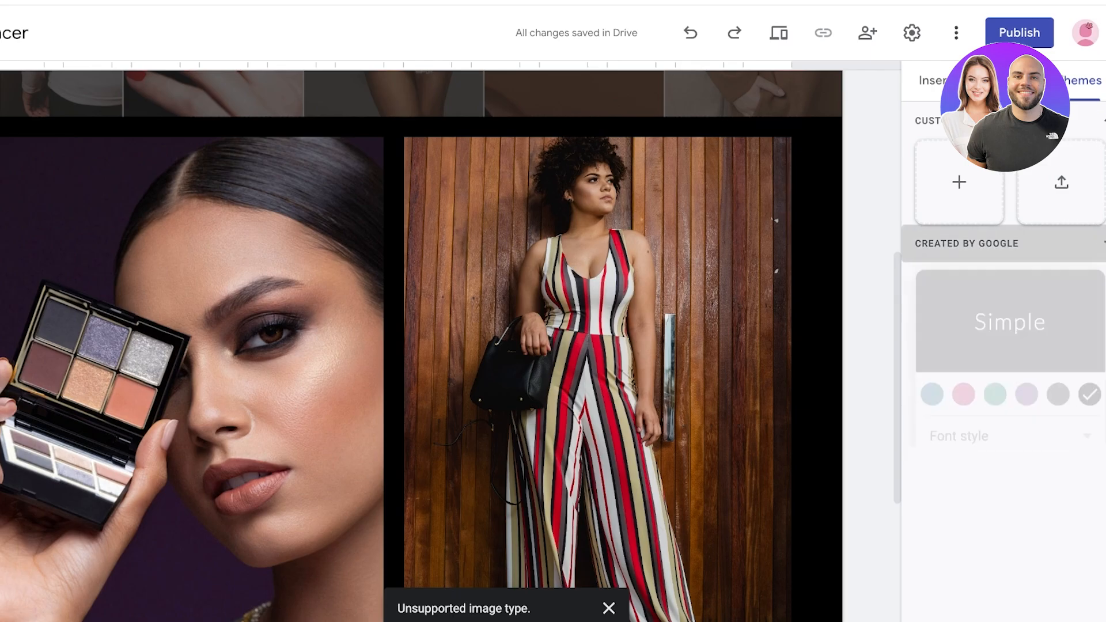
scroll(288, 346, down, 4)
scroll(288, 346, up, 1)
scroll(599, 322, up, 4)
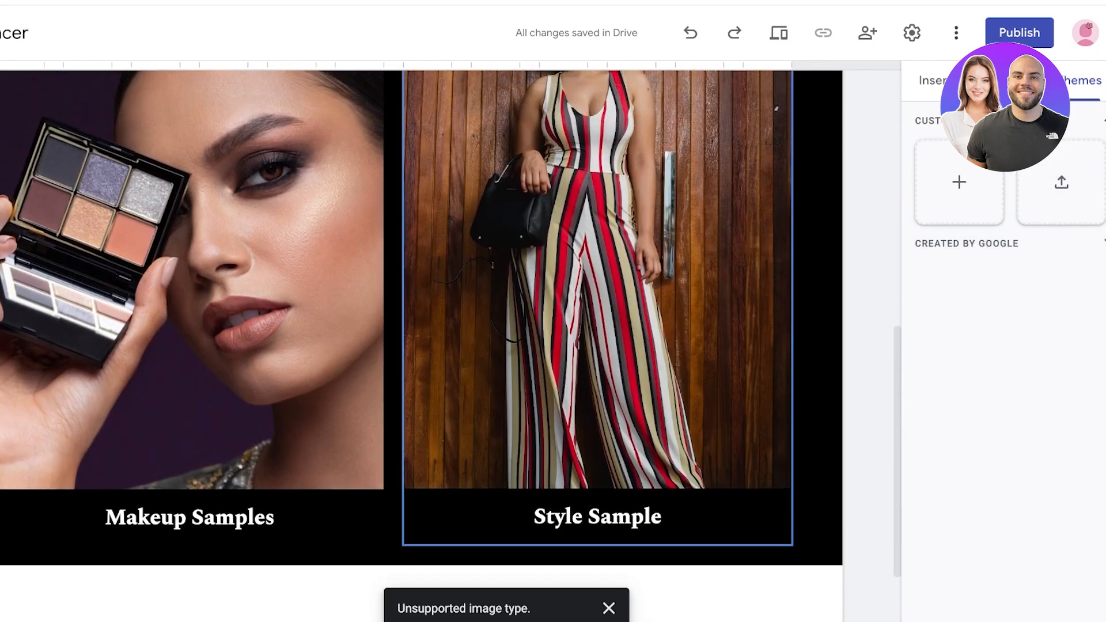
click(933, 80)
scroll(420, 346, down, 4)
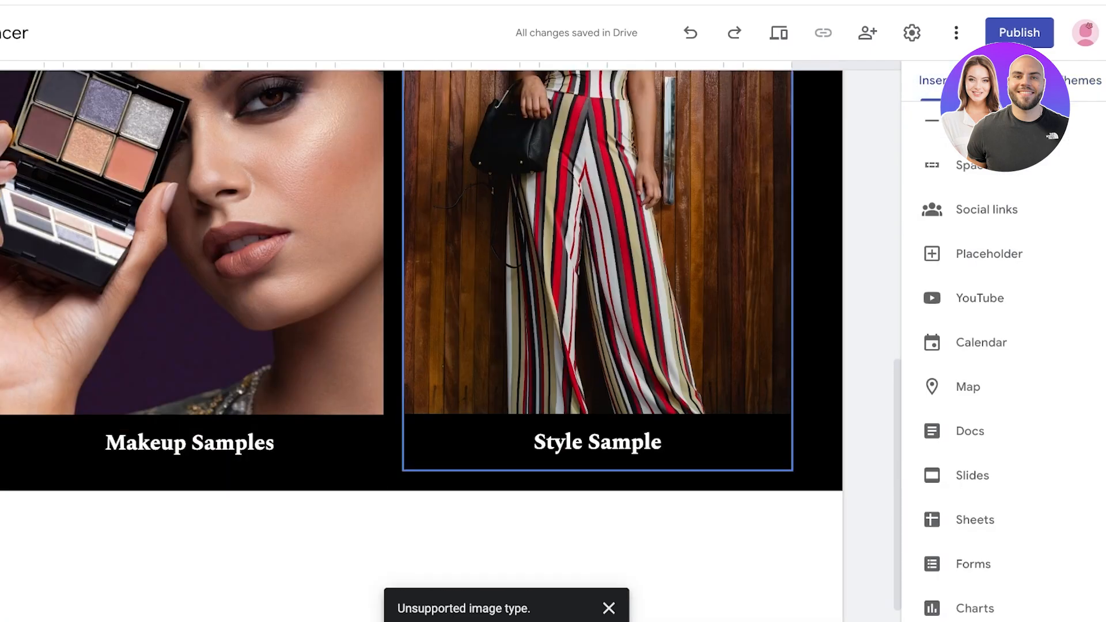
scroll(421, 345, up, 10)
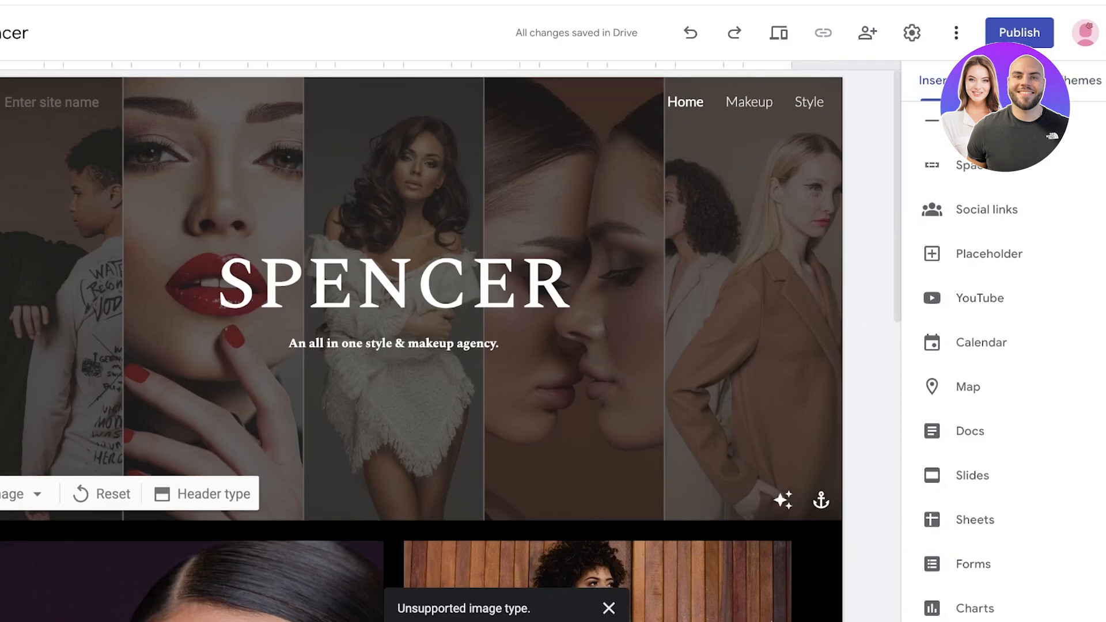
scroll(421, 345, down, 8)
scroll(420, 346, down, 3)
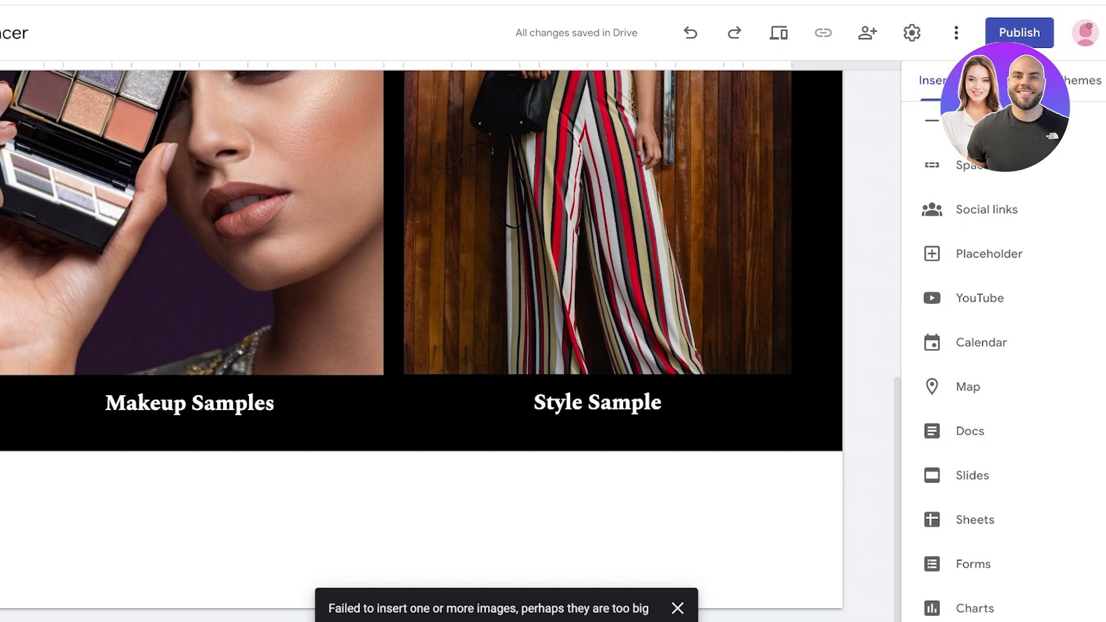
scroll(599, 403, up, 8)
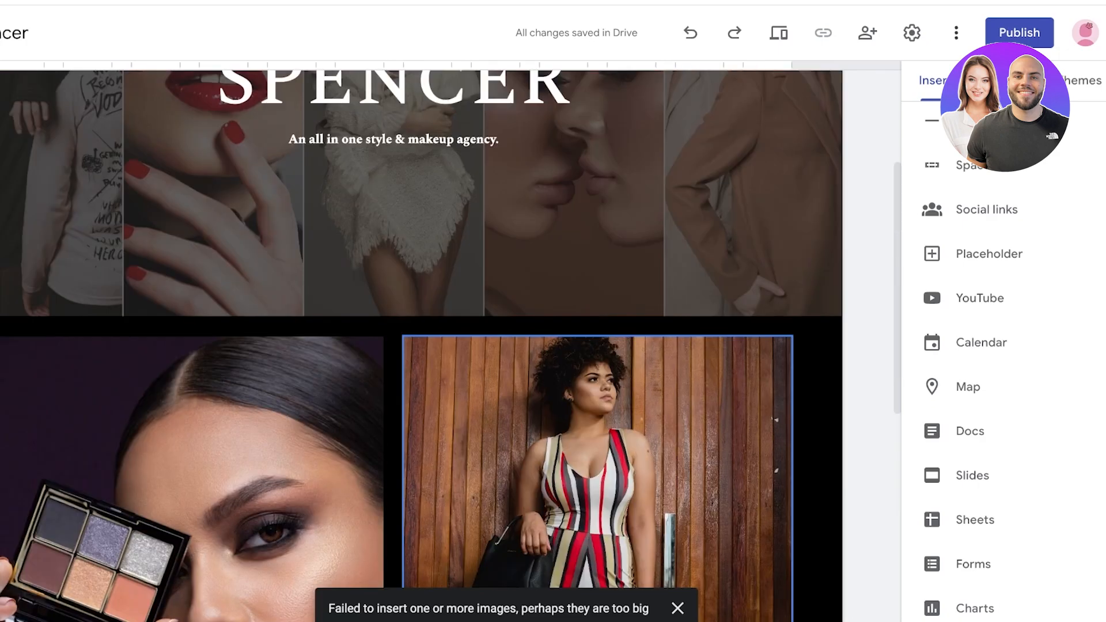
Step: Show the Pages list with Home, Makeup and Style, and scroll to the page bottom
click(1006, 81)
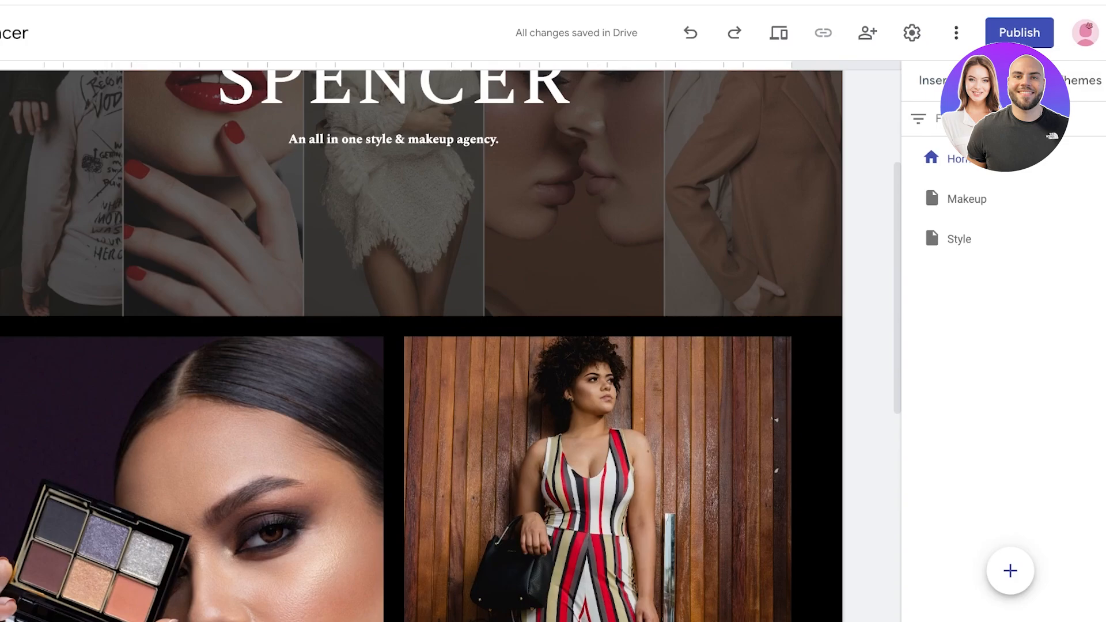
scroll(421, 345, up, 4)
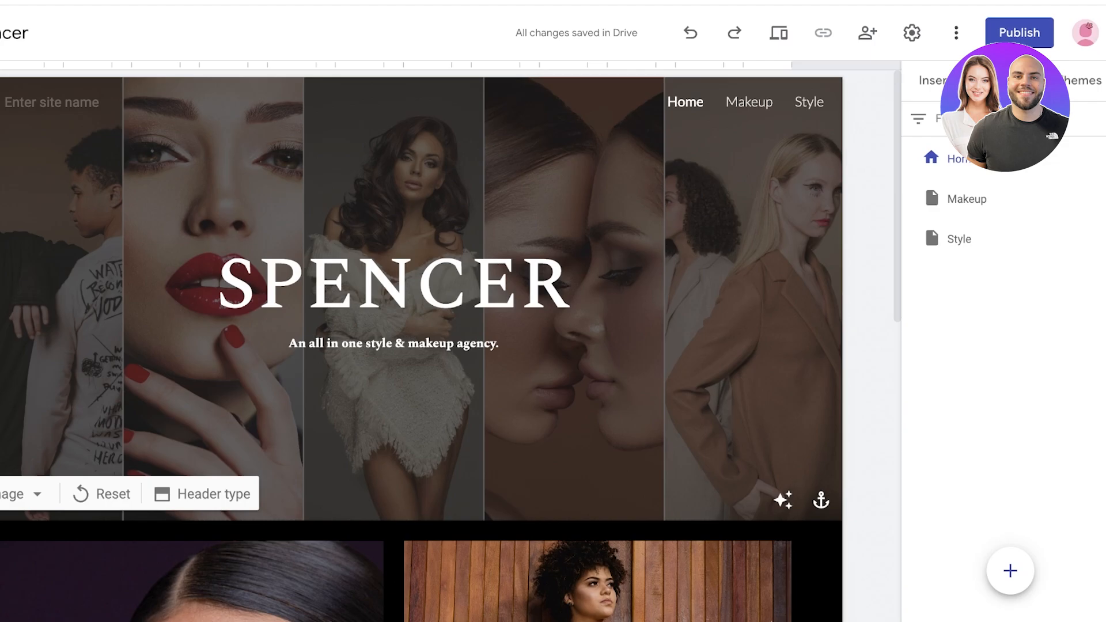
scroll(598, 288, down, 10)
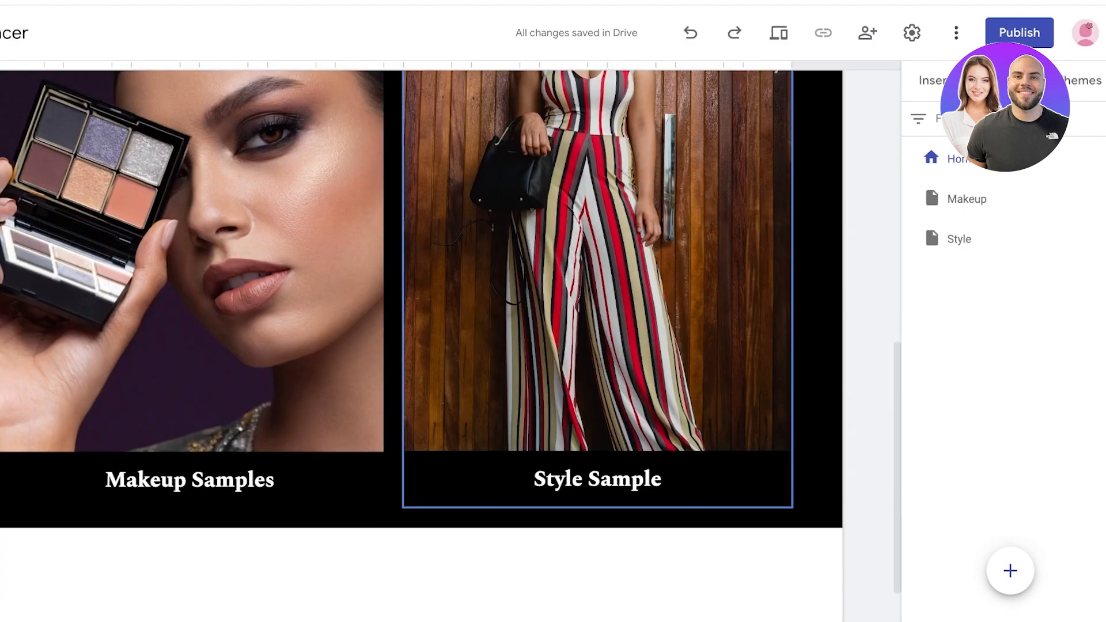
scroll(449, 340, down, 1)
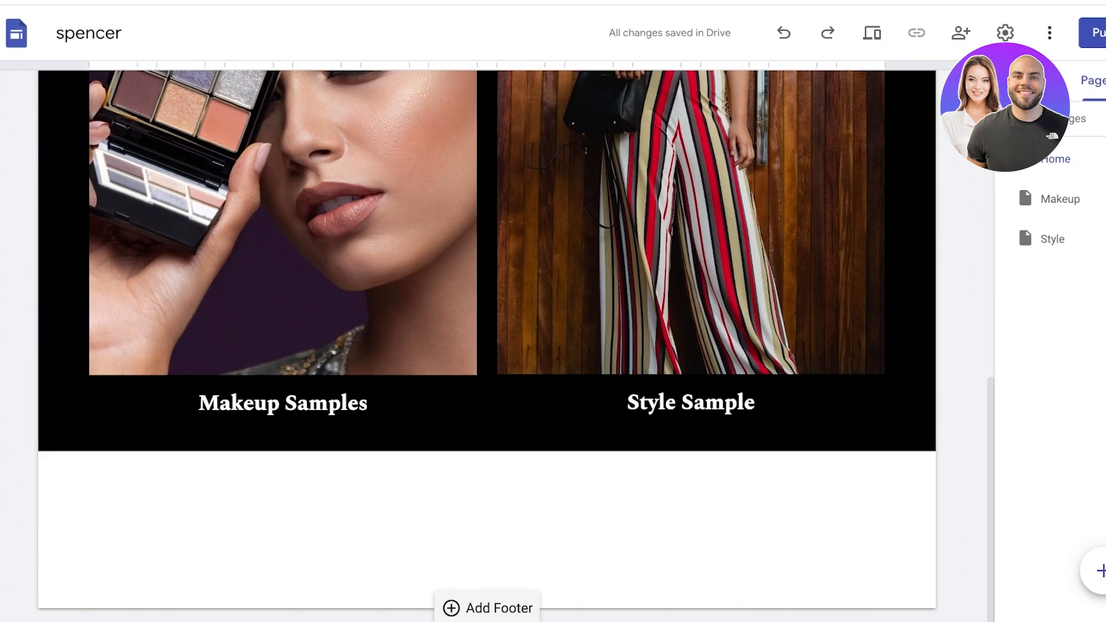
Step: Add a footer reading 'Contact Us :' with an e-mail address, plus a phone number below
click(487, 608)
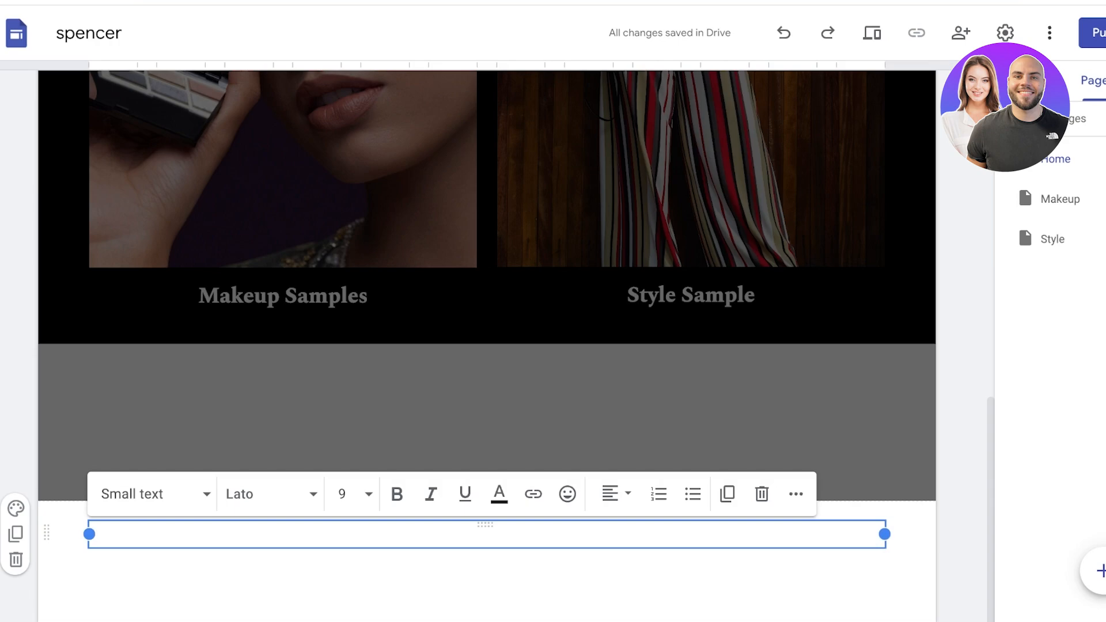
text(s)
key(BackSpace)
text(Co)
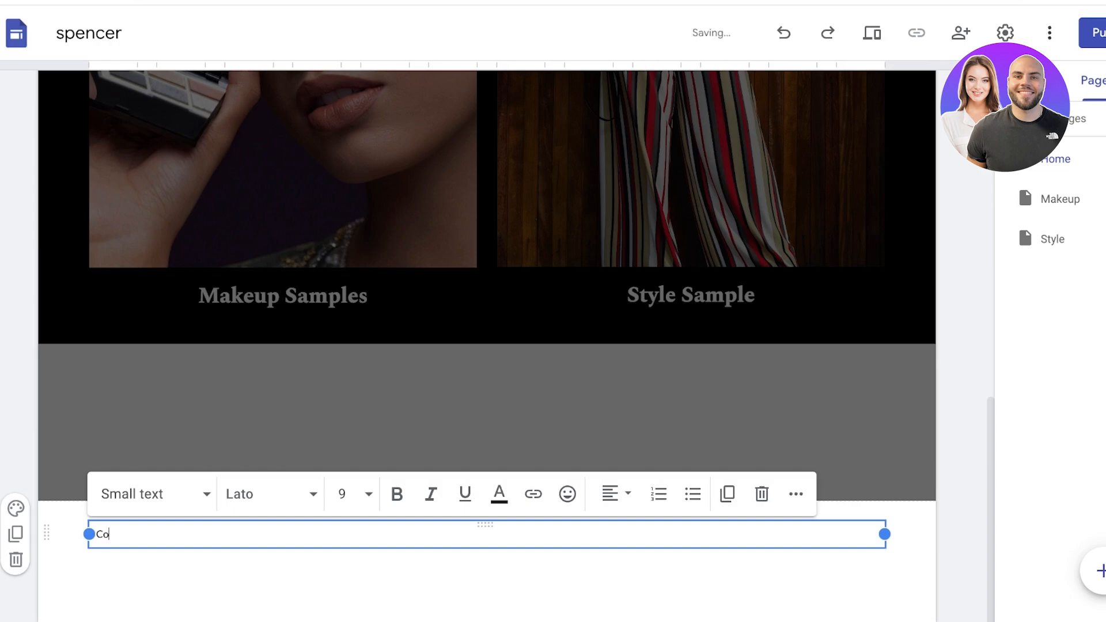
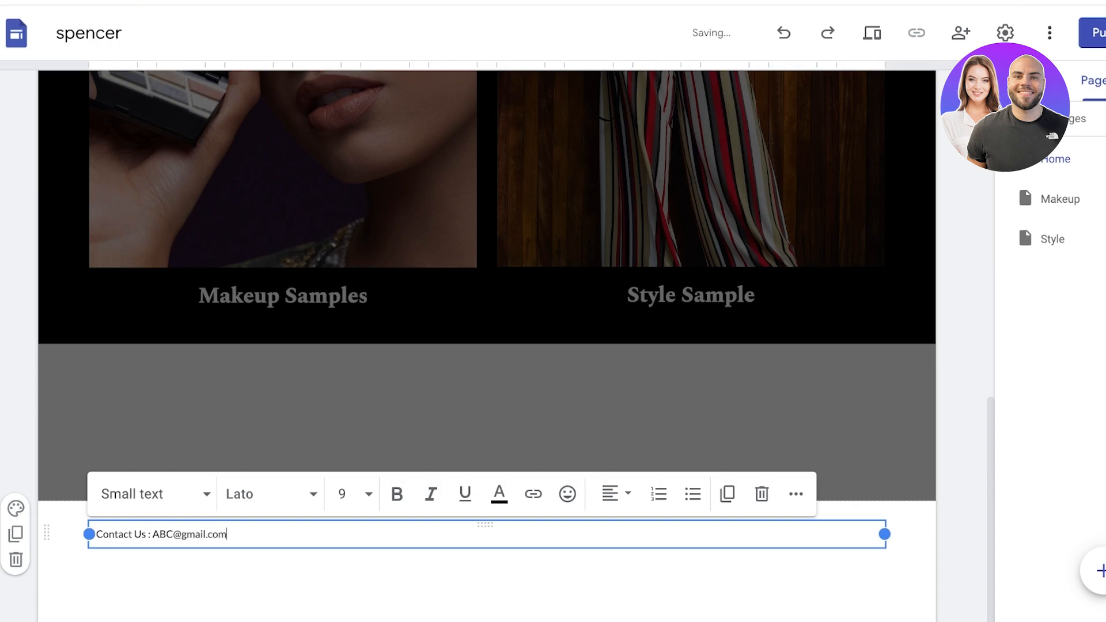
key(Return)
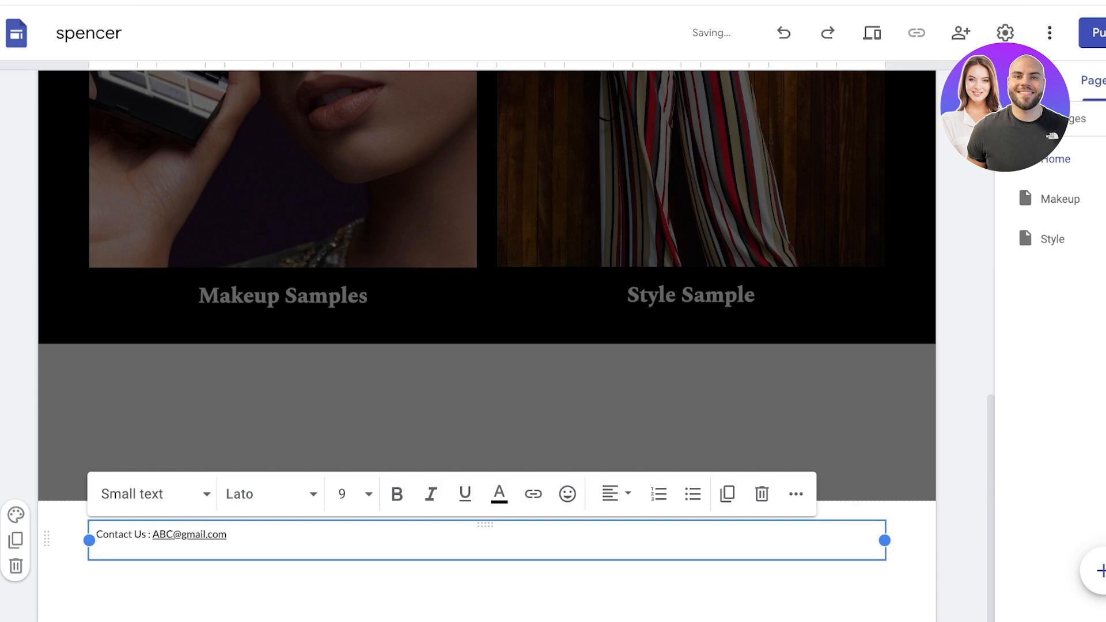
text(234567)
key(Return)
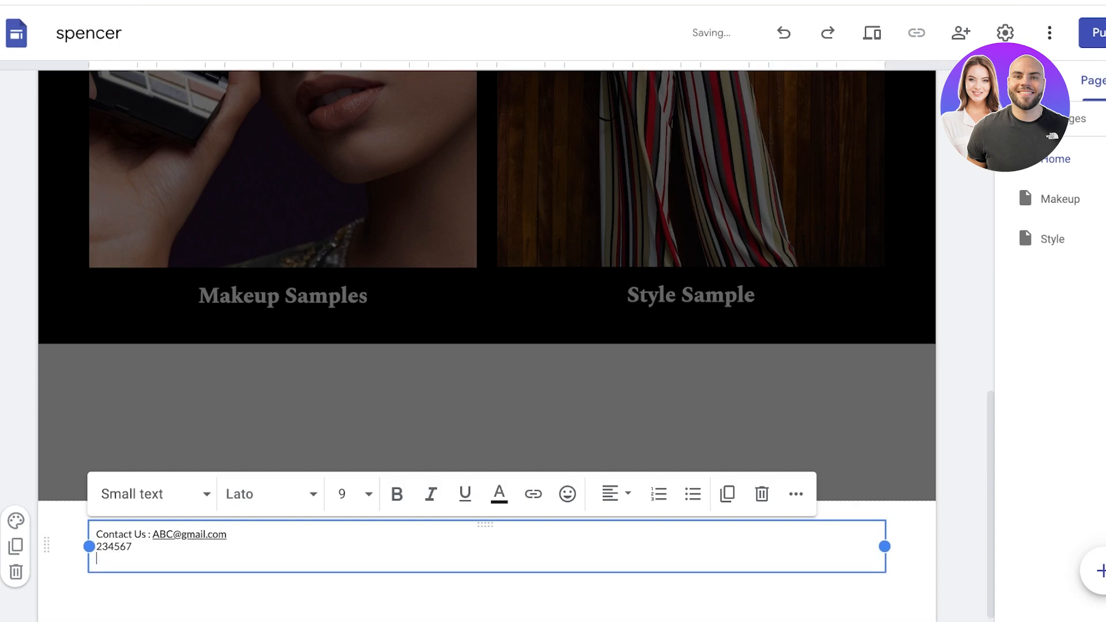
click(359, 423)
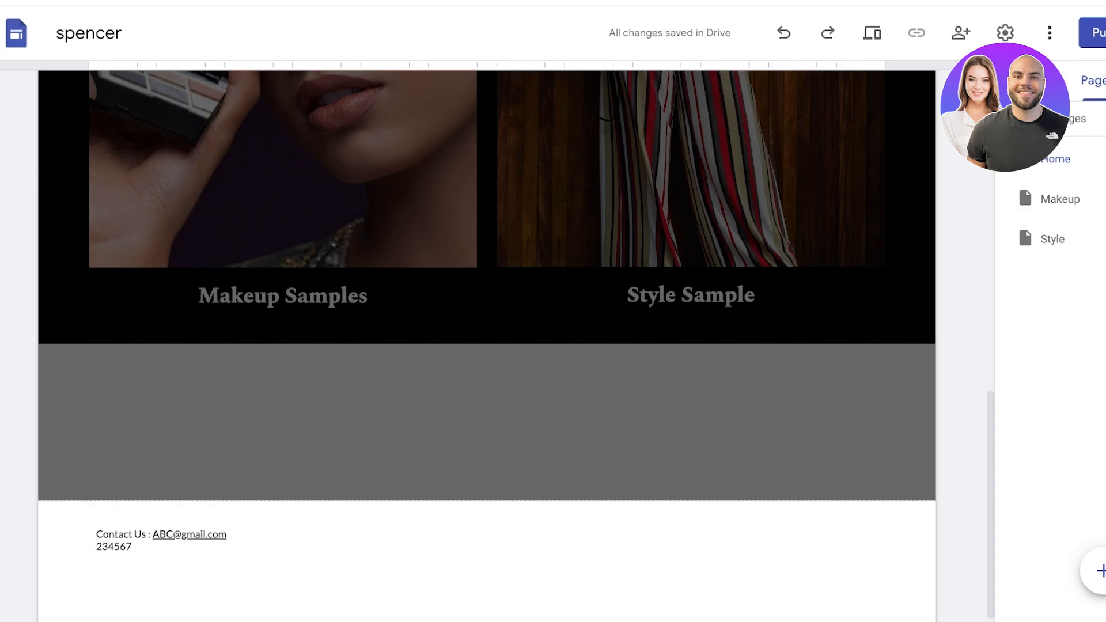
click(487, 423)
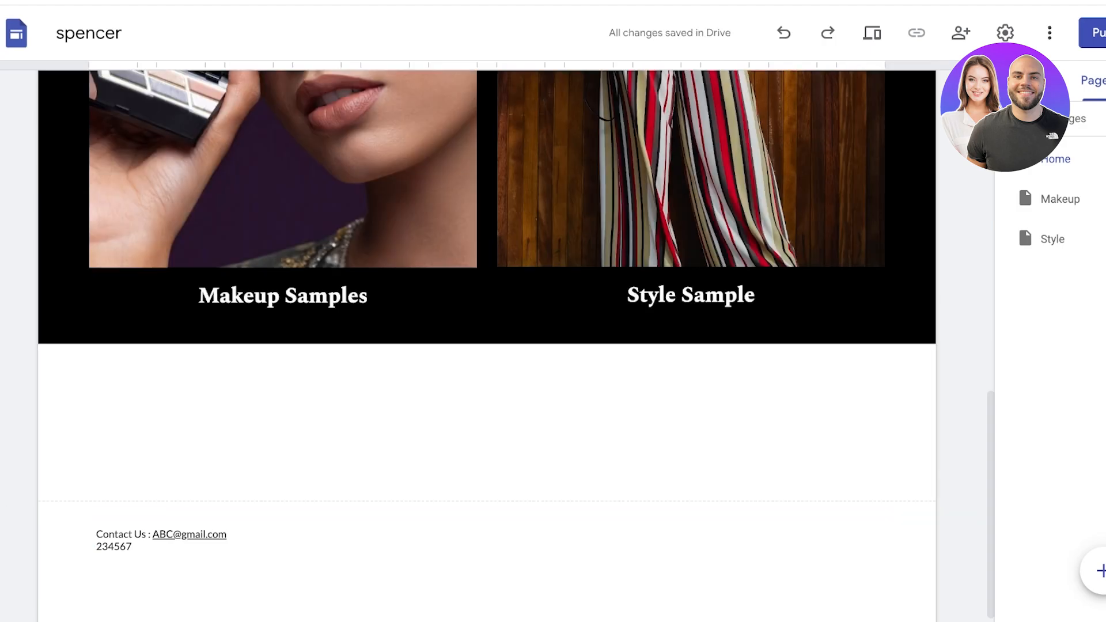
Step: Show the Insert panel with text box, embed, Drive and content block options
scroll(487, 547, down, 1)
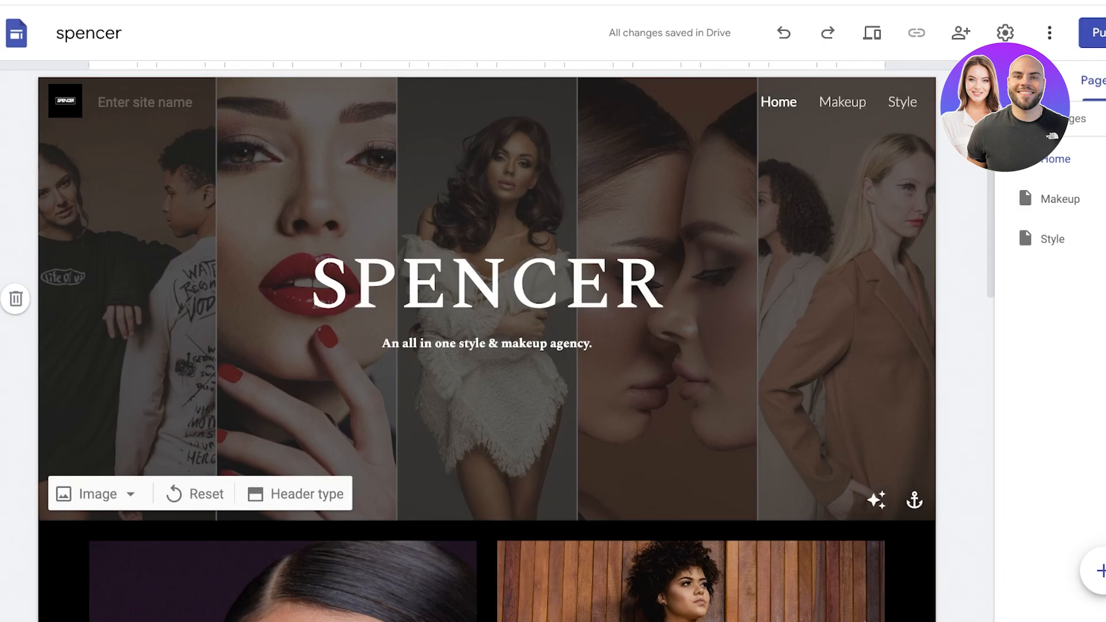
scroll(487, 346, down, 2)
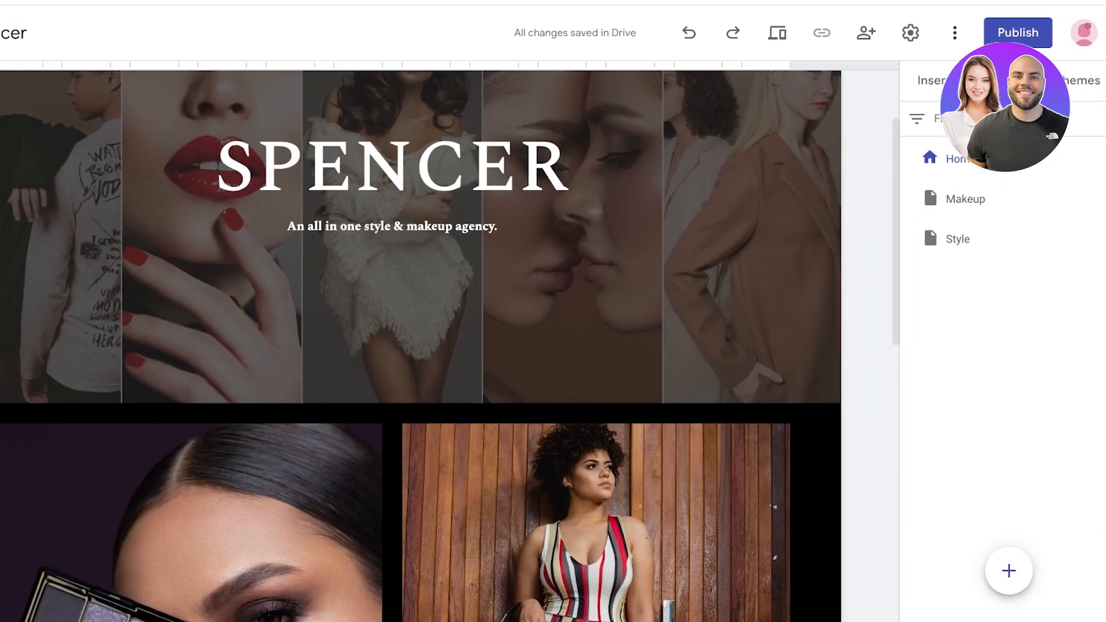
click(1029, 81)
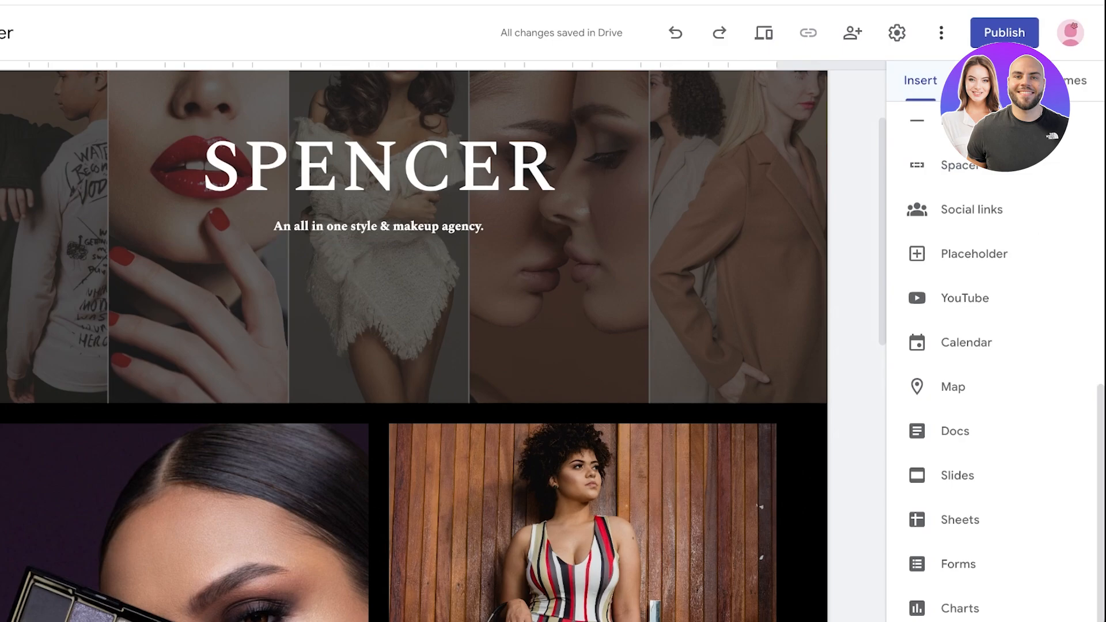
scroll(991, 346, up, 10)
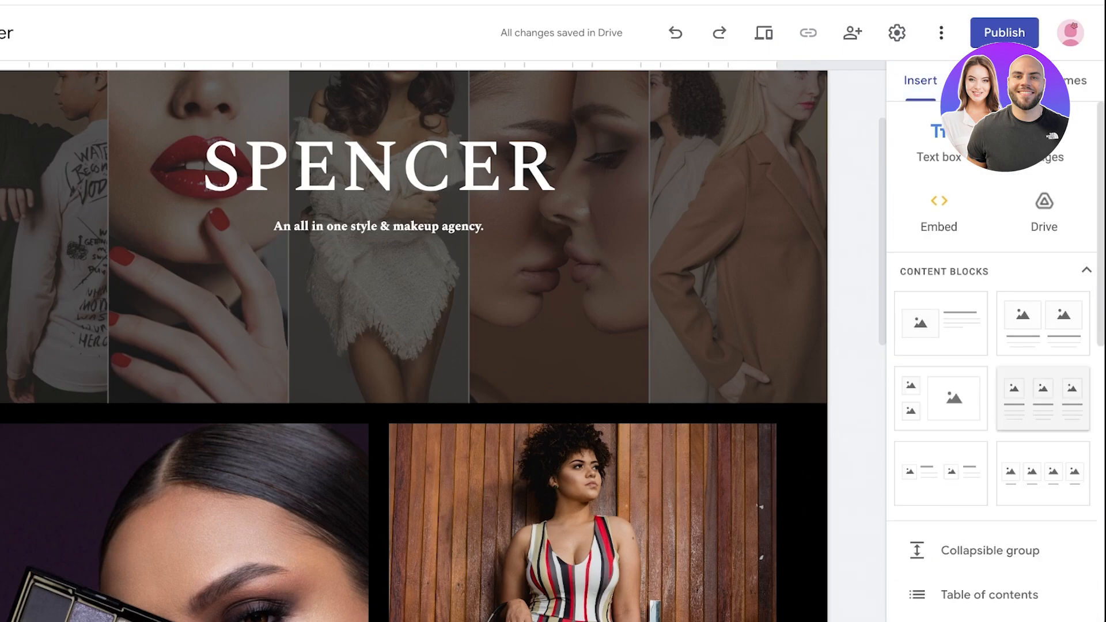
scroll(414, 345, down, 1)
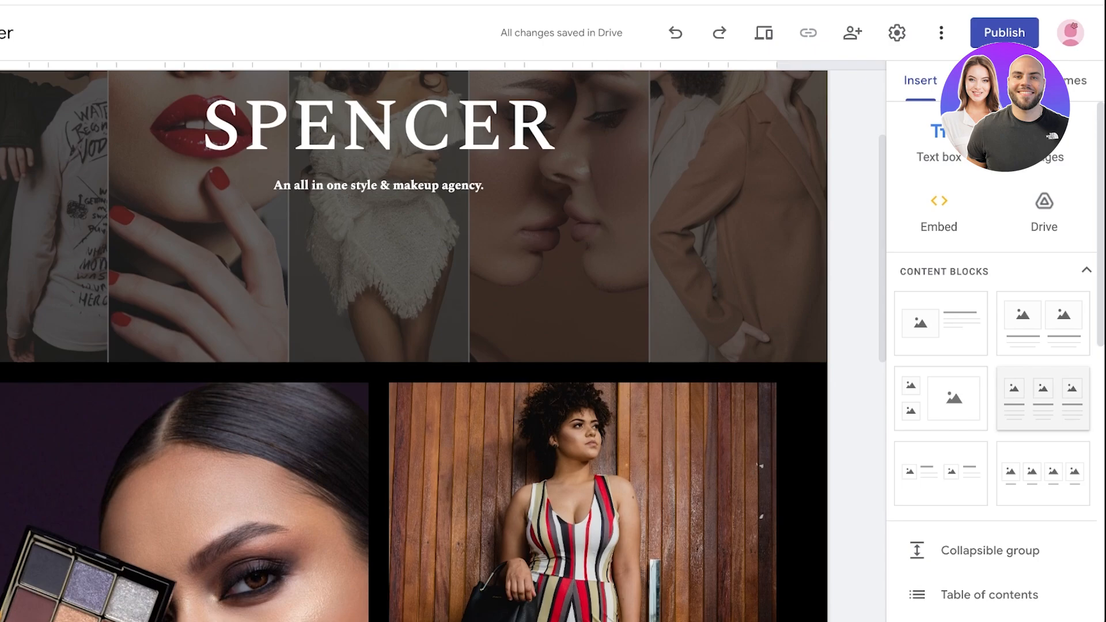
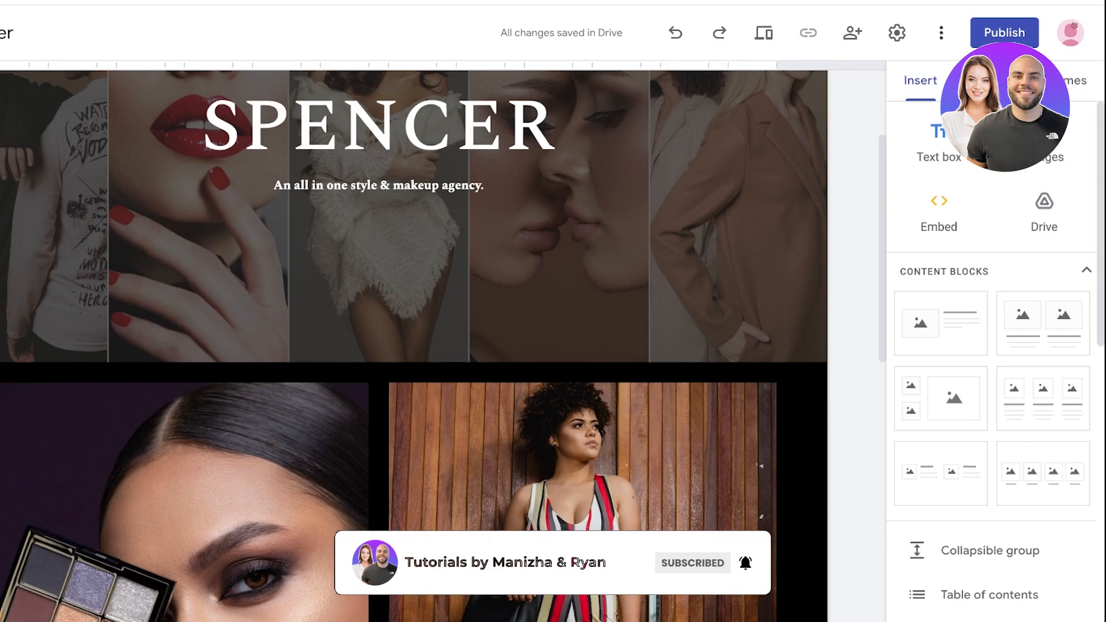
Step: Scroll through the Insert panel's element list to reach the Forms option
scroll(991, 387, down, 10)
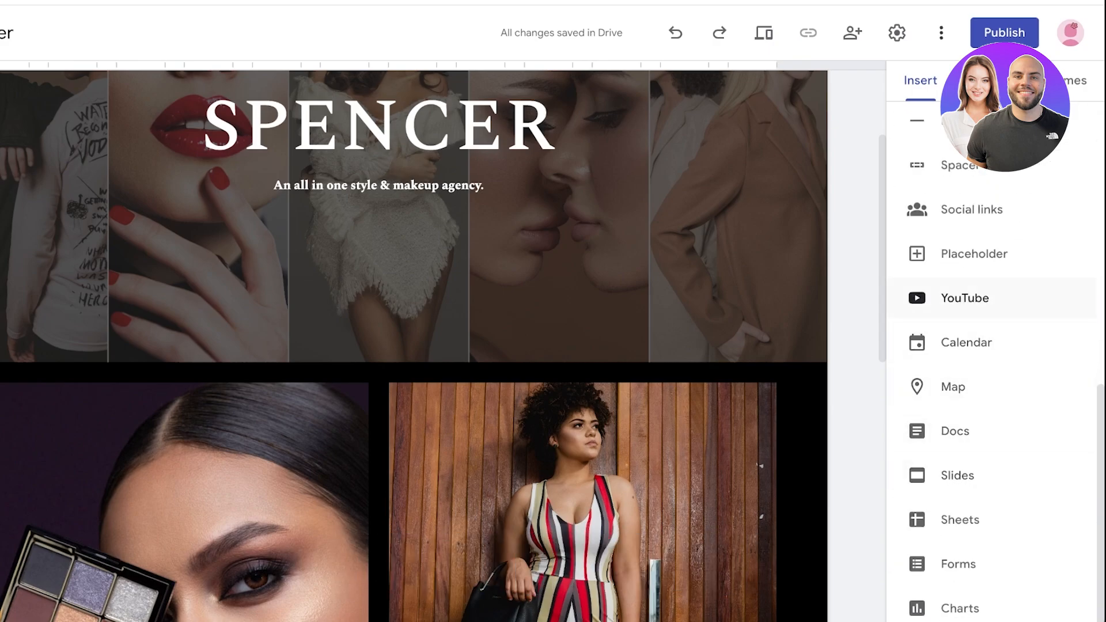
scroll(992, 298, up, 3)
scroll(991, 311, up, 3)
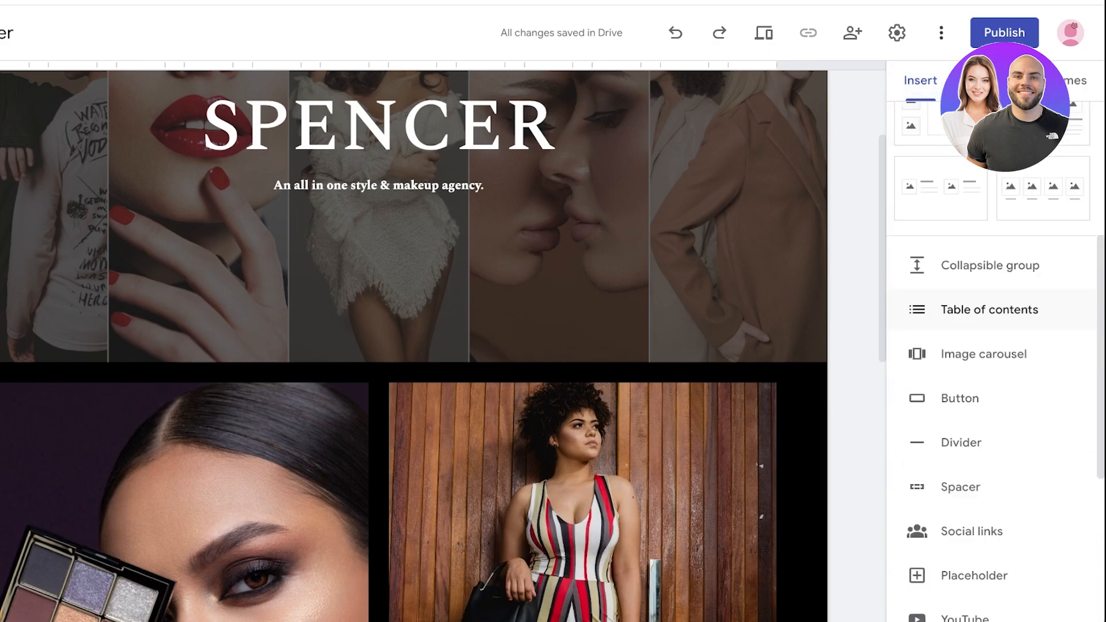
scroll(992, 398, down, 3)
scroll(991, 380, down, 3)
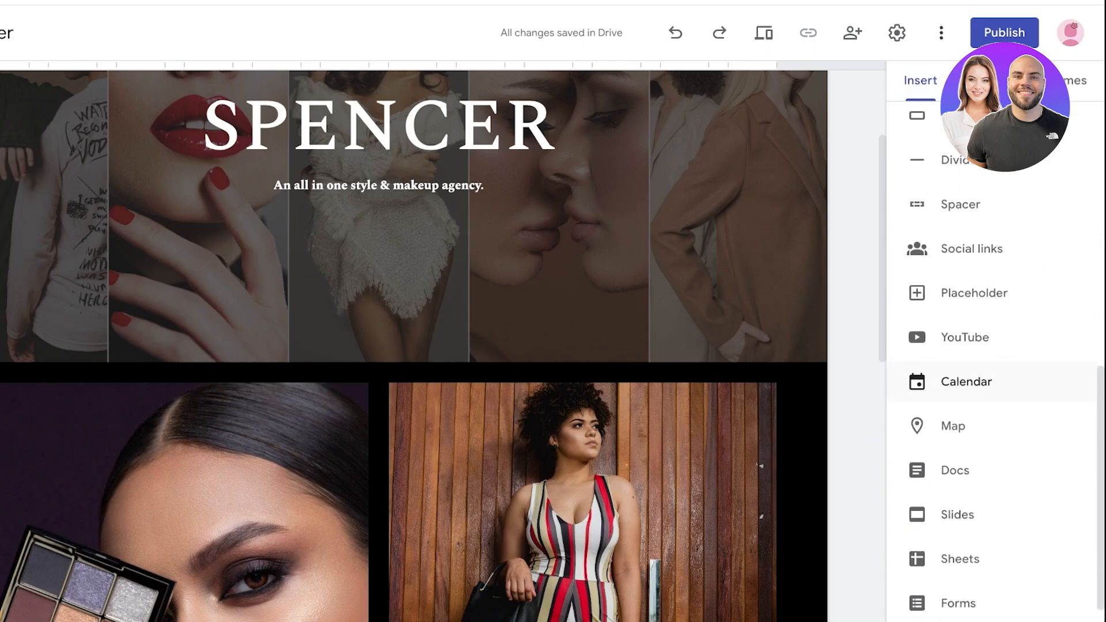
Step: Insert the 'Event registration' Google Form below the samples and drag it to a smaller size
click(959, 565)
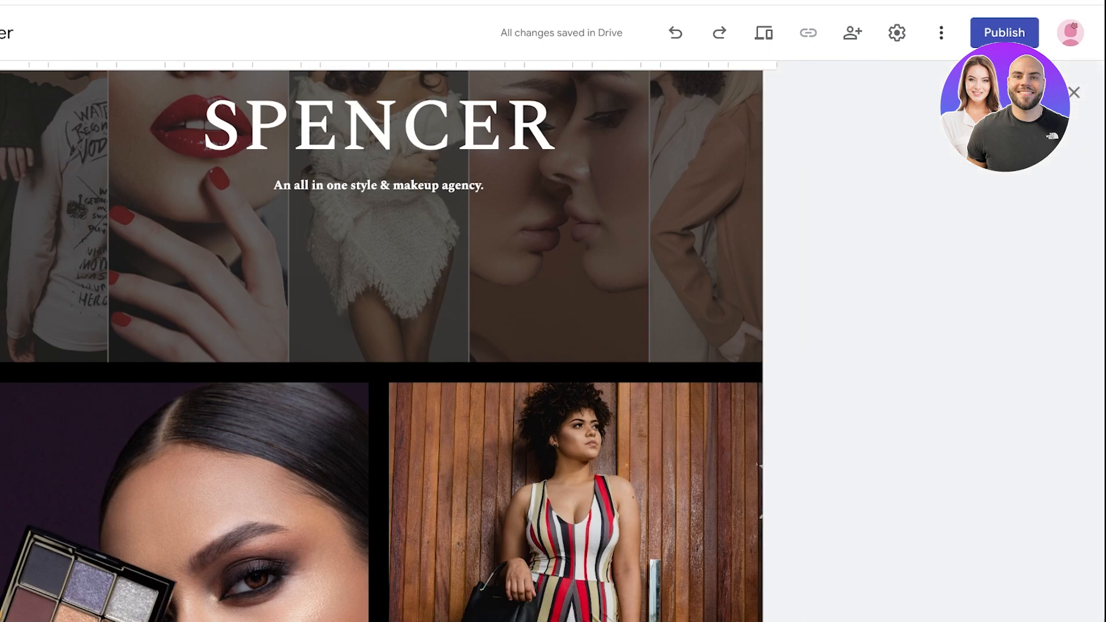
scroll(933, 380, down, 3)
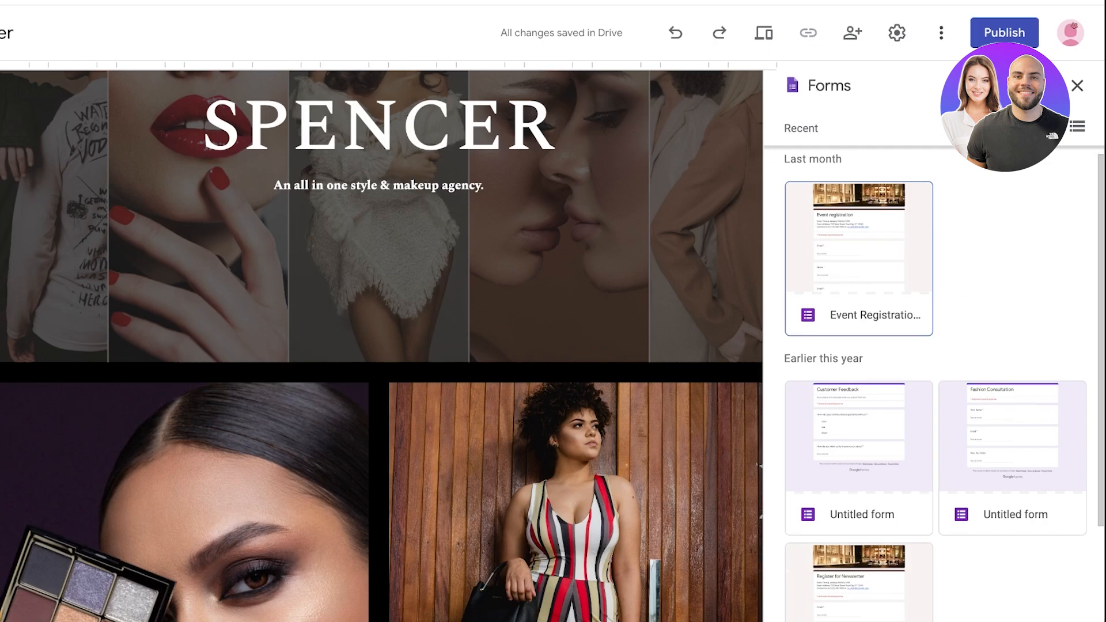
scroll(382, 346, down, 5)
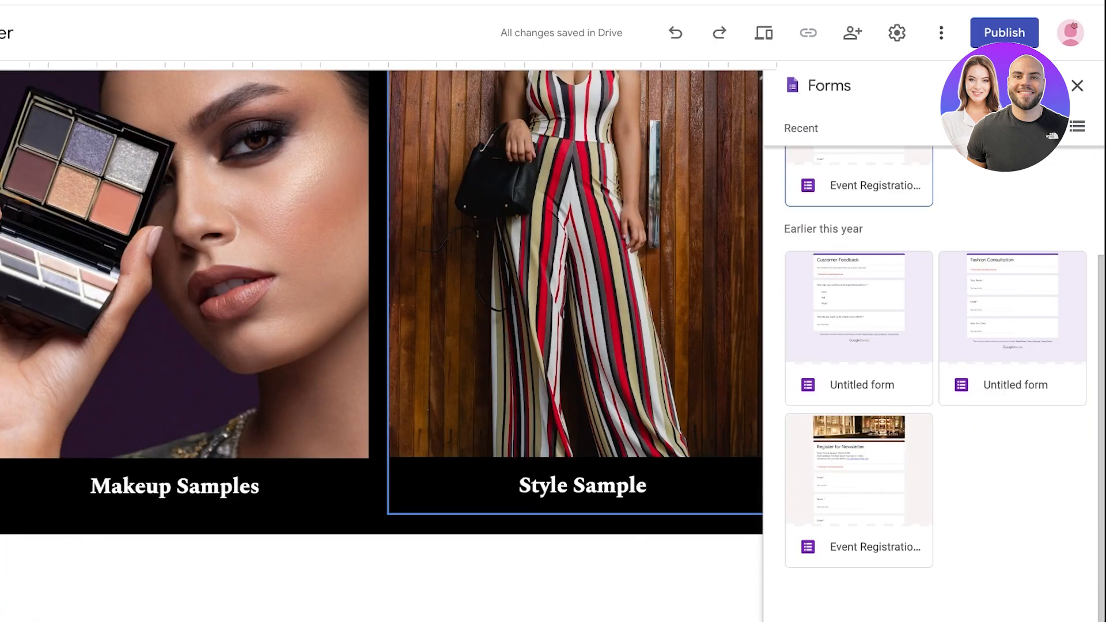
click(859, 183)
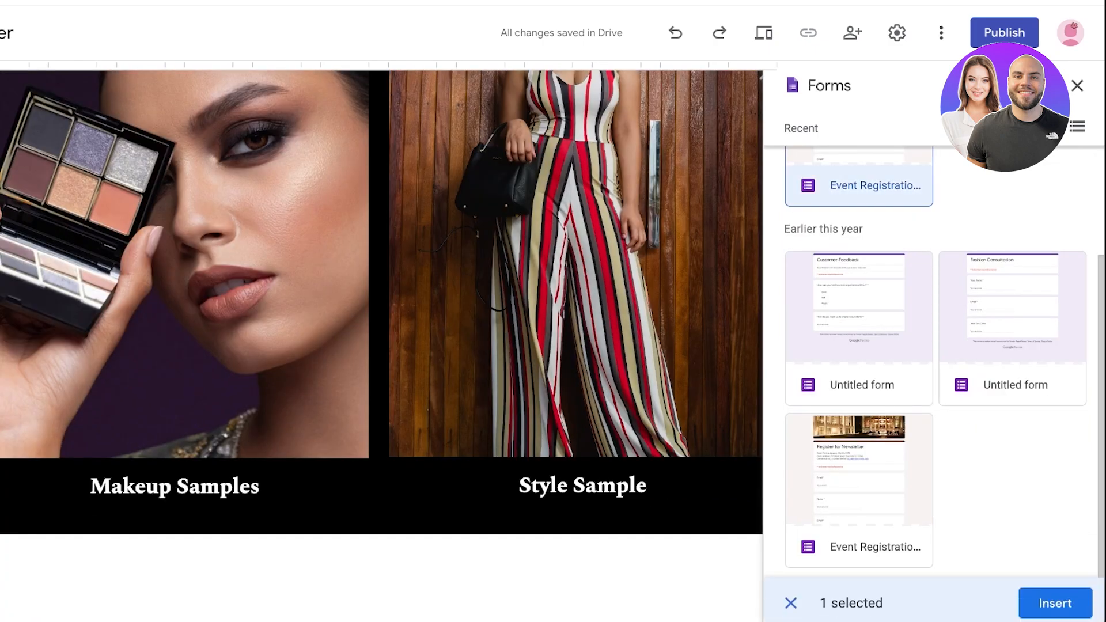
click(1055, 603)
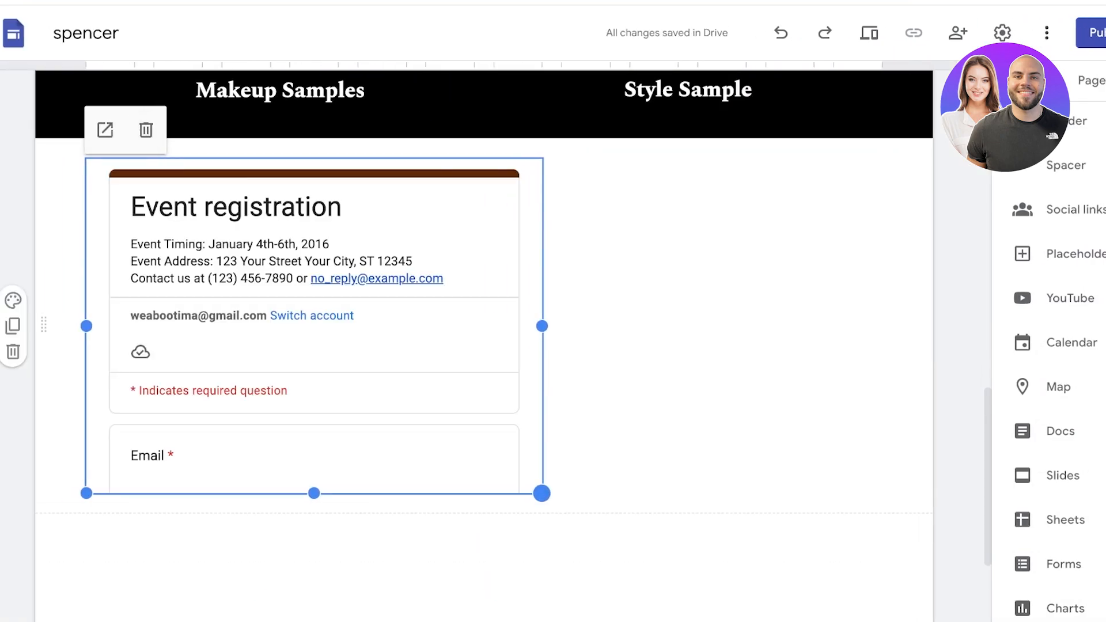
drag(542, 493, 678, 301)
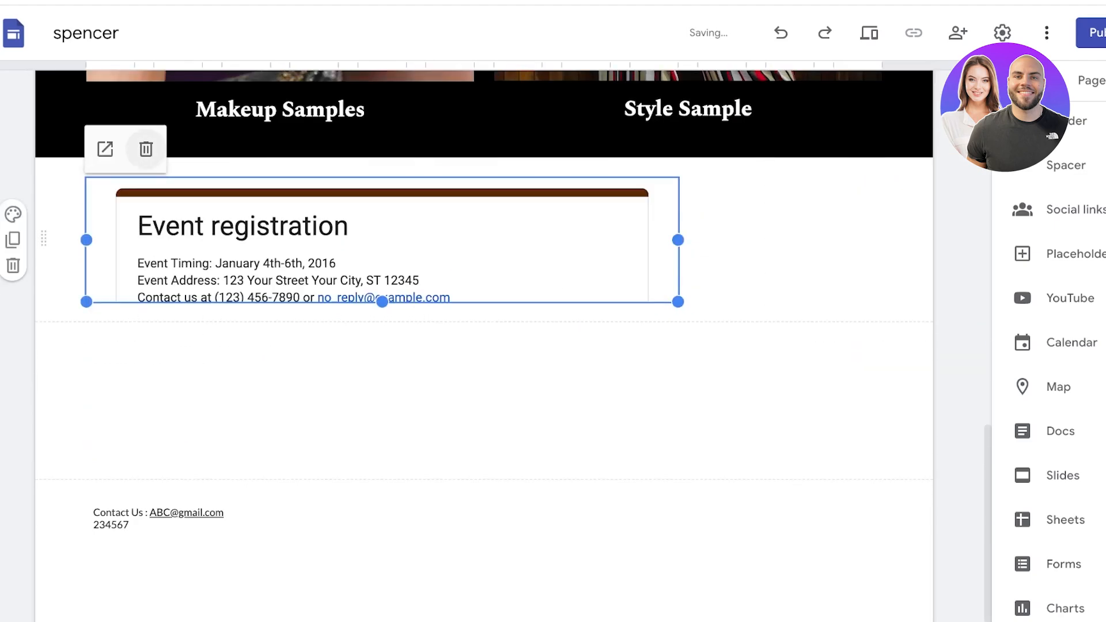
scroll(484, 346, up, 8)
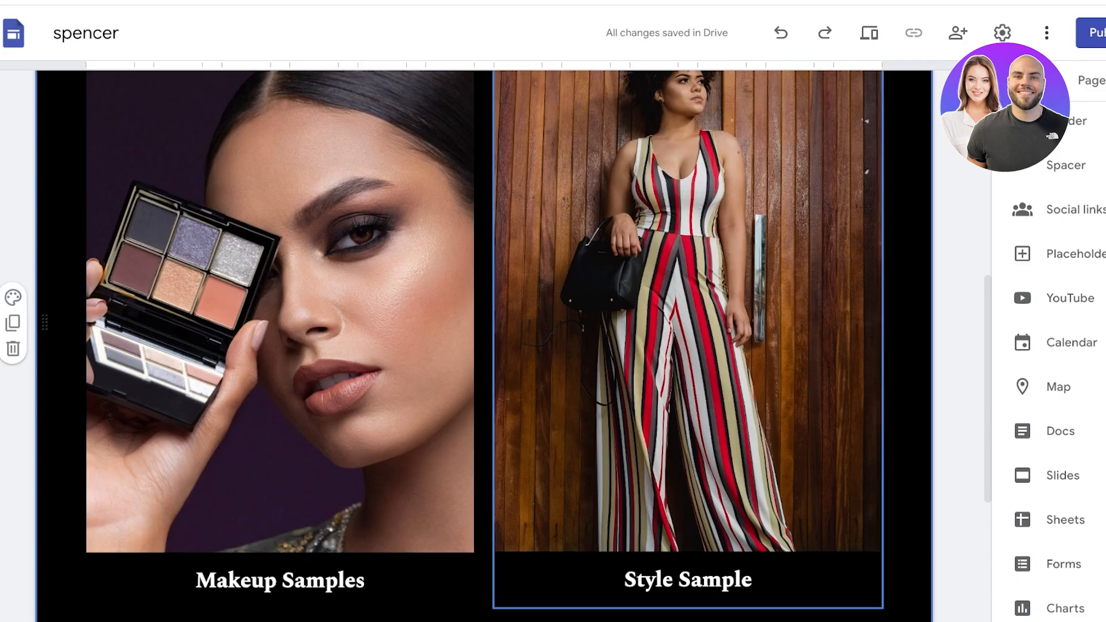
Step: Search 'forms' in a new tab, open Google Forms, and start a Blank form from the template gallery
key(super+t)
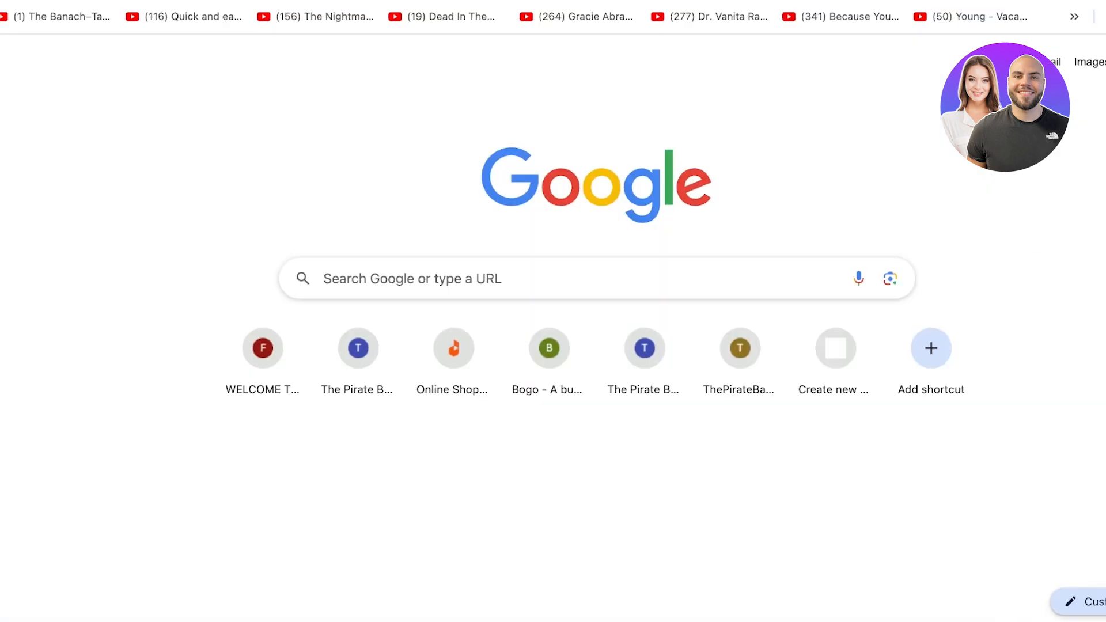
text(forms)
key(Return)
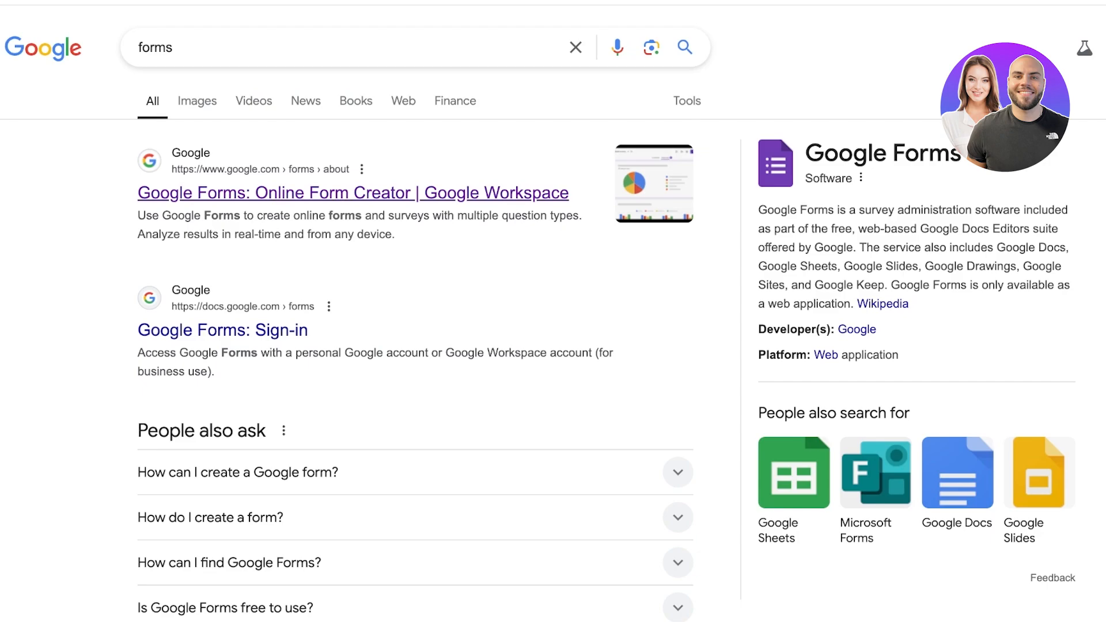
click(354, 192)
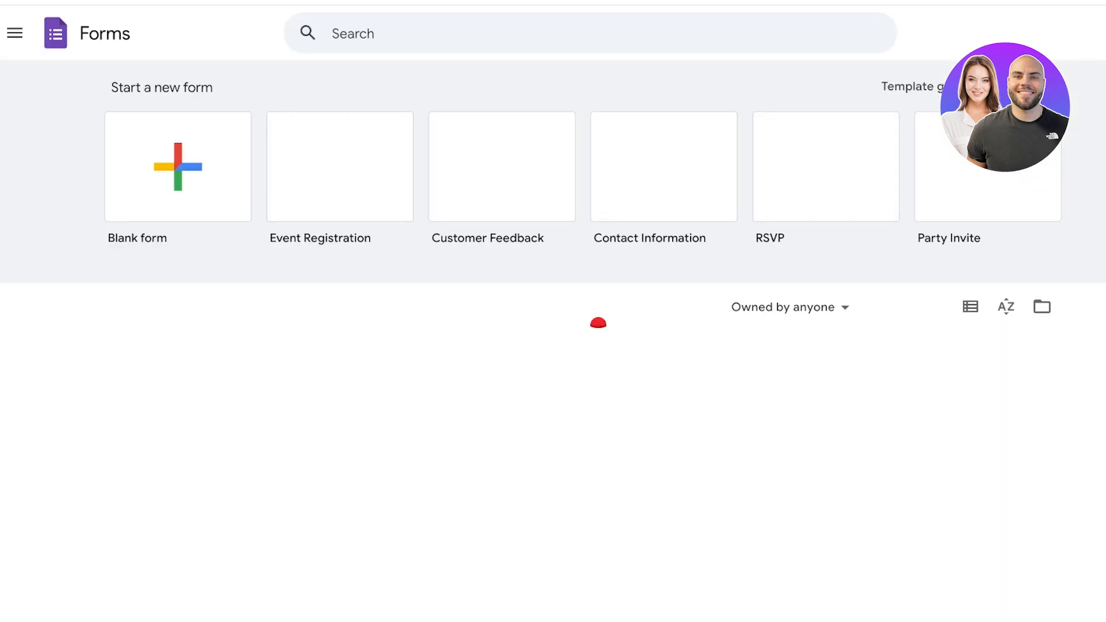
click(893, 87)
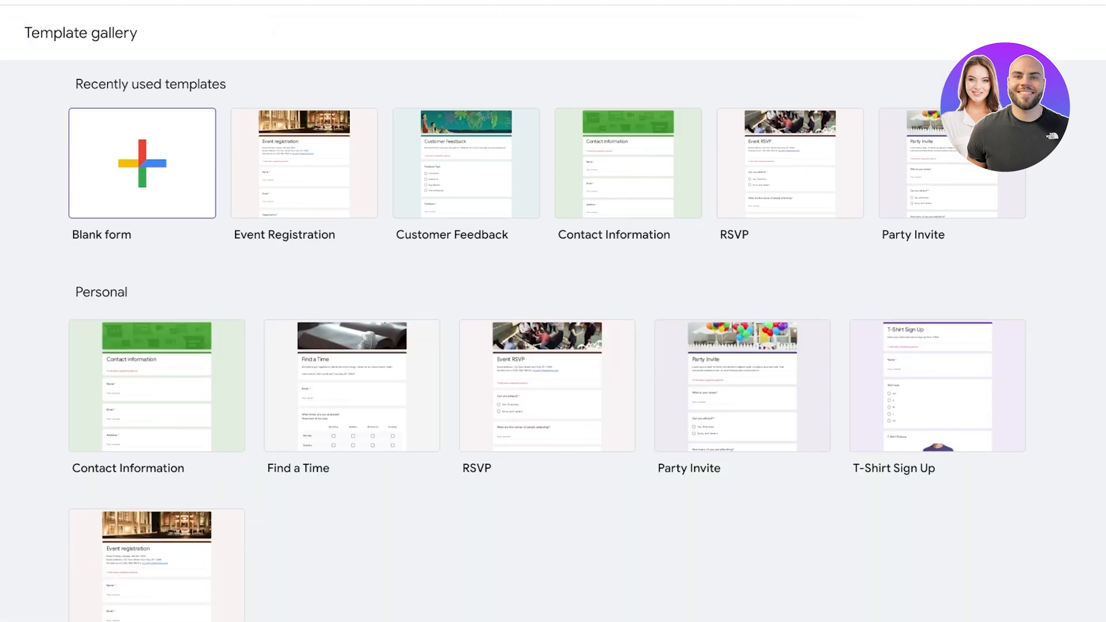
click(143, 163)
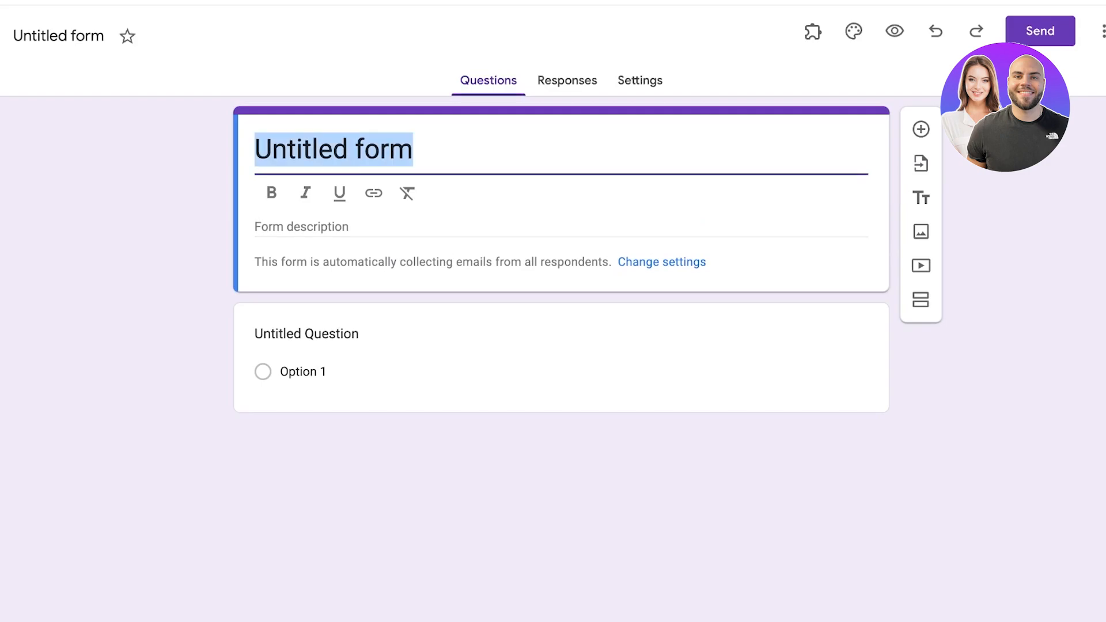
Step: Title the form 'Contact Us' and make the first question a short answer
text(Contact Us)
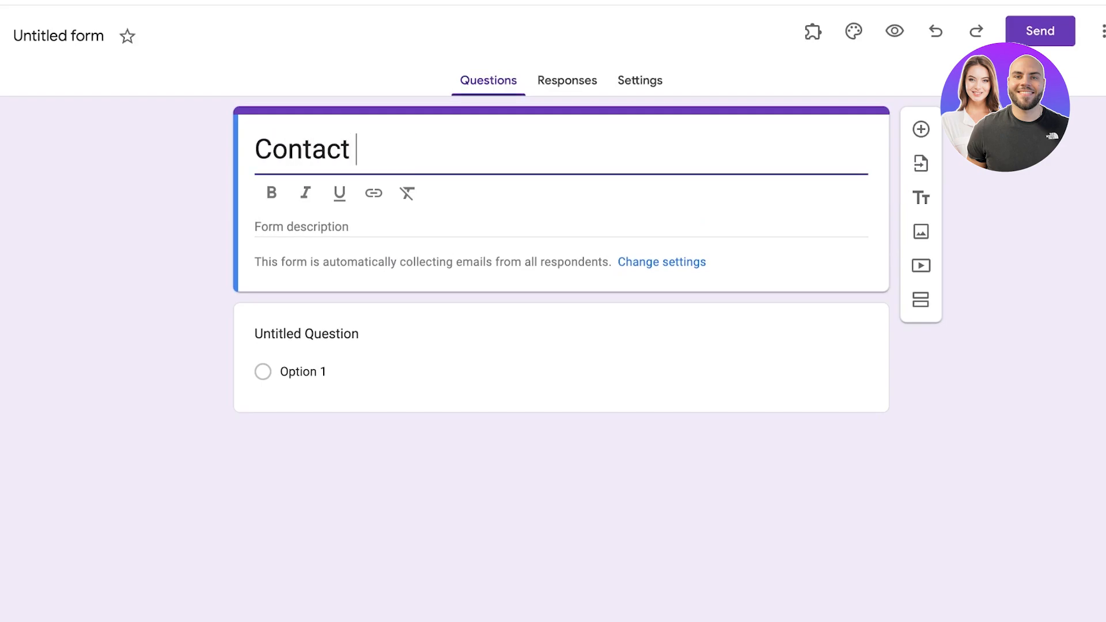
click(307, 300)
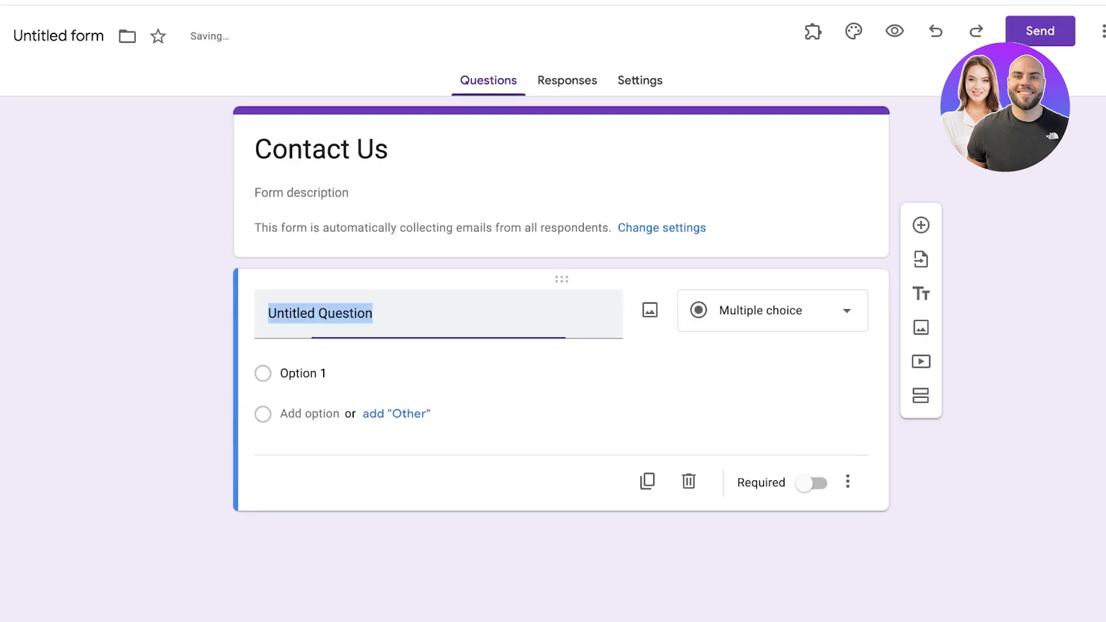
key(BackSpace)
text(A)
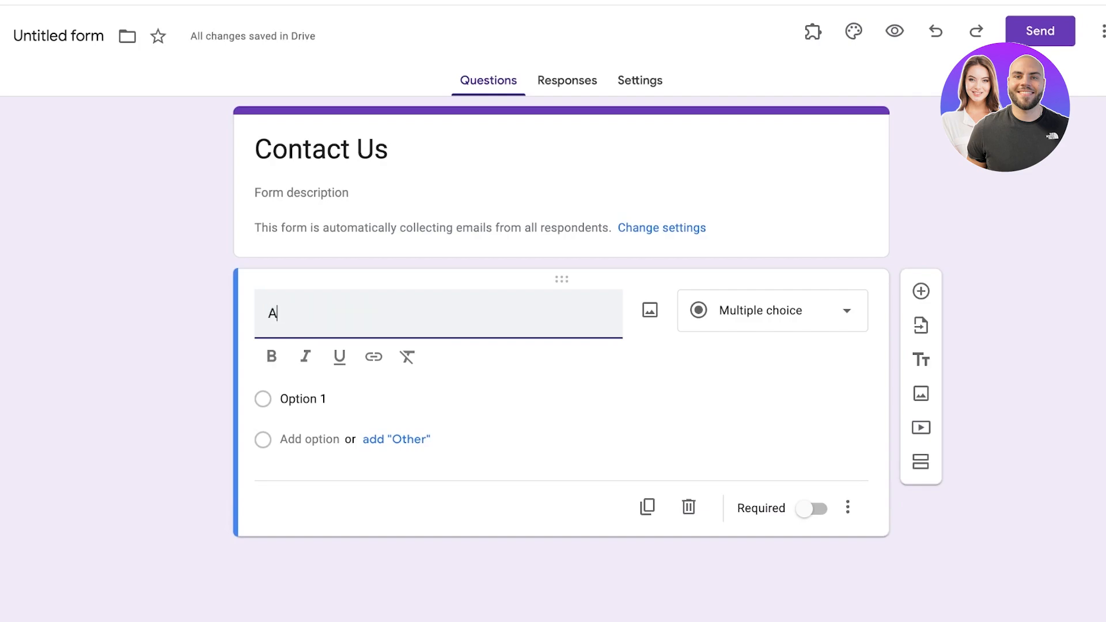
key(BackSpace)
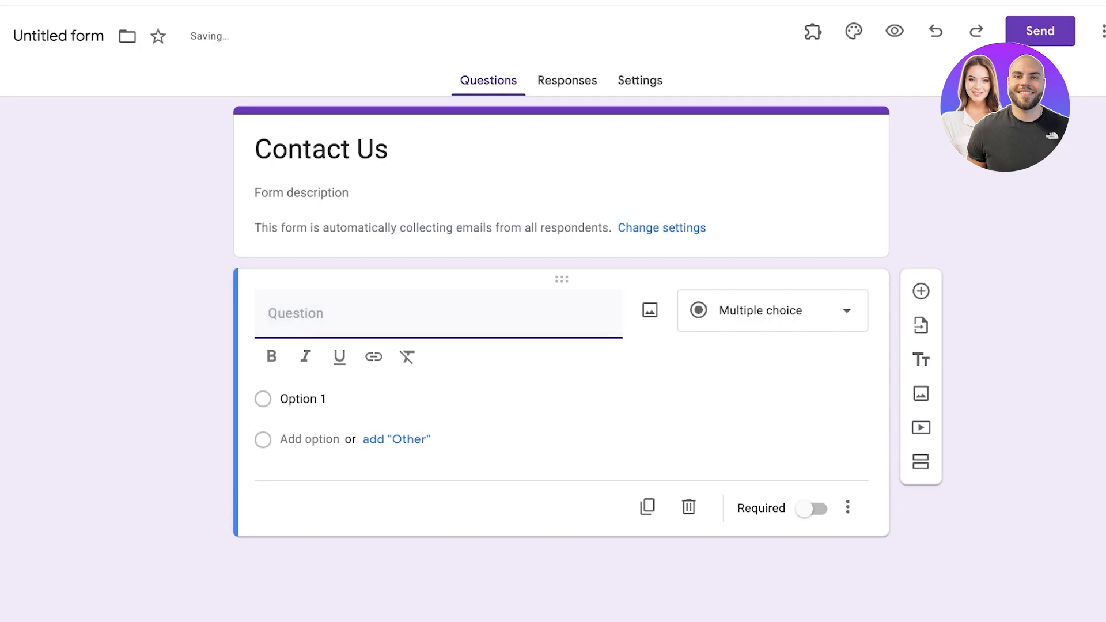
click(792, 311)
click(755, 114)
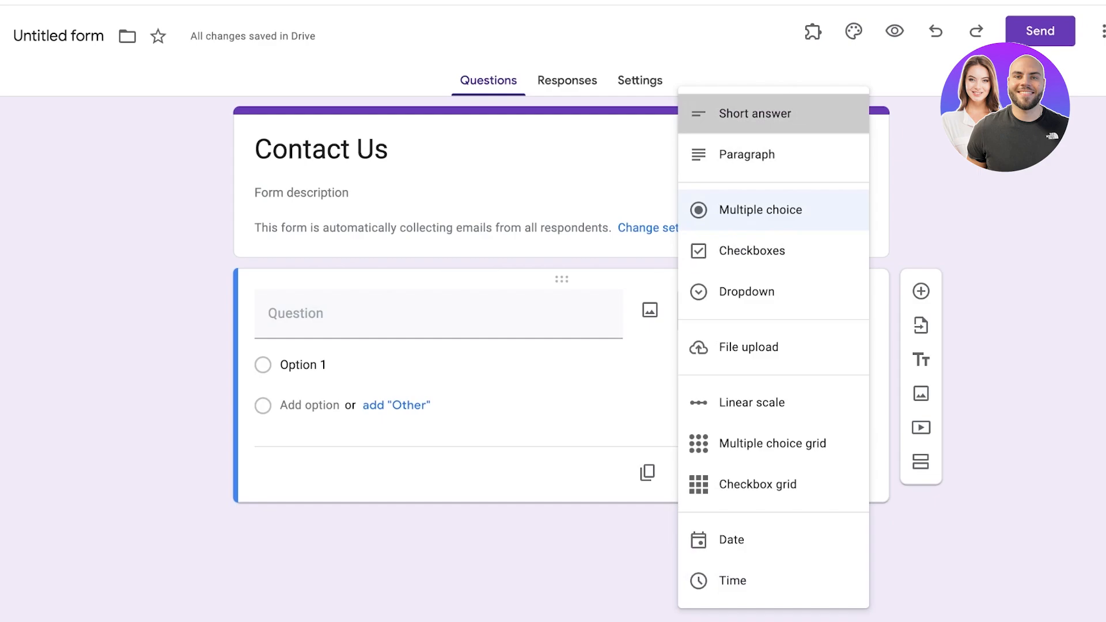
Step: Name the first question 'You Email' and make it required
text(Email)
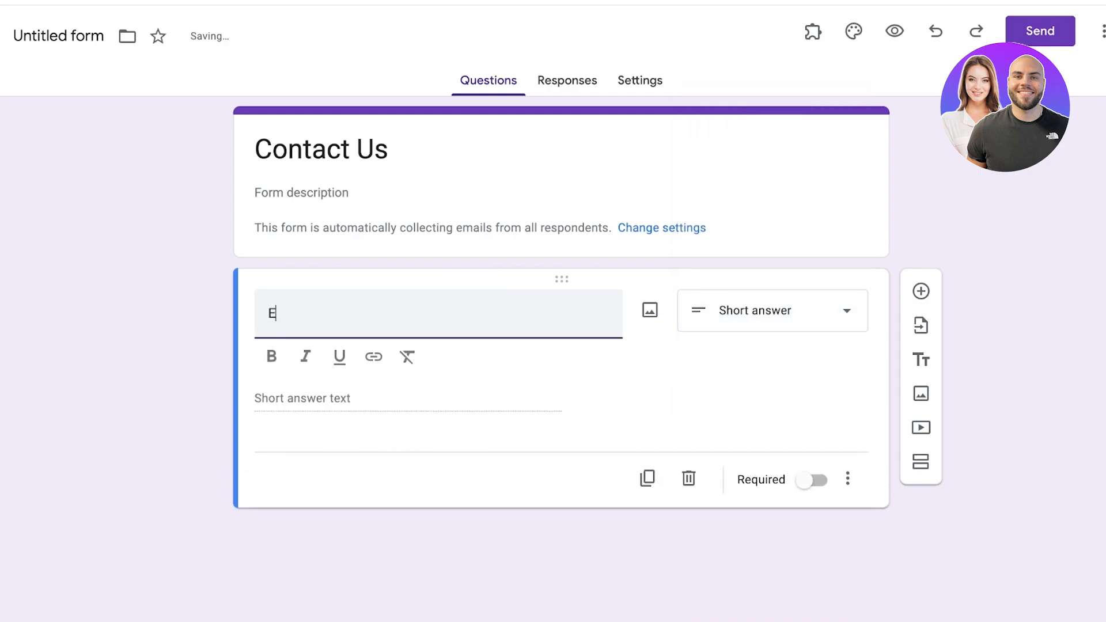
key(BackSpace)
key(BackSpace)
key(BackSpace)
key(BackSpace)
key(BackSpace)
text(You Email)
click(773, 311)
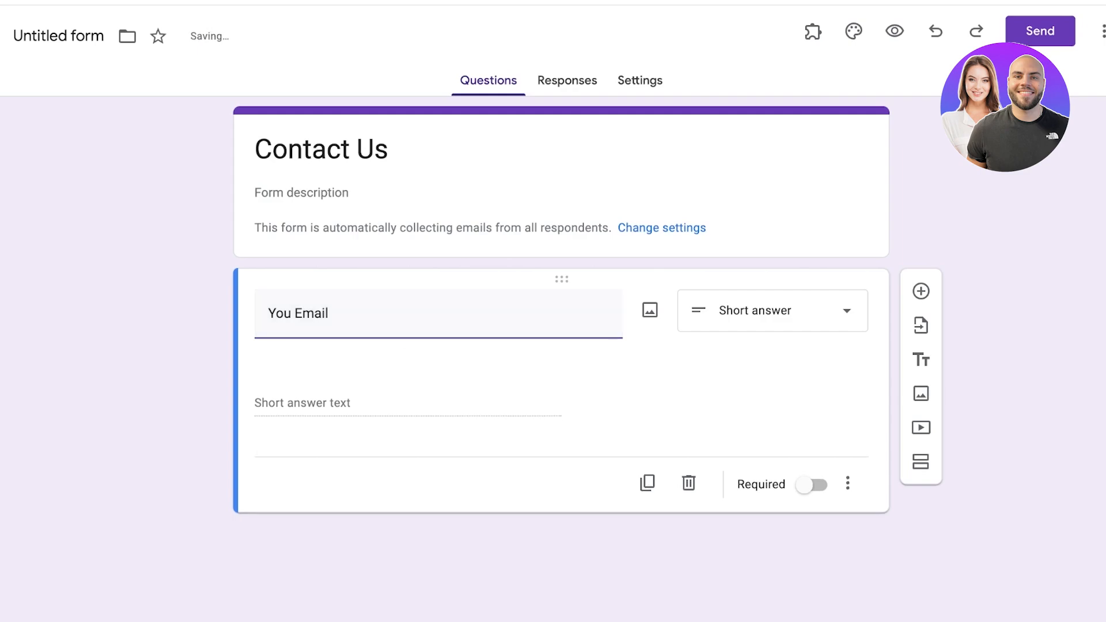
click(755, 114)
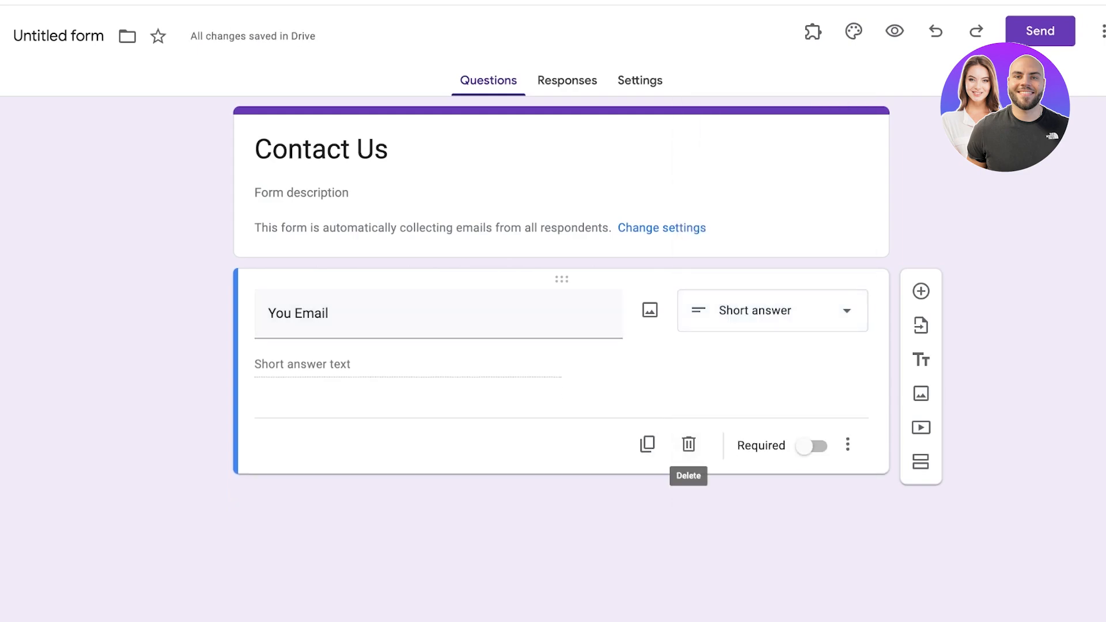
click(813, 445)
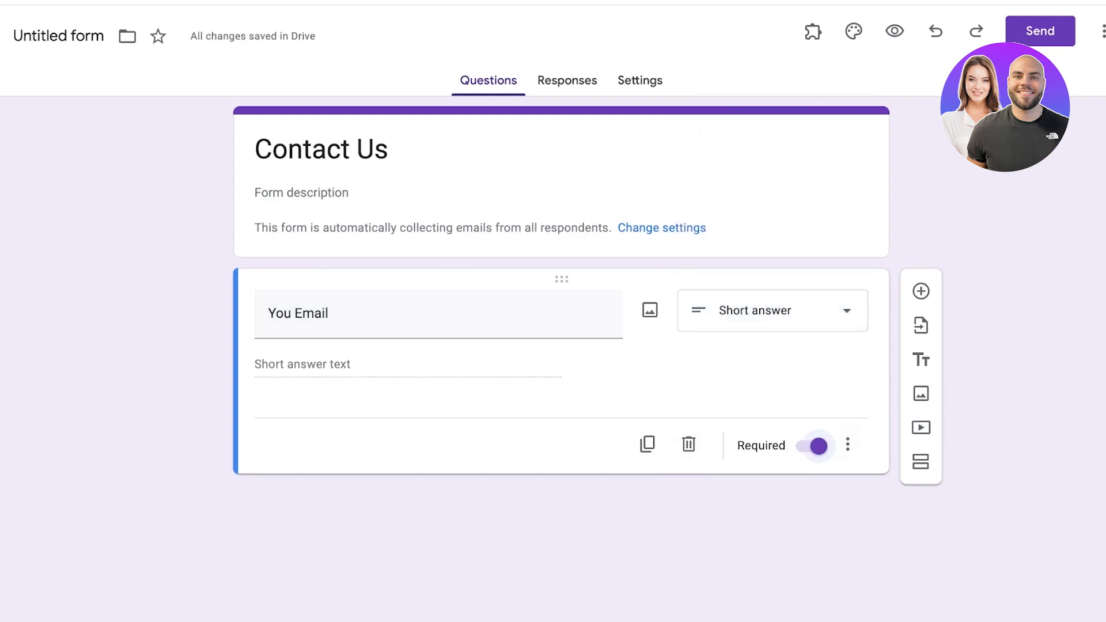
Step: Add a required short-answer 'Your Name' question and name the form file Contact Us
click(922, 291)
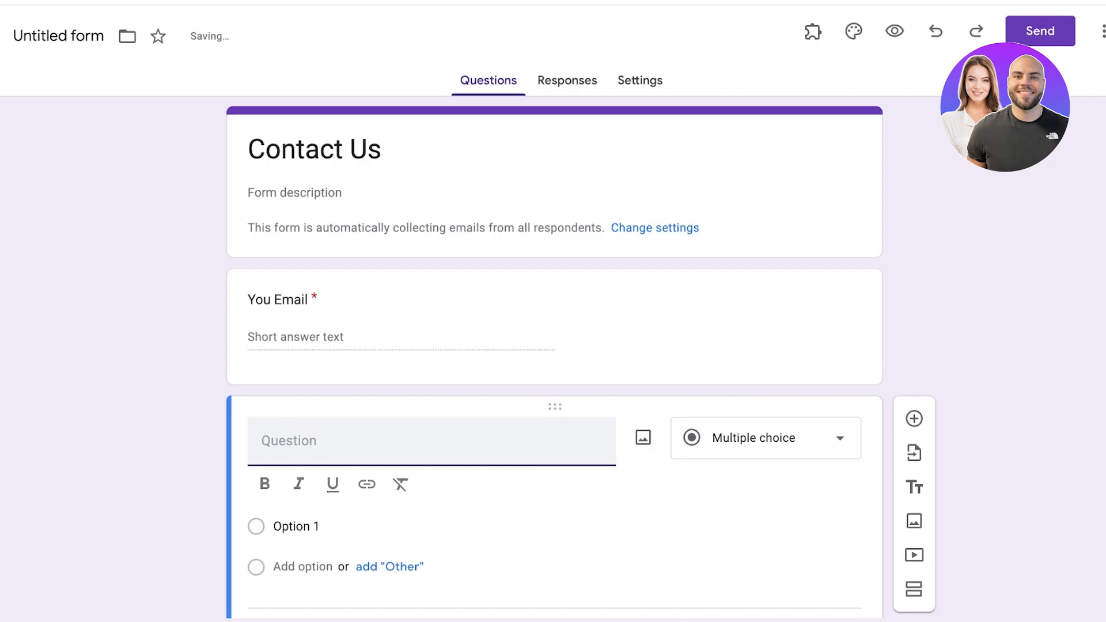
text(Your Name)
click(766, 438)
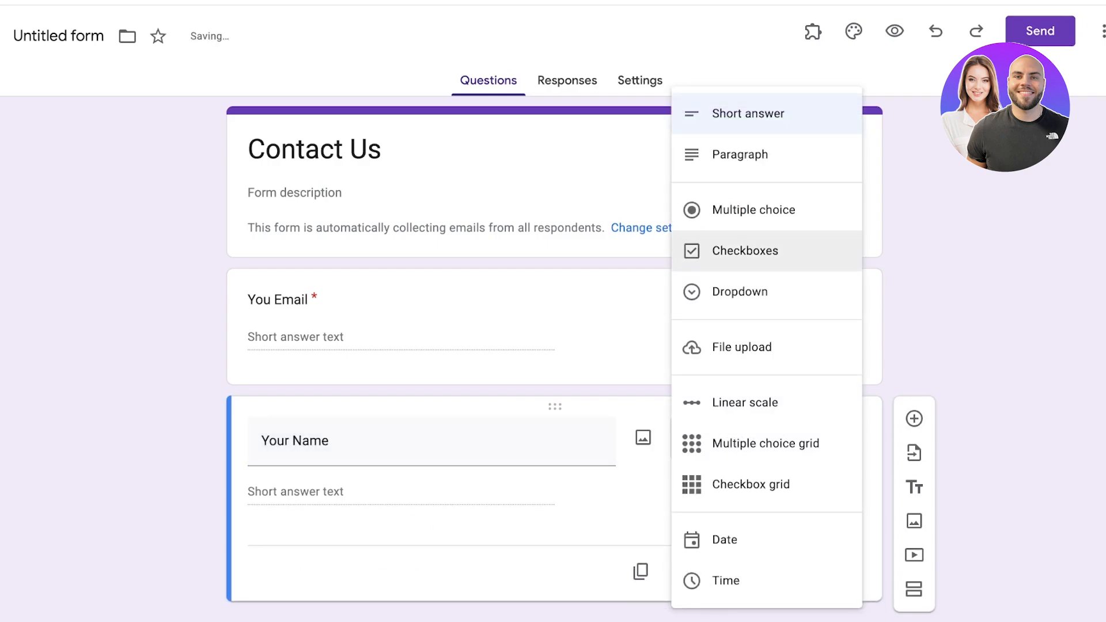
click(749, 114)
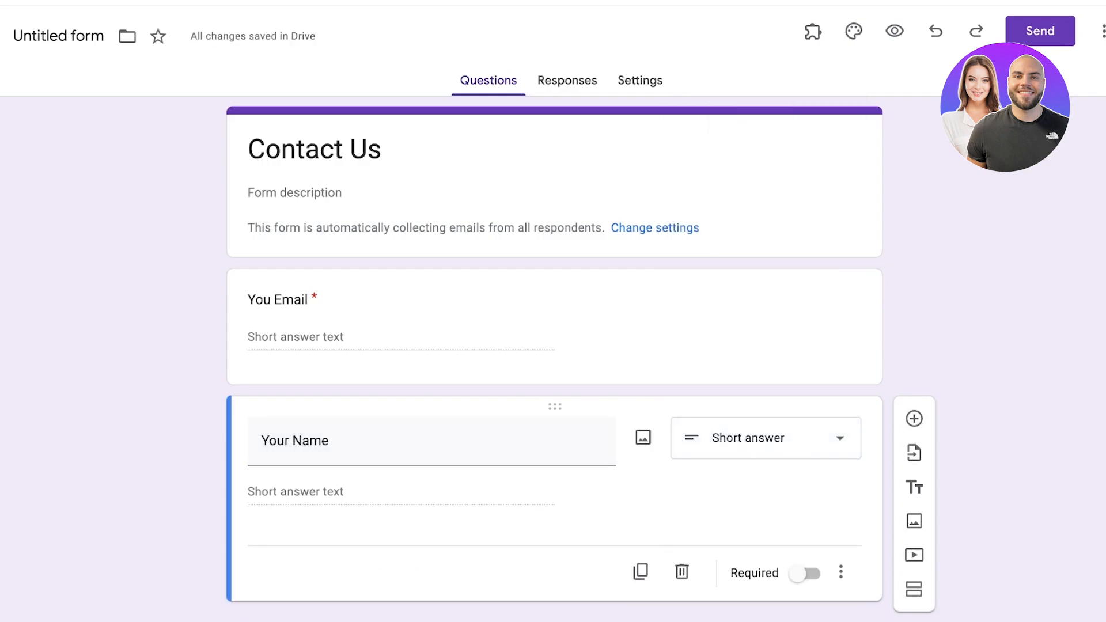
click(807, 574)
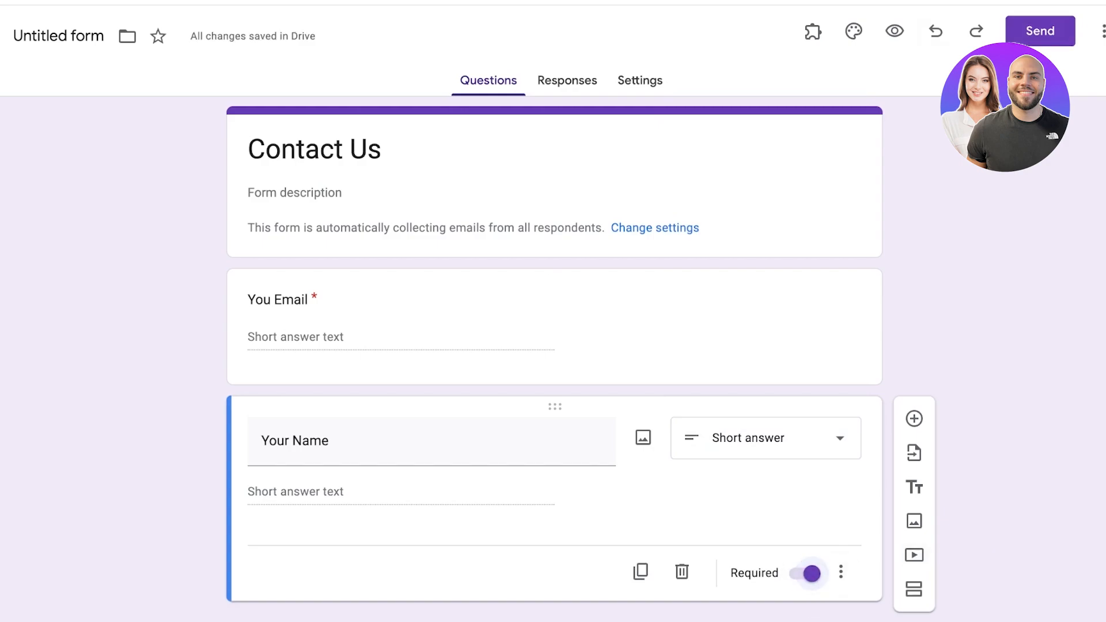
click(58, 36)
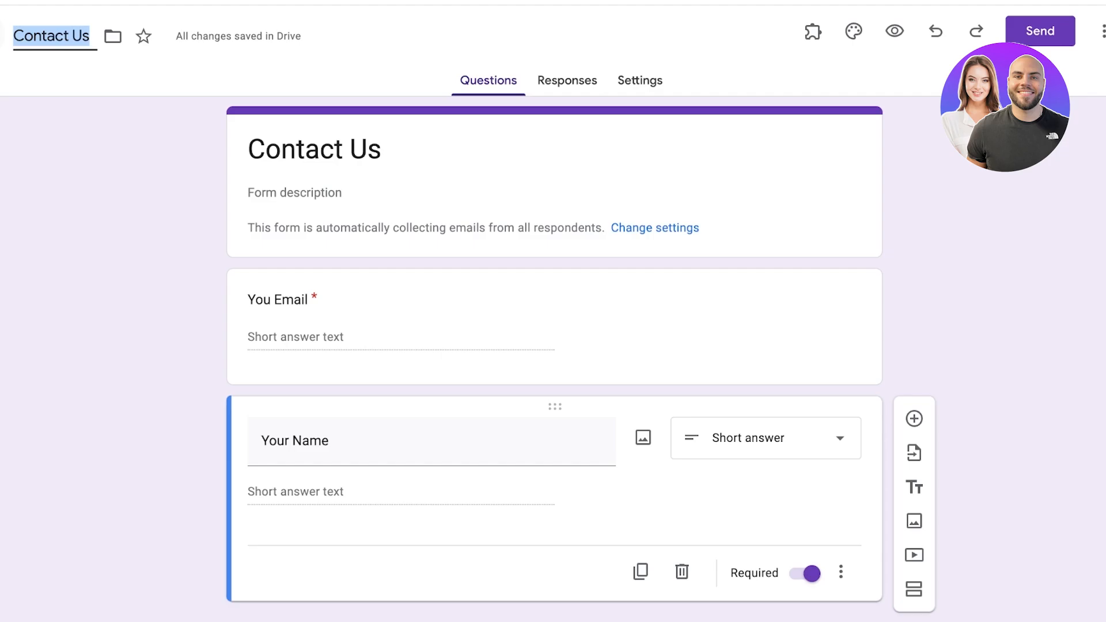
click(1, 35)
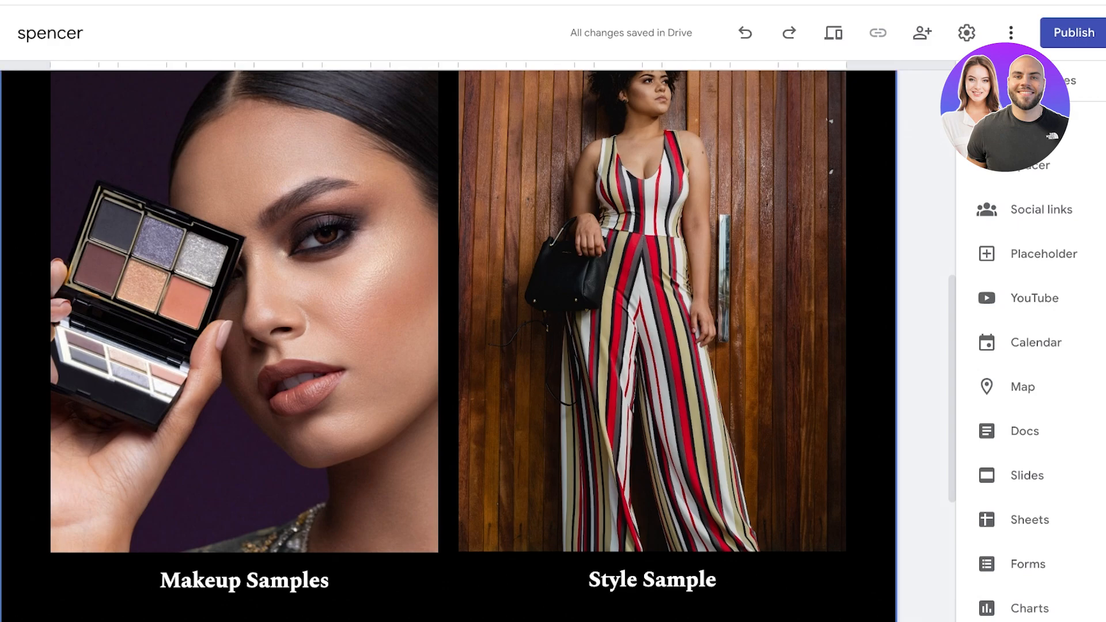
Step: Pick the Contact Us form from the Forms list and insert it into the home page
scroll(450, 346, down, 5)
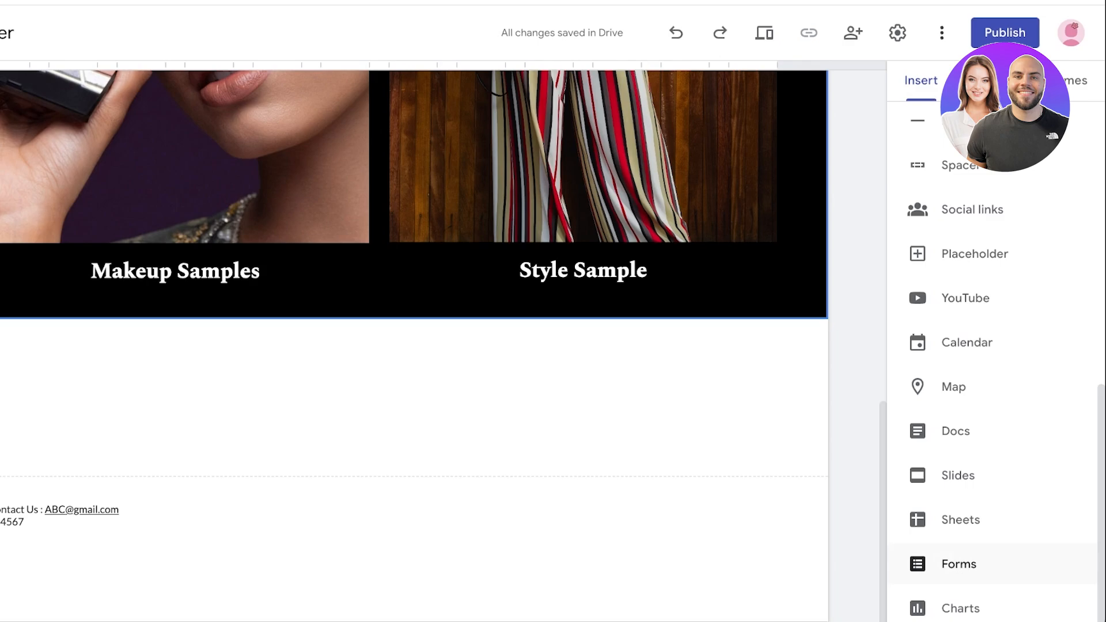
click(959, 564)
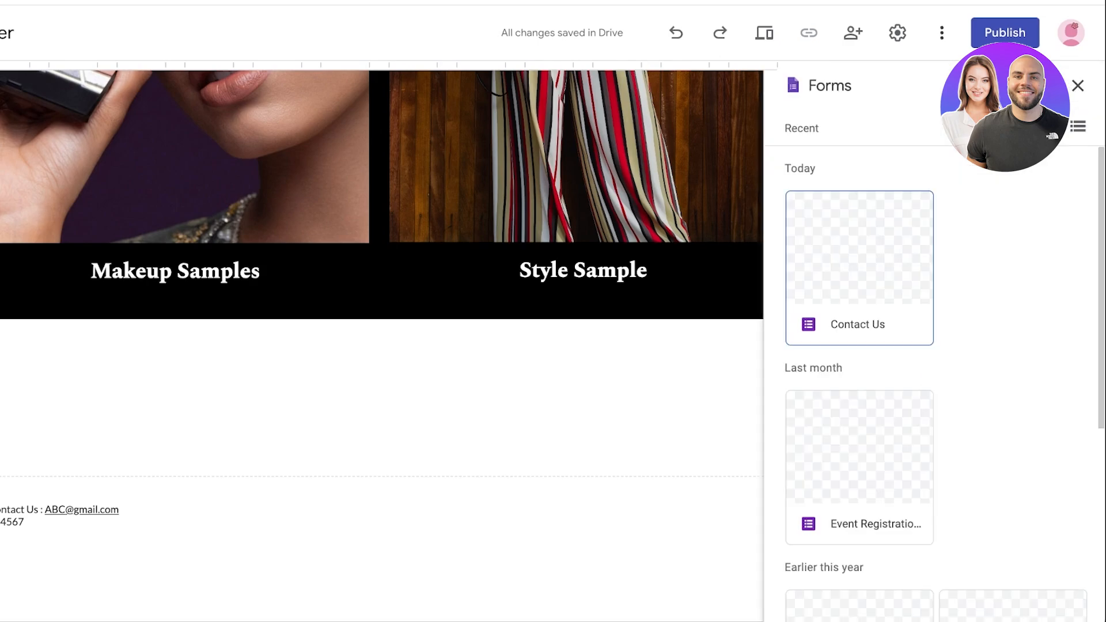
click(860, 268)
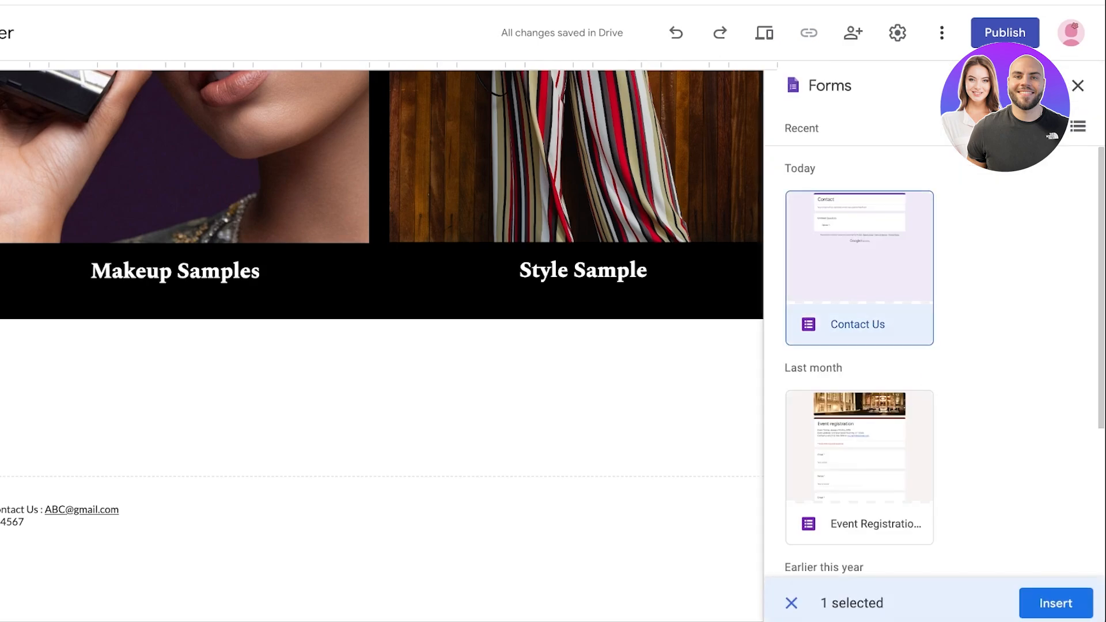
click(1056, 604)
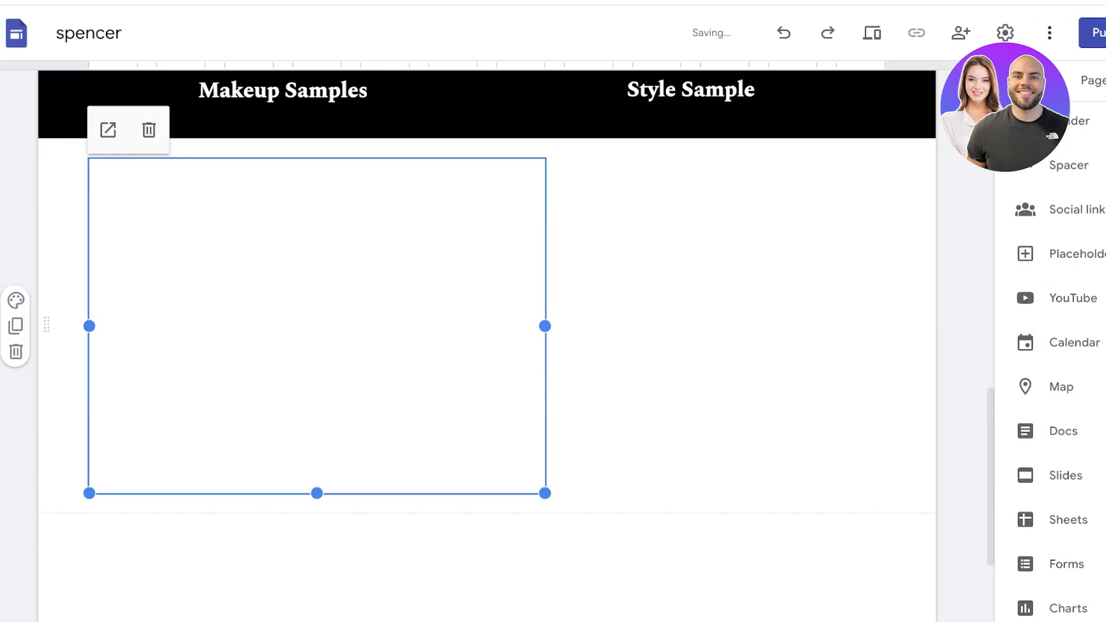
Step: Widen and shorten the Contact Us embed and move it just below the sample gallery
drag(545, 326, 885, 327)
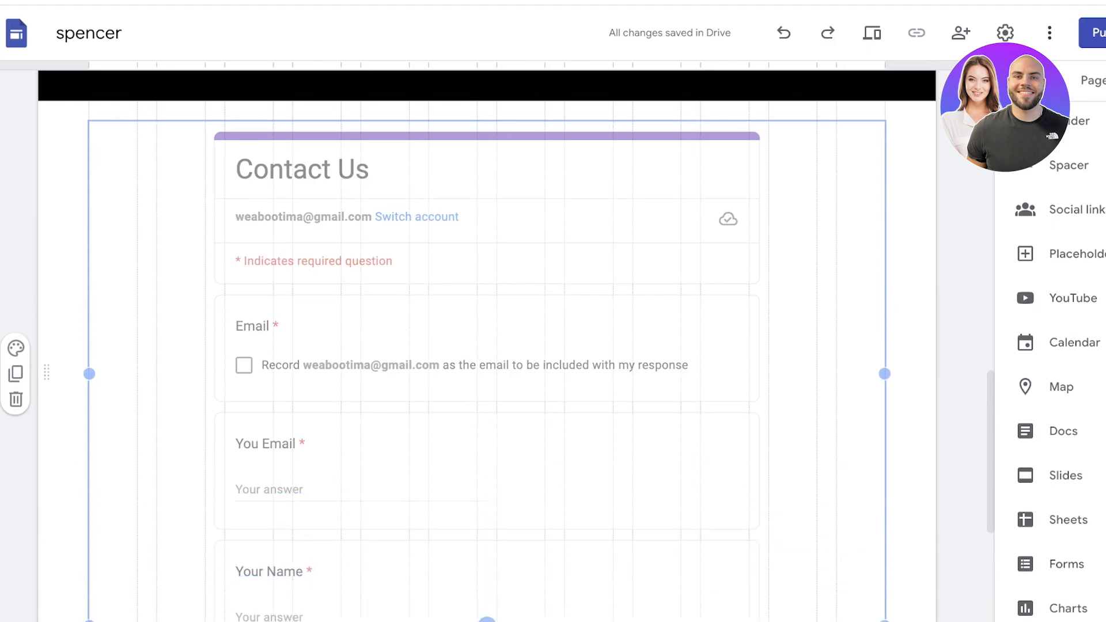
drag(487, 621, 487, 299)
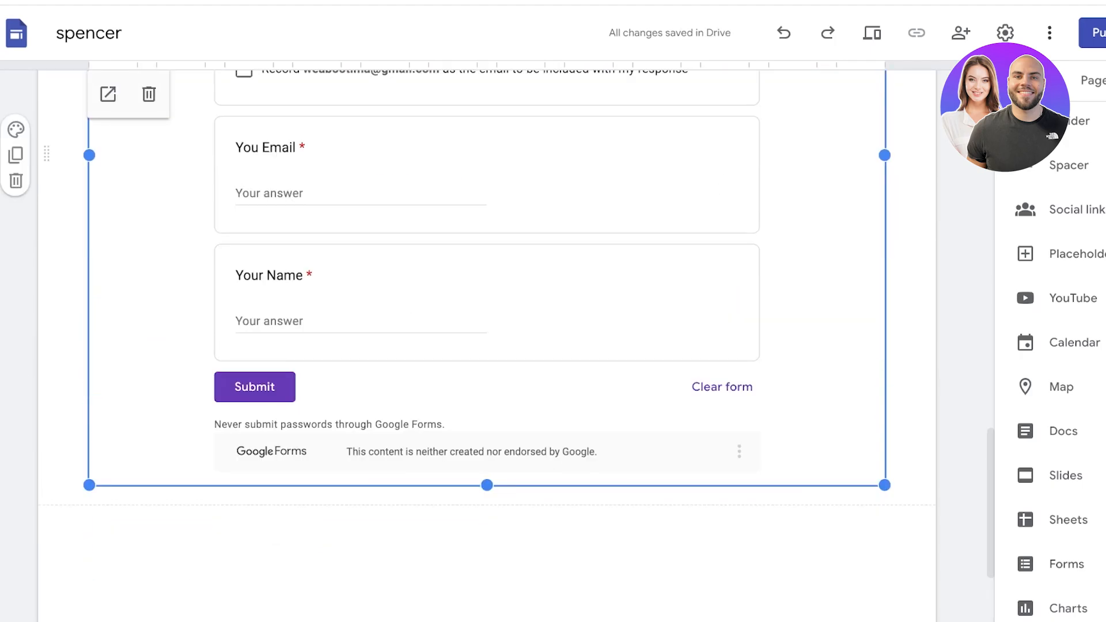
mouse_move(885, 485)
mouse_down()
mouse_move(195, 484)
mouse_move(1012, 484)
mouse_move(754, 486)
mouse_move(885, 485)
mouse_up()
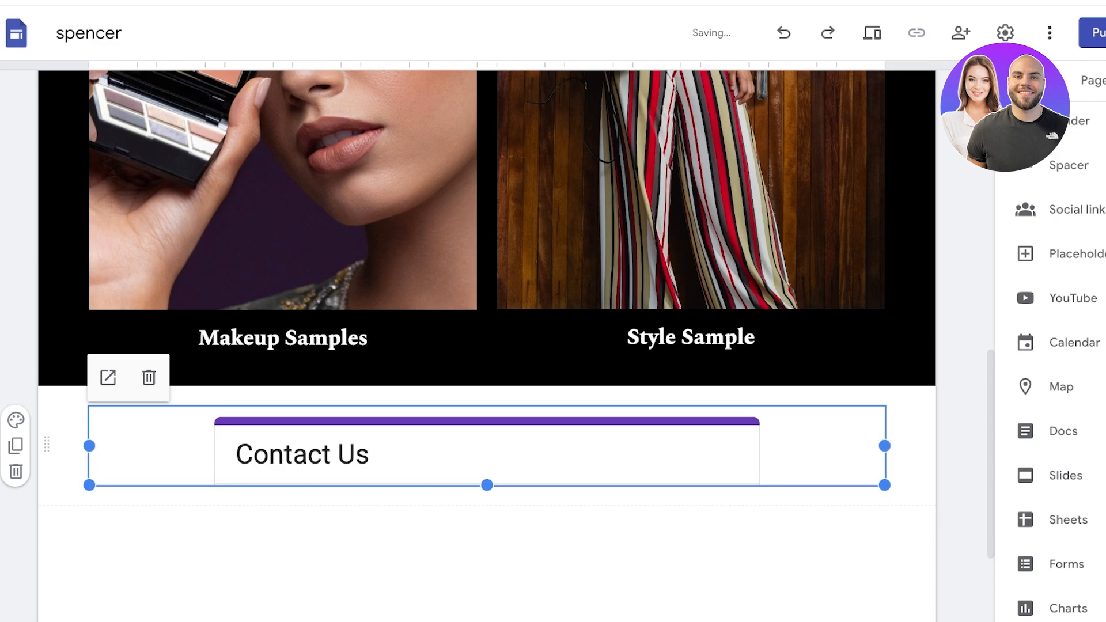
drag(691, 446, 816, 568)
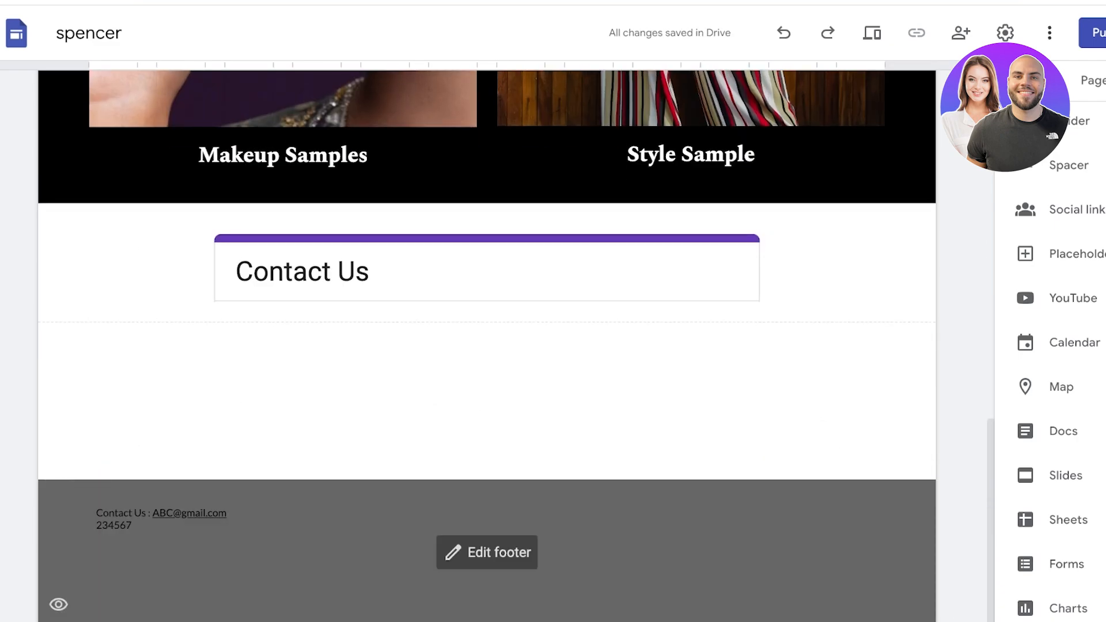
scroll(487, 346, up, 15)
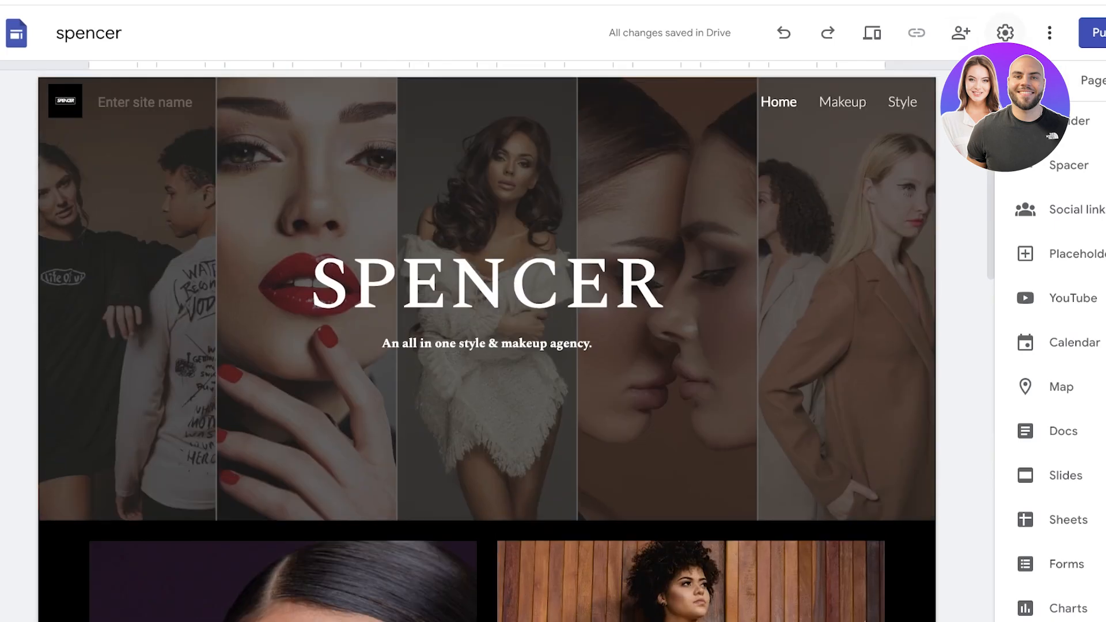
click(1006, 33)
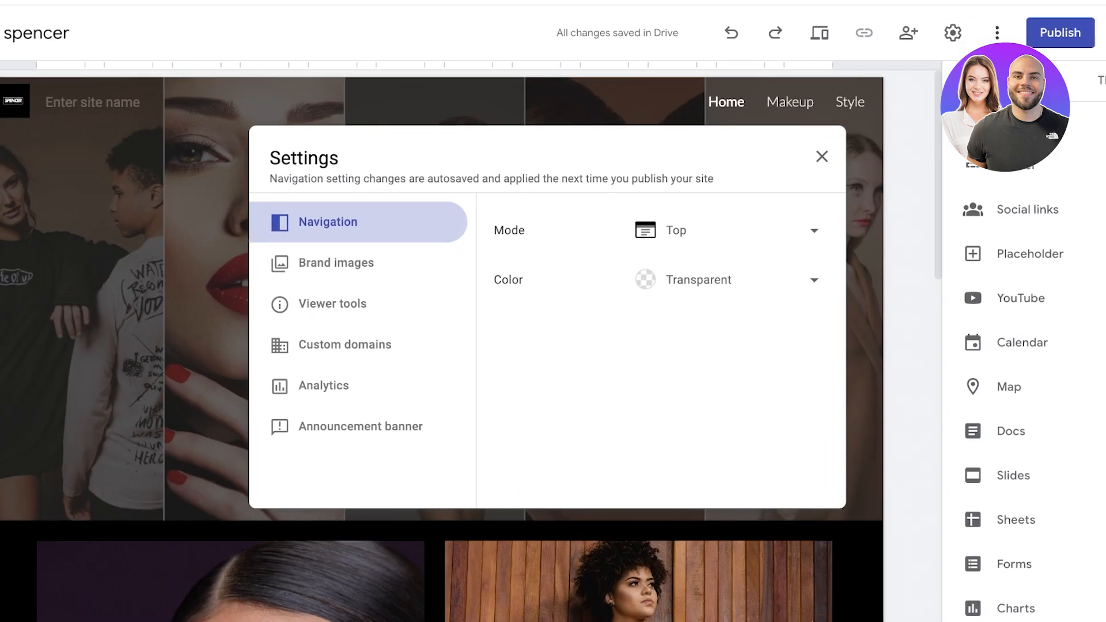
Step: Reopen site settings and try Side navigation mode before returning to Top
click(822, 157)
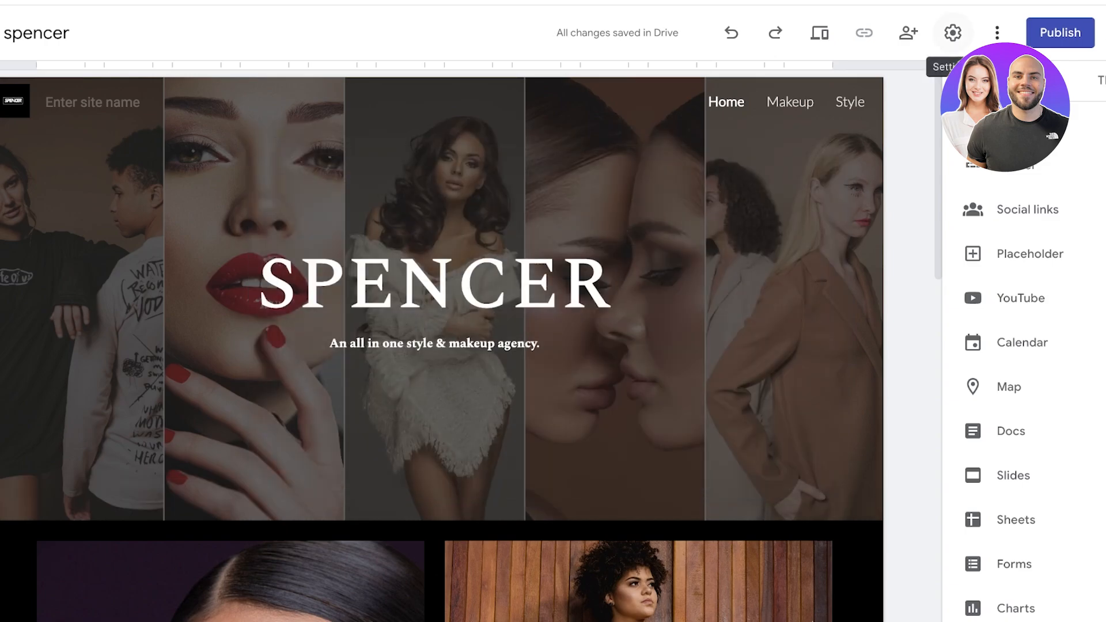
click(954, 32)
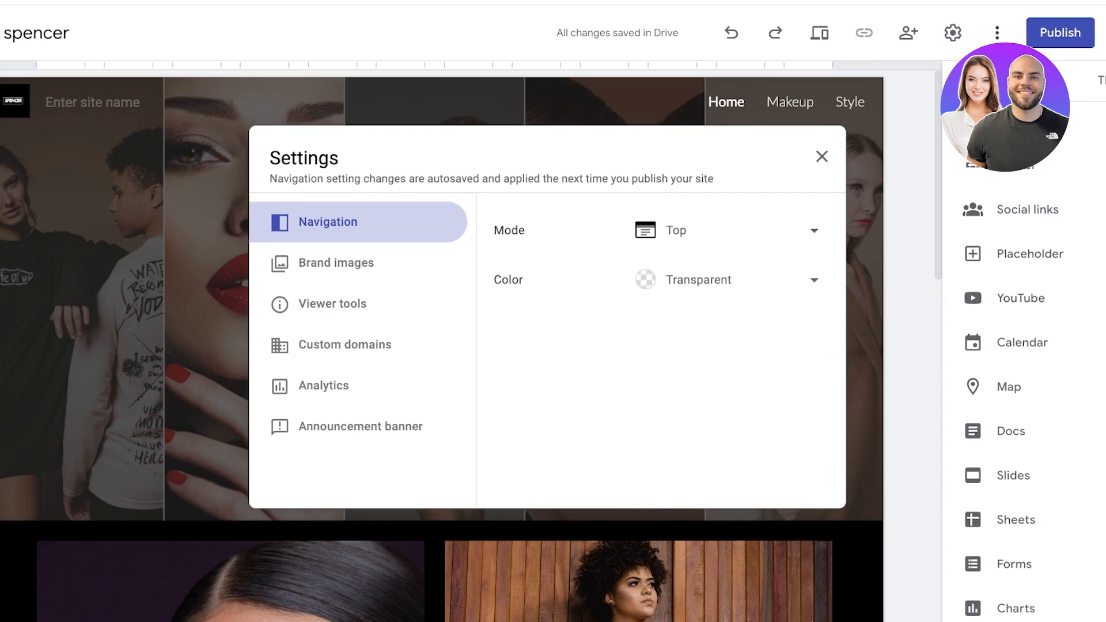
click(726, 230)
click(692, 272)
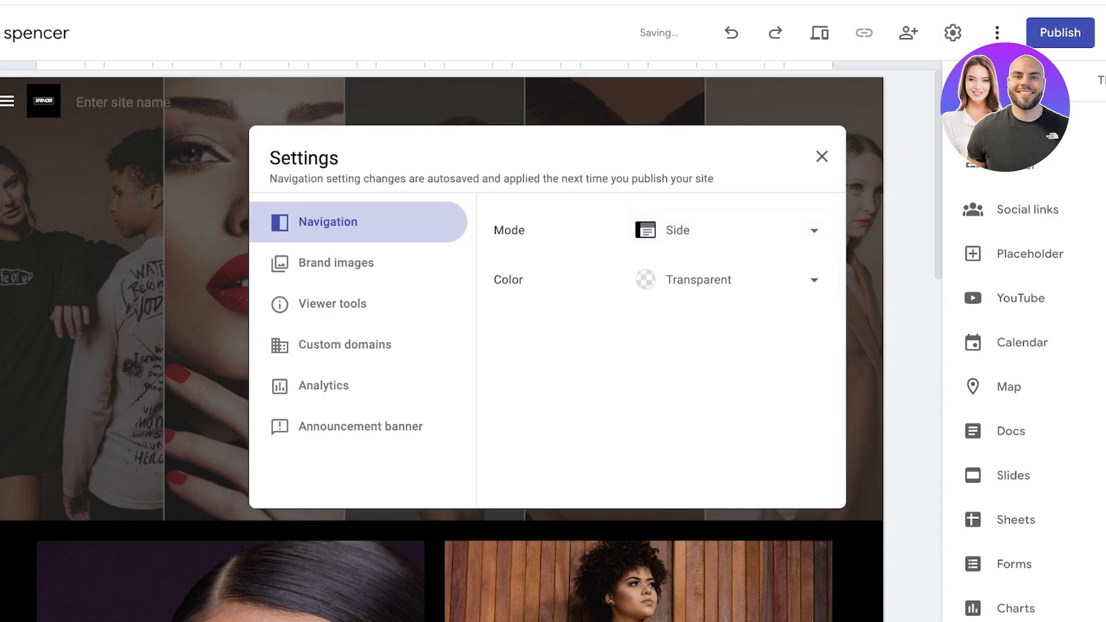
click(726, 230)
click(691, 189)
Step: Try white and black navigation colours, keep Transparent, then view Brand images and Viewer tools
click(726, 280)
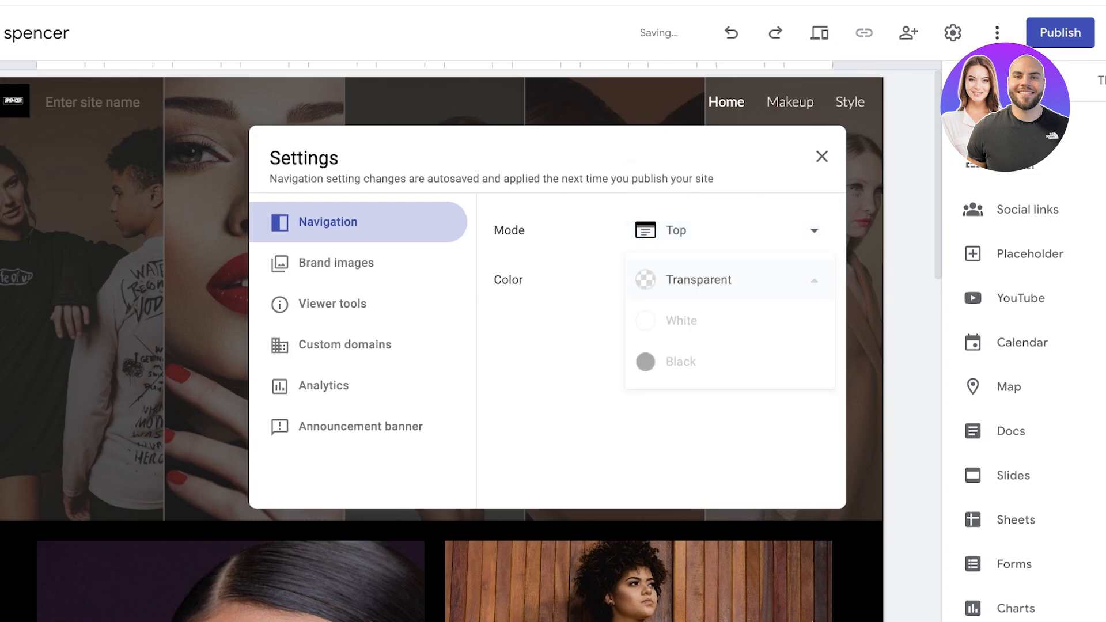
click(692, 321)
click(726, 281)
click(691, 320)
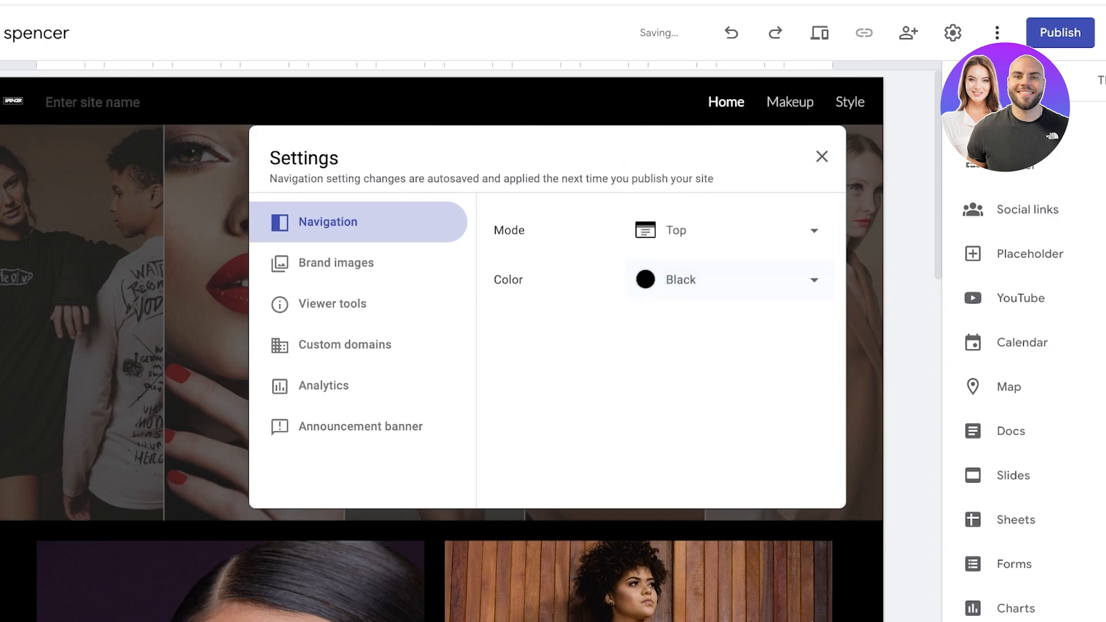
click(726, 280)
click(691, 198)
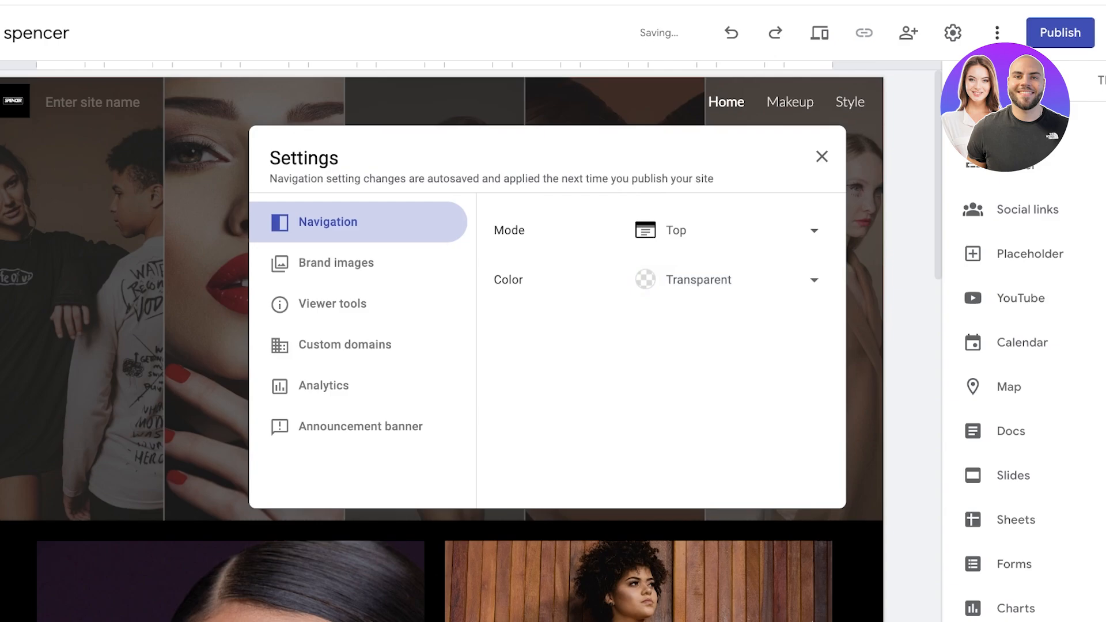
click(337, 262)
scroll(660, 352, down, 2)
click(333, 304)
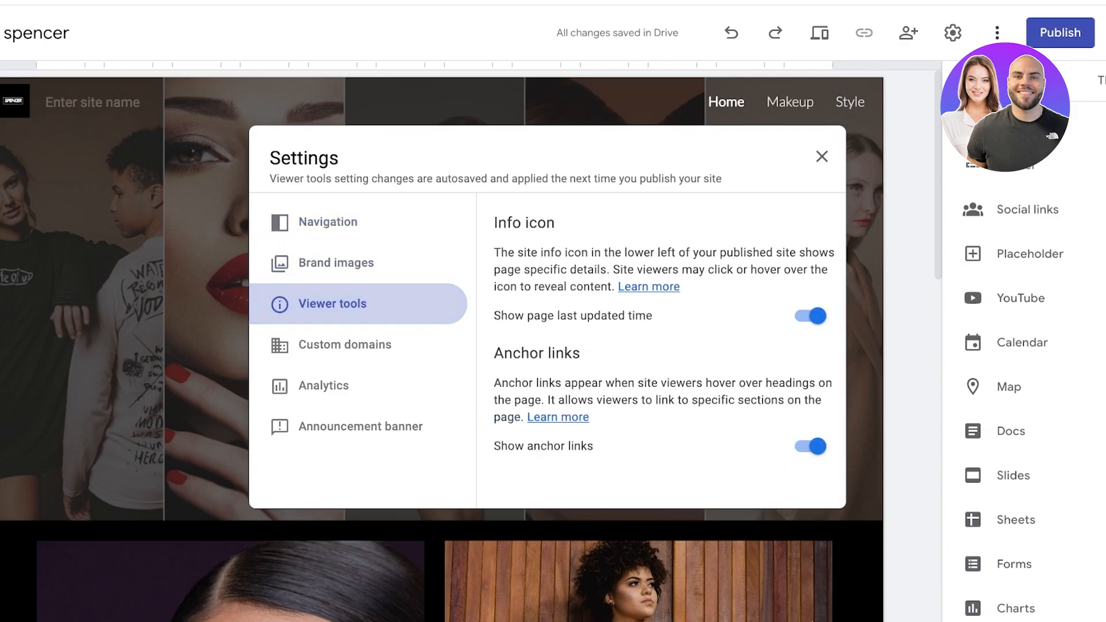
Step: Look at the Custom domains and Analytics settings, cancelling the domain setup
click(345, 344)
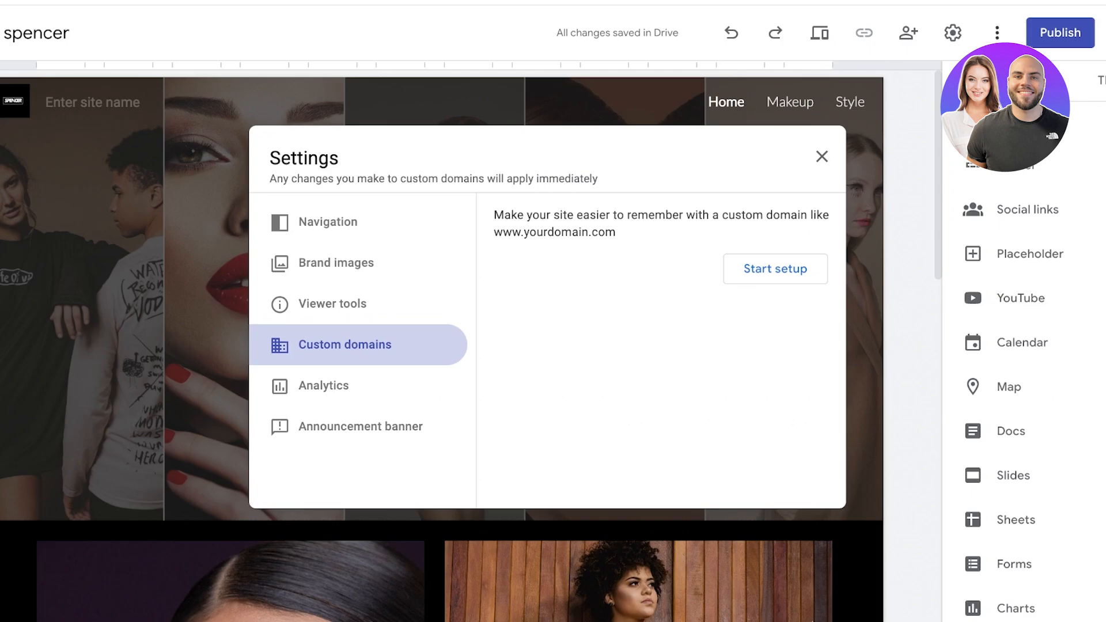
click(776, 268)
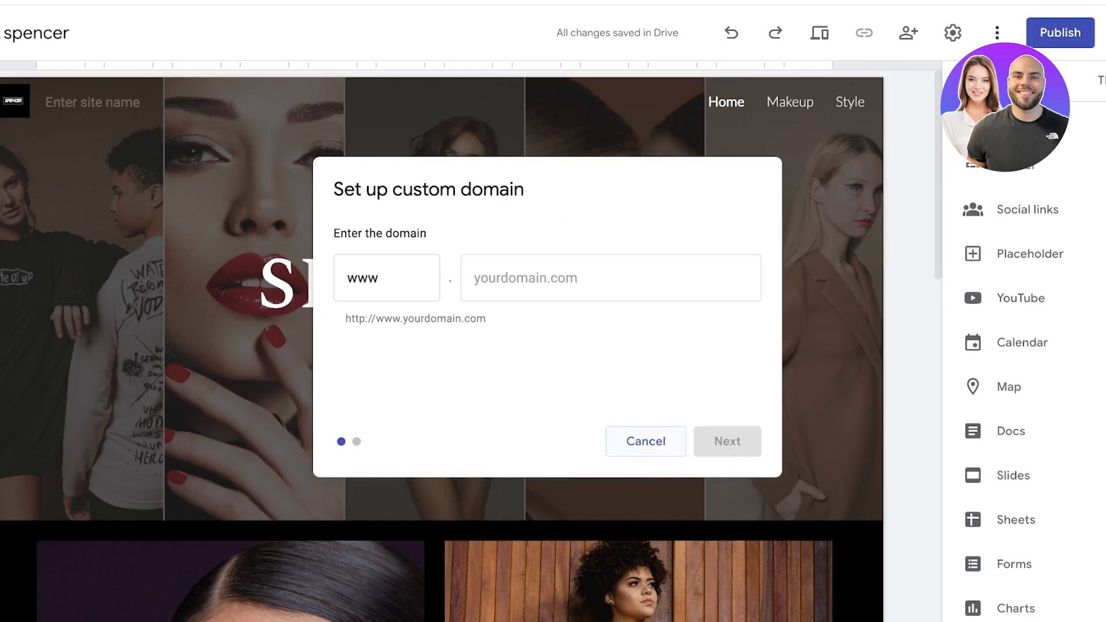
click(646, 441)
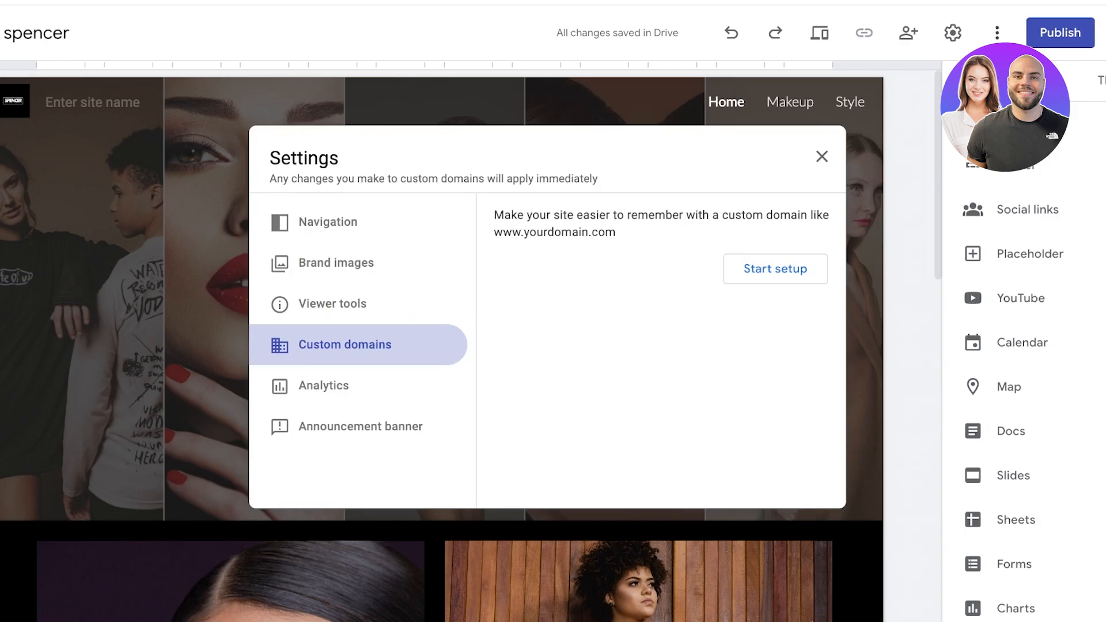
click(324, 386)
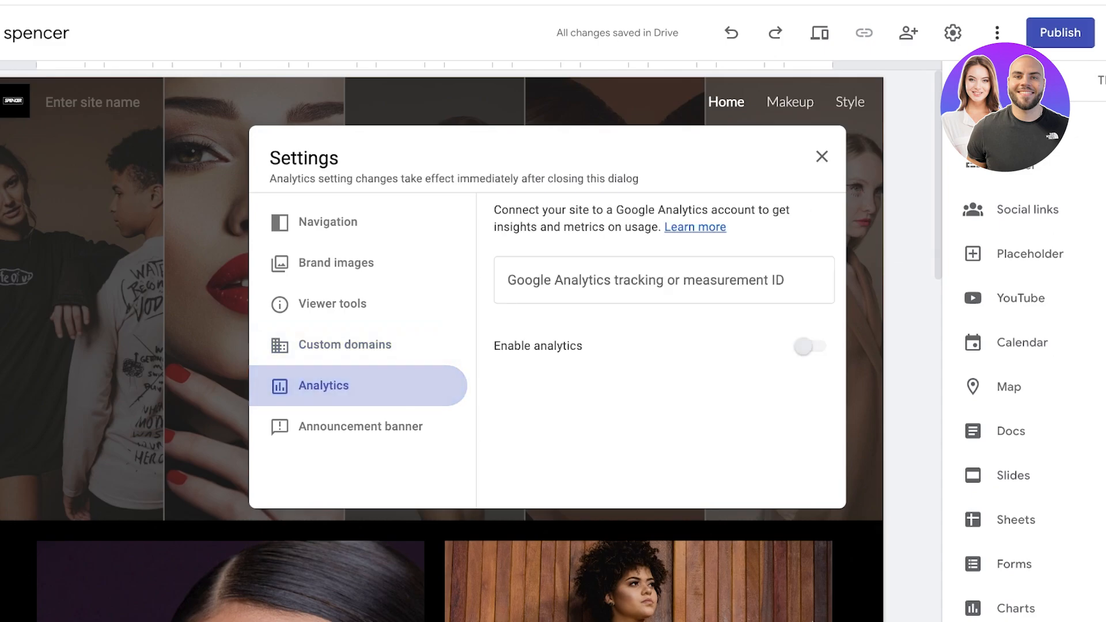
click(664, 280)
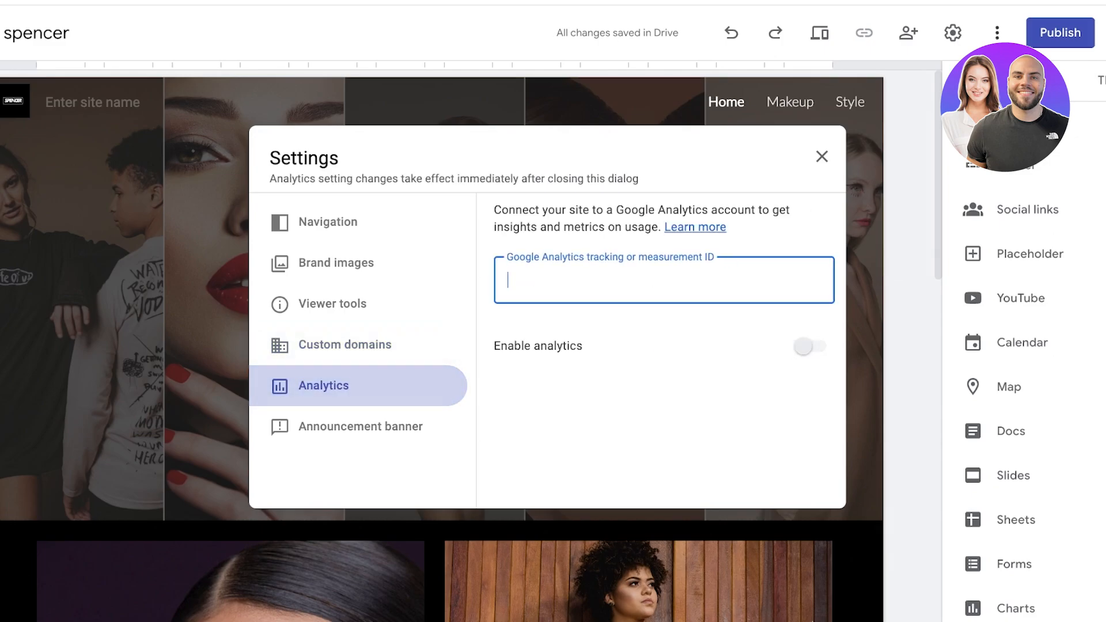
click(344, 345)
Step: Toggle the announcement banner on and back off, then close Settings
click(360, 426)
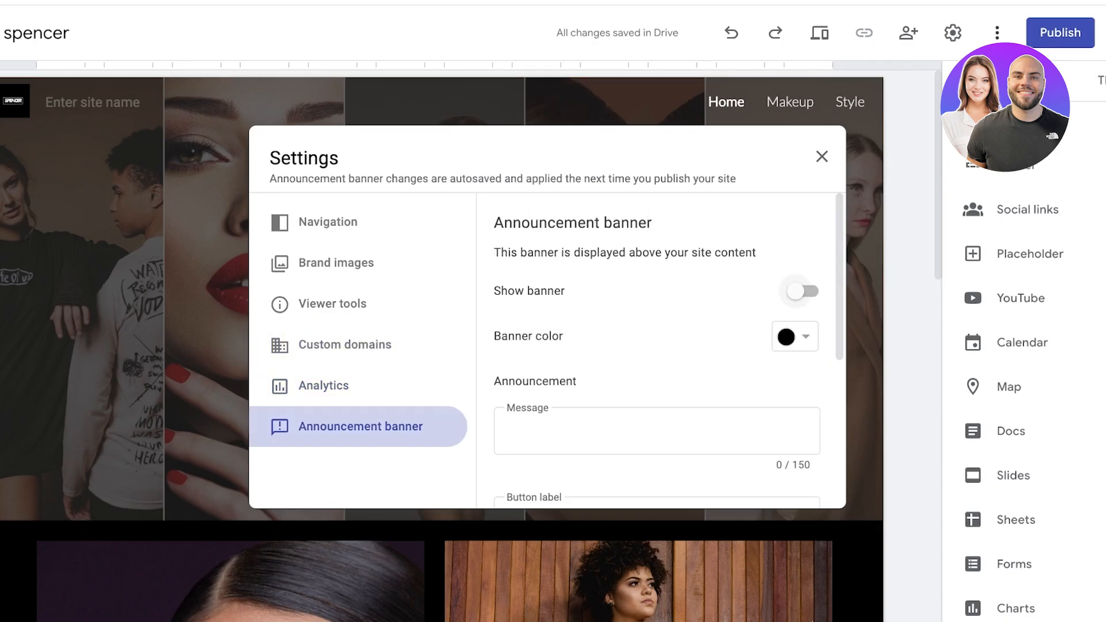
click(802, 291)
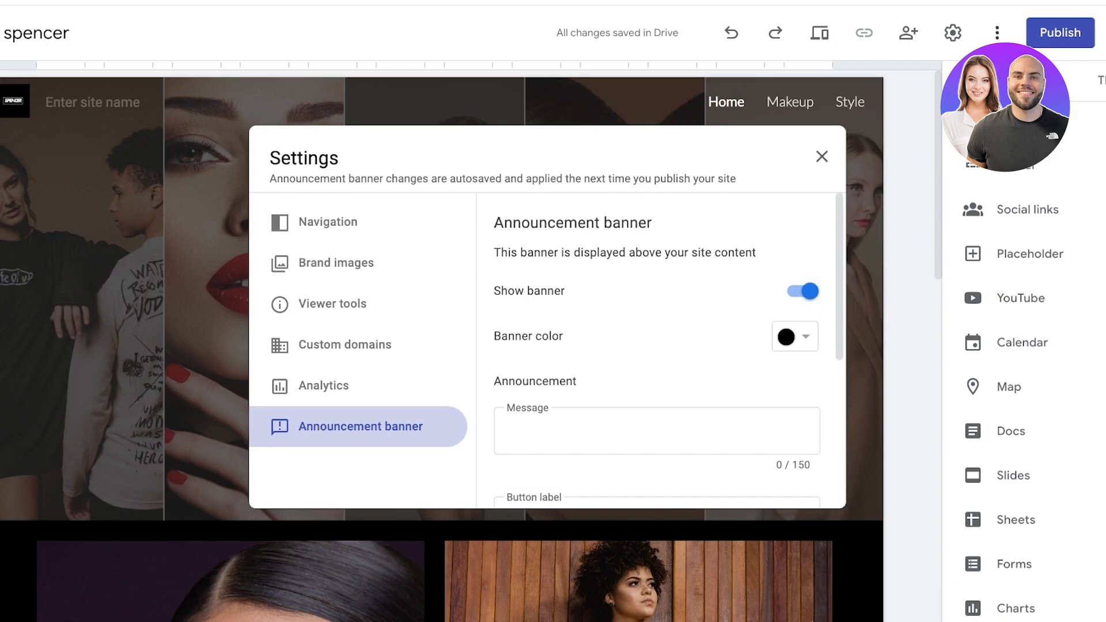
click(803, 291)
scroll(803, 291, down, 4)
click(822, 157)
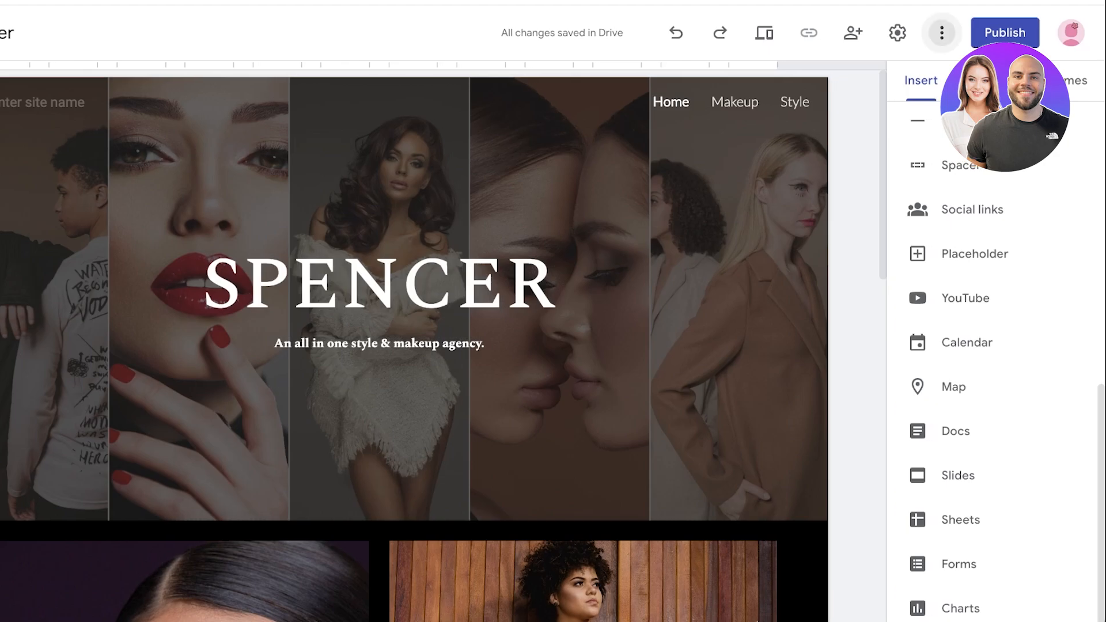
Step: Start publishing and enter 'spencer0' as the site's web address
click(942, 33)
click(1005, 33)
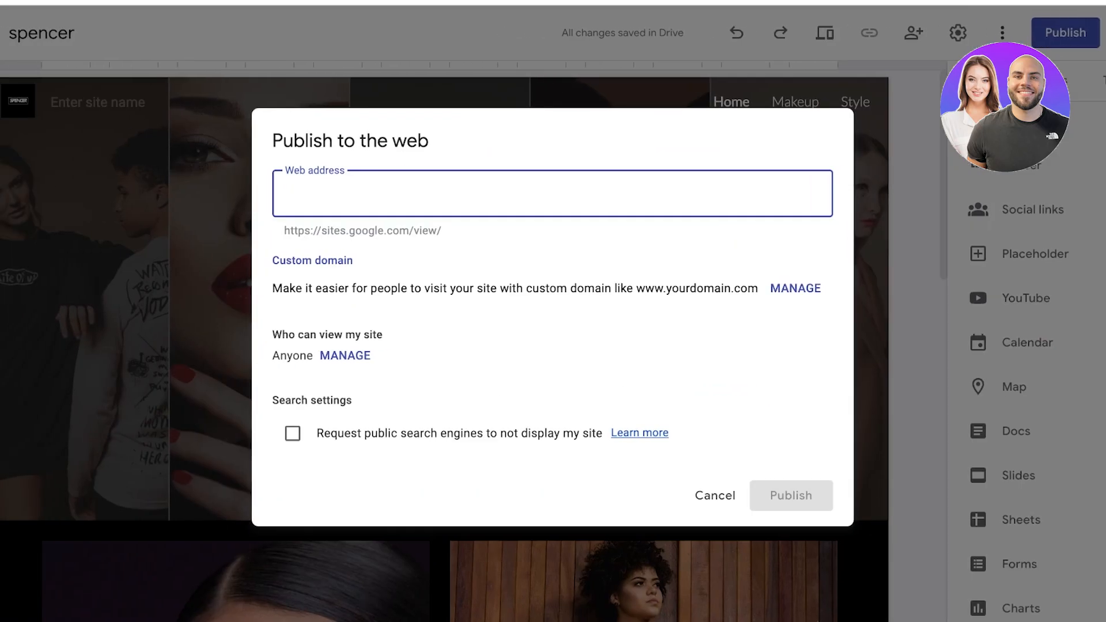
text(t)
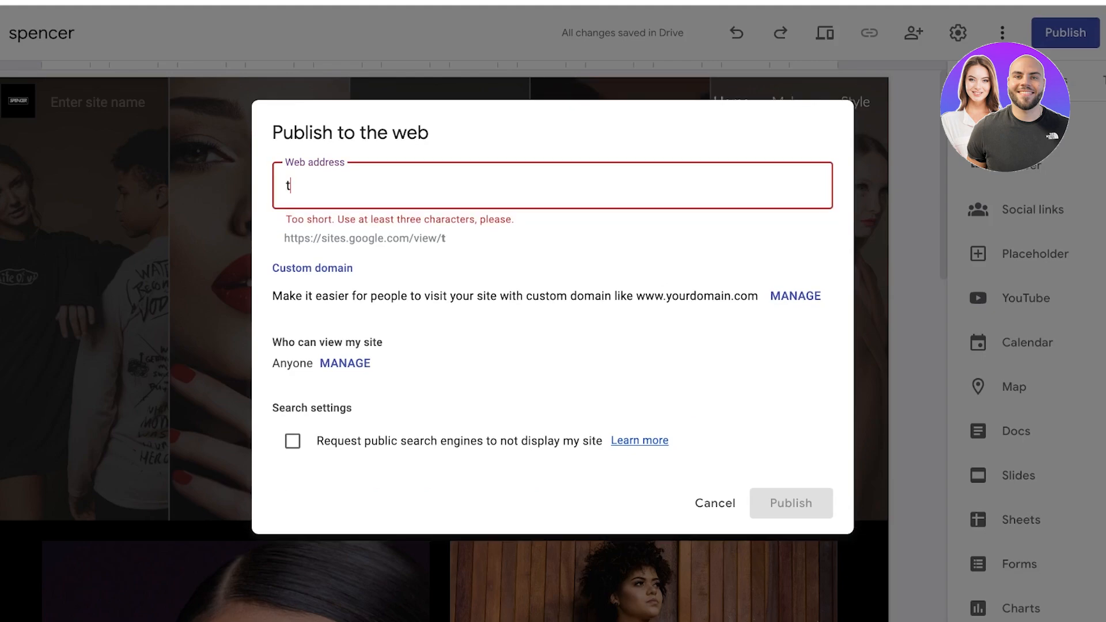
key(BackSpace)
drag(285, 238, 443, 238)
click(341, 186)
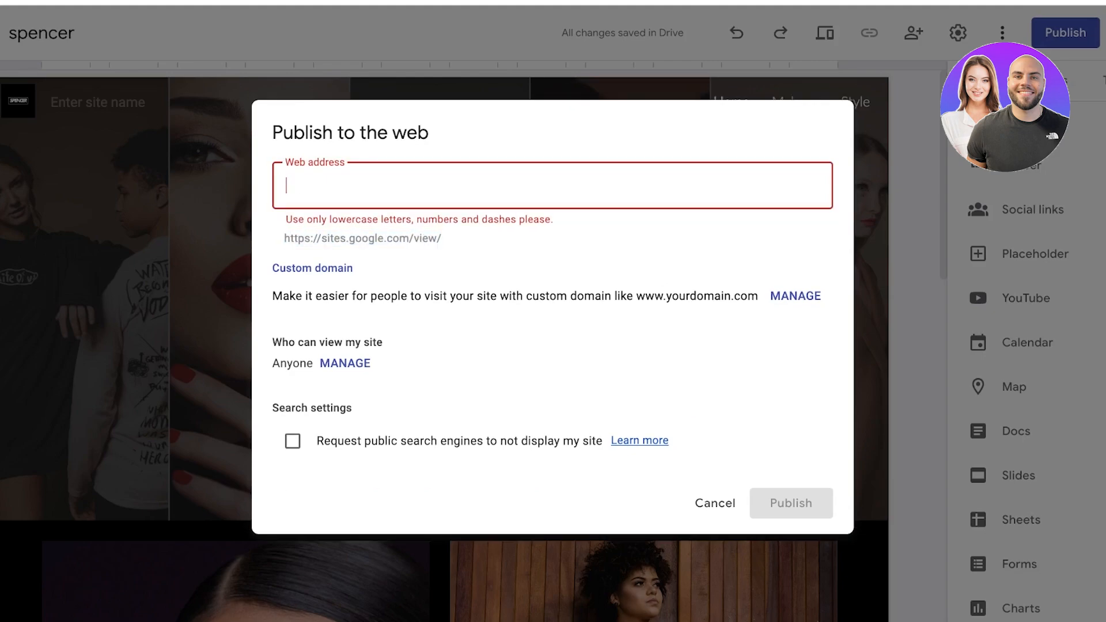
text(spencer)
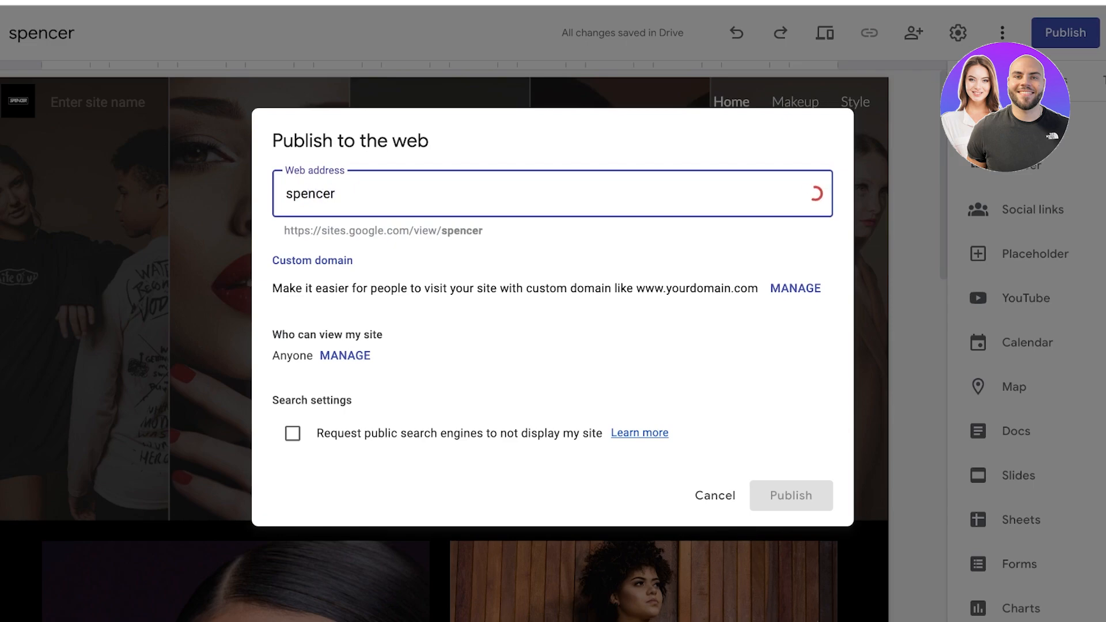
text(01)
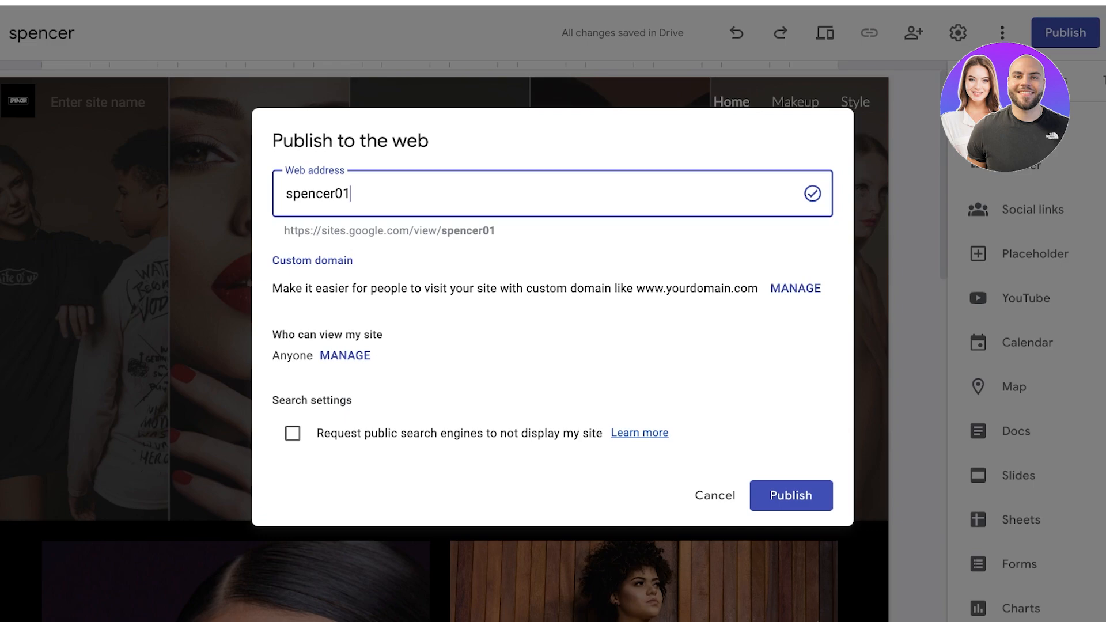
key(BackSpace)
Step: Review public viewing access under Manage and publish the site at spencer0
click(345, 356)
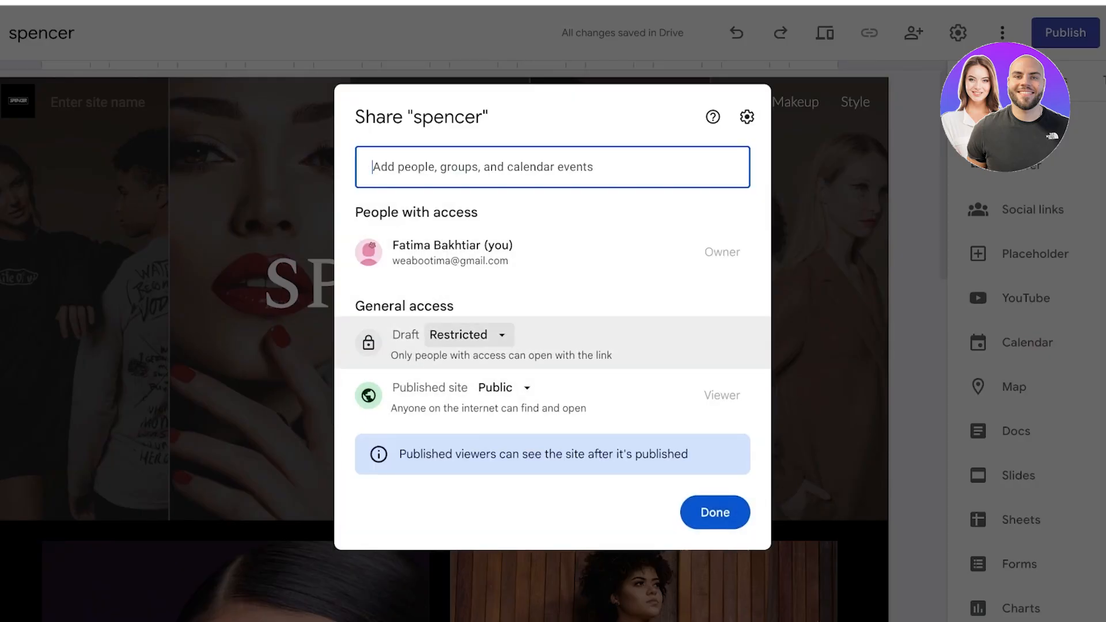
click(493, 388)
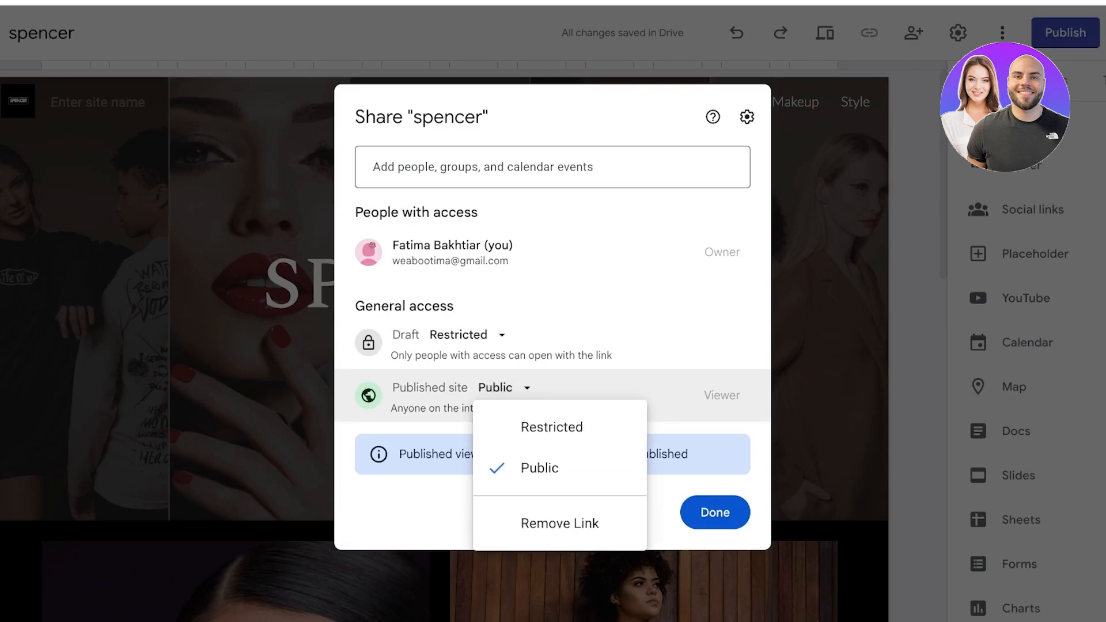
click(715, 512)
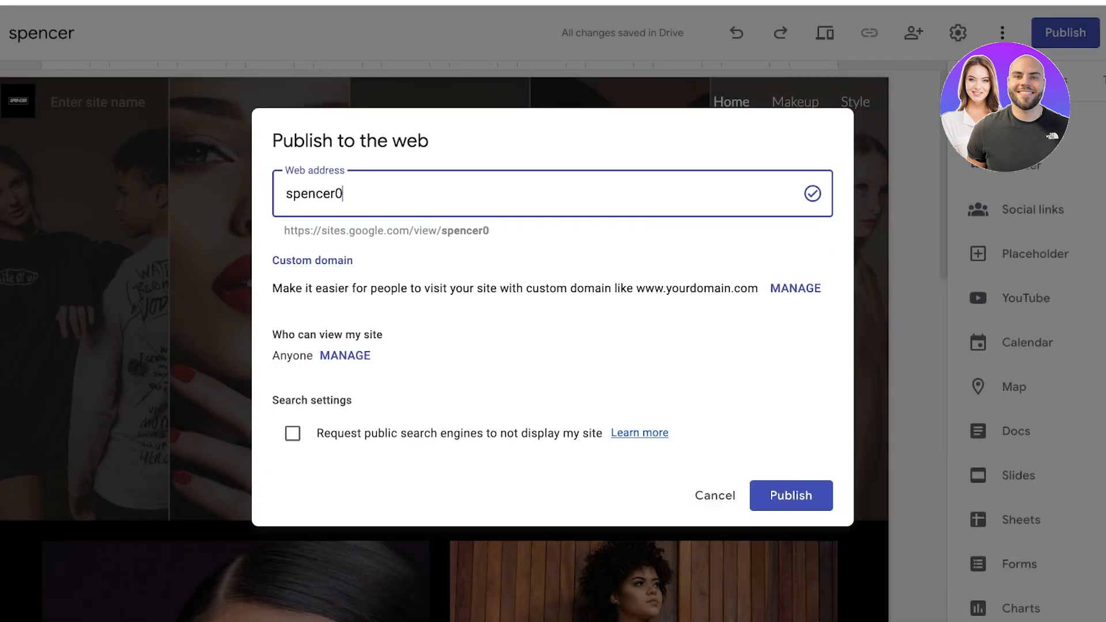
click(792, 495)
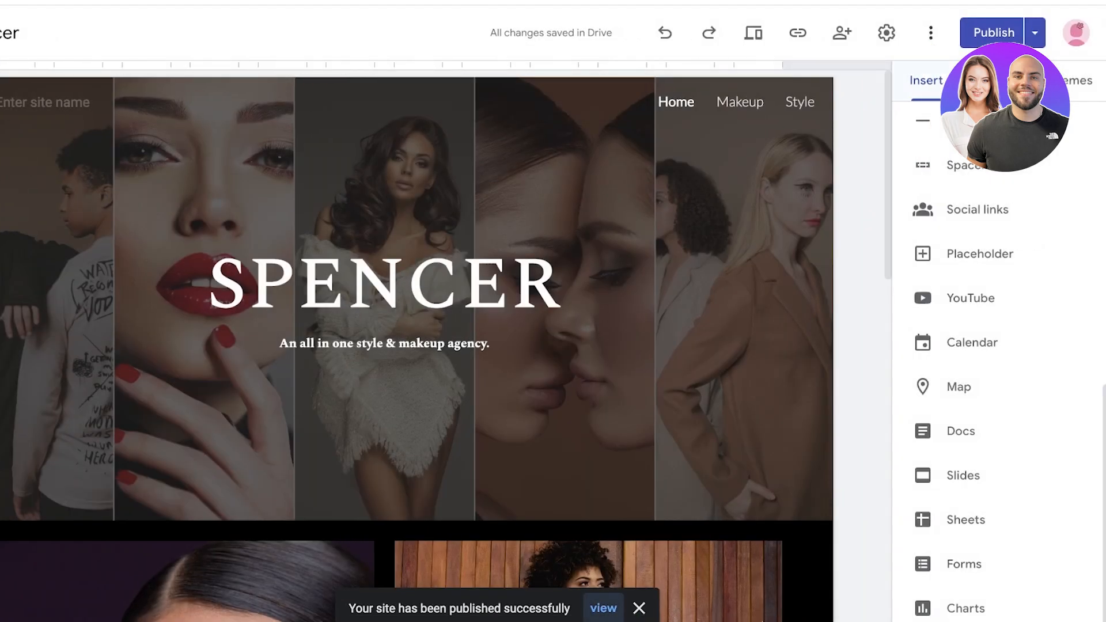
Step: Open the published site and browse its Makeup and Style pages
click(1036, 33)
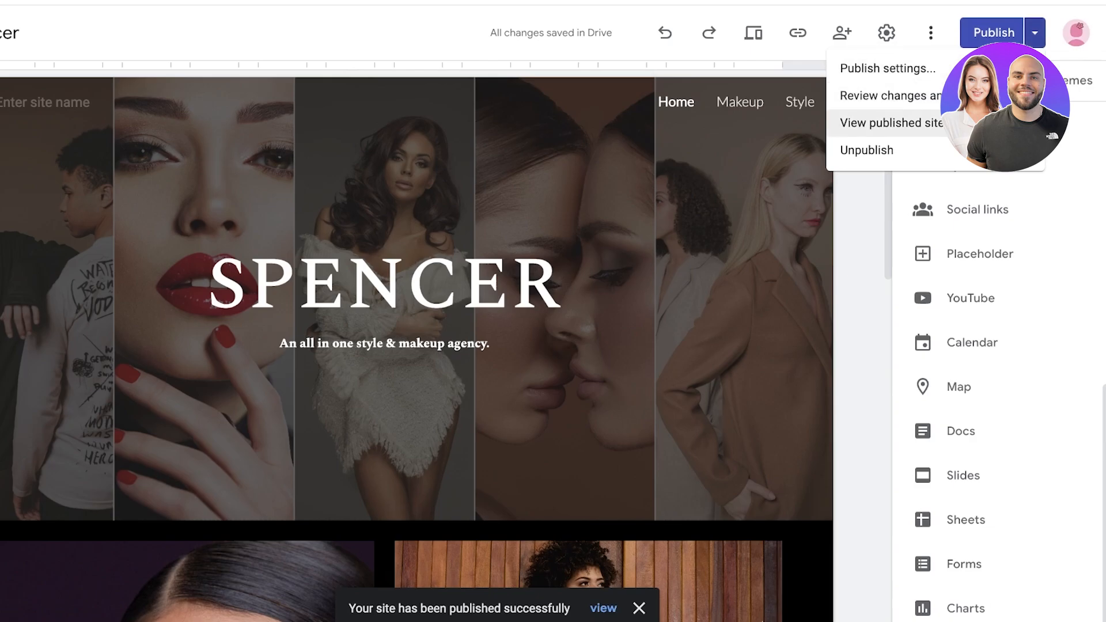
click(888, 123)
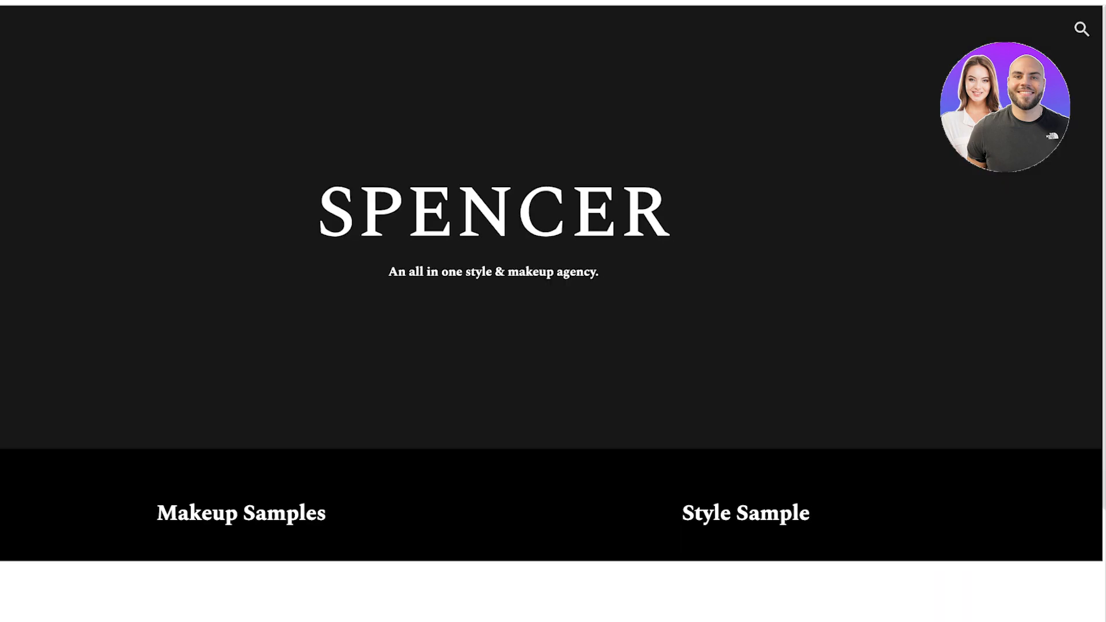
scroll(554, 338, down, 7)
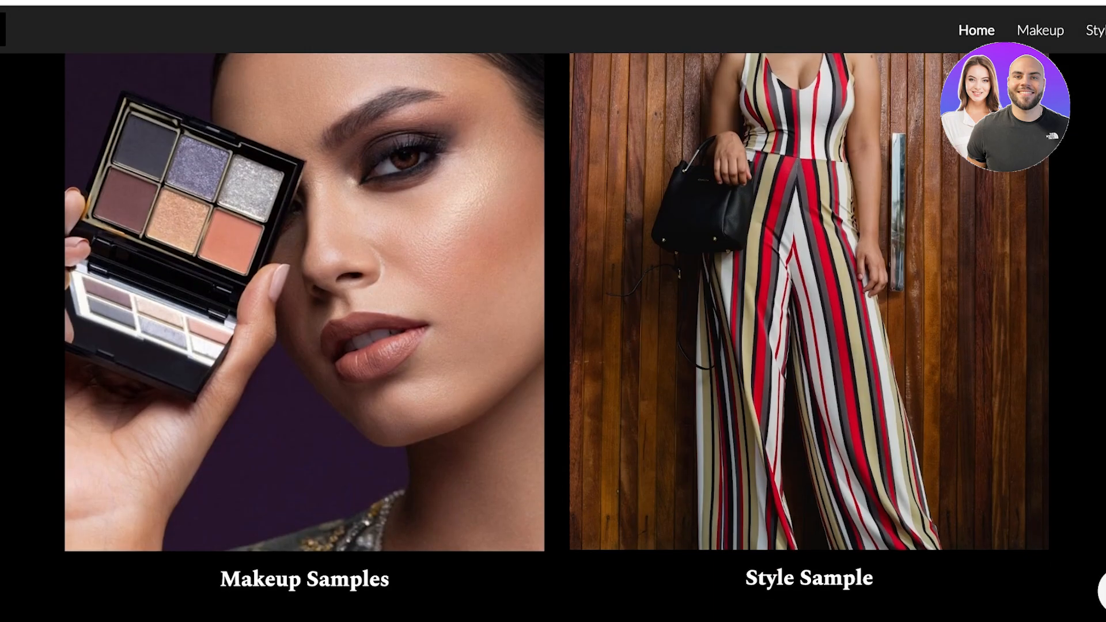
click(1041, 30)
scroll(553, 337, down, 3)
scroll(553, 337, up, 3)
scroll(553, 338, down, 2)
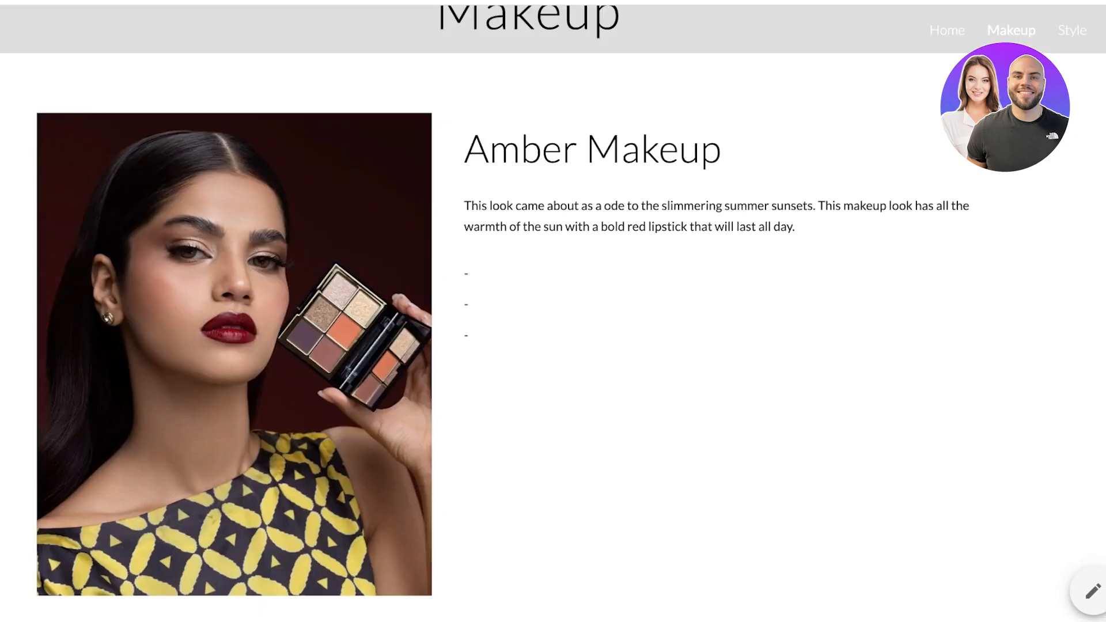
scroll(553, 338, down, 1)
scroll(554, 338, up, 5)
double_click(1072, 30)
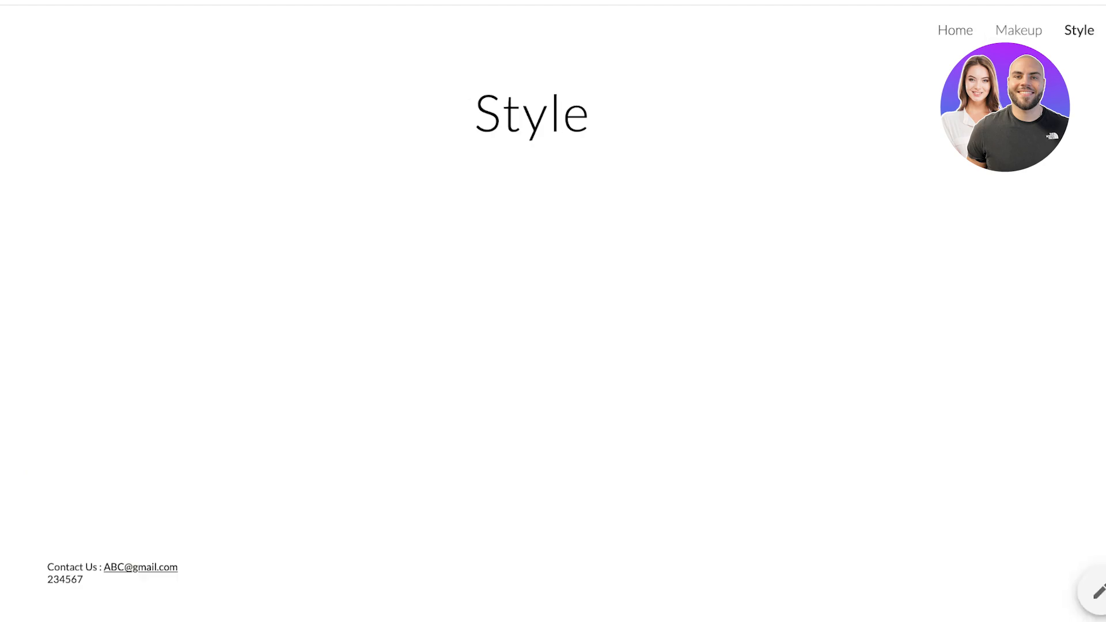
Step: Return to the Home page and scroll down to the embedded Contact Us form
click(956, 30)
scroll(553, 337, down, 8)
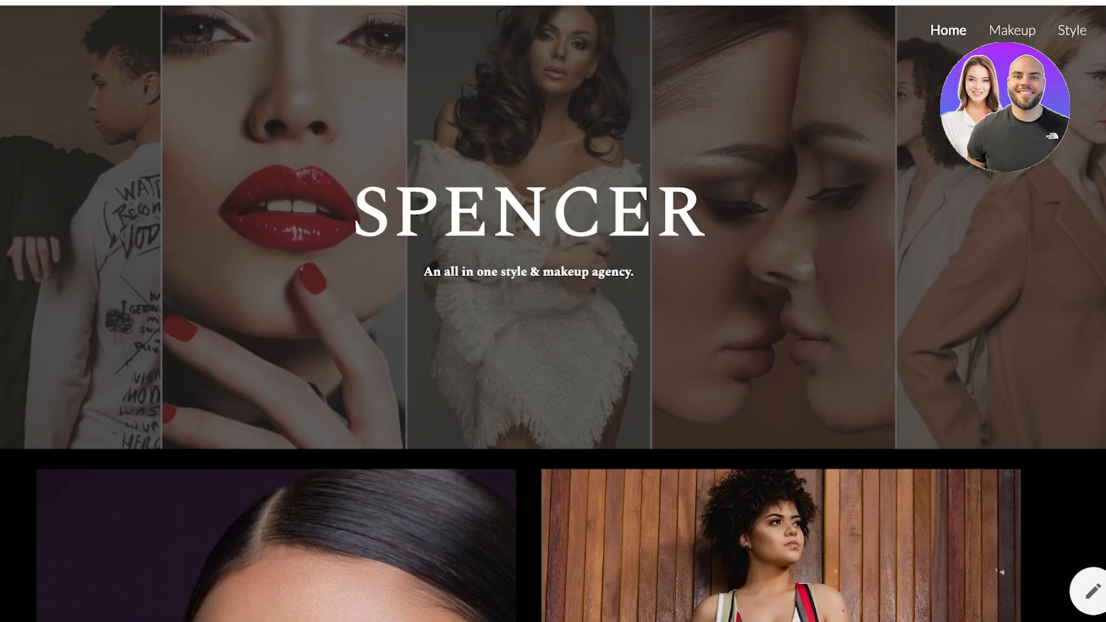
scroll(553, 338, down, 7)
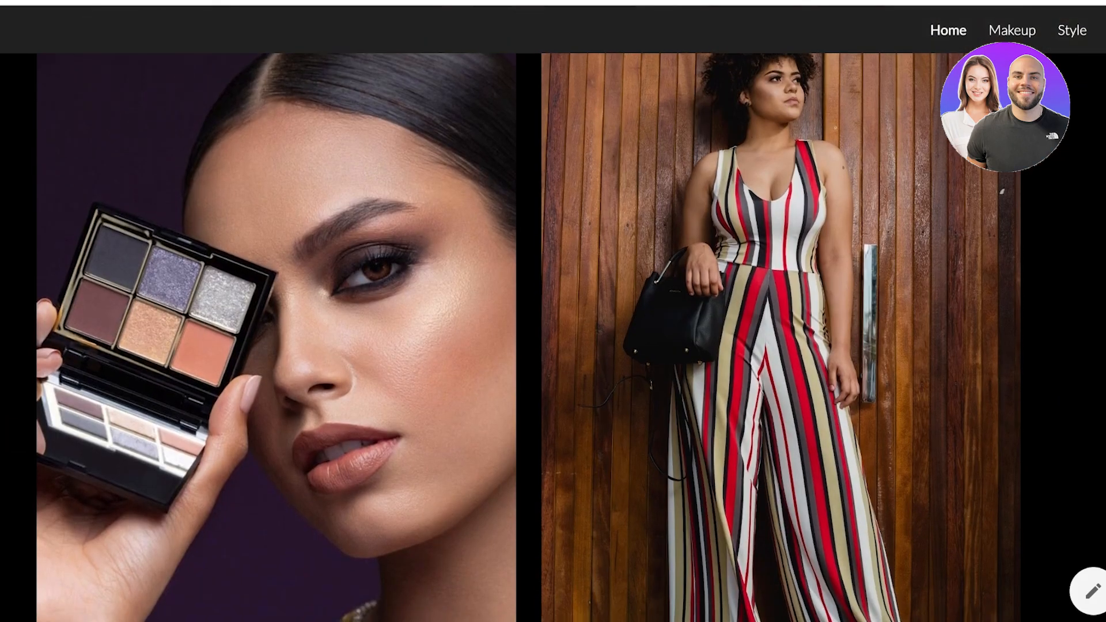
scroll(554, 337, down, 5)
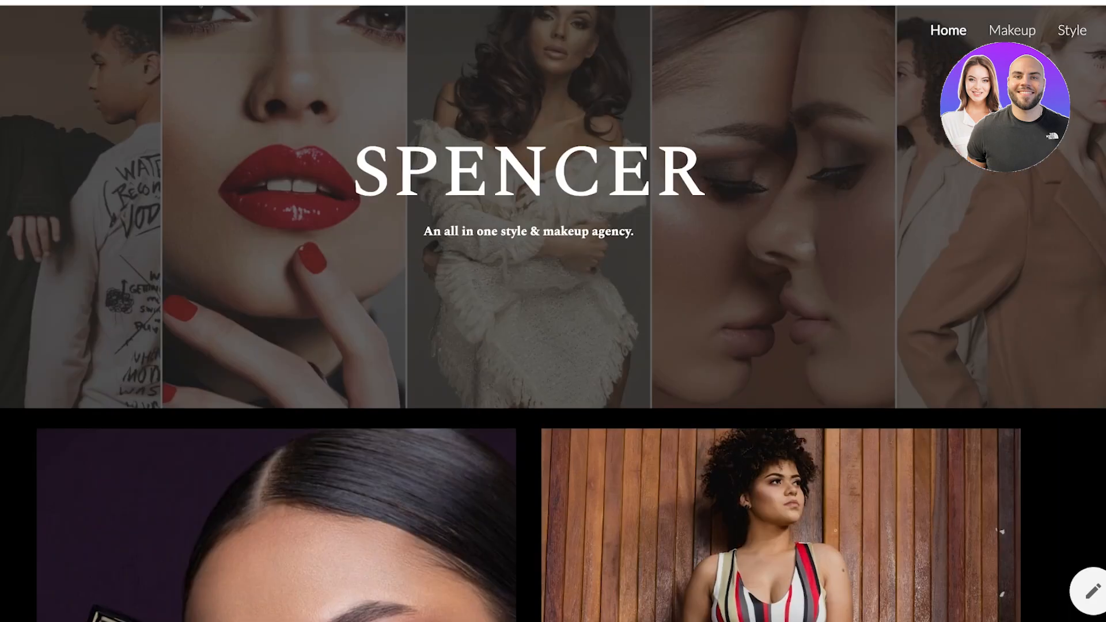
scroll(553, 337, down, 8)
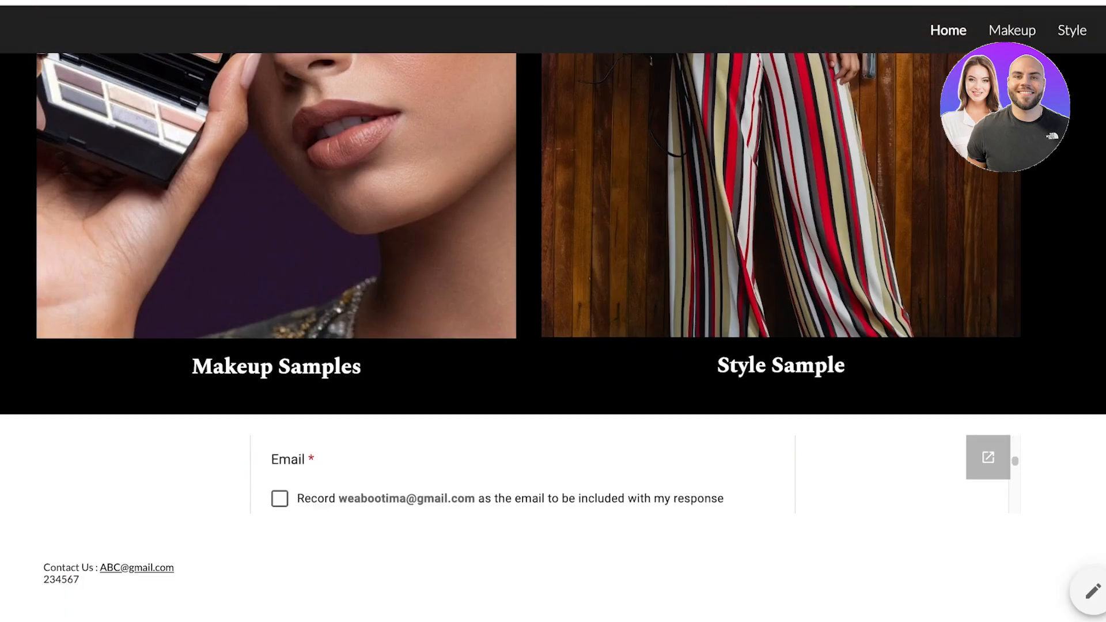
scroll(523, 474, down, 5)
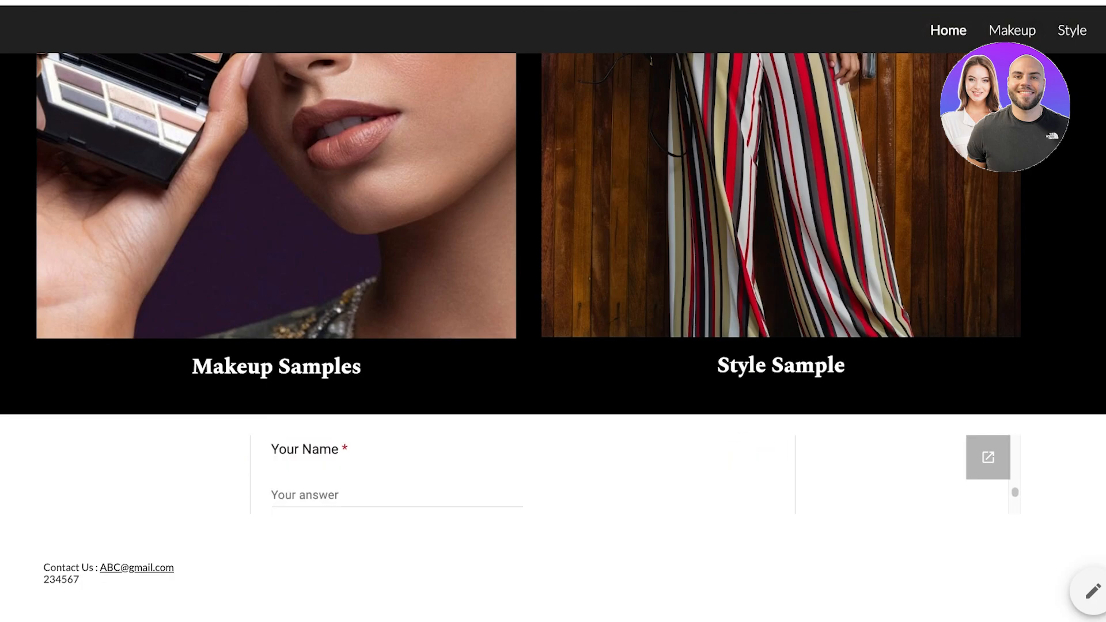
scroll(522, 474, down, 3)
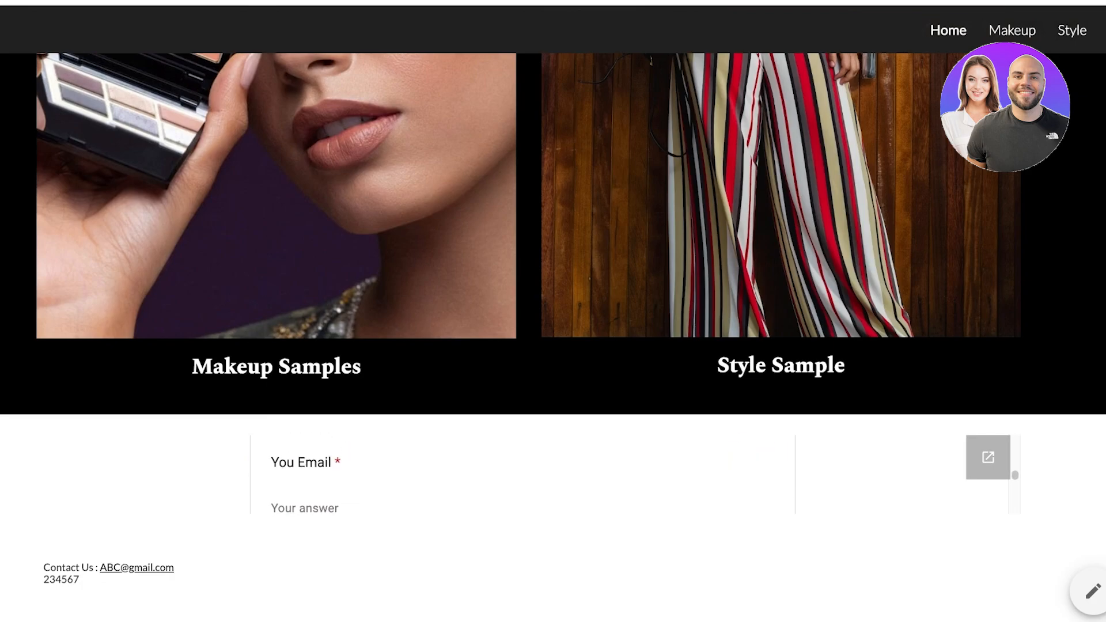
scroll(523, 475, up, 5)
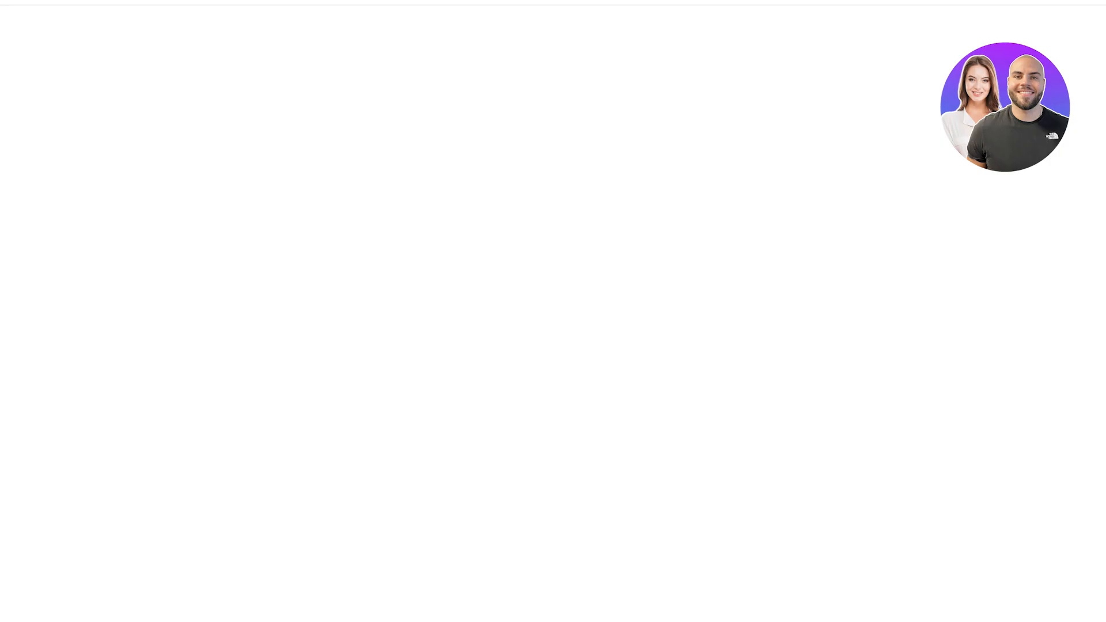
scroll(566, 311, down, 1)
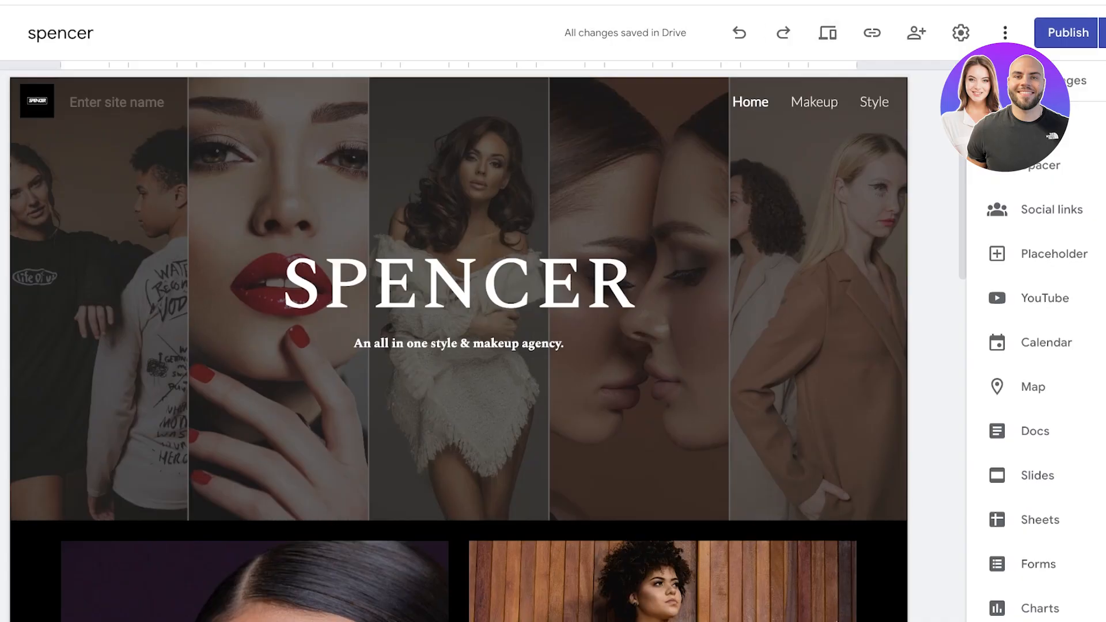
Step: Return to the Google Sites home list and check the spencer site's options under Recent sites
click(1, 33)
click(1, 33)
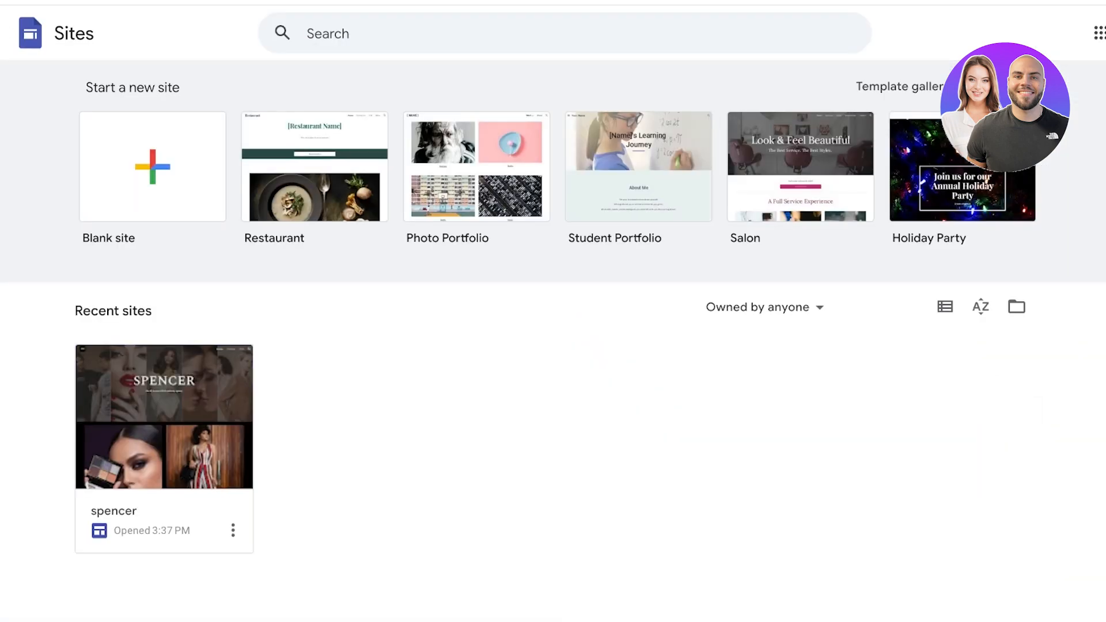
click(232, 530)
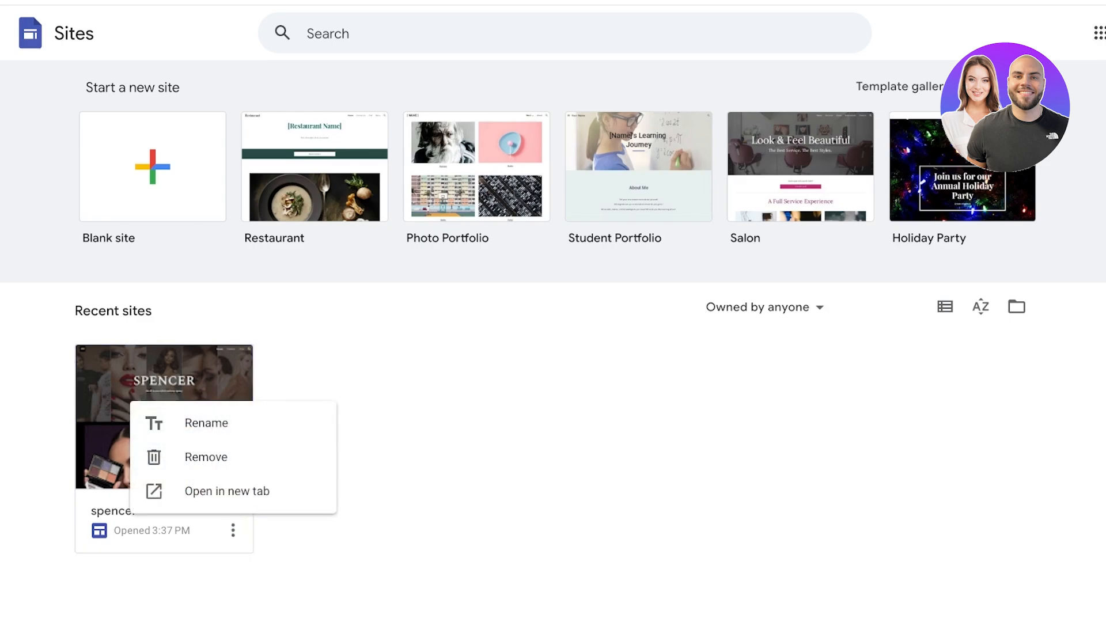
click(578, 321)
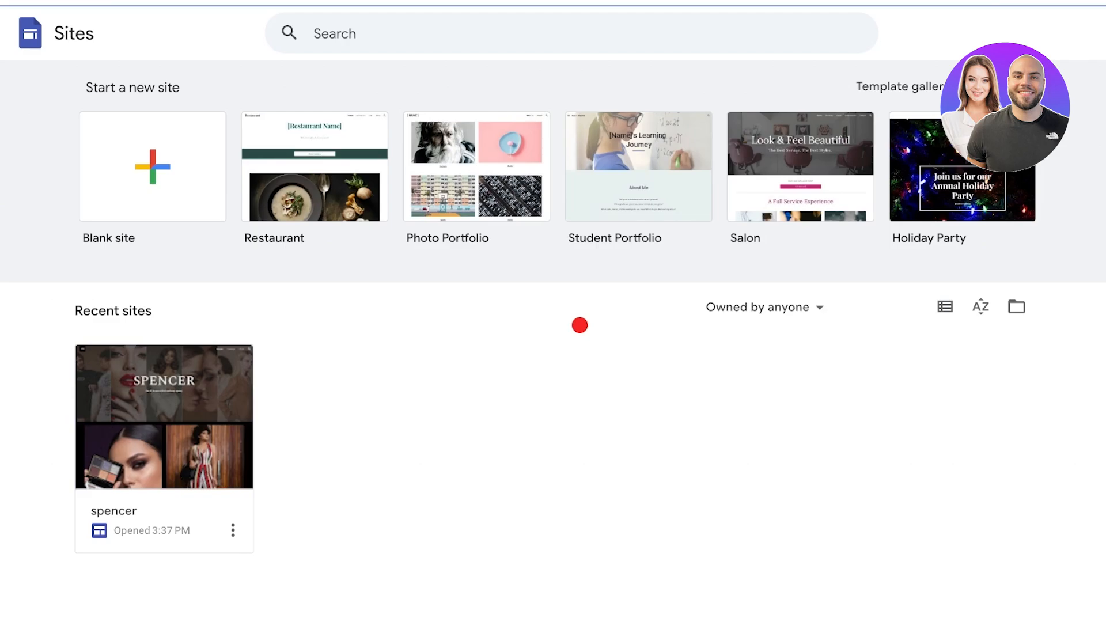